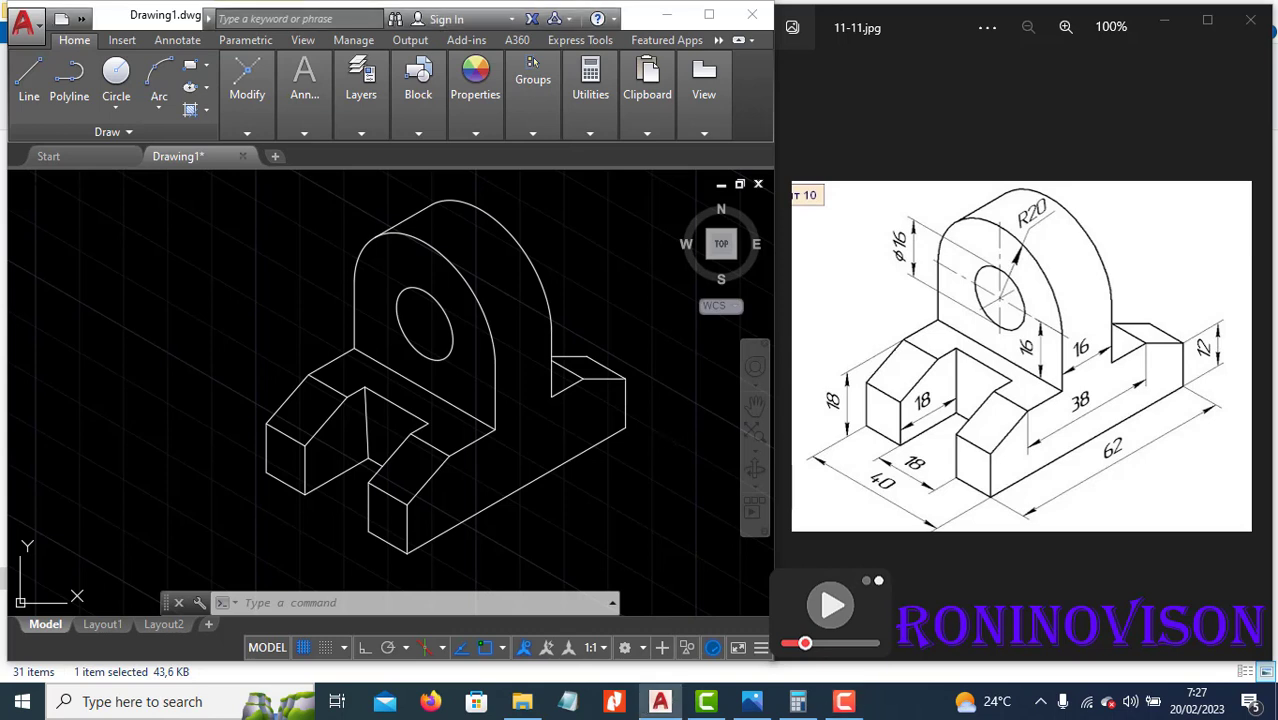
Slide the finished bracket drawing aside to leave empty canvas, then cancel.
mouse_move(627, 467)
middle_mouse_down()
mouse_move(357, 471)
mouse_move(349, 457)
middle_mouse_up()
key("Escape")
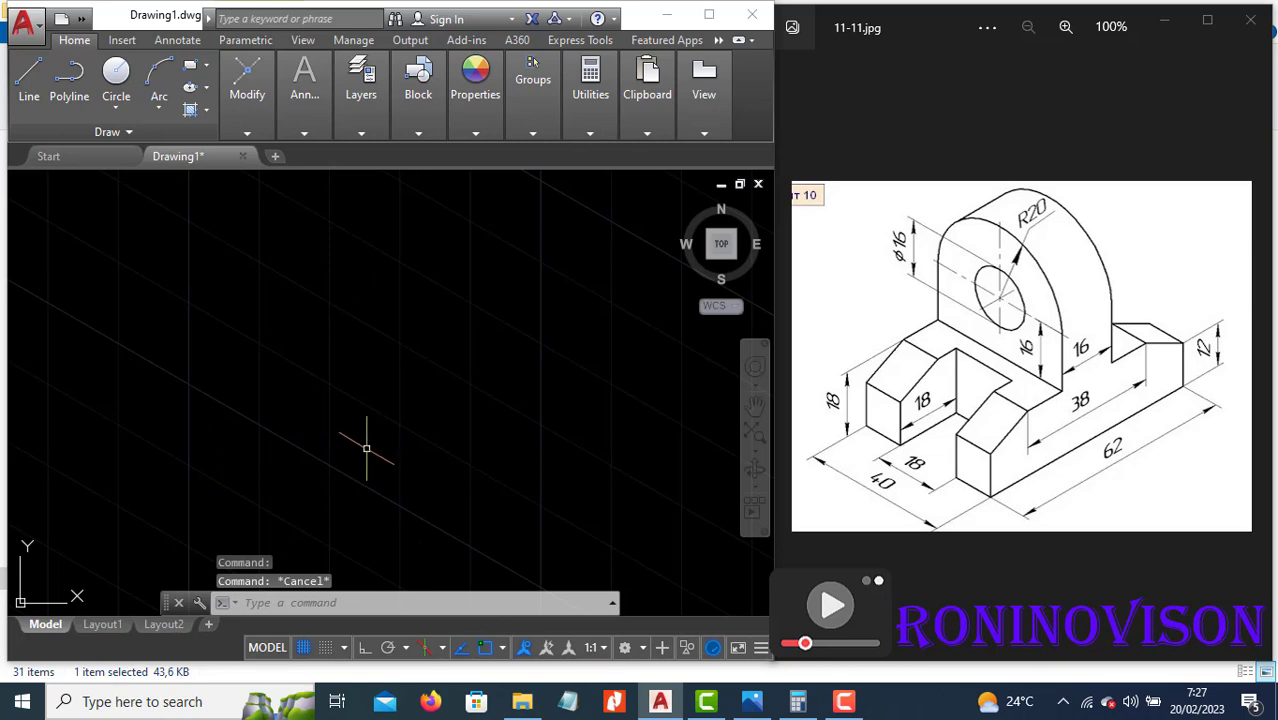
type("DS")
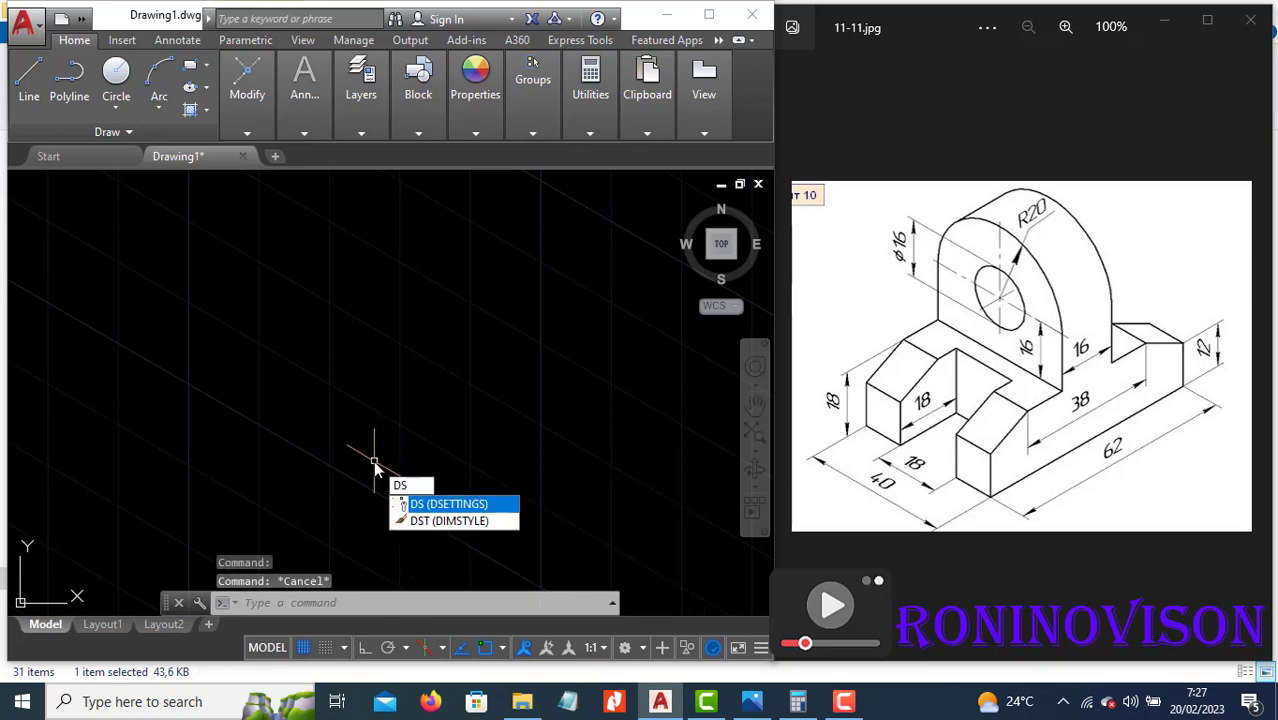
key("Return")
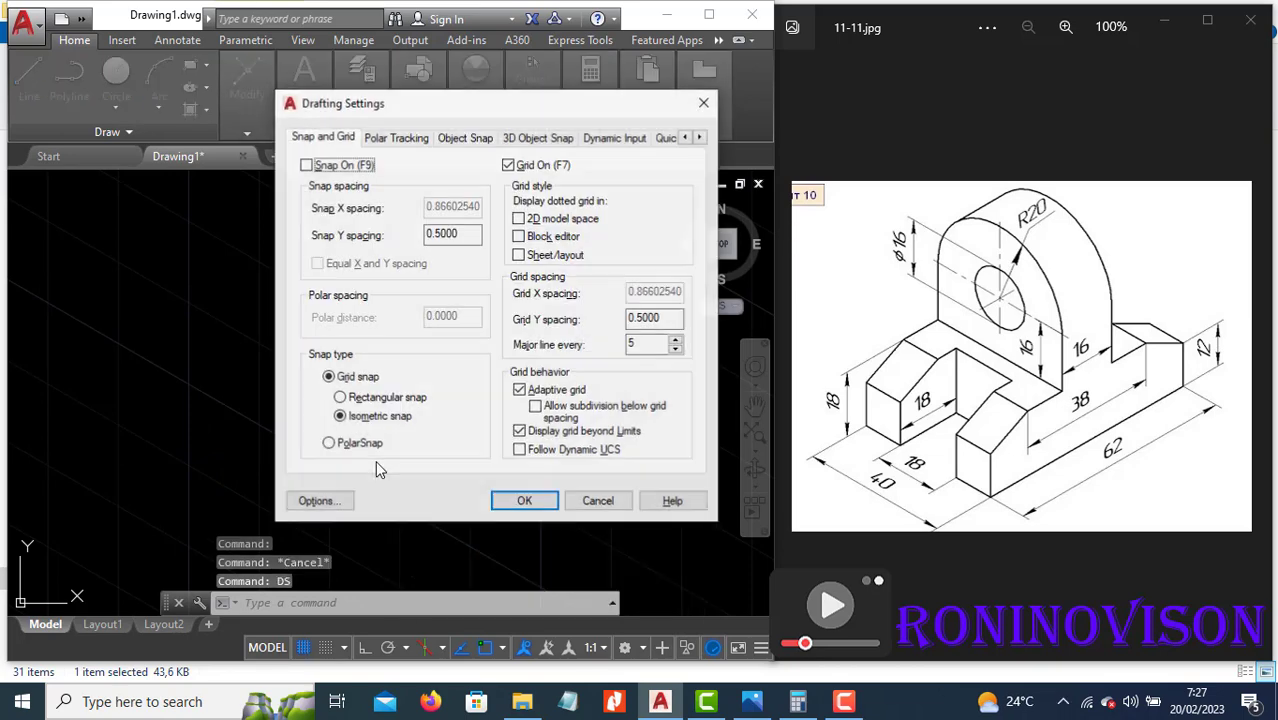
left_click(356, 399)
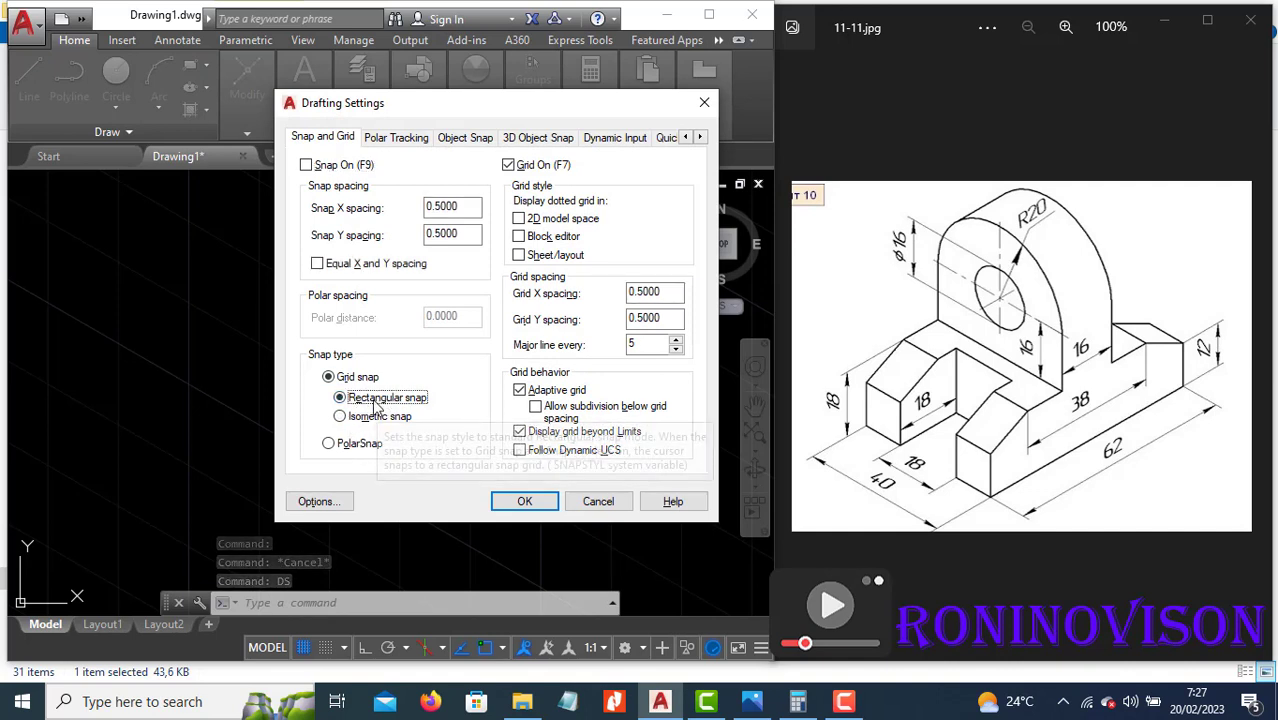
left_click(378, 416)
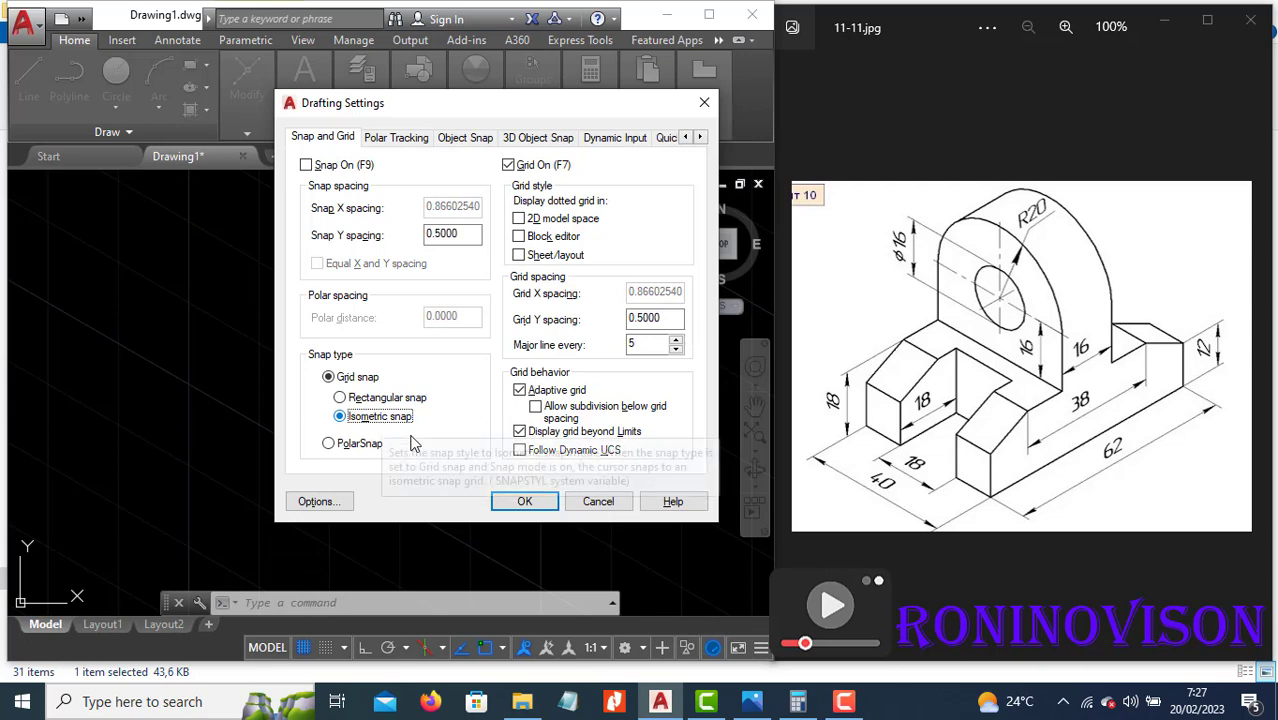
left_click(524, 502)
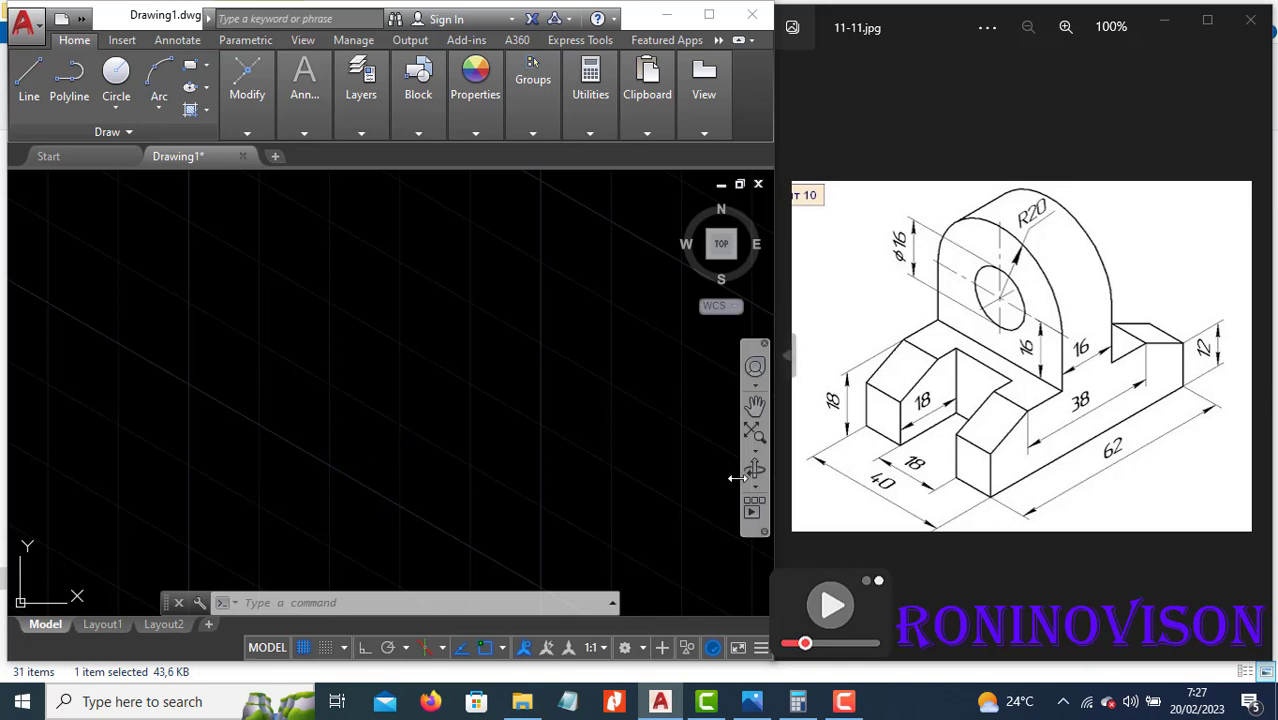
With Ortho on, draw a 62-unit isometric base edge followed by a 12-unit vertical edge.
type("l")
key("Return")
left_click(333, 489)
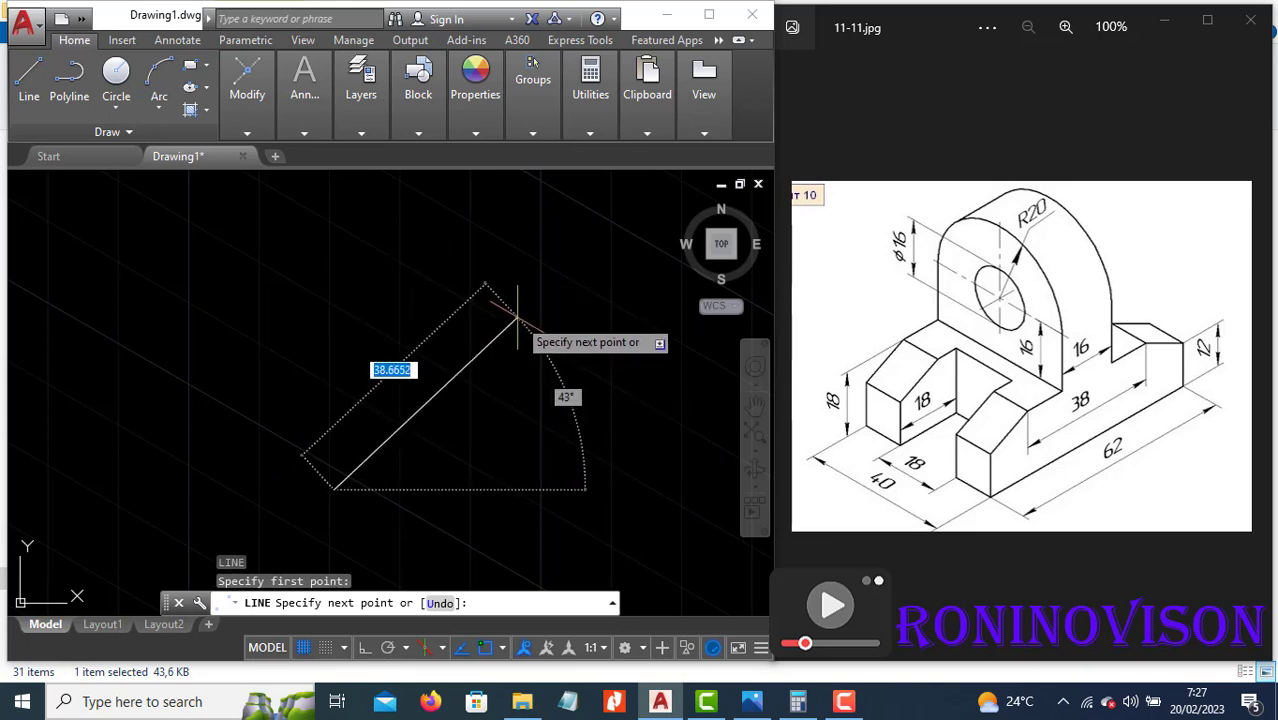
key("F8")
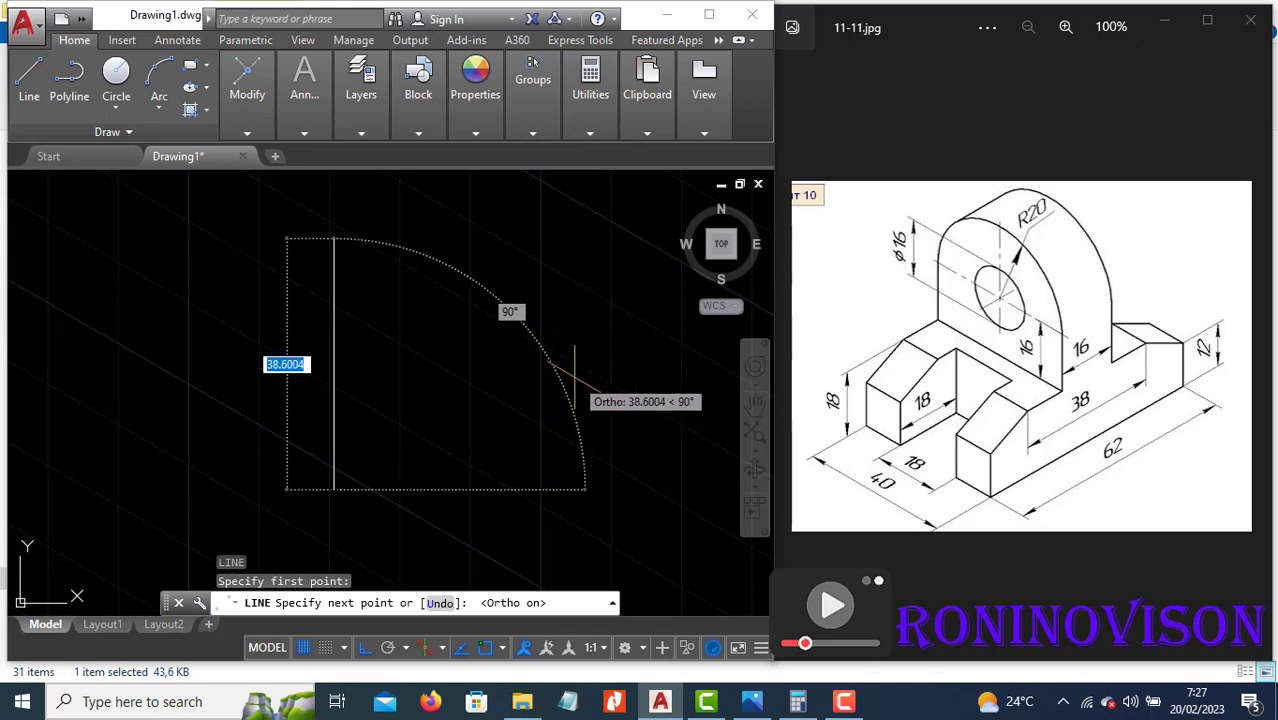
key("F5")
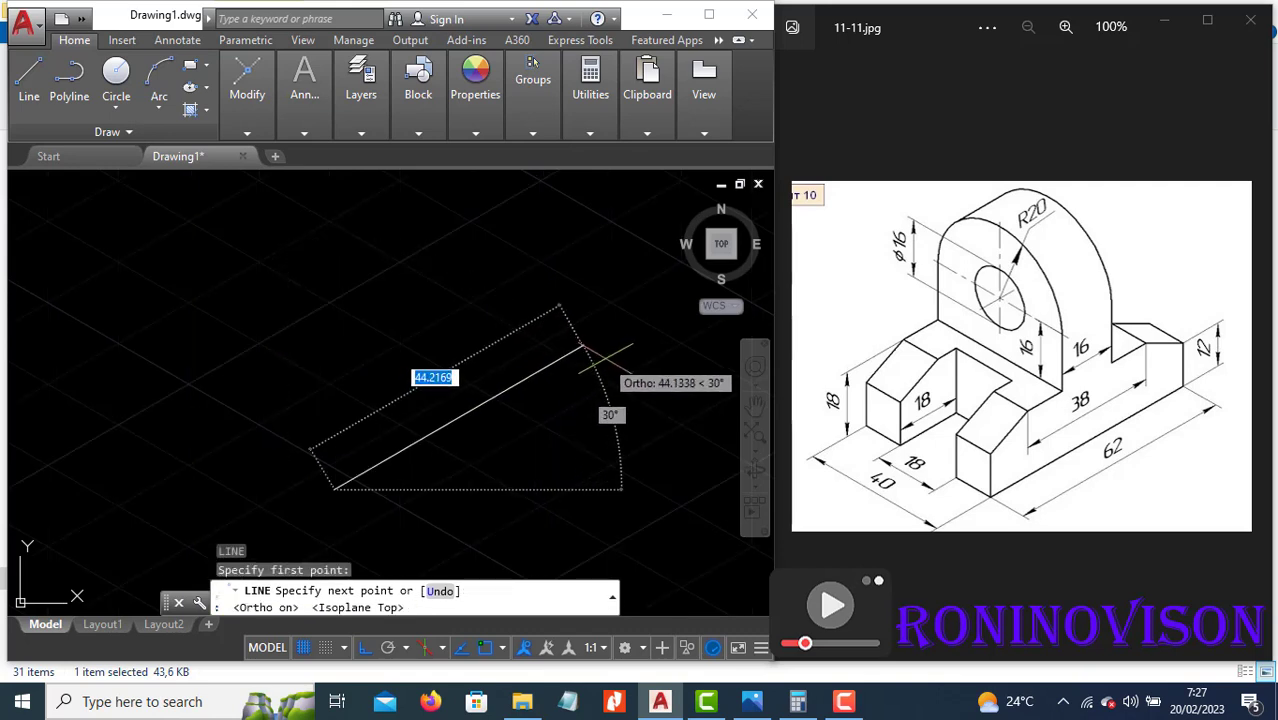
type("62")
key("Return")
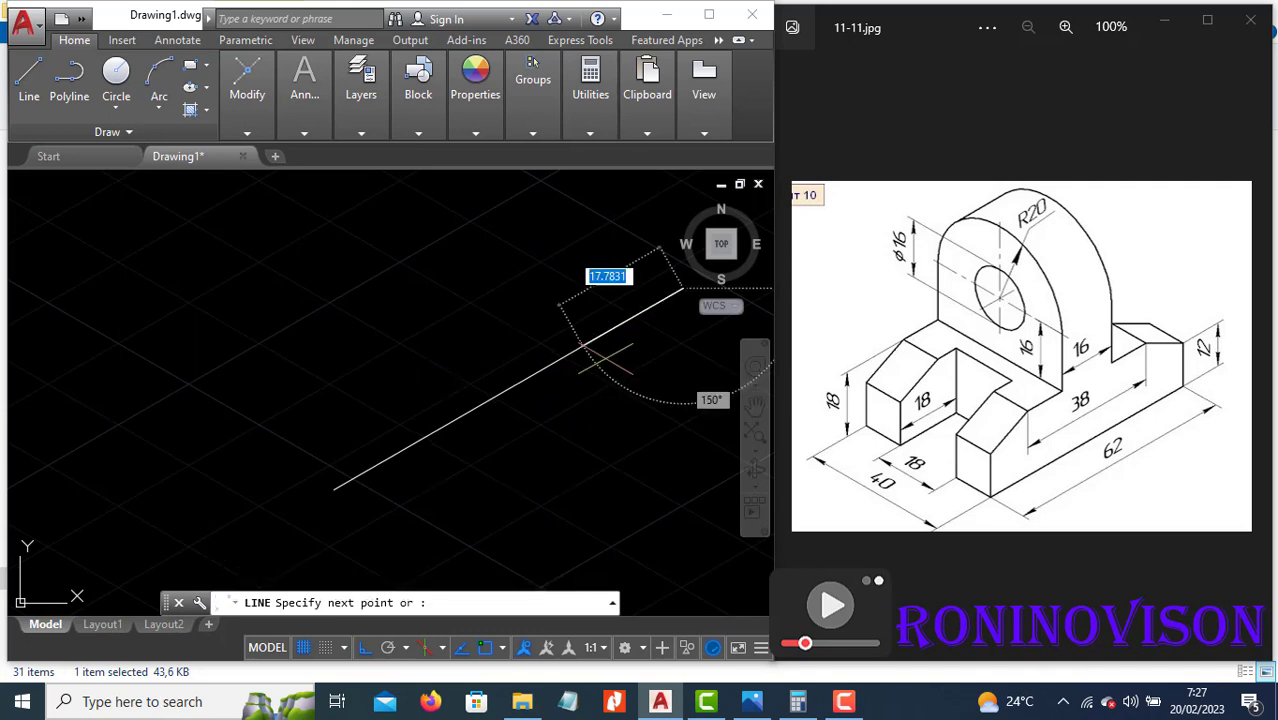
scroll(497, 435, "down", 4)
key("F5")
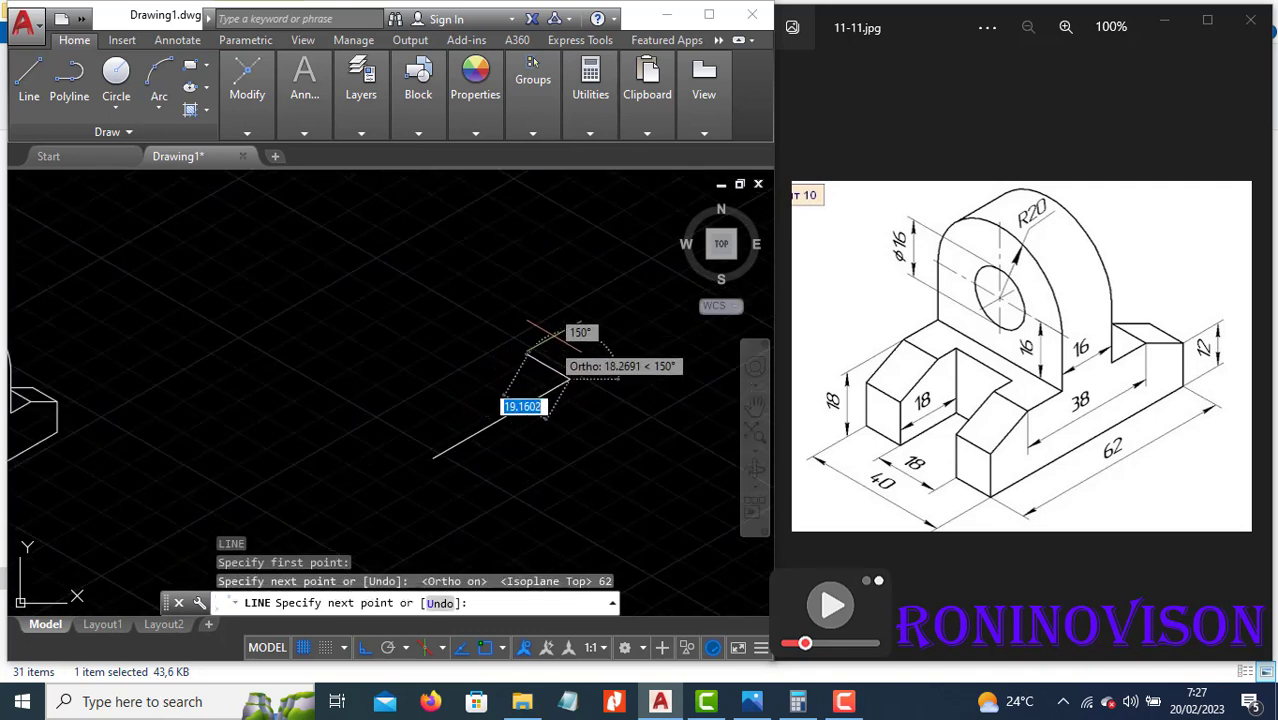
type("12")
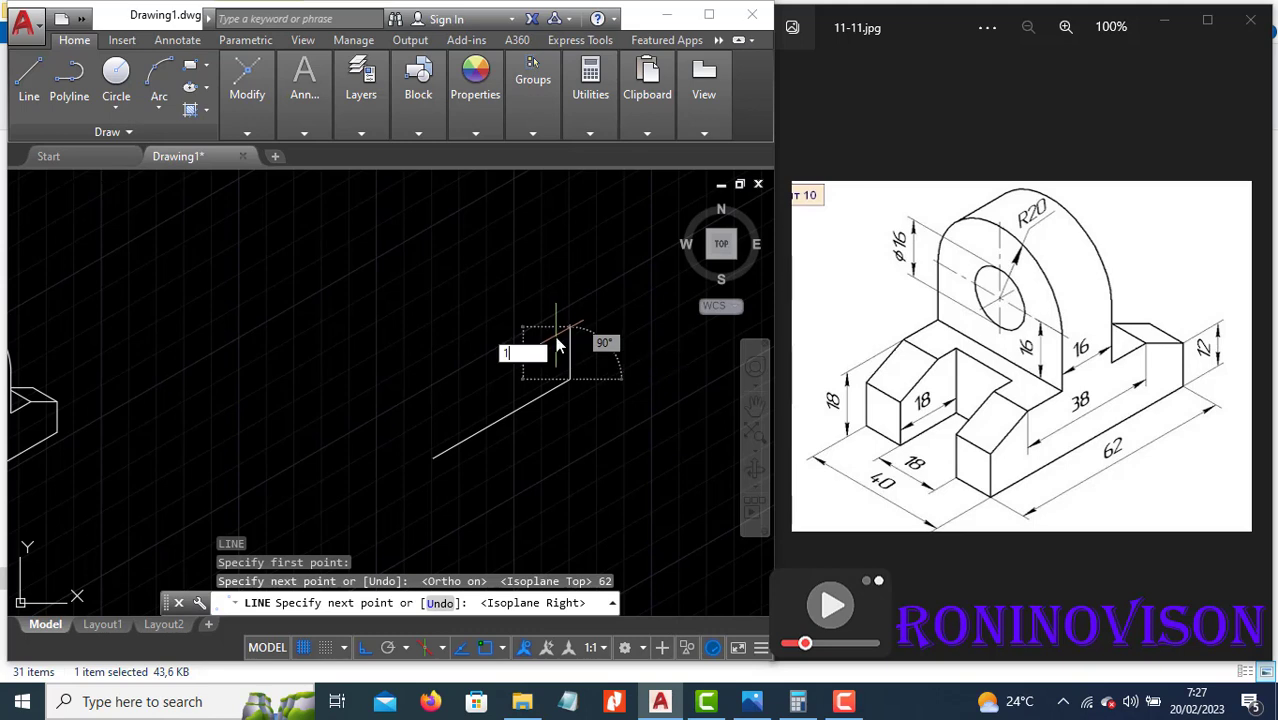
key("Return")
key("Escape")
From the base edge's lower end, draw a 12-unit segment and then a 6-unit upright.
type("l")
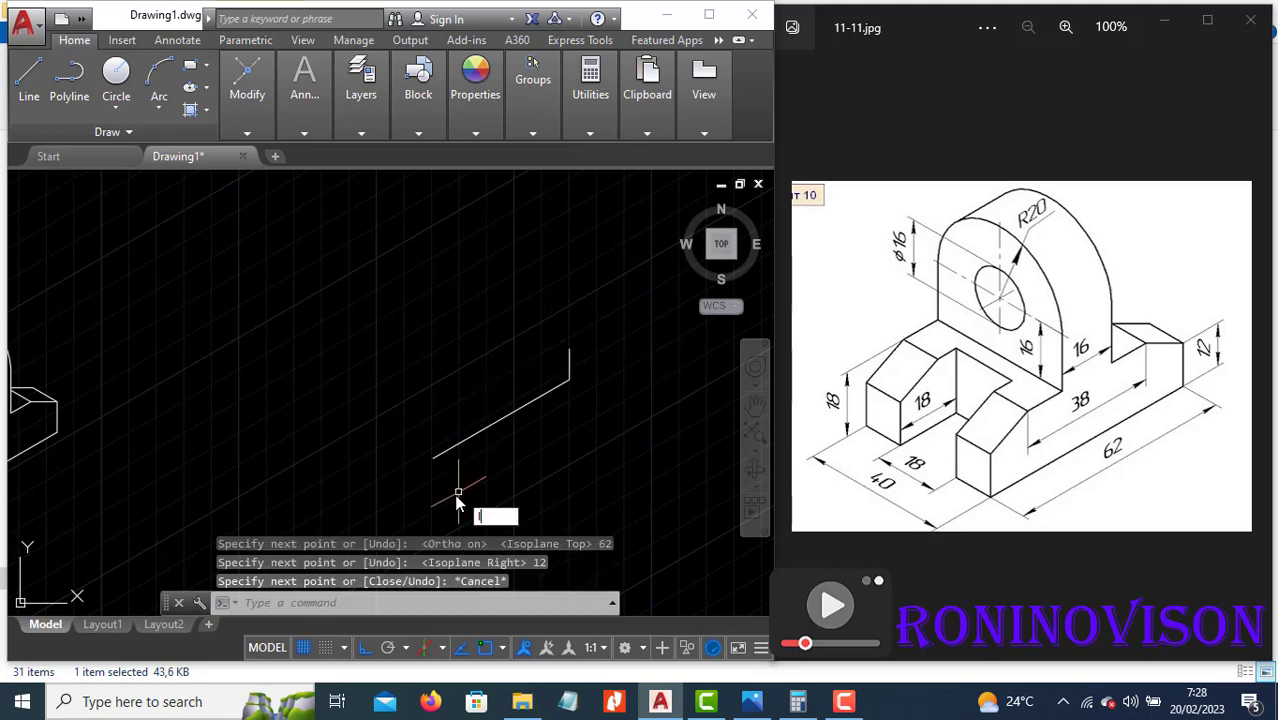
key("Return")
scroll(431, 450, "up", 2)
left_click(431, 450)
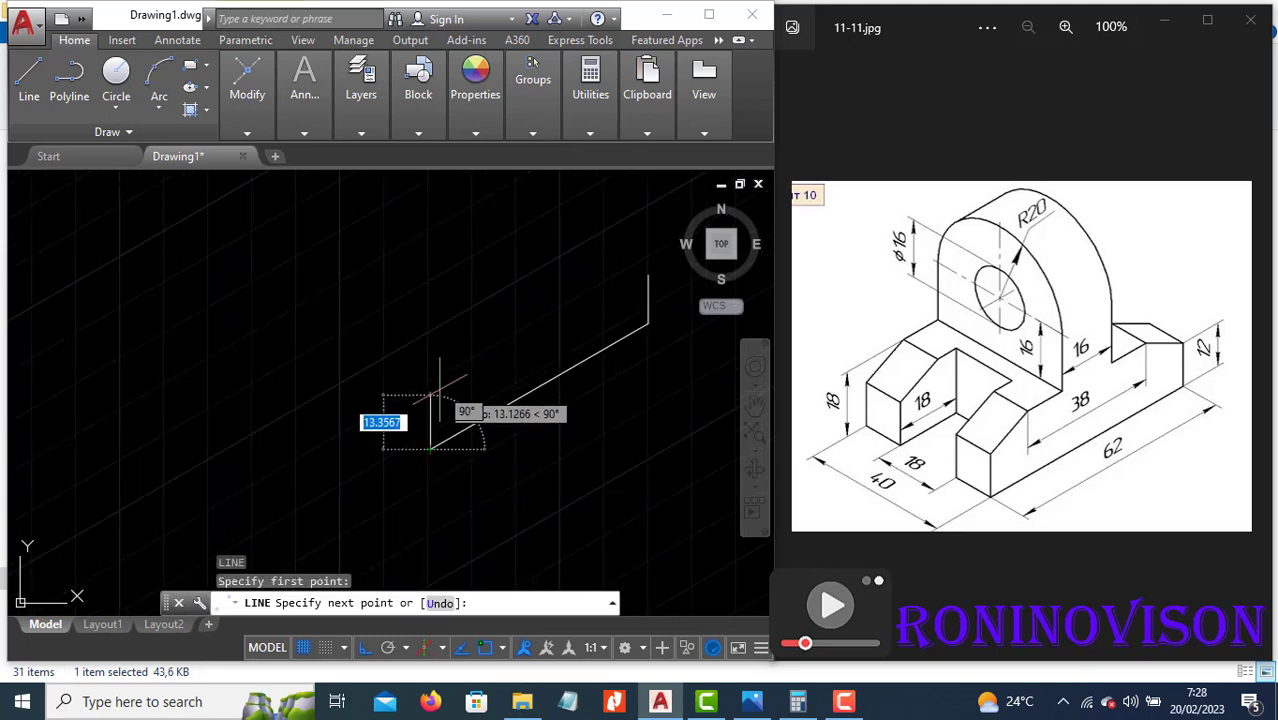
type("12")
key("Return")
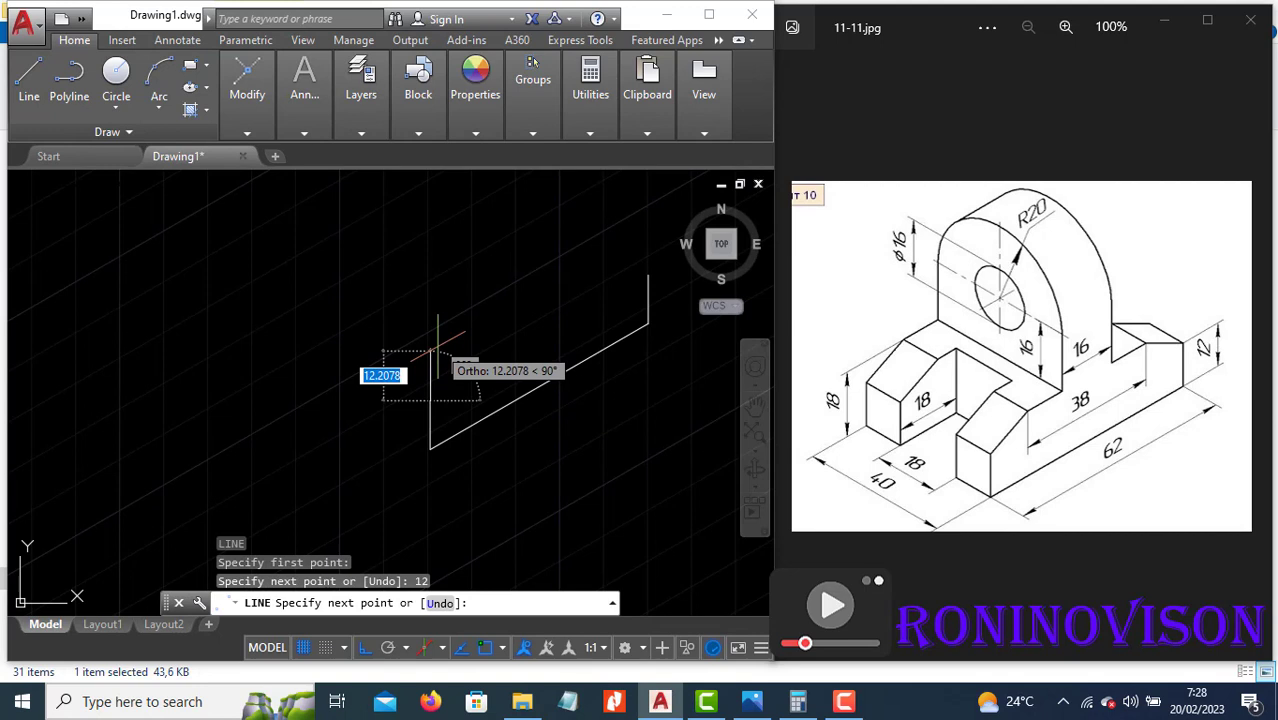
type("6")
key("Return")
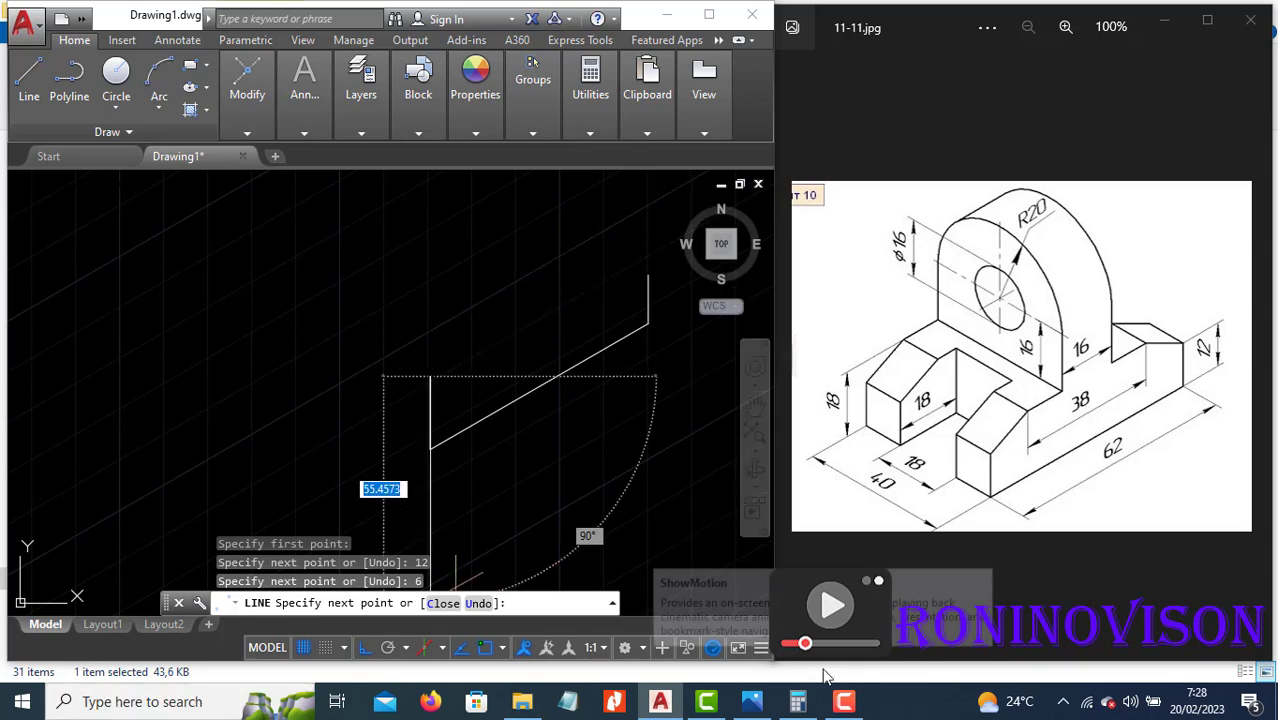
In Calculator, work out 62 − 38 = 24 and 24 ÷ 2 = 12, then return to AutoCAD.
left_click(861, 708)
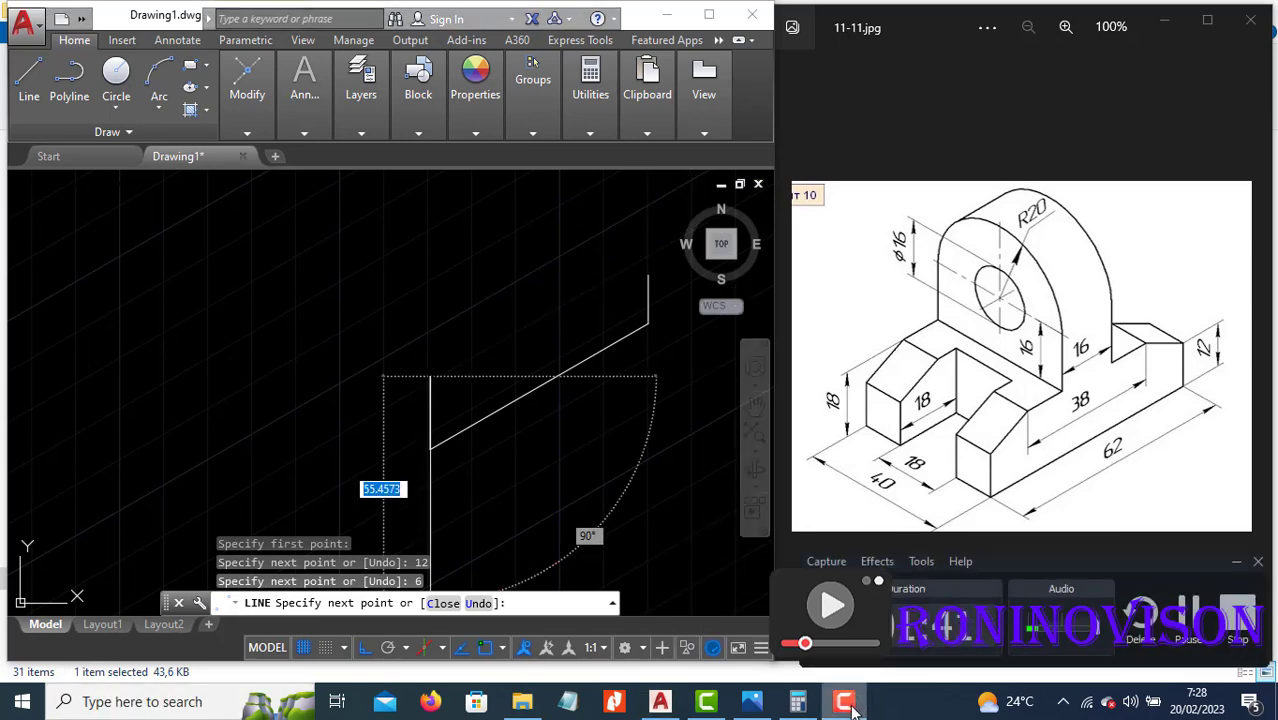
left_click(799, 703)
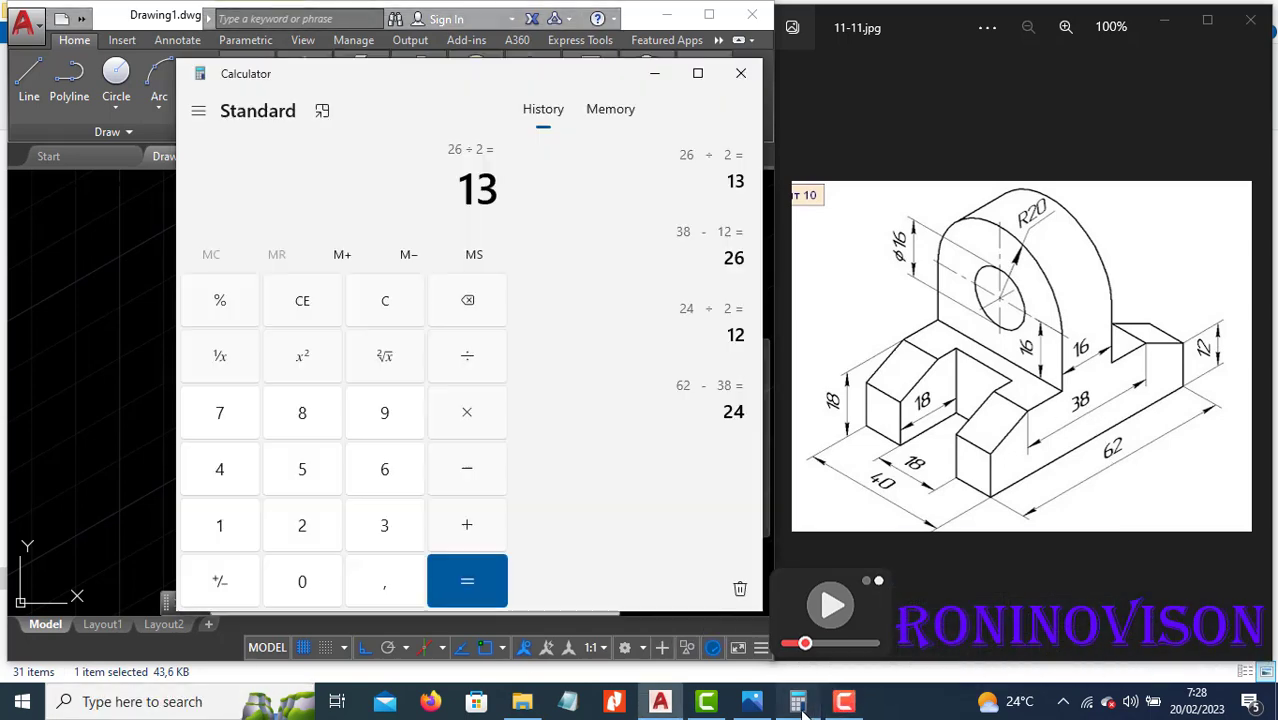
left_click(313, 316)
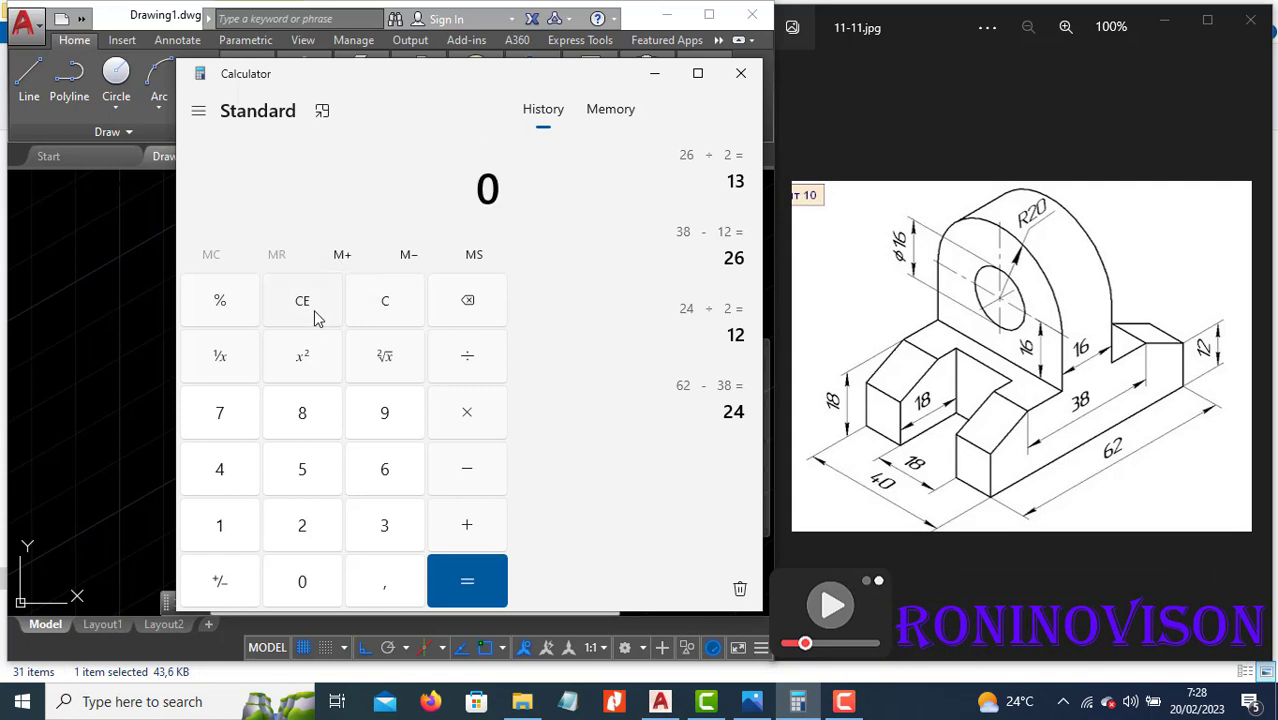
left_click(335, 530)
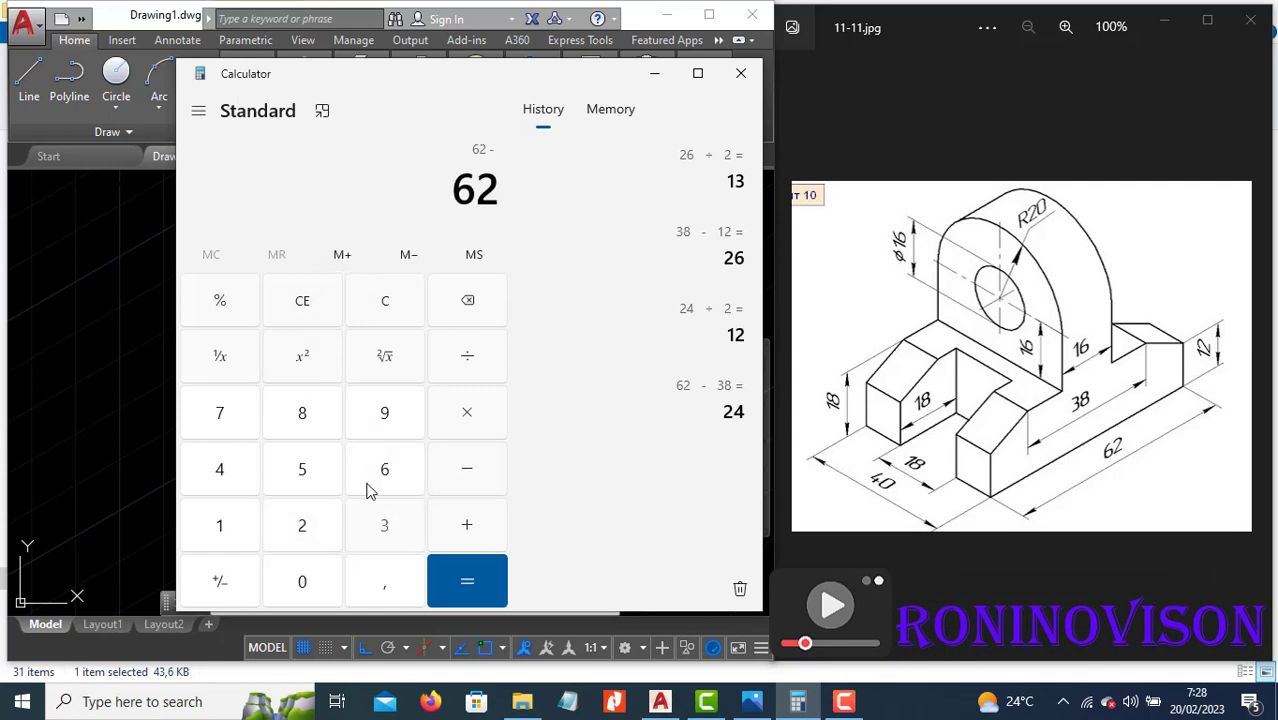
left_click(384, 525)
left_click(302, 412)
left_click(476, 590)
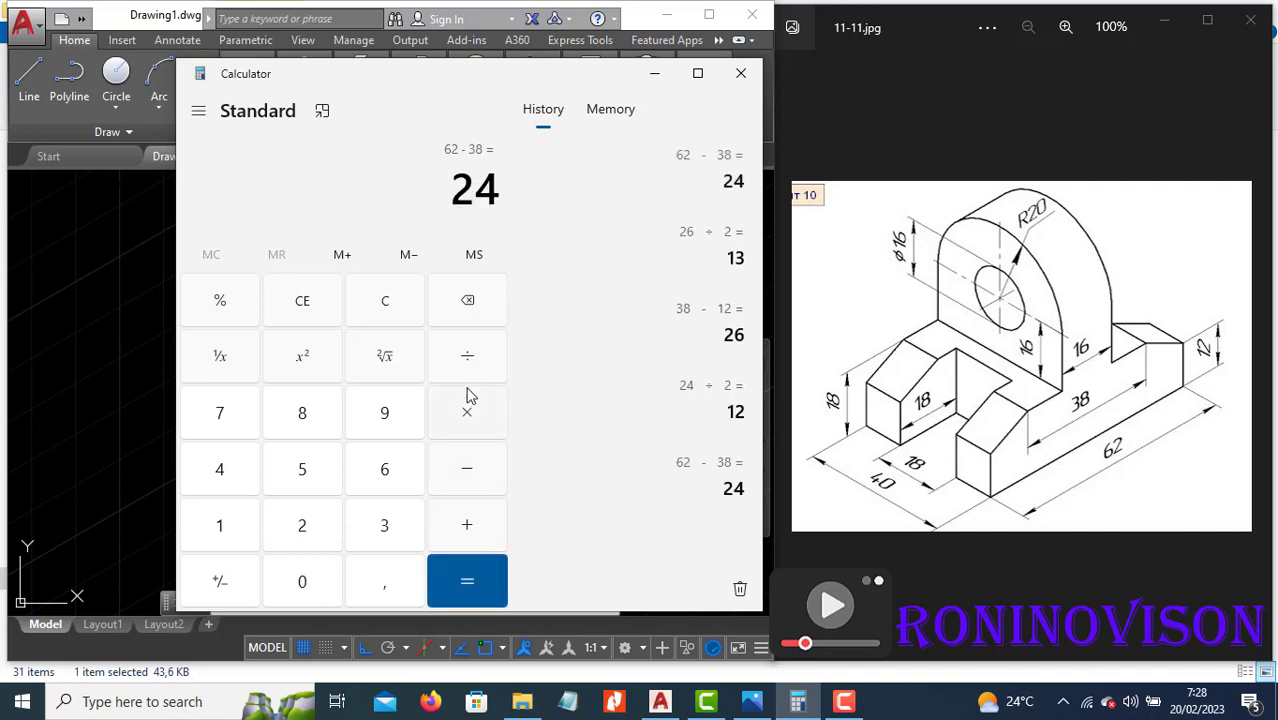
left_click(302, 525)
left_click(467, 581)
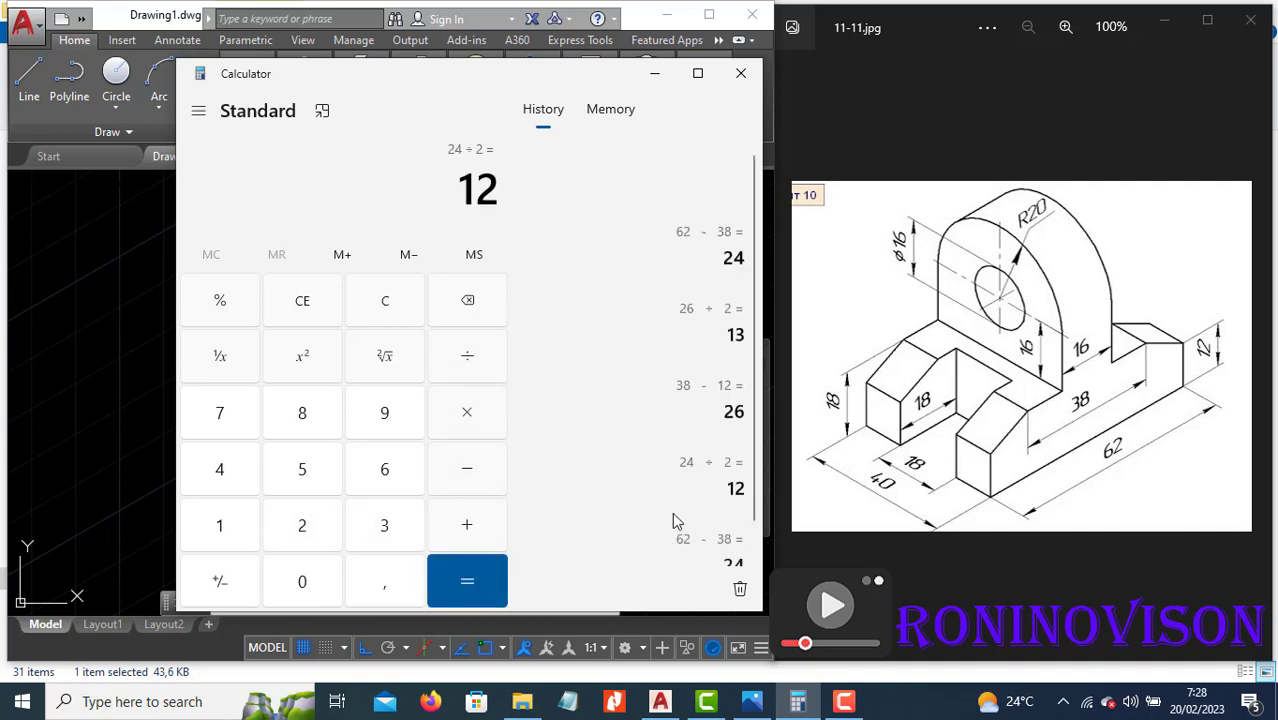
left_click(134, 436)
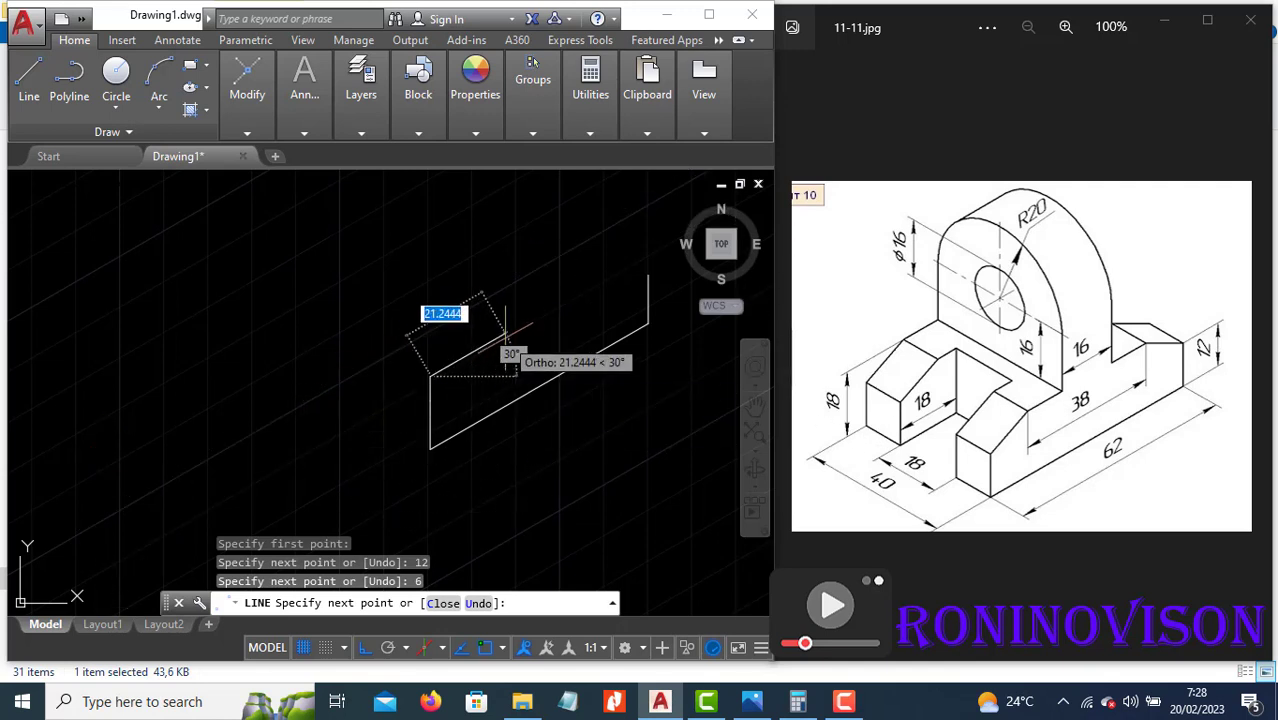
Add a 12-unit isometric edge atop the 6-unit upright and a sloping edge back to the vertical.
type("12")
key("Return")
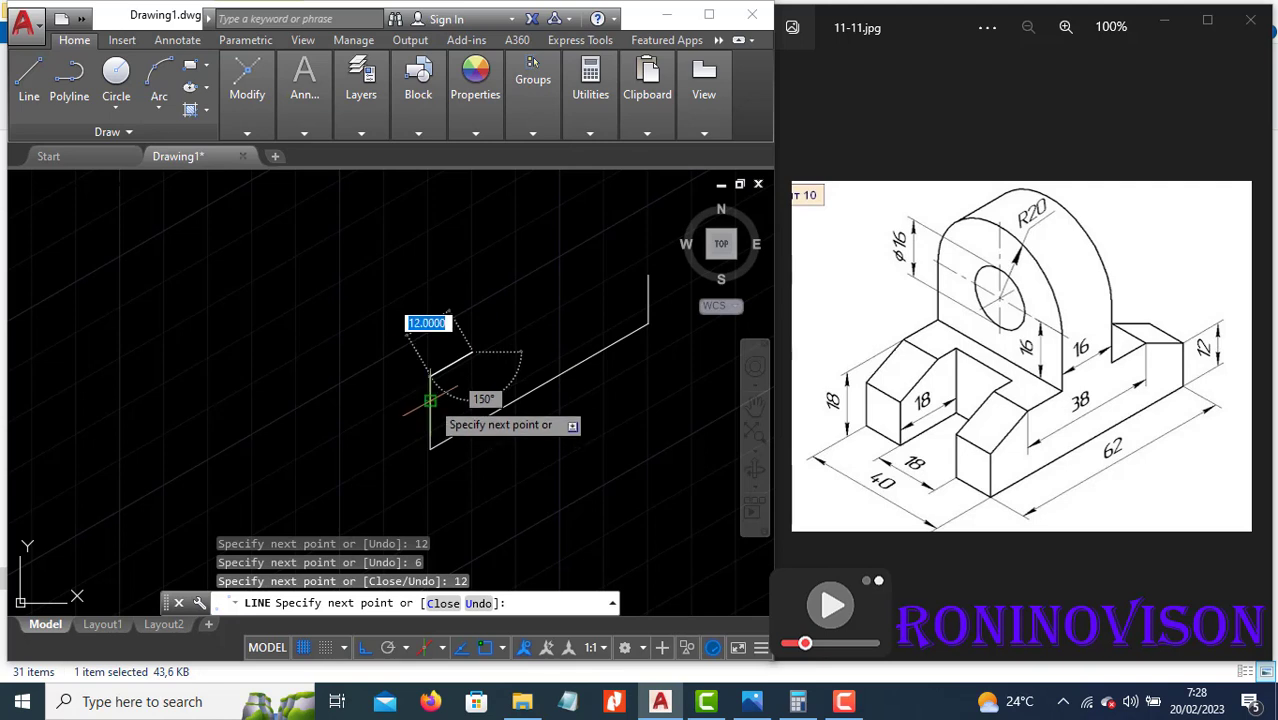
scroll(430, 401, "up", 2)
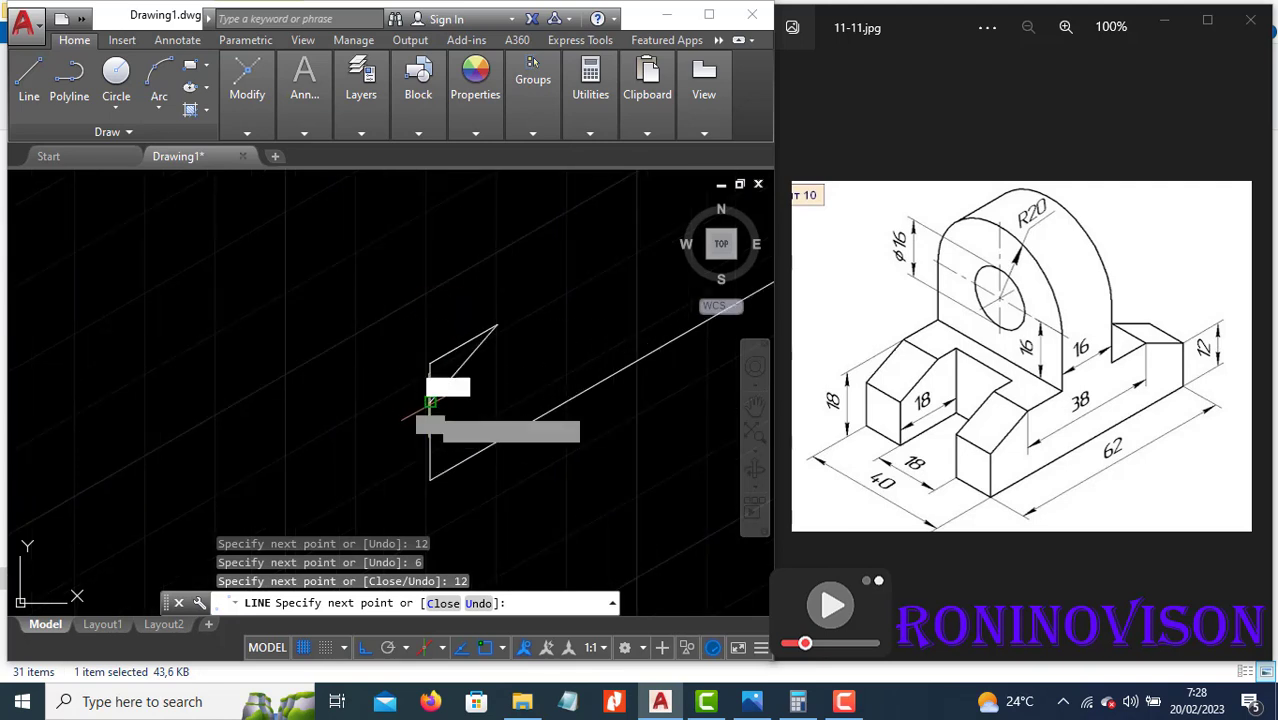
left_click(430, 401)
key("Escape")
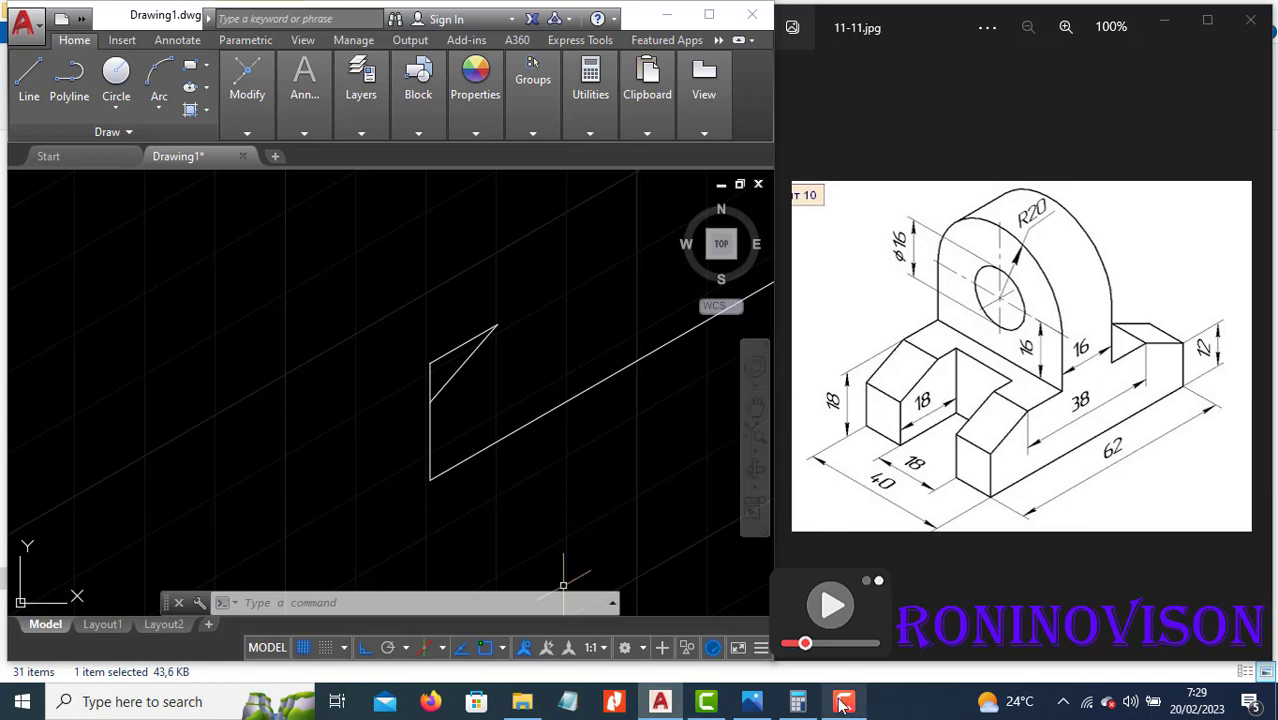
In Calculator, work out 38 − 16 = 22 and 22 ÷ 2 = 11, then return to AutoCAD.
left_click(797, 701)
left_click(312, 308)
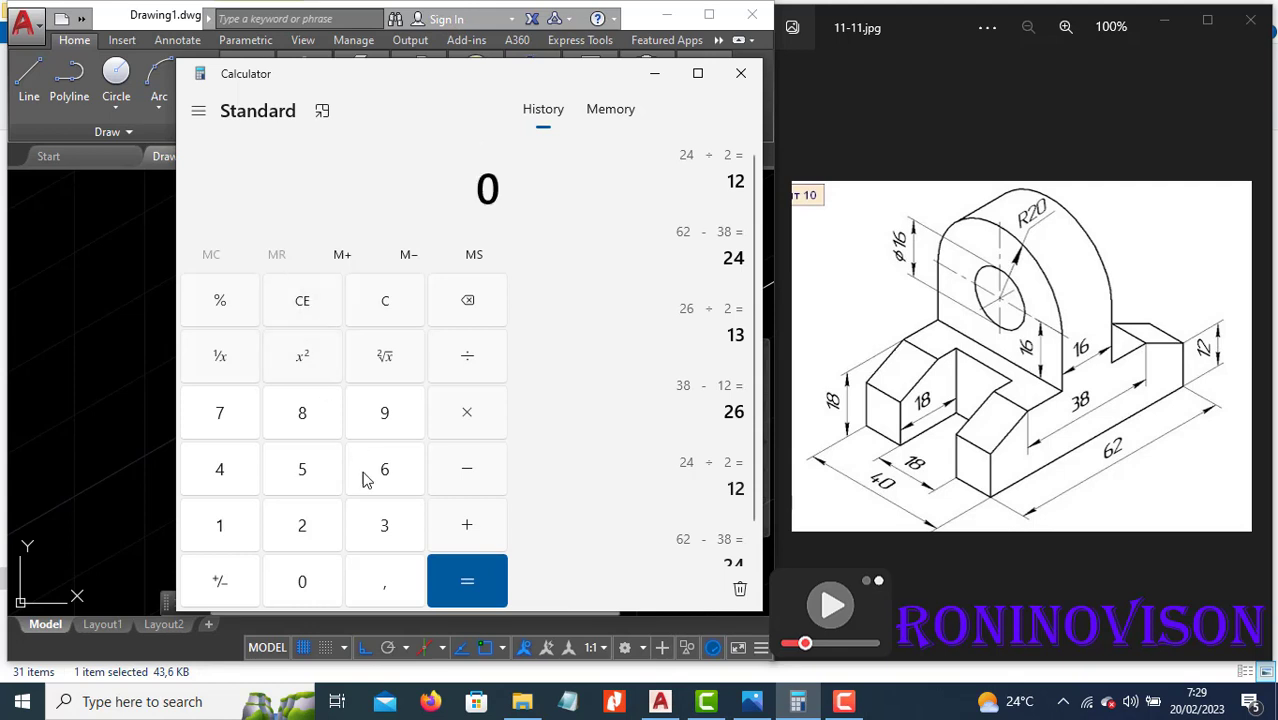
left_click(355, 505)
left_click(305, 410)
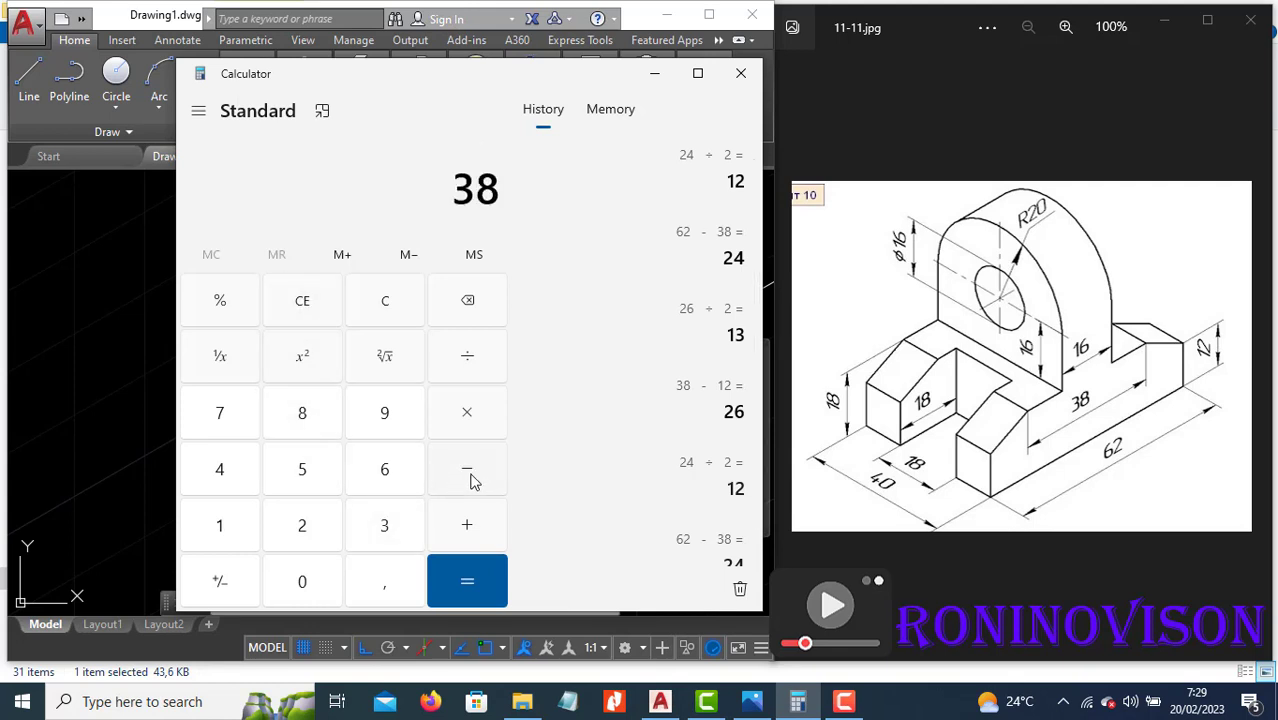
left_click(239, 528)
left_click(378, 482)
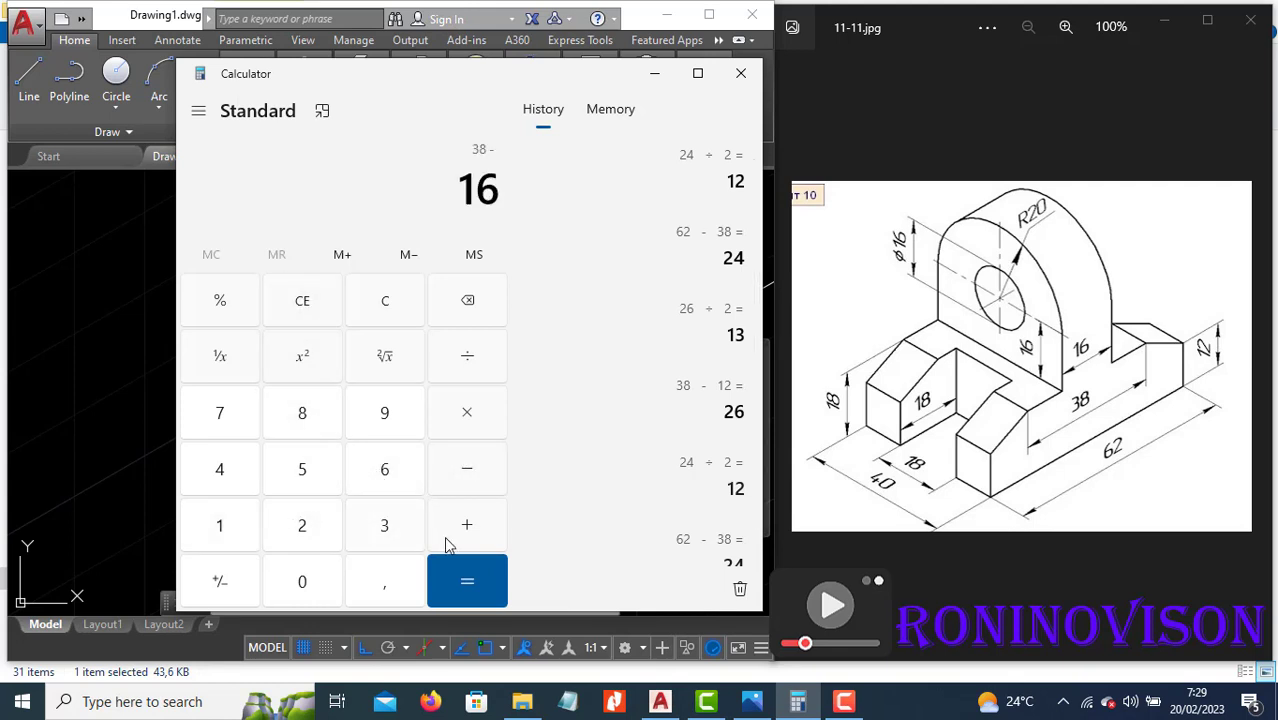
left_click(467, 575)
left_click(470, 364)
left_click(310, 532)
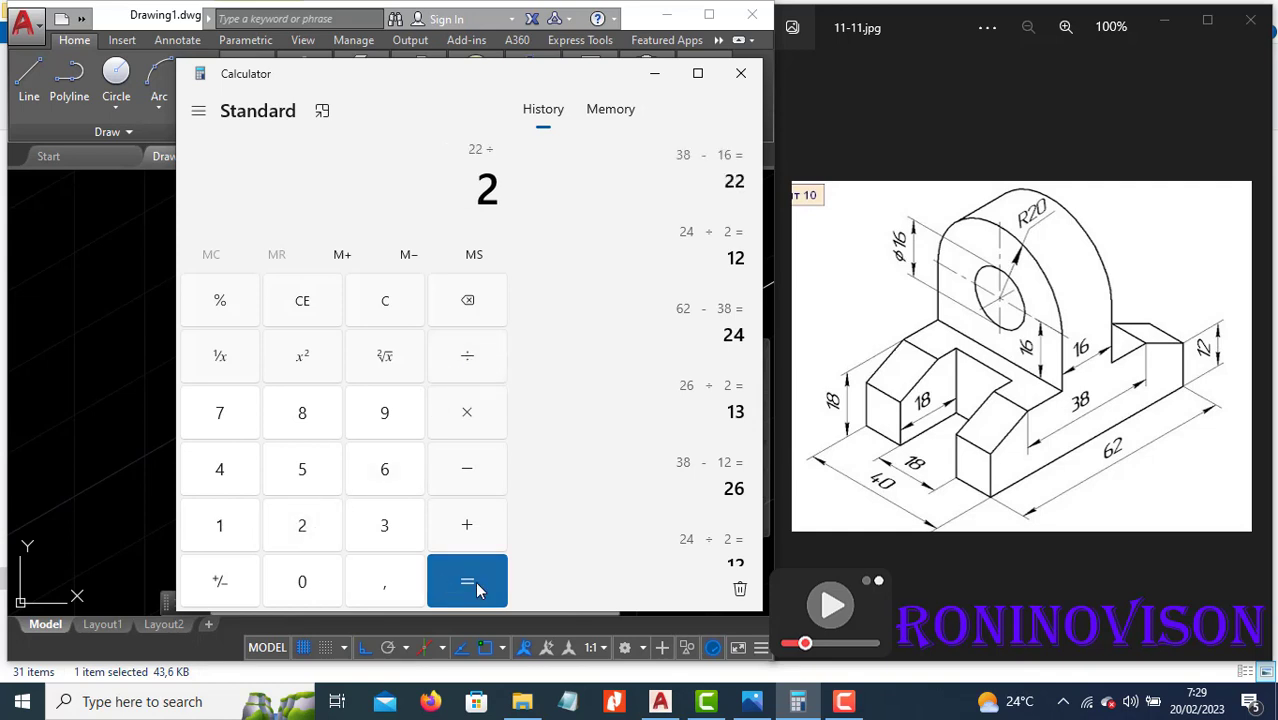
left_click(470, 585)
left_click(120, 484)
From the sloped edge's endpoint, draw isometric edges of 11, 16 and 11 units.
key("Escape")
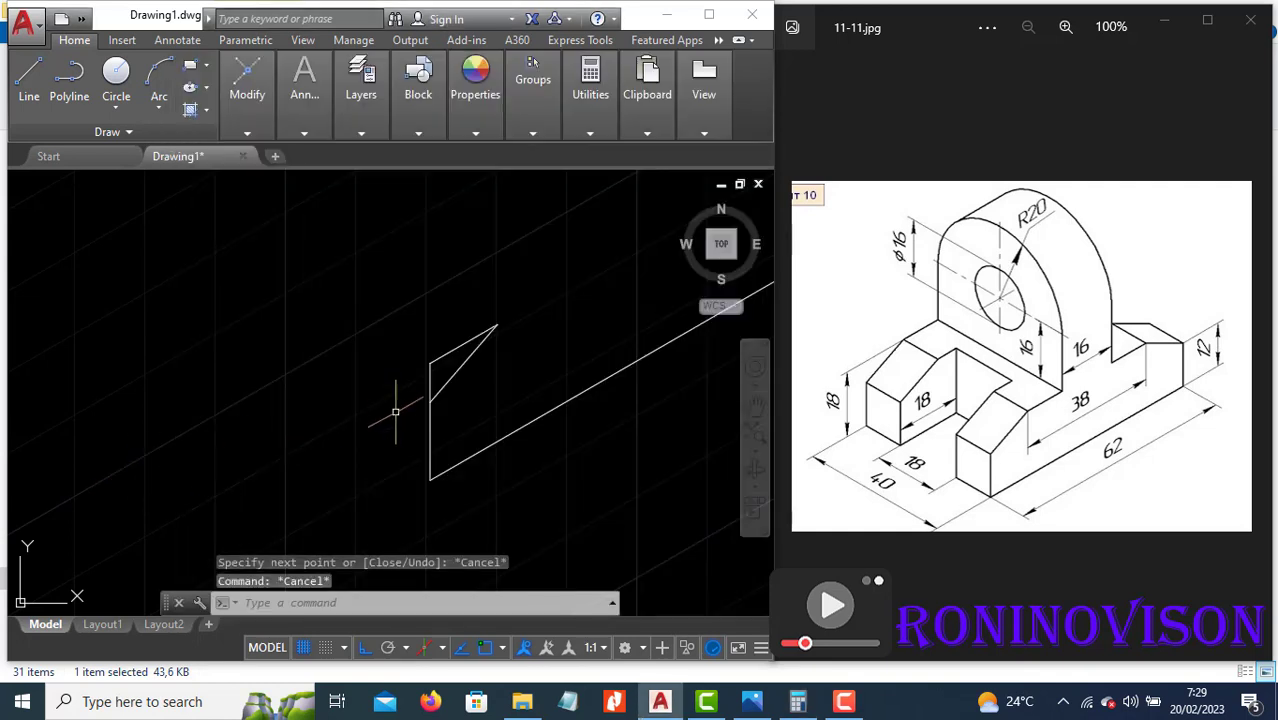
key("l")
key("Return")
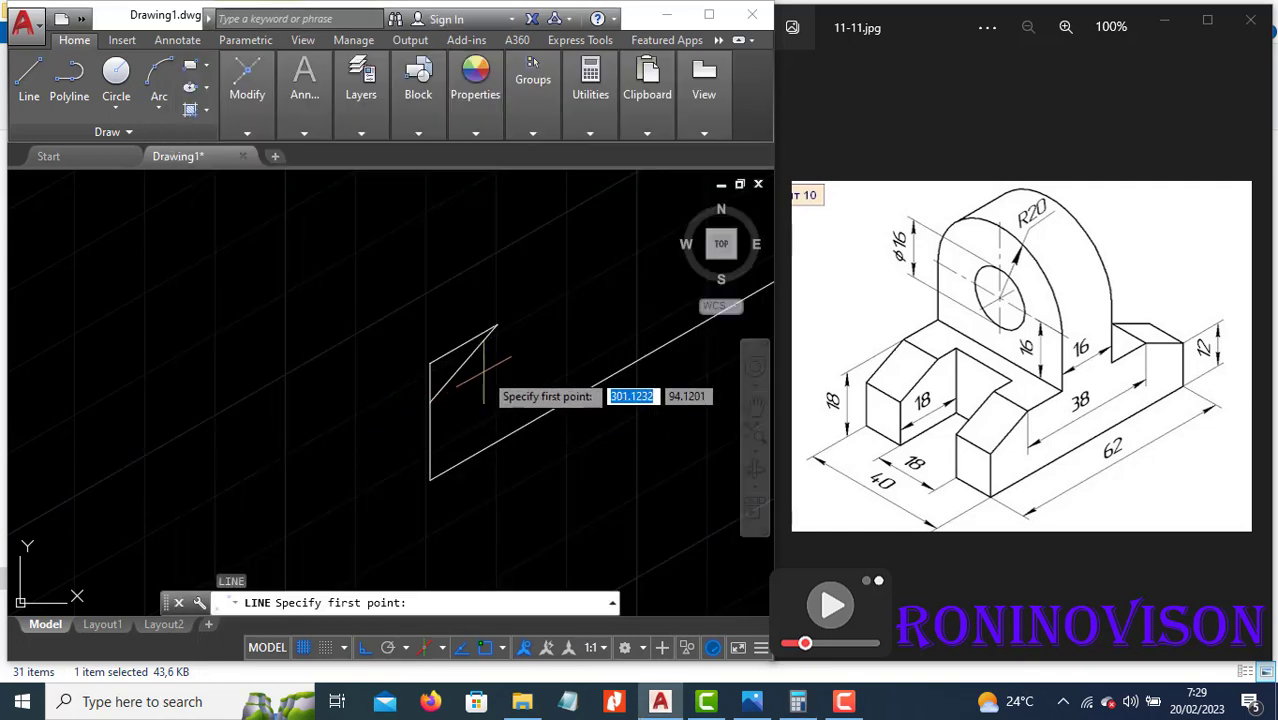
left_click(497, 325)
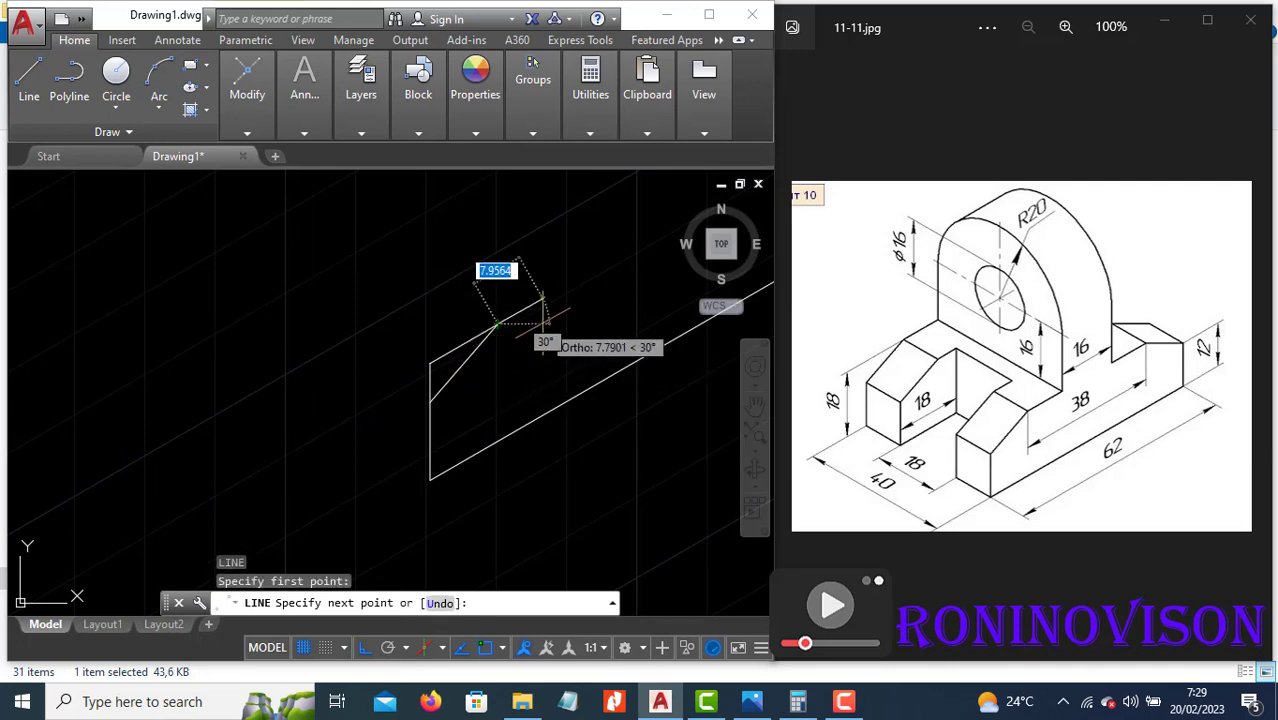
type("11")
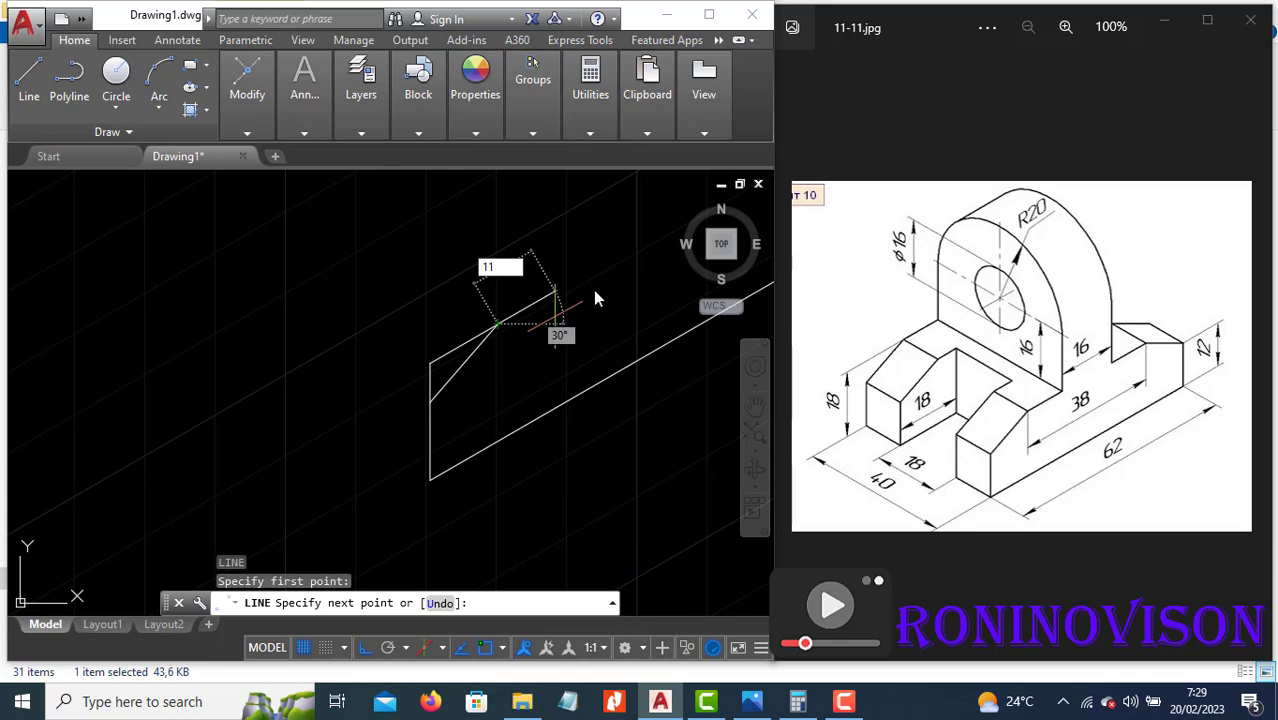
key("Return")
scroll(360, 384, "down", 4)
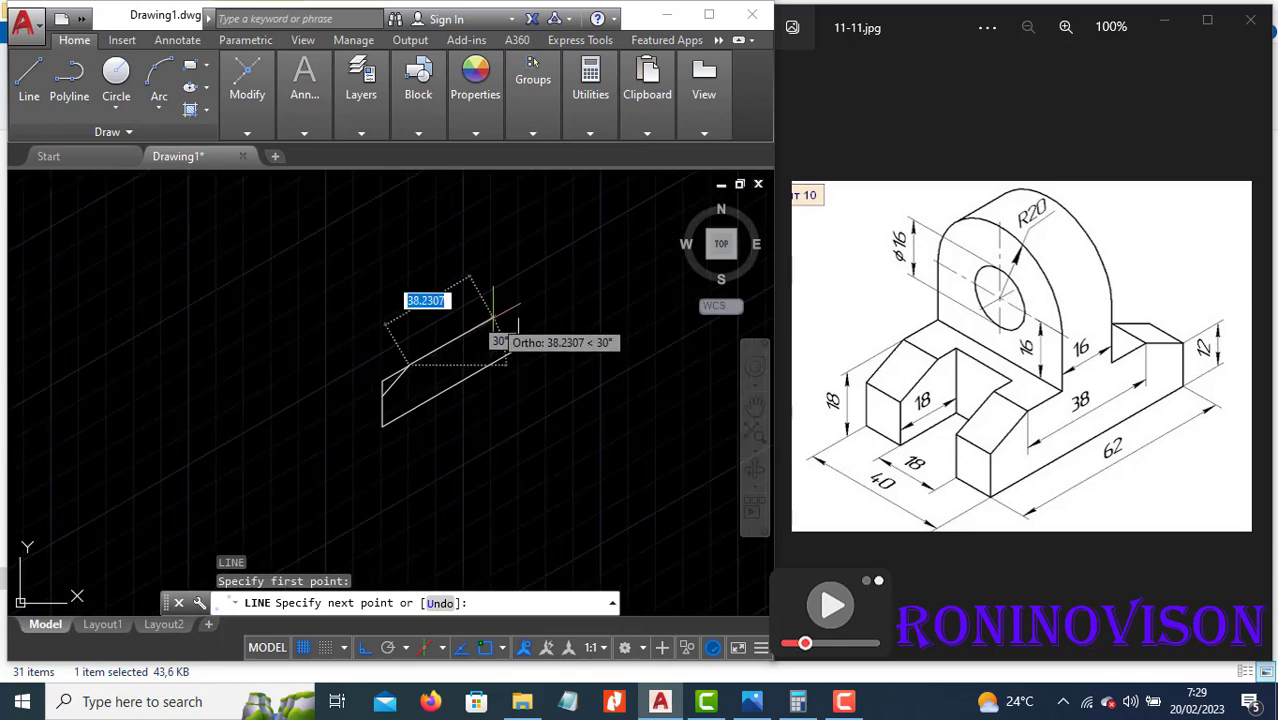
scroll(410, 385, "up", 3)
scroll(399, 368, "up", 2)
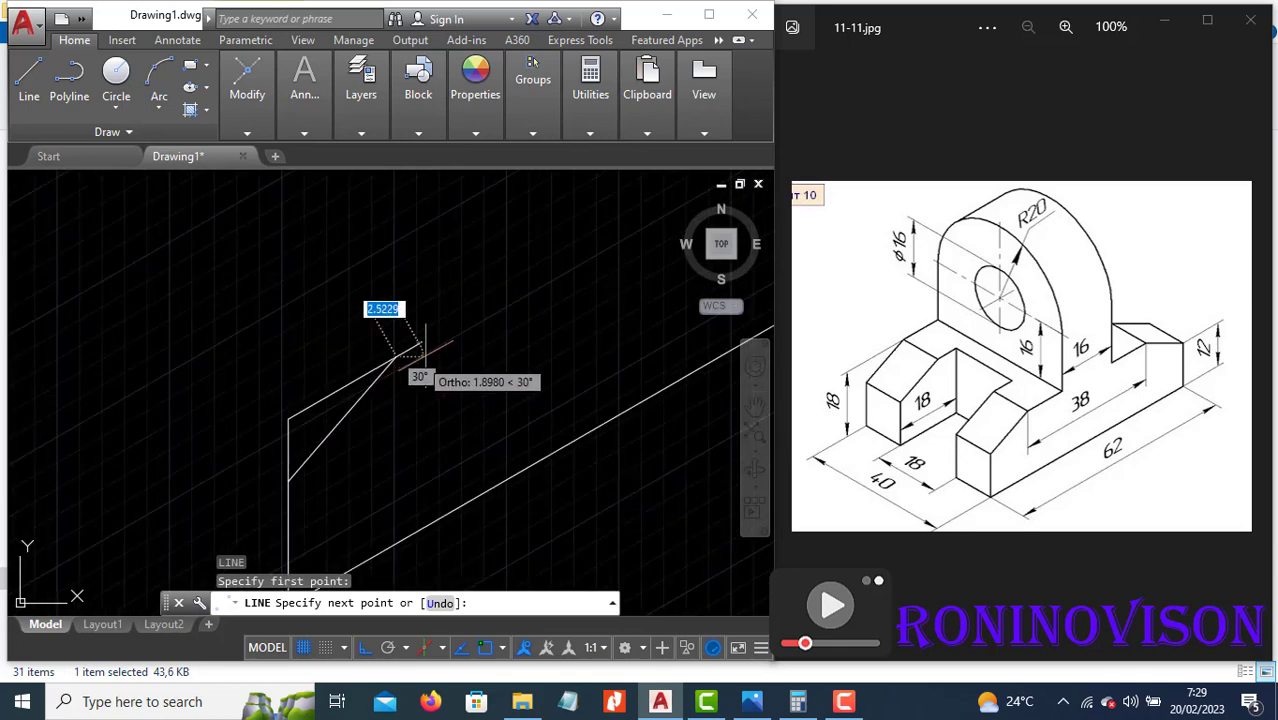
type("11")
key("Return")
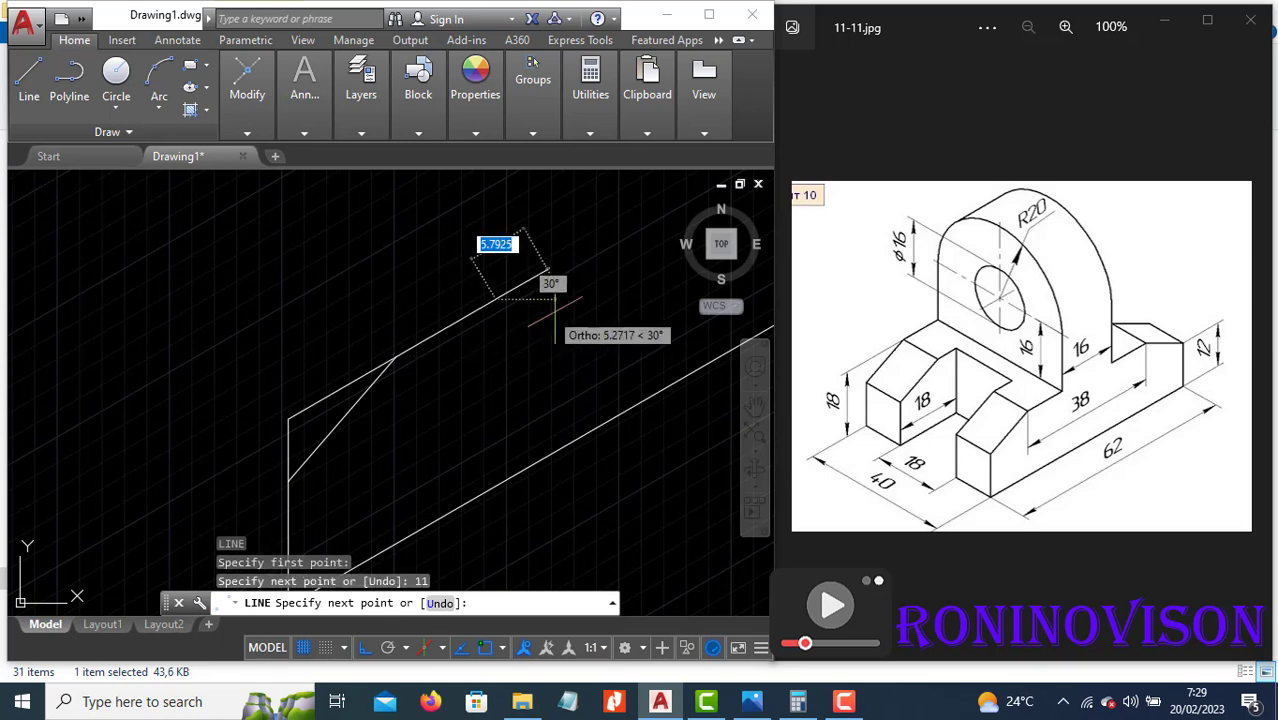
type("16")
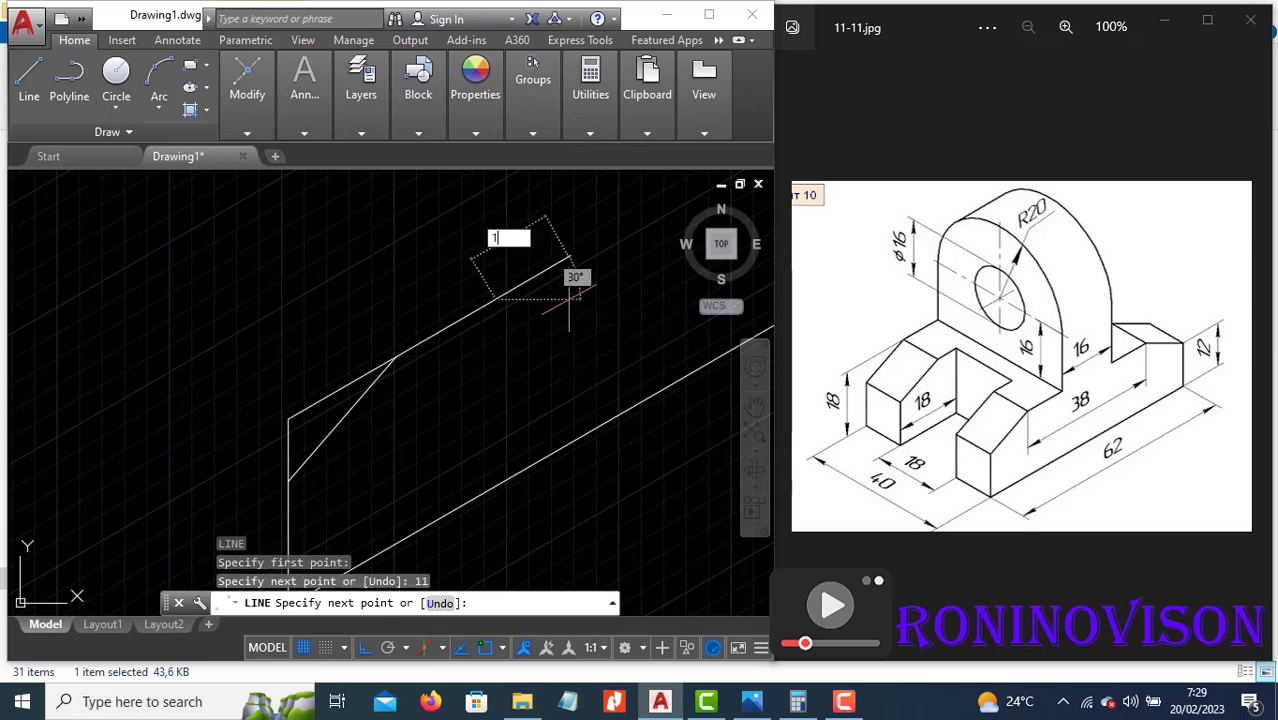
key("Return")
scroll(312, 432, "down", 2)
scroll(312, 432, "down", 2)
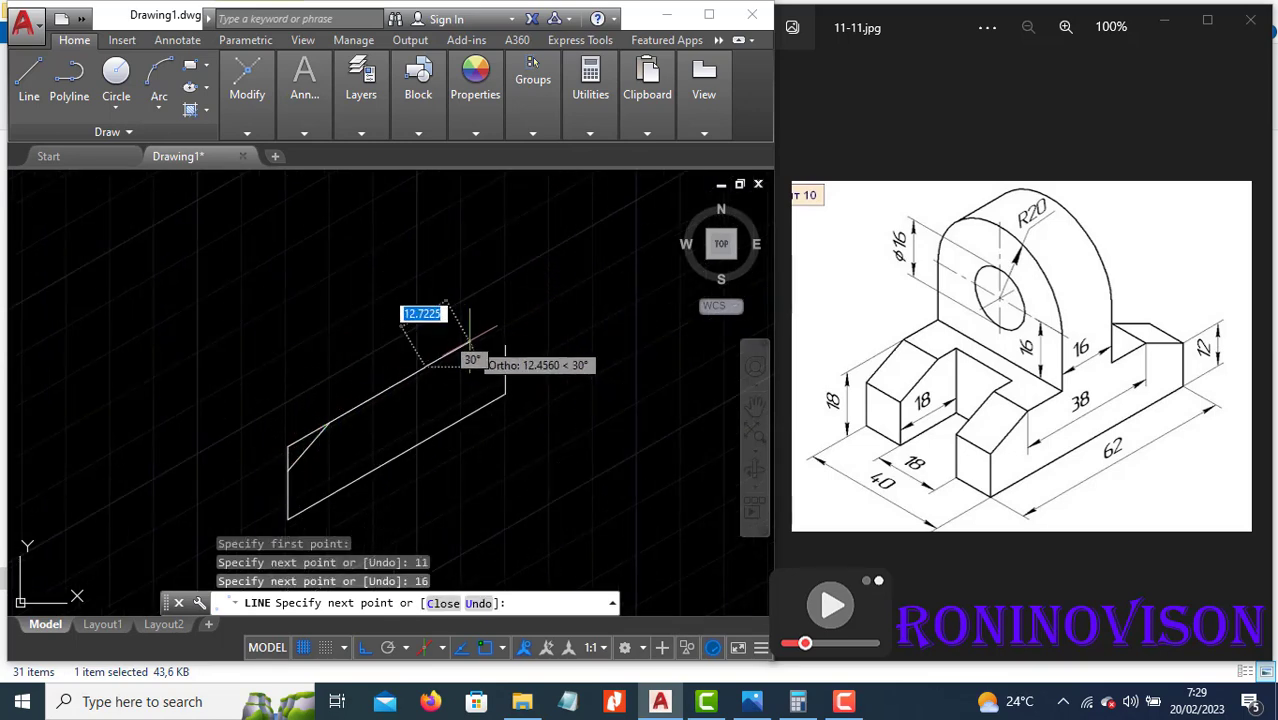
type("11")
key("Return")
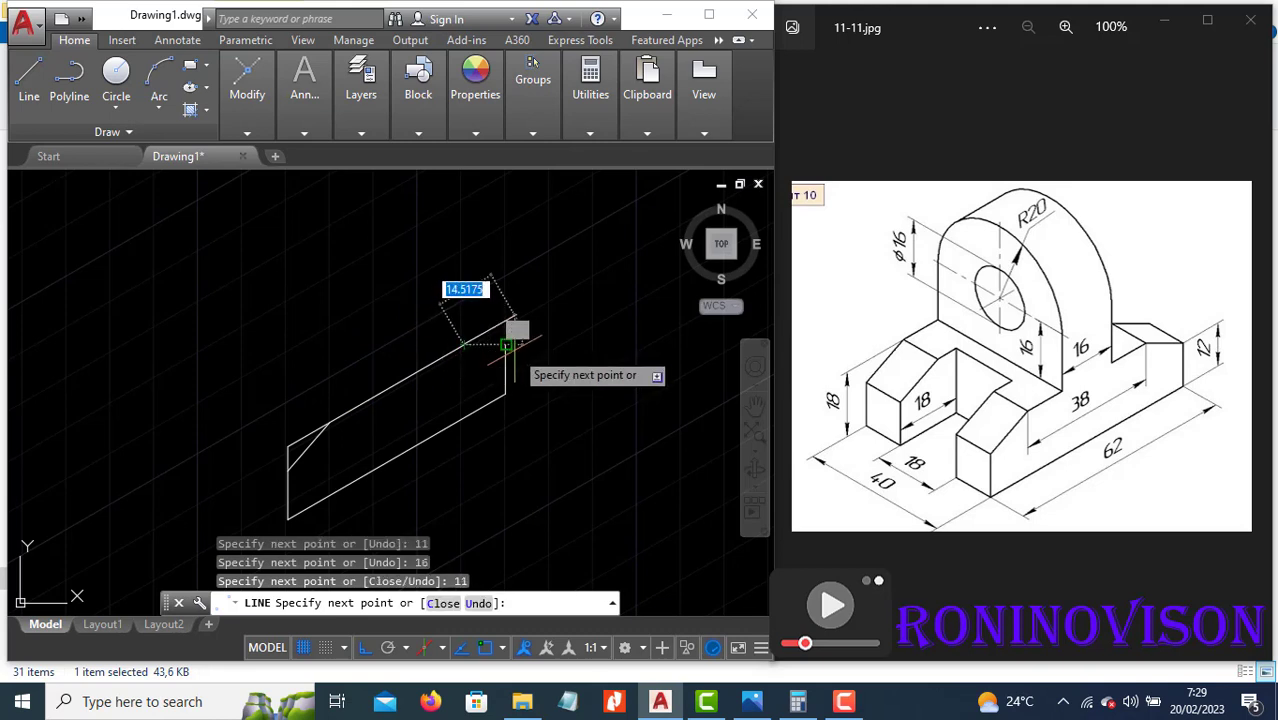
left_click(463, 346)
key("Escape")
Erase a stray short line segment from the outline.
left_click(396, 387)
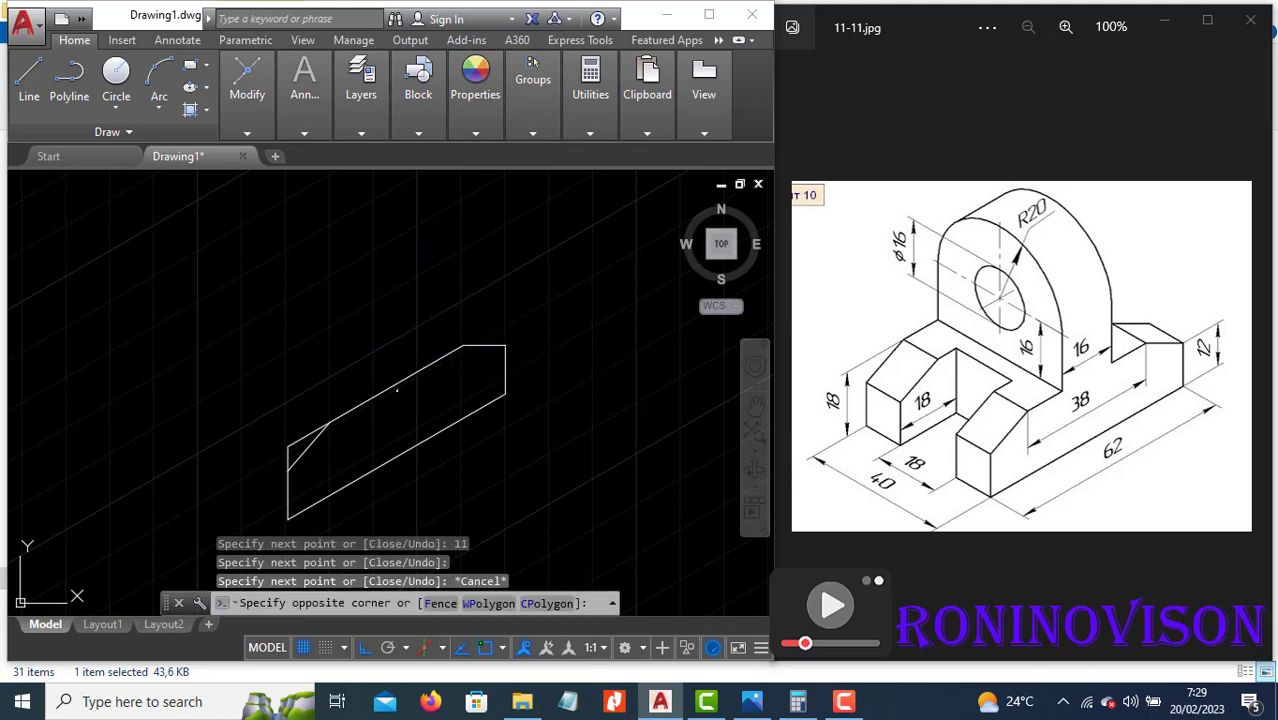
left_click(412, 372)
type("e")
key("Return")
Window-select and erase the two leftover short line segments.
middle_click_drag(417, 378, 516, 342)
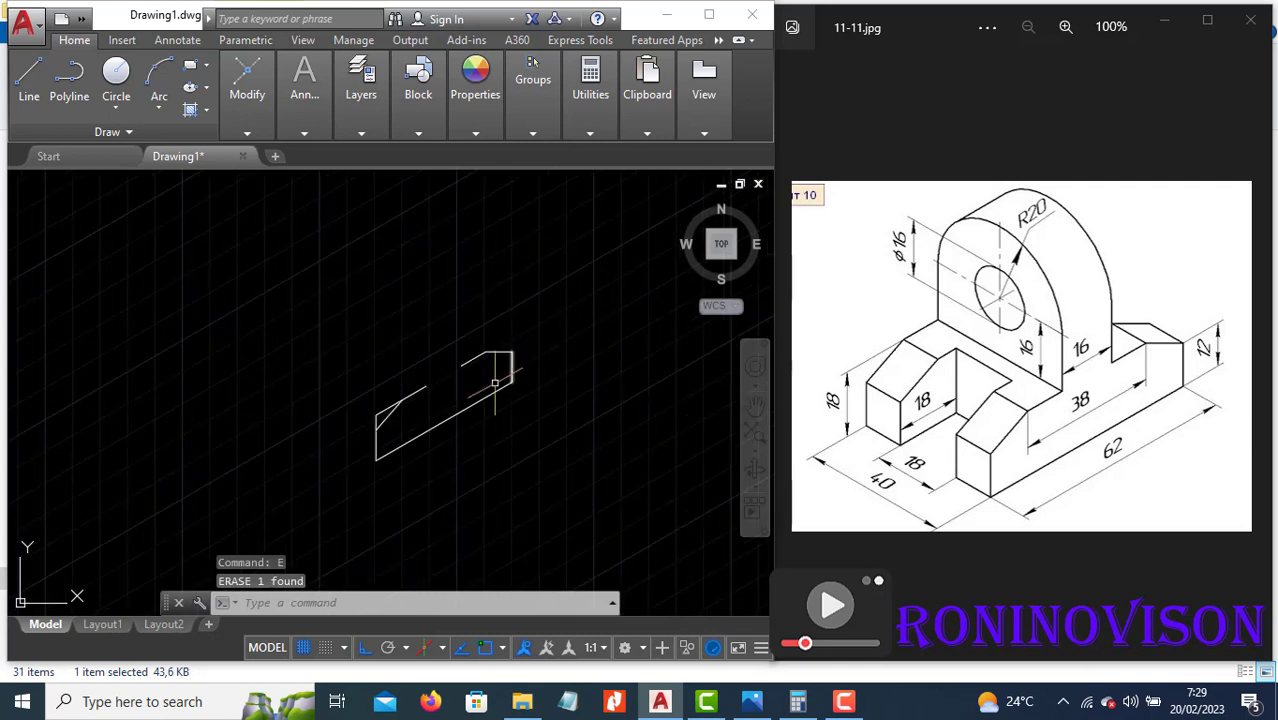
left_click(384, 408)
left_click(370, 400)
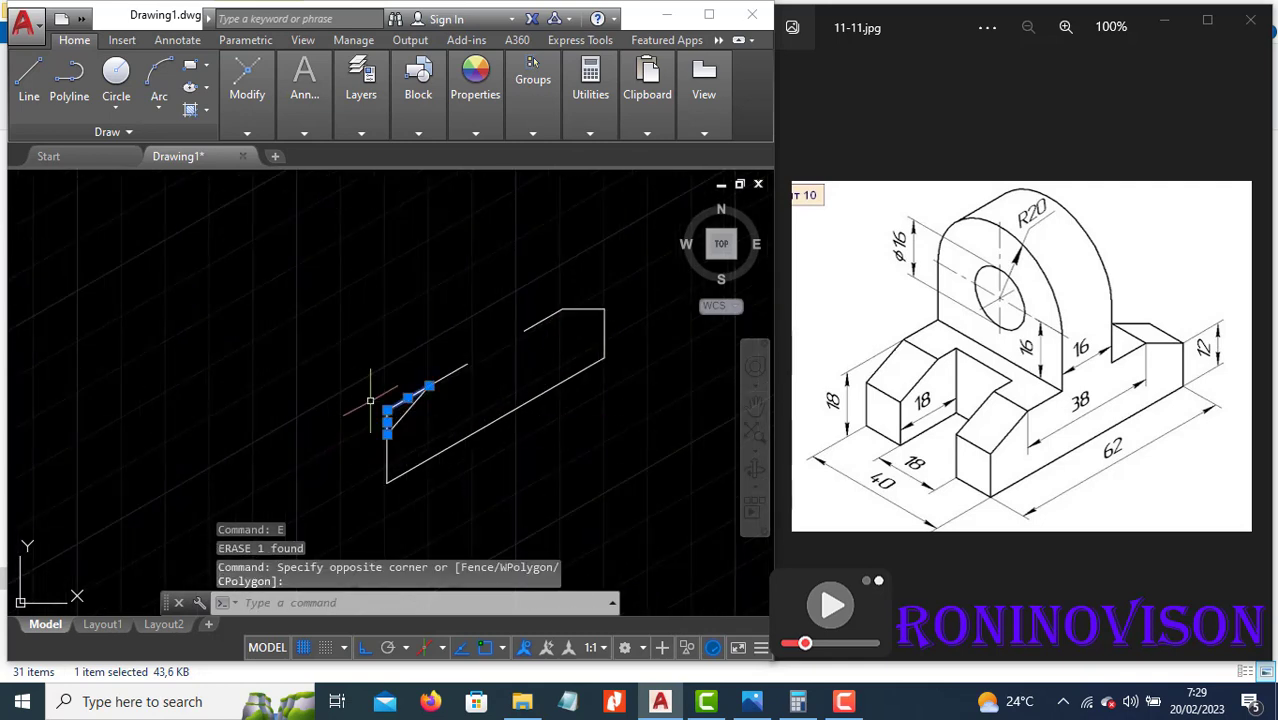
type("e")
key("Return")
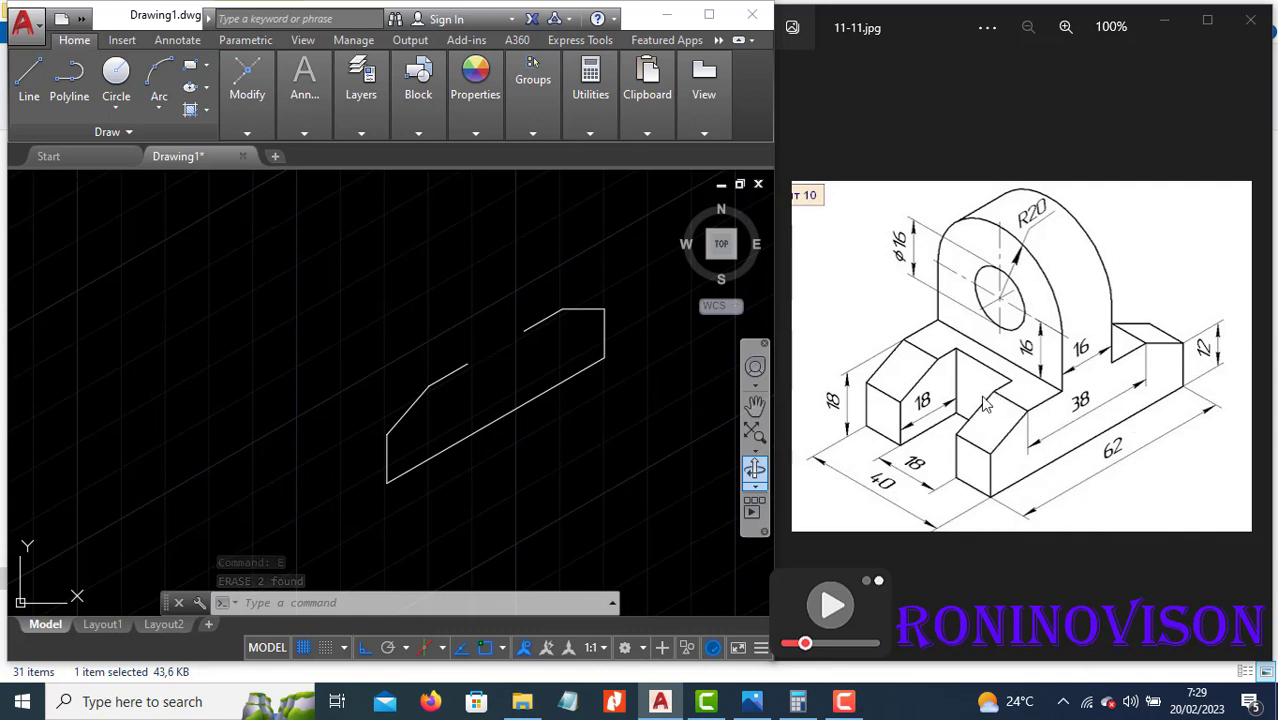
Select the three left-hand outline edges and start copying them with CO.
left_click(436, 438)
left_click(376, 384)
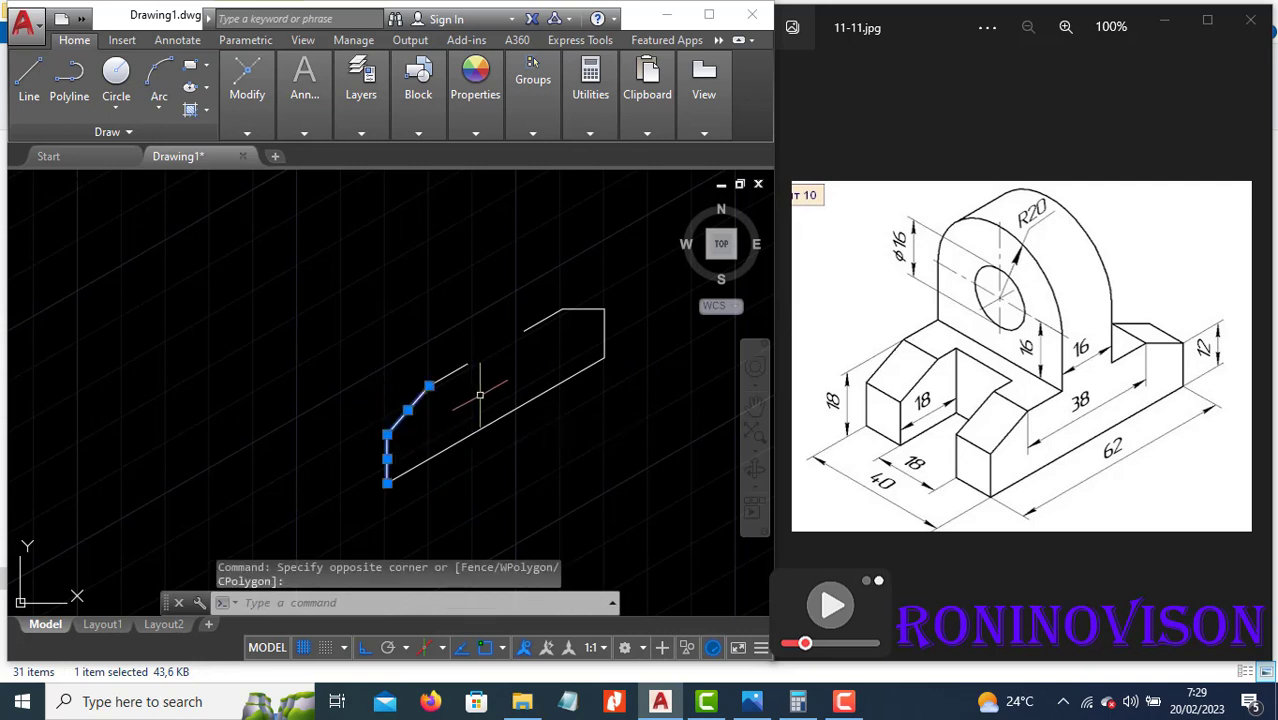
left_click(485, 405)
left_click(415, 339)
type("co")
key("Return")
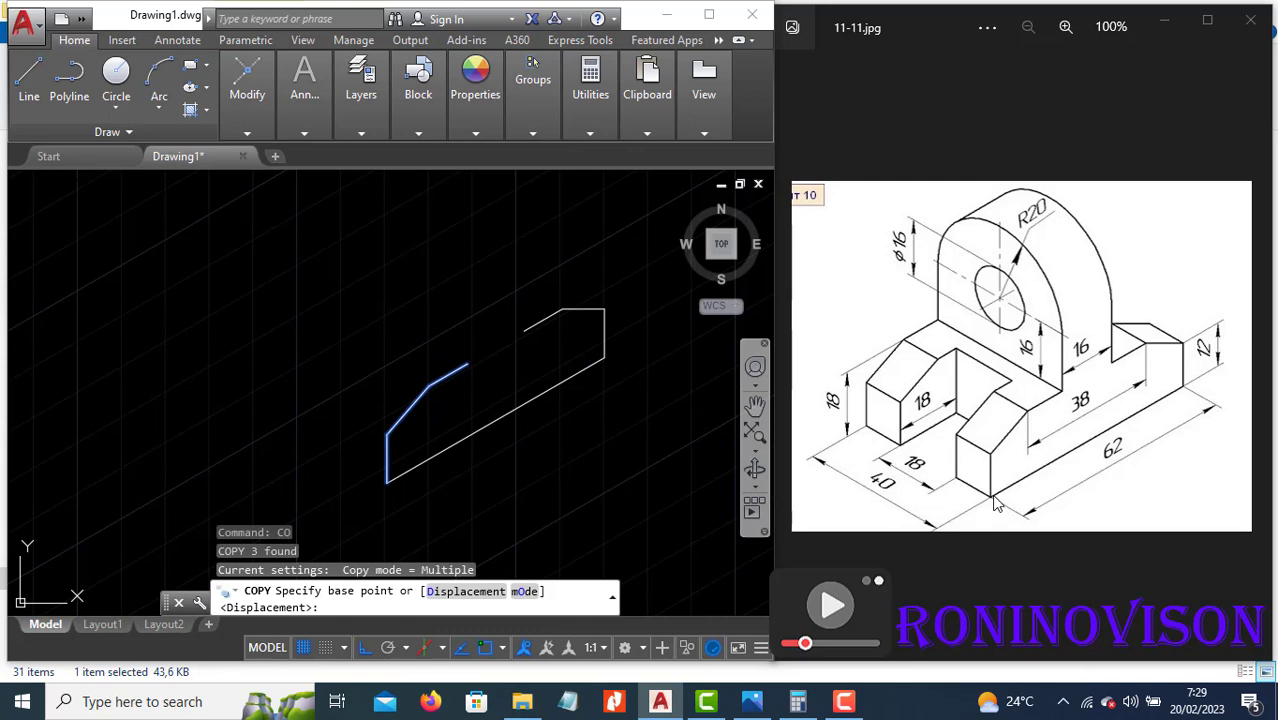
left_click(798, 701)
In Calculator, work out 40 − 18 = 22, then return to AutoCAD.
left_click(303, 302)
left_click(215, 478)
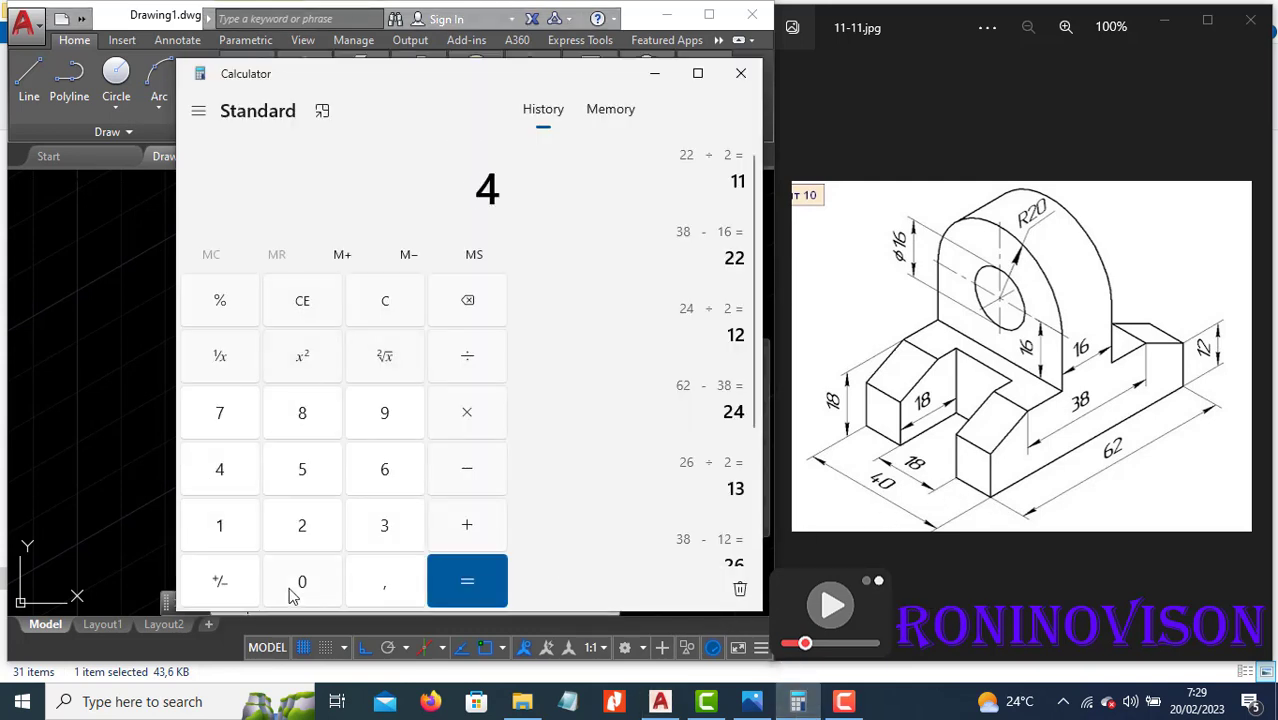
left_click(295, 590)
left_click(470, 470)
left_click(237, 532)
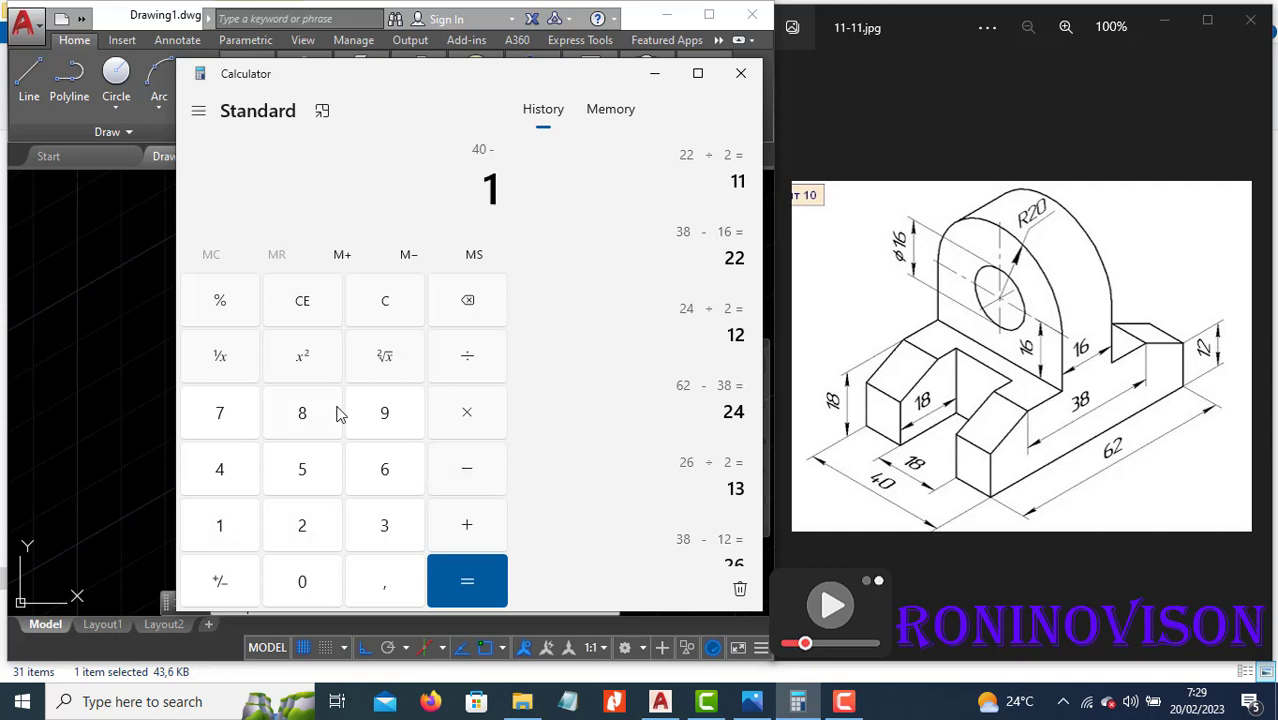
left_click(338, 410)
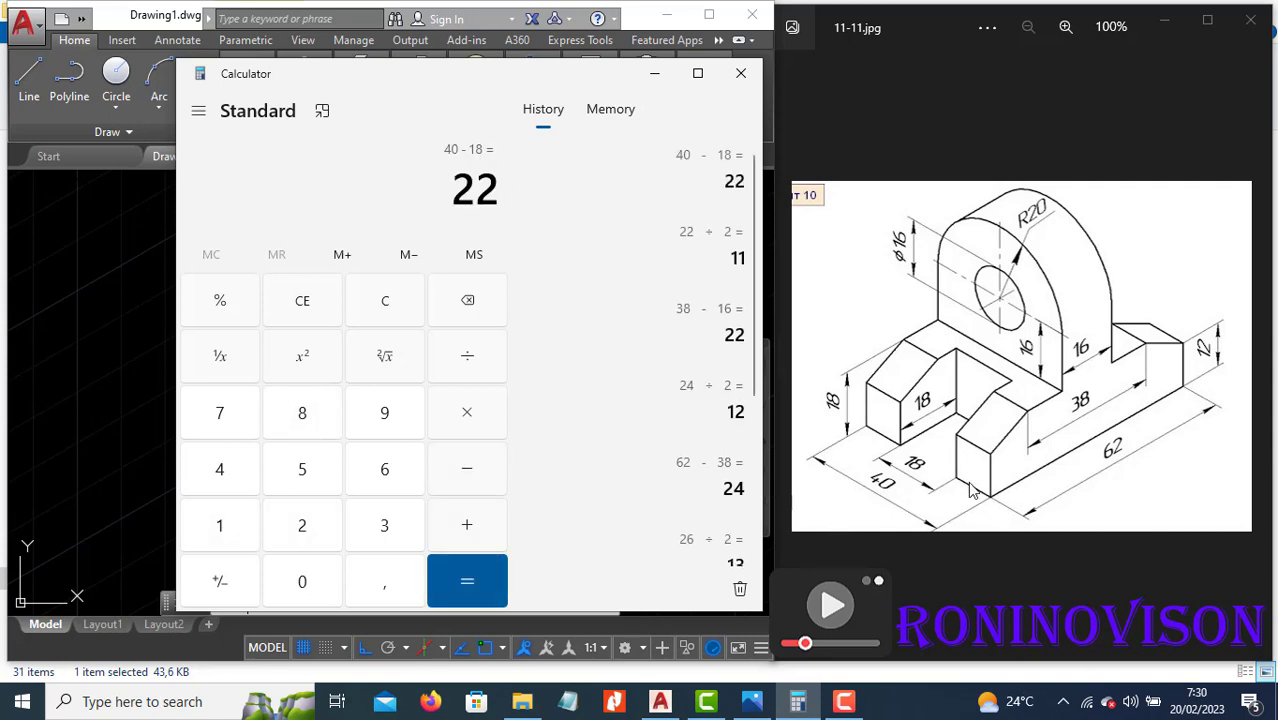
left_click(165, 440)
type("CO")
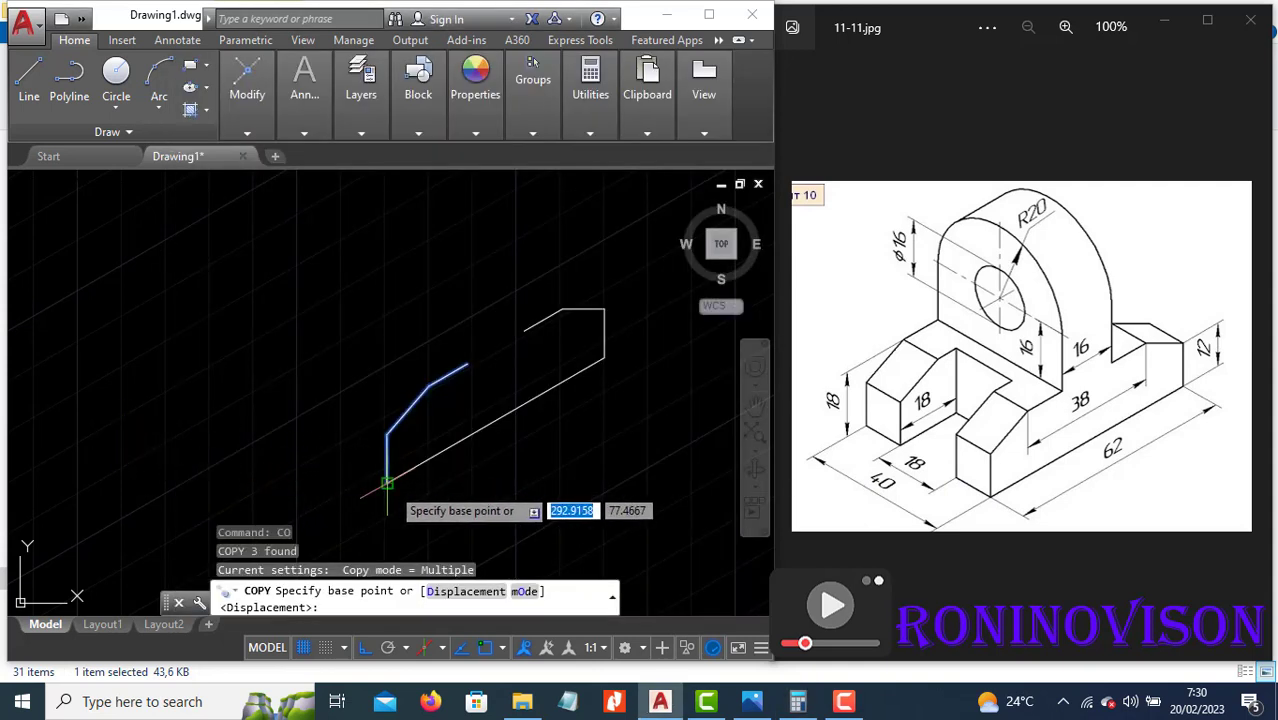
Place a copy of the three-edge profile 11 units along the 150° isometric direction.
left_click(387, 484)
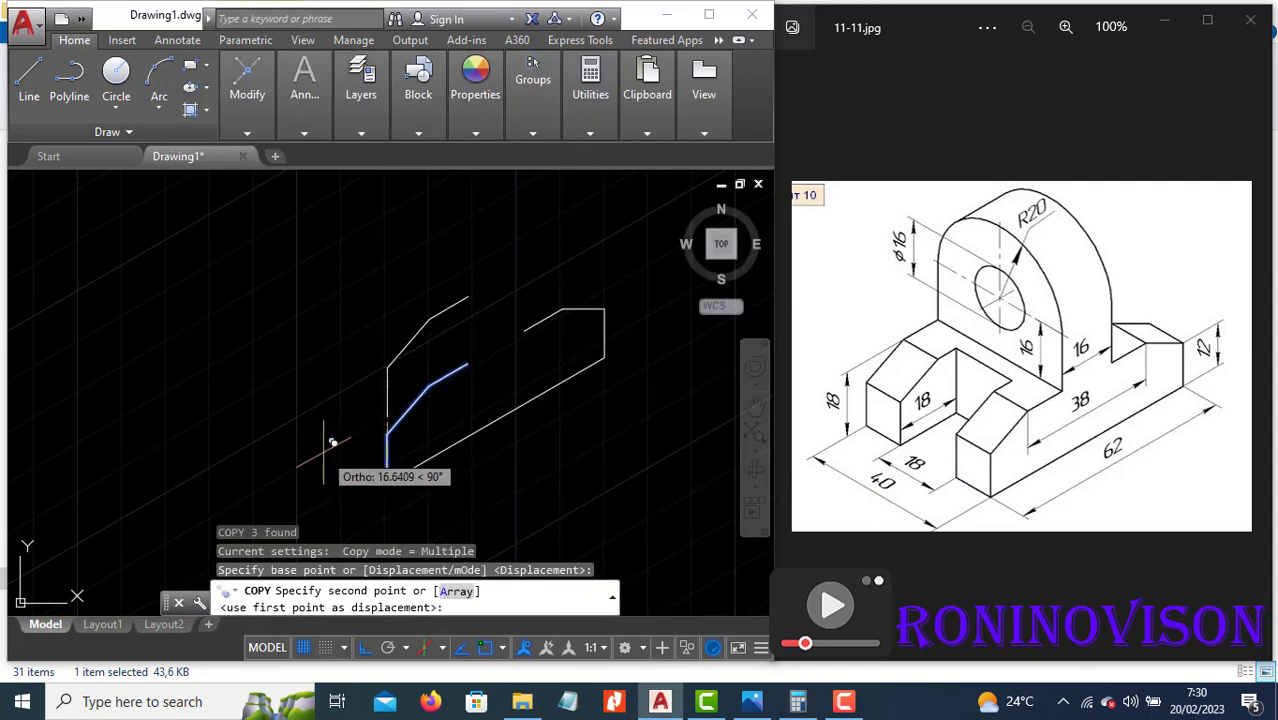
key("F5")
type("11")
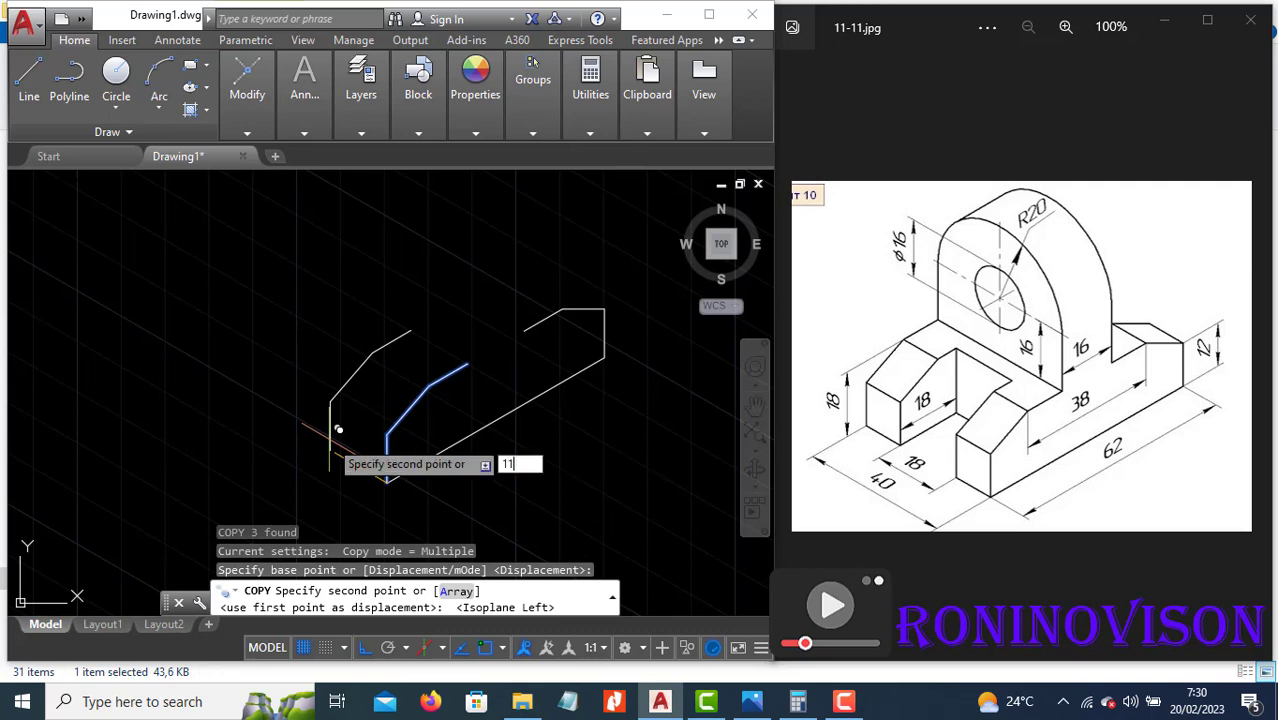
key("Return")
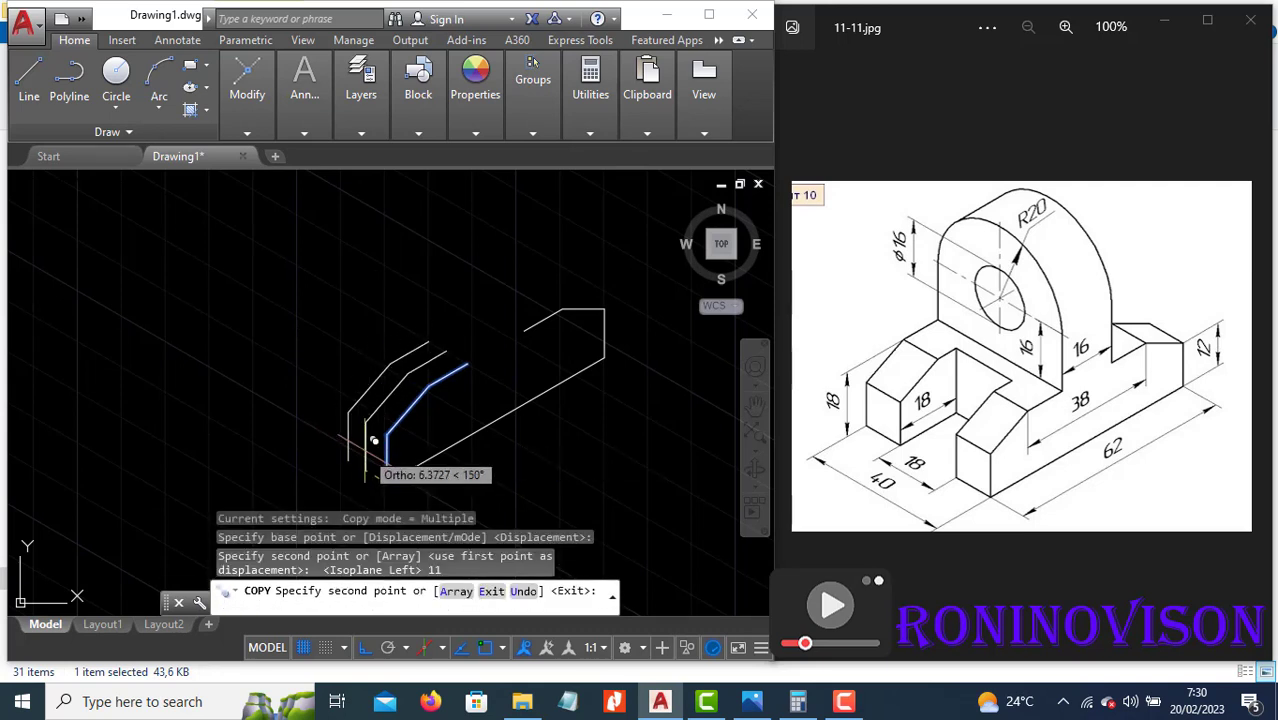
key("Escape")
Copy the left vertical, sloped and short top lines 18 units further left.
left_click(369, 425)
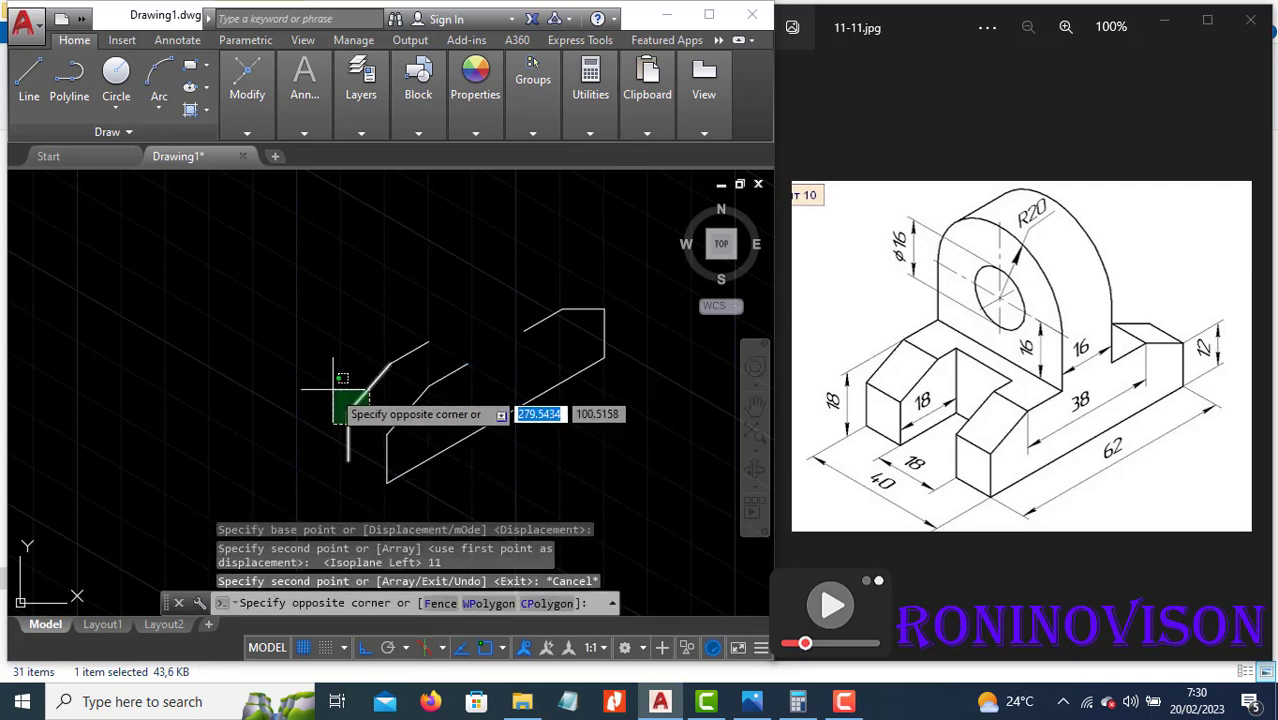
left_click(343, 380)
left_click(404, 369)
left_click(330, 312)
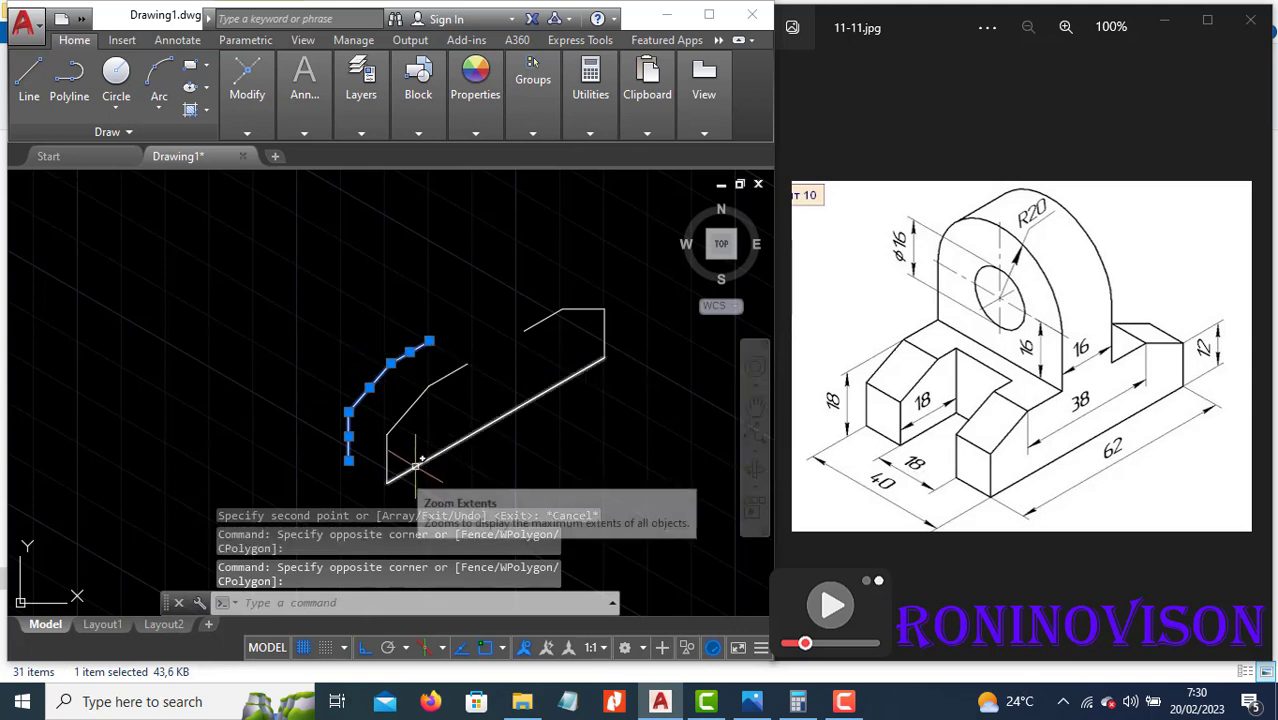
type("co")
key("Return")
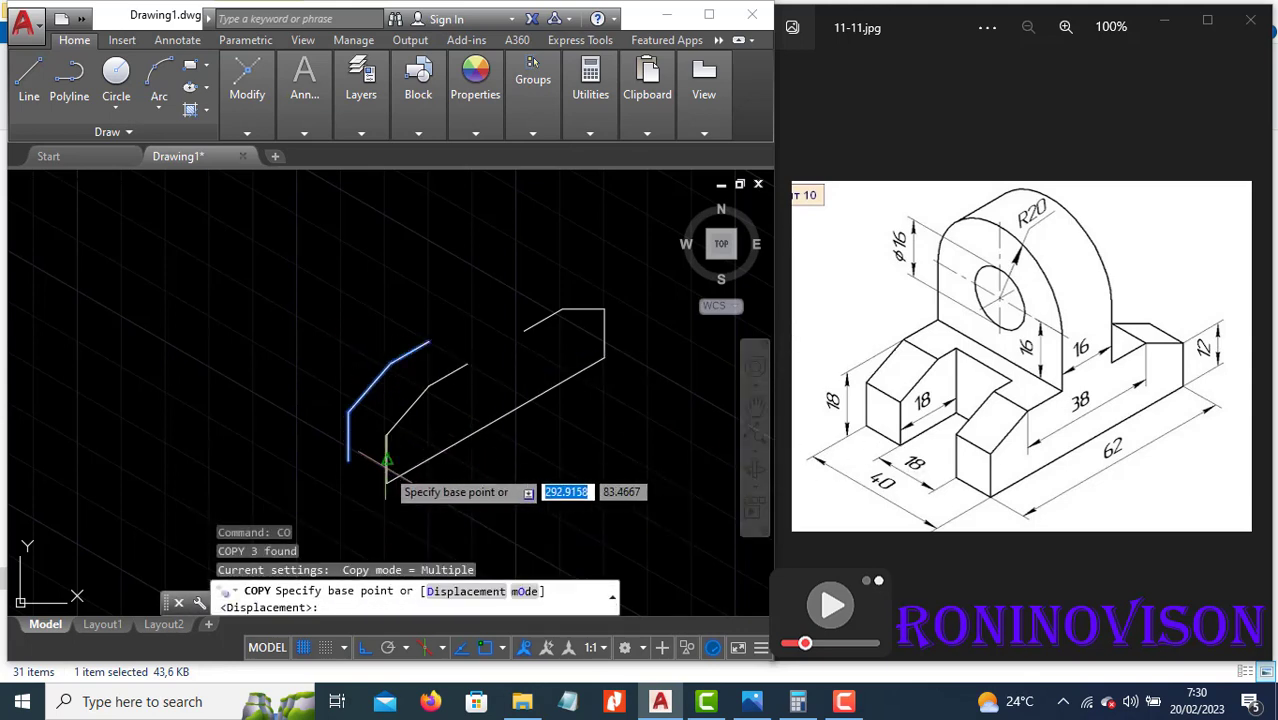
left_click(349, 460)
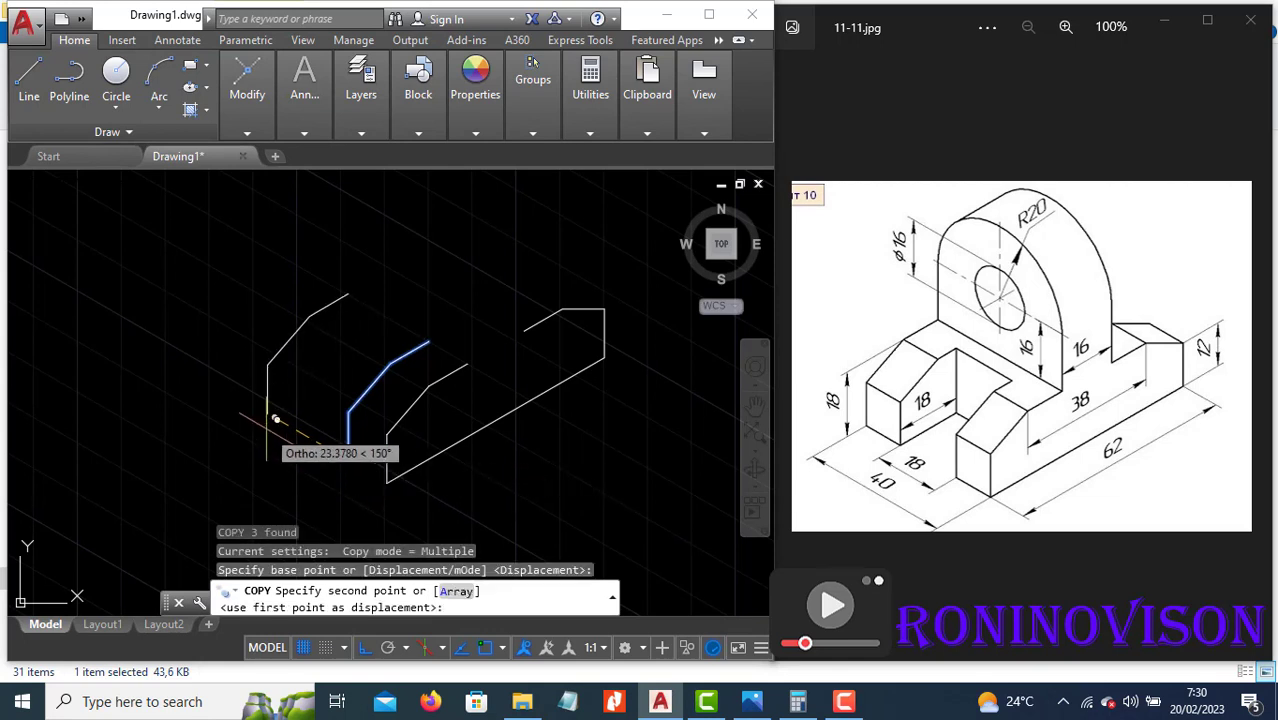
type("18")
key("Return")
key("Escape")
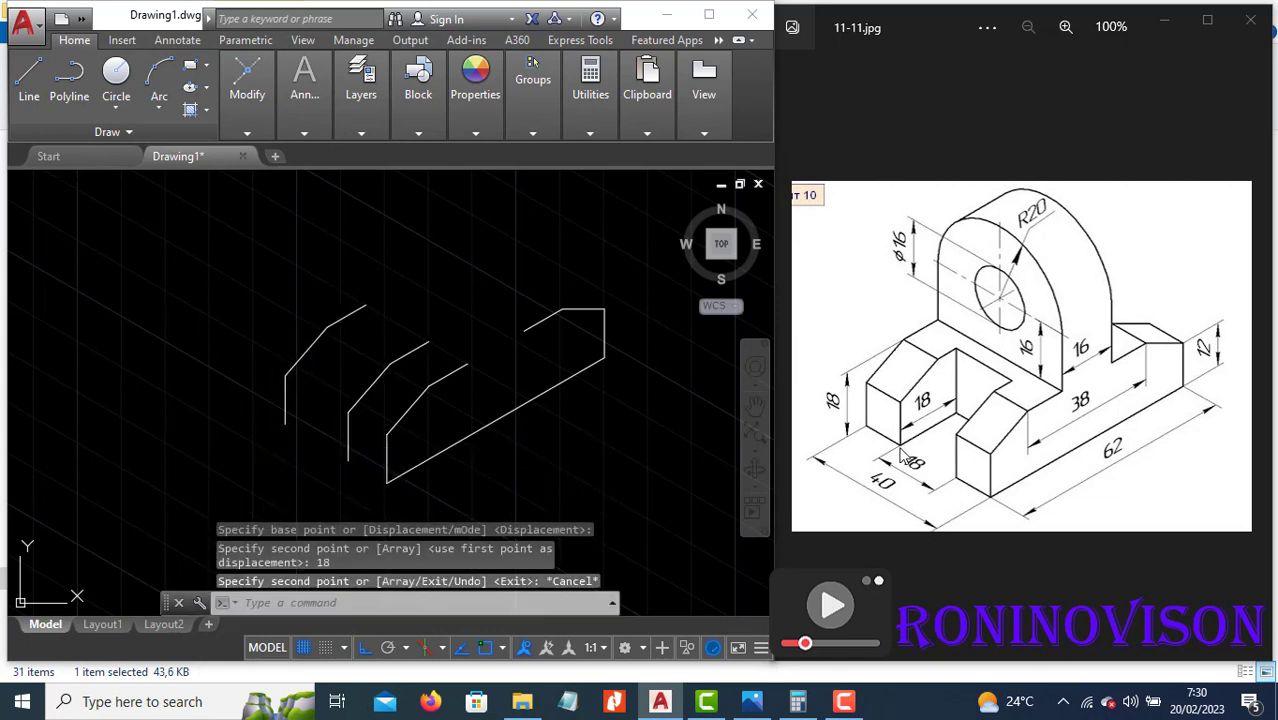
Copy the newly placed left profile a further 11 units.
left_click_drag(301, 397, 222, 340)
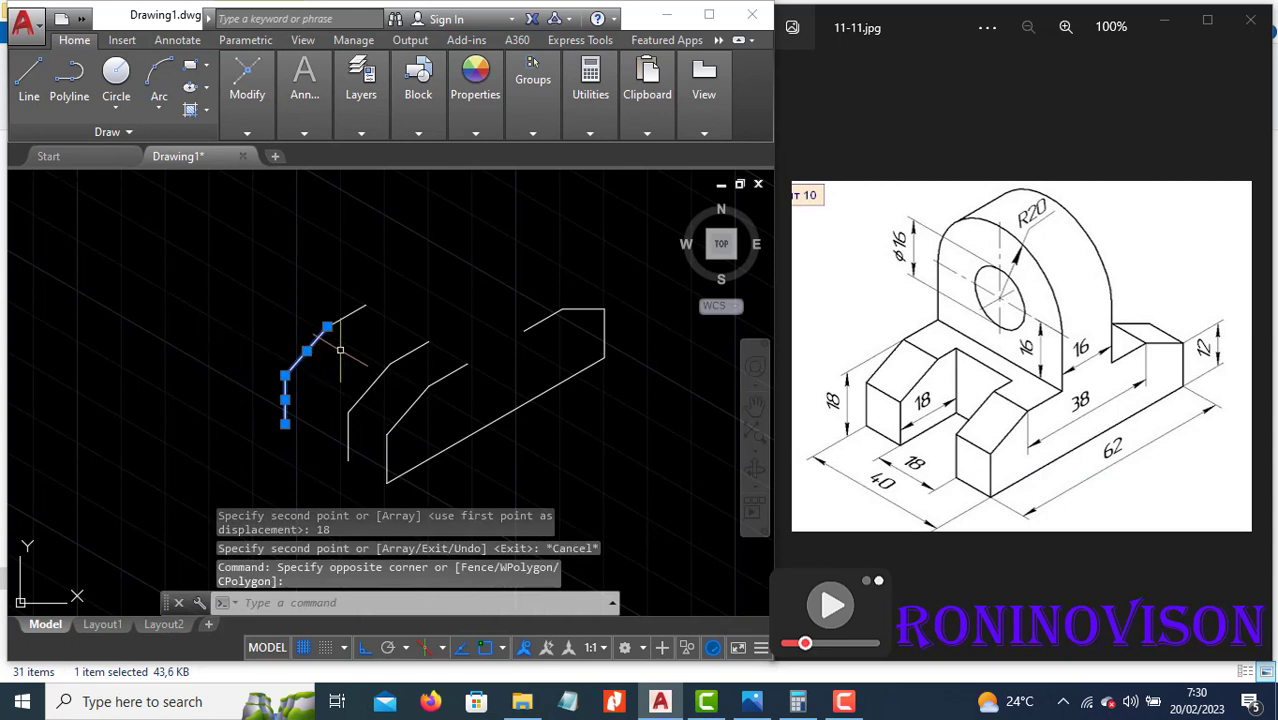
left_click_drag(328, 334, 304, 313)
type("o")
key("Return")
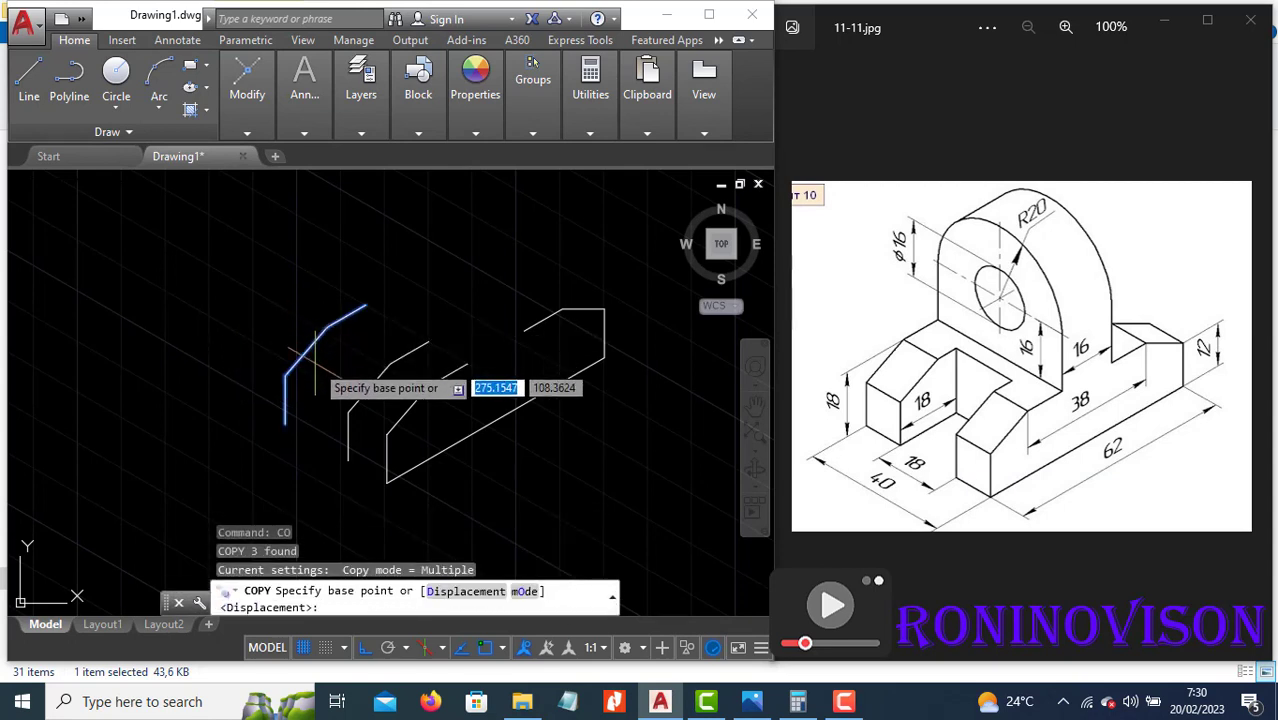
left_click(285, 424)
type("11")
key("Return")
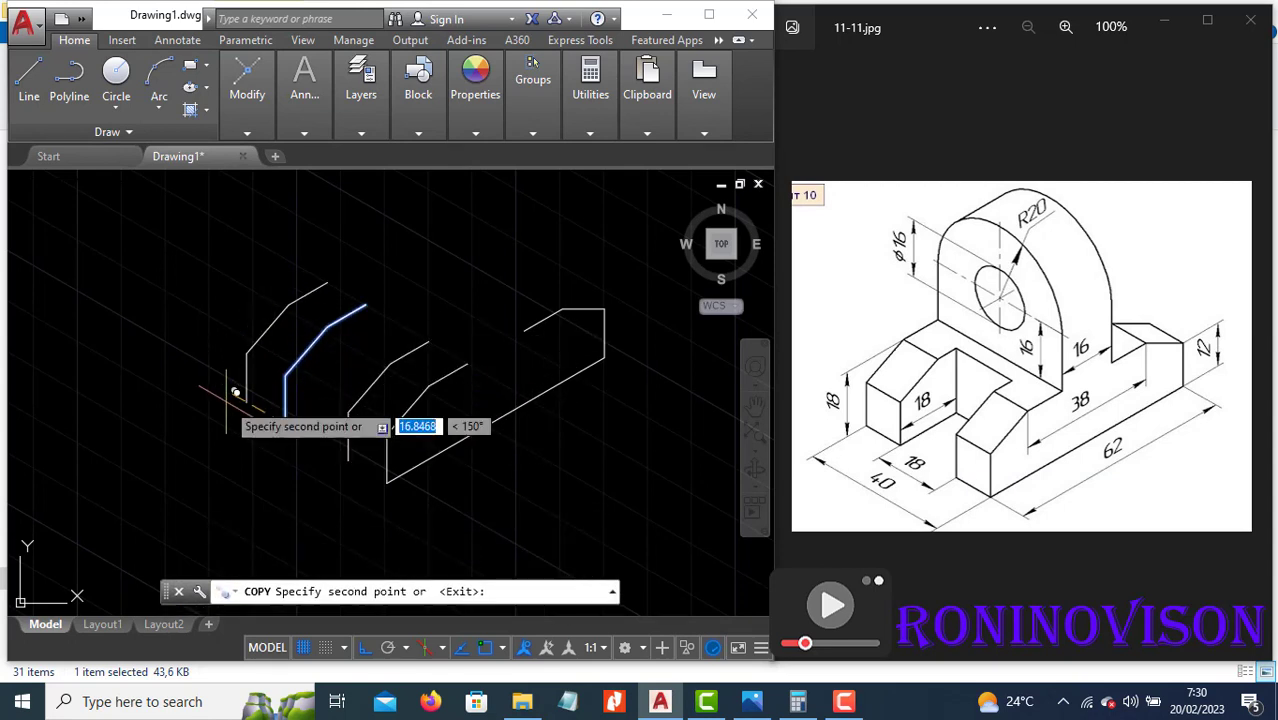
key("Escape")
Draw connecting edges from the copied profile's lower corners to the main outline.
key("Return")
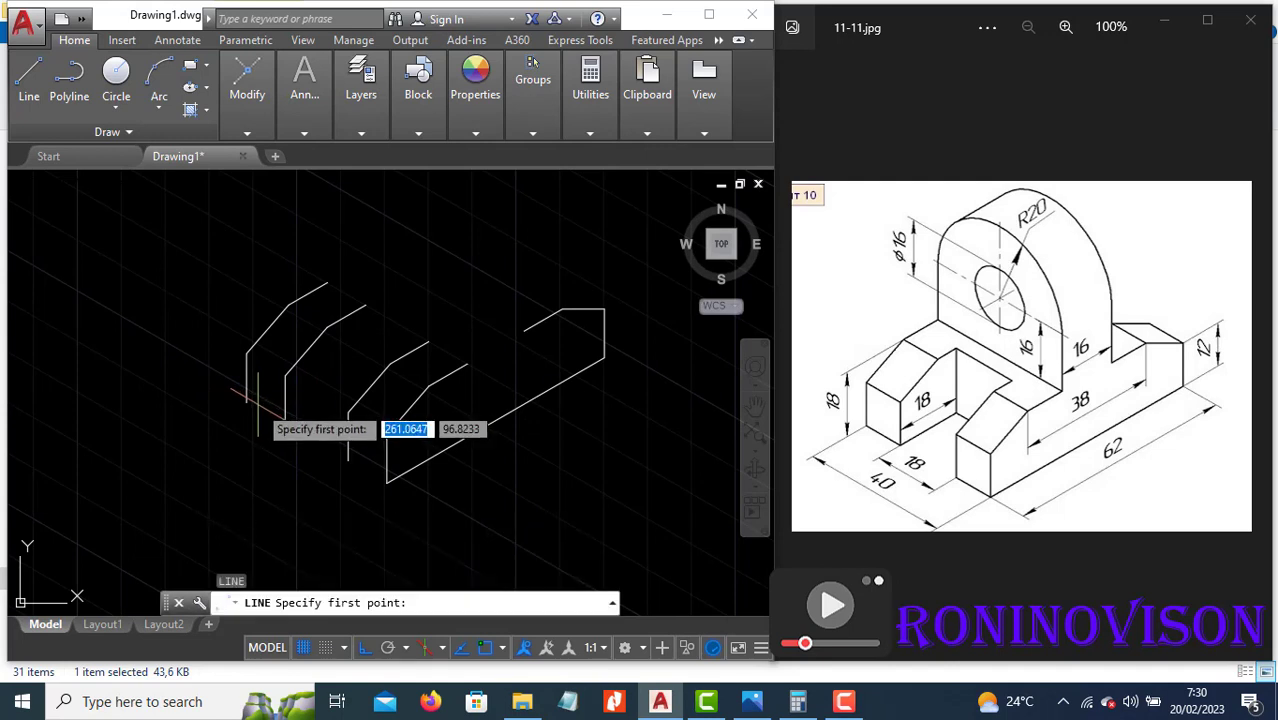
left_click(285, 424)
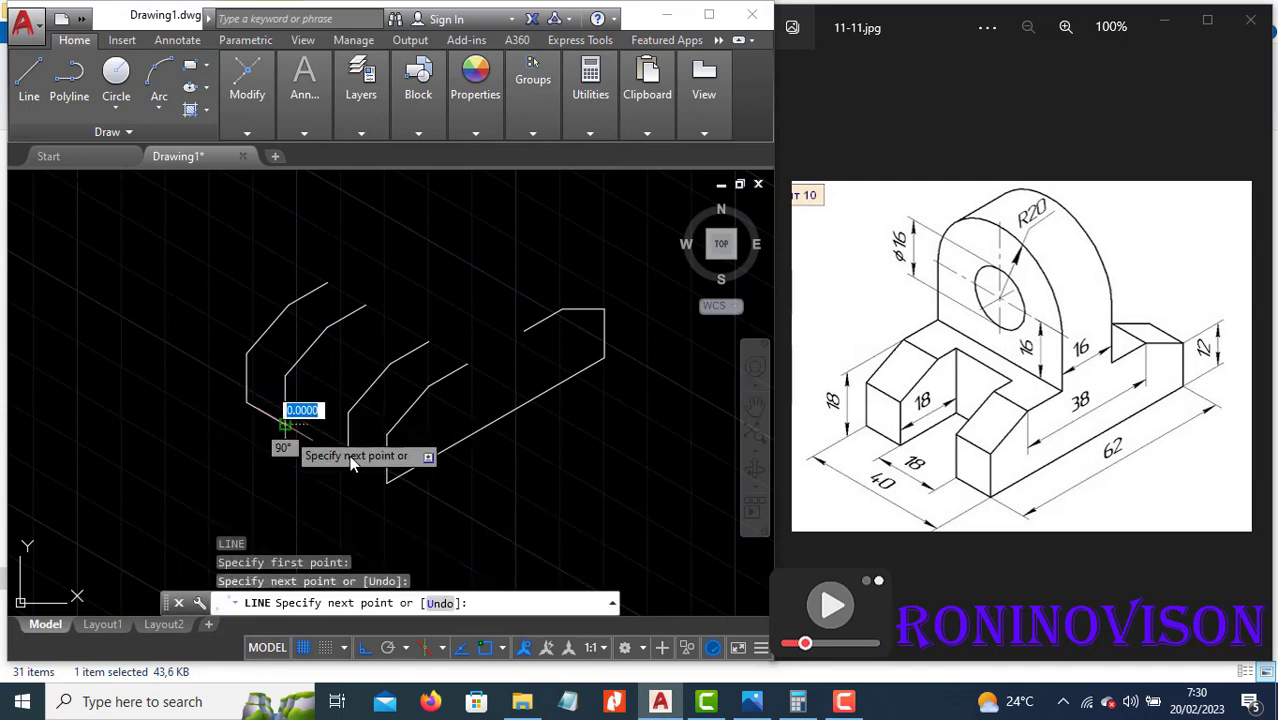
key("Return")
key("Return")
left_click(285, 424)
left_click(347, 460)
key("Escape")
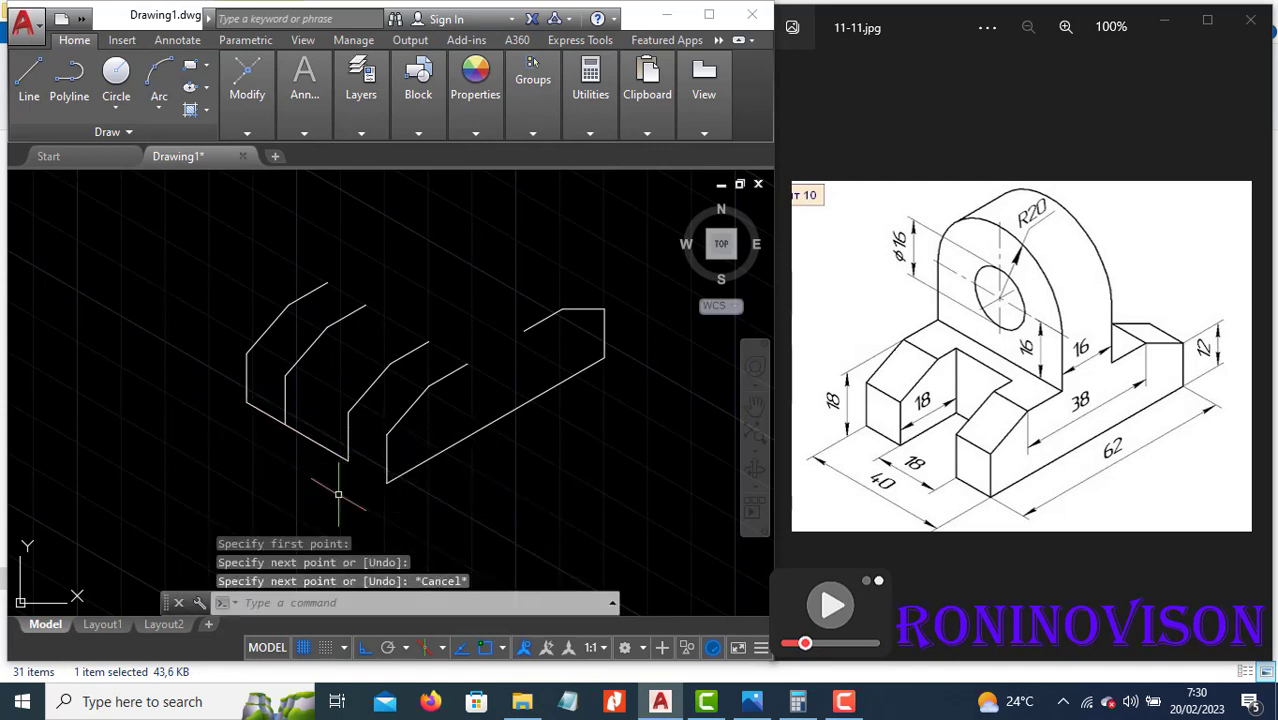
type("Z")
key("Escape")
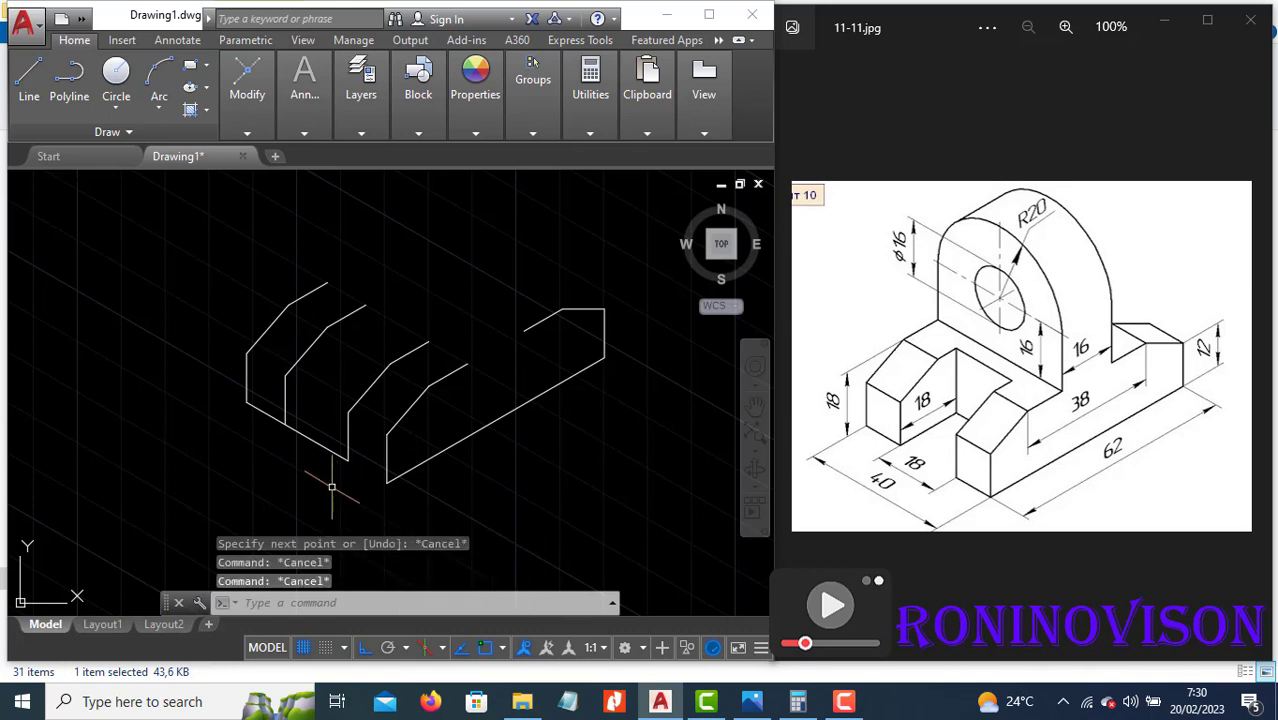
key("Return")
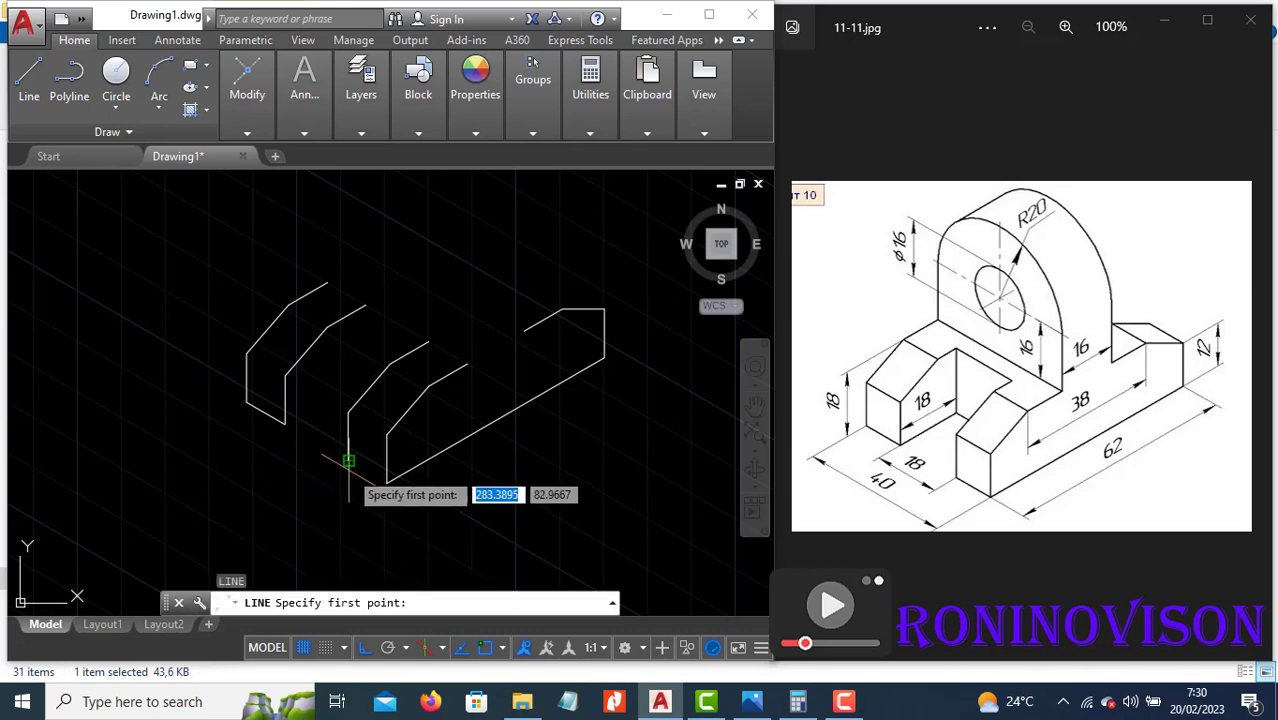
left_click(347, 462)
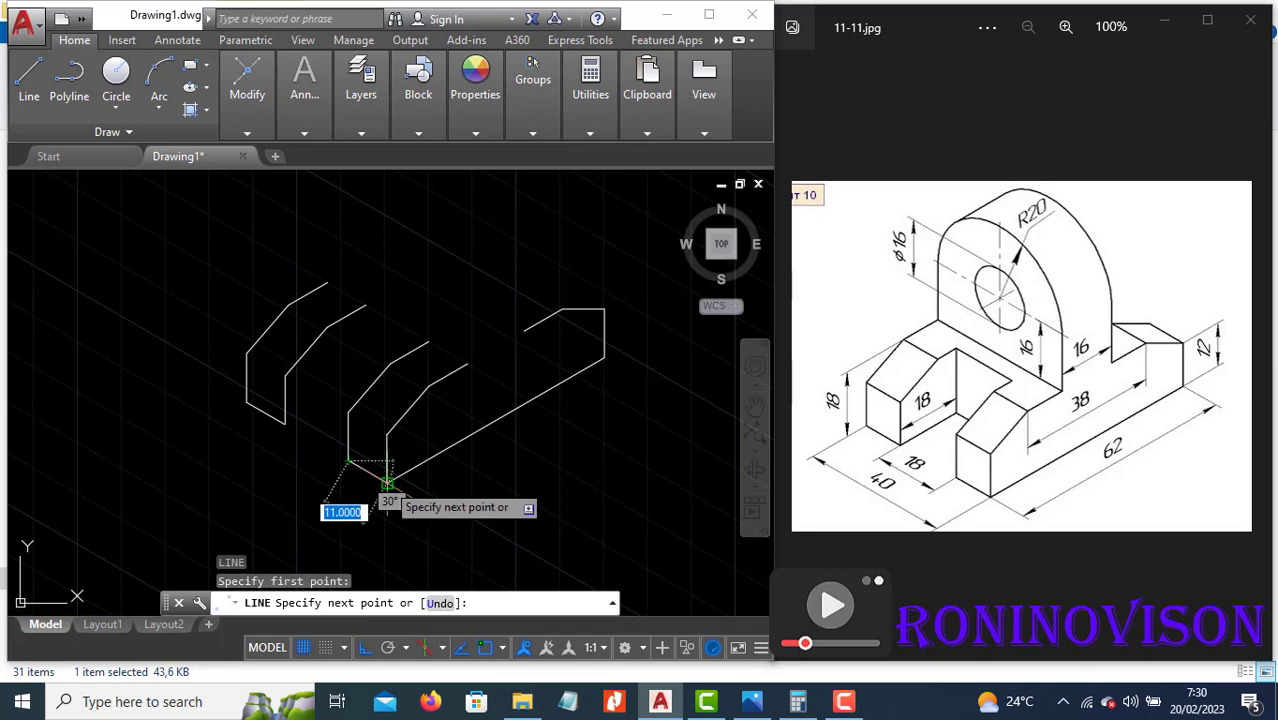
left_click(387, 482)
key("Escape")
Join the matching lower corners of the left and middle blocks.
key("Return")
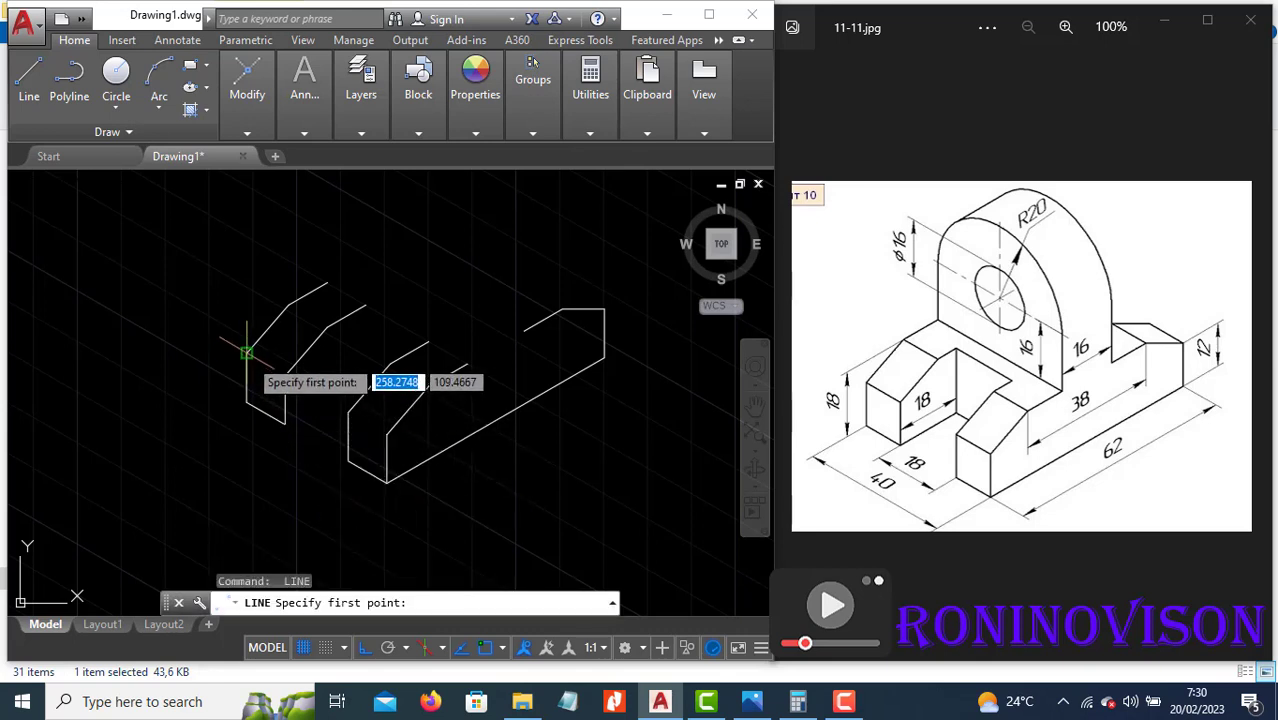
left_click(247, 353)
left_click(285, 375)
key("Return")
key("Return")
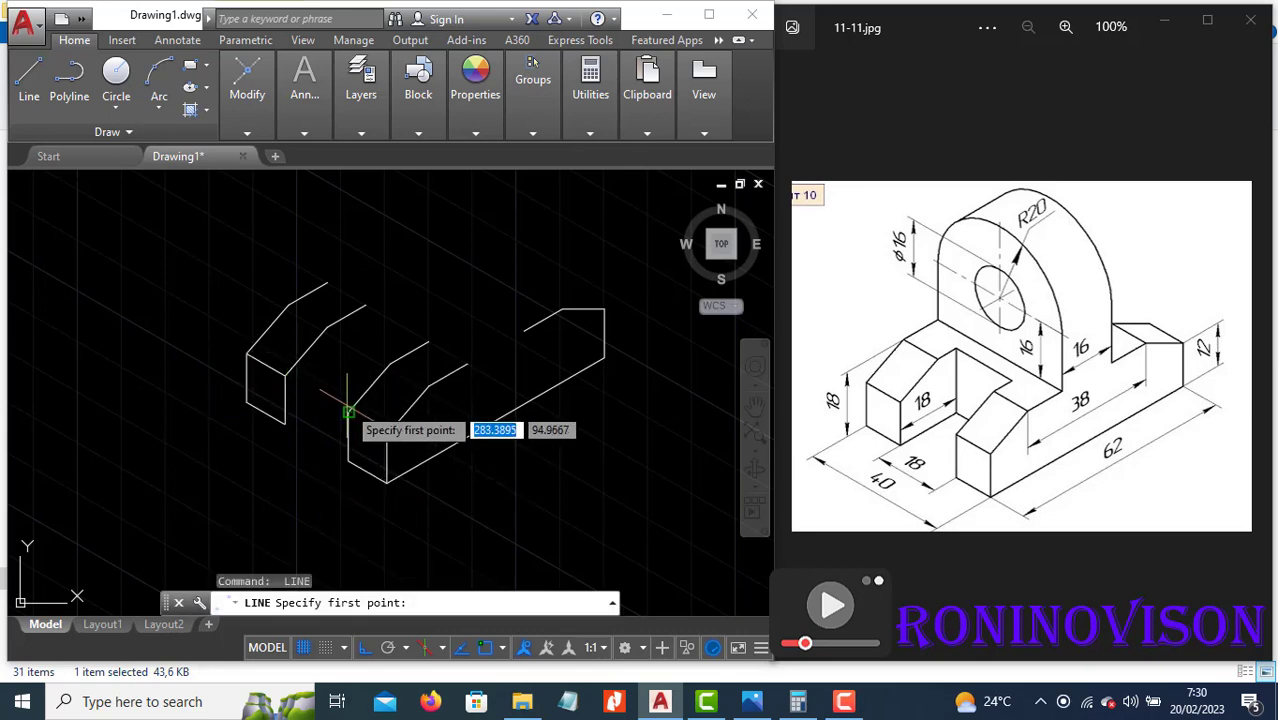
left_click(348, 414)
left_click(387, 434)
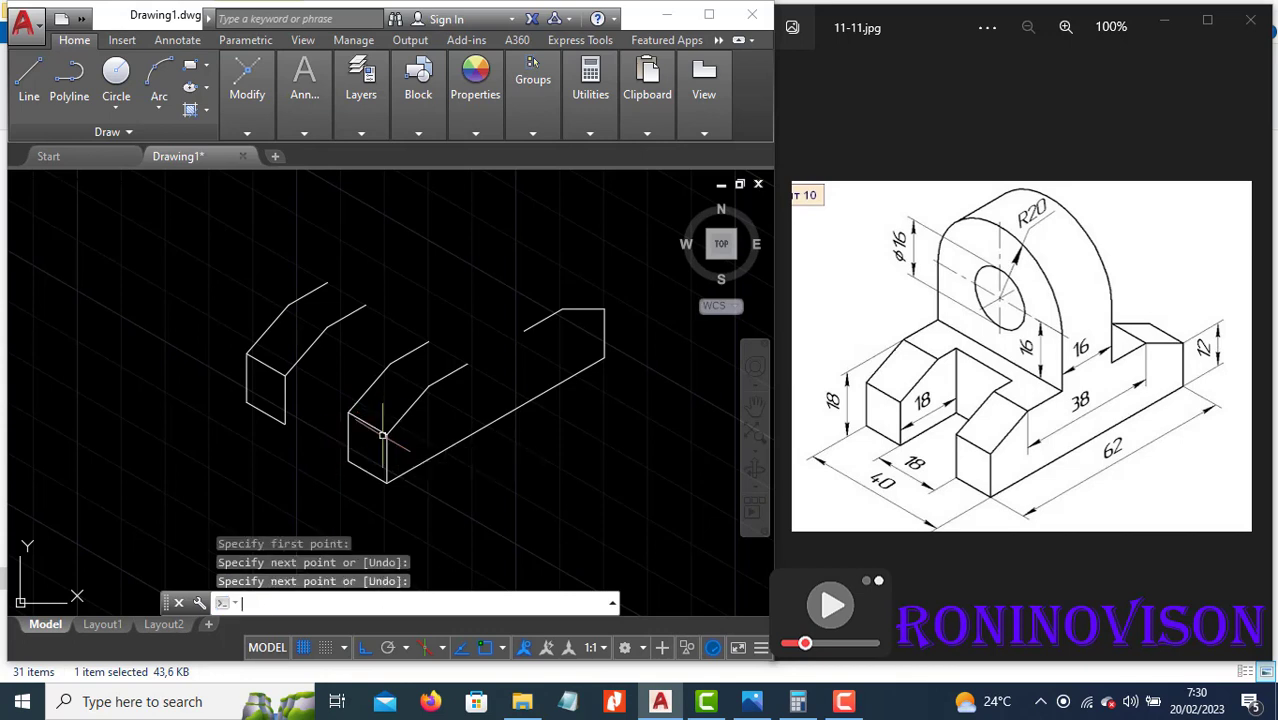
key("Return")
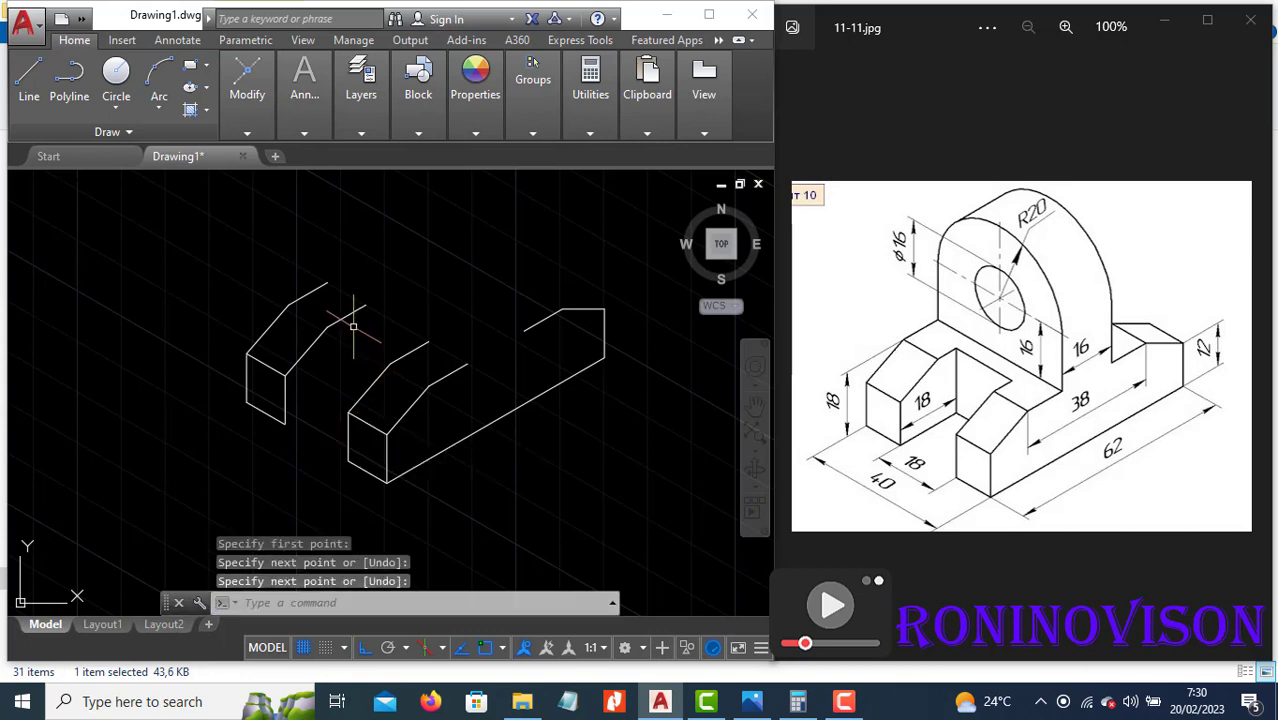
Join the matching top corners of the left and middle blocks.
key("Return")
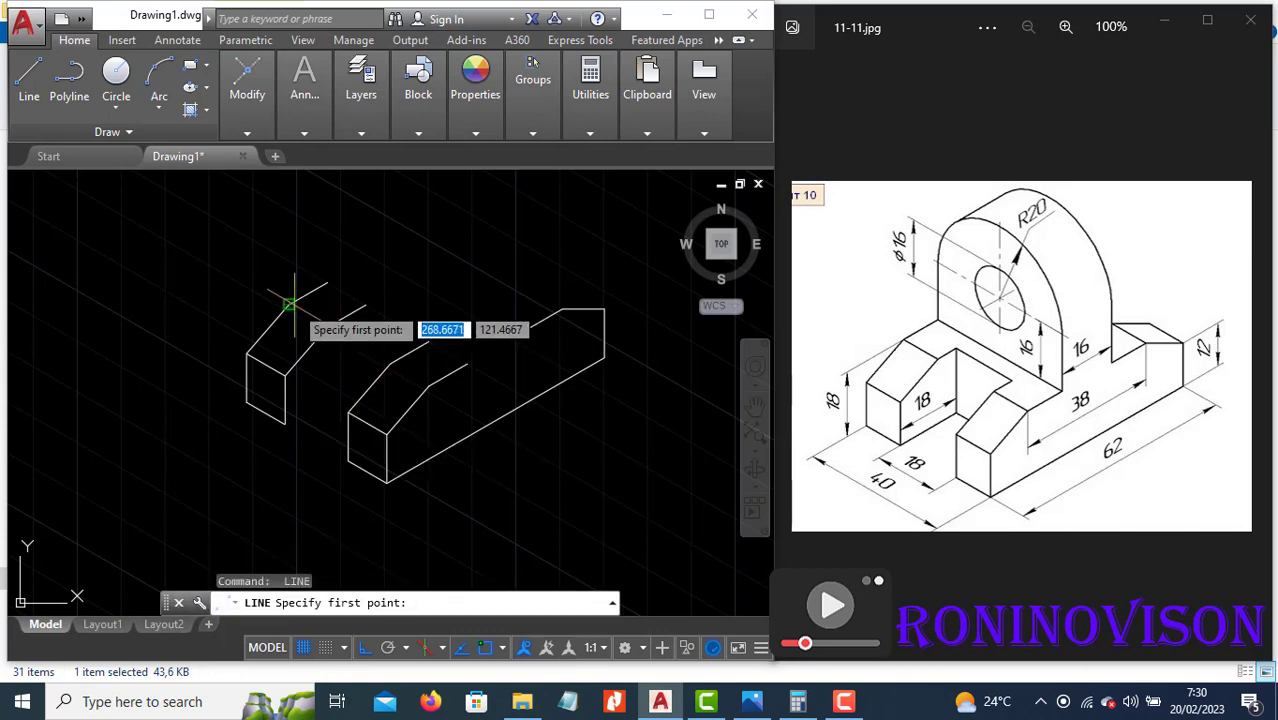
left_click(289, 305)
left_click(327, 325)
key("Return")
key("Return")
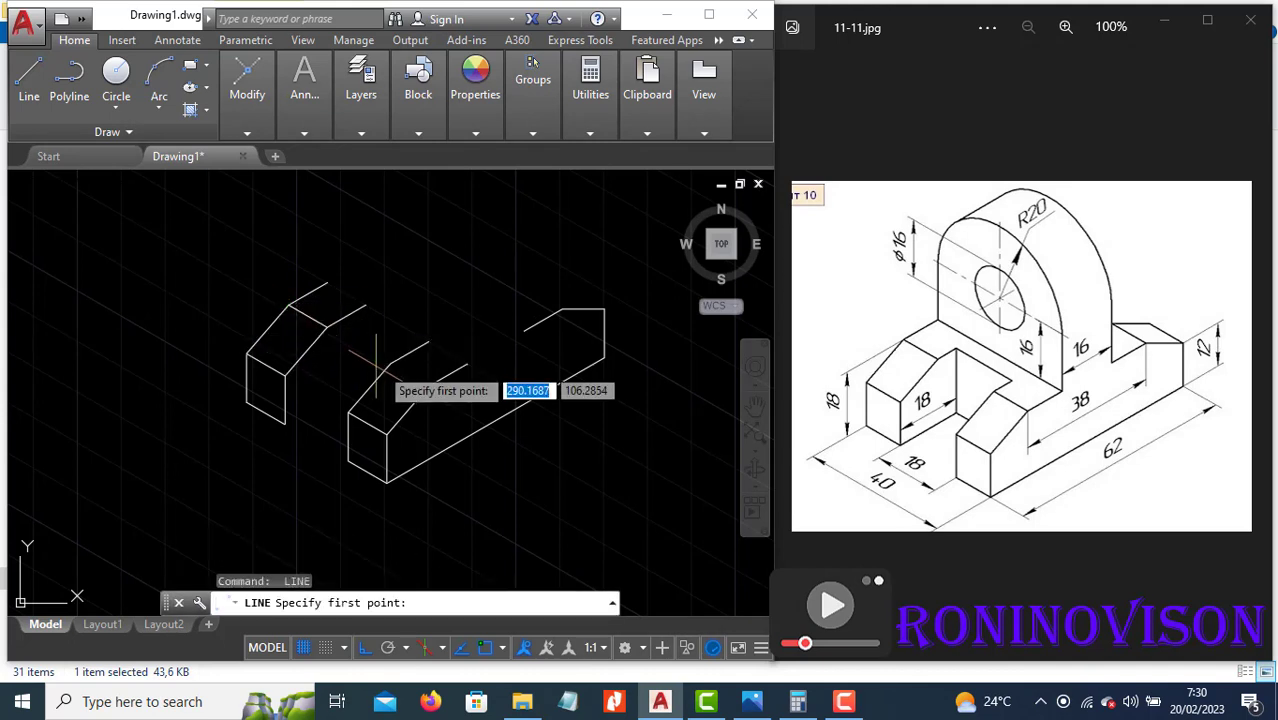
left_click(390, 365)
left_click(428, 386)
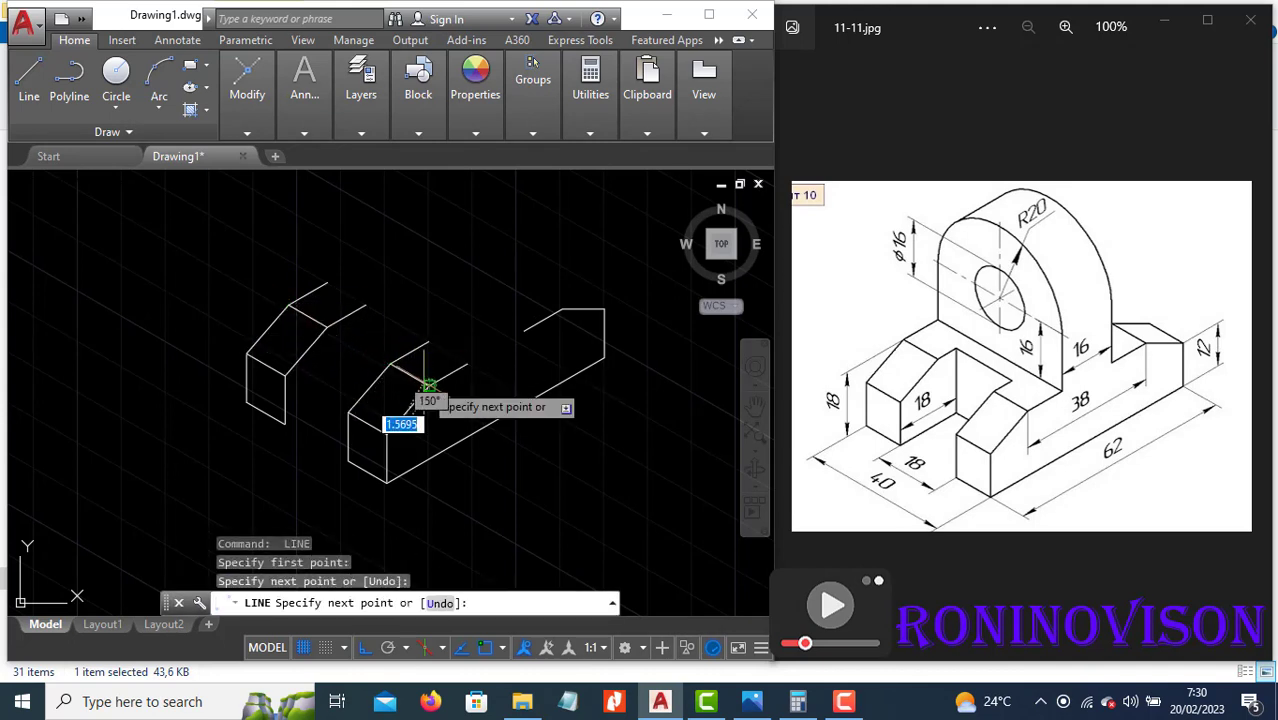
key("Escape")
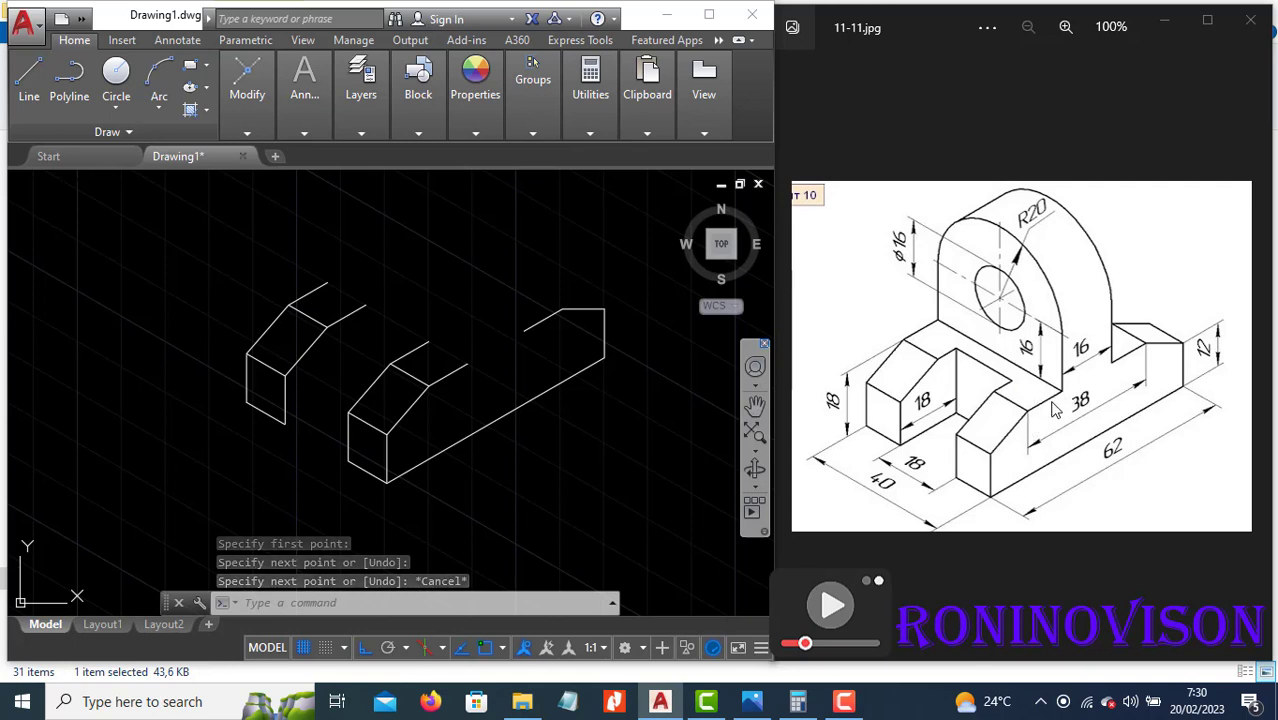
Erase the two leftover segments between the blocks.
left_click(349, 311)
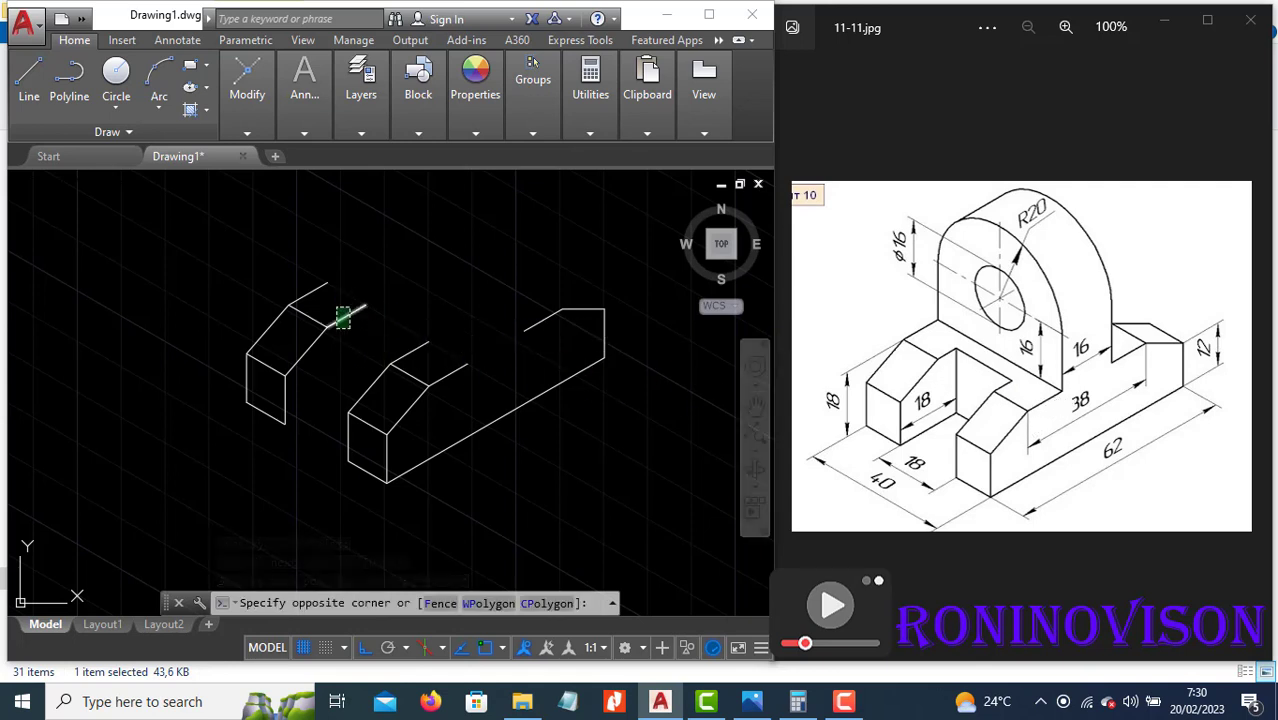
left_click(338, 325)
left_click(425, 340)
left_click(405, 362)
type("e")
key("Return")
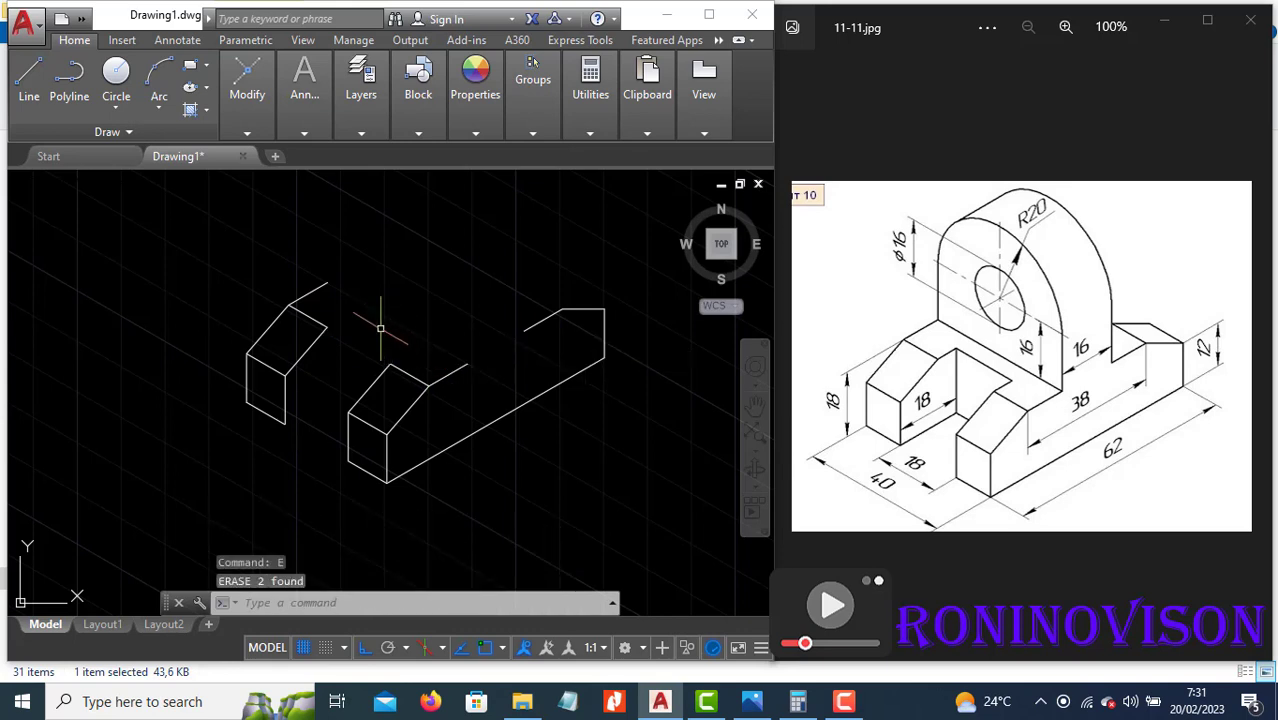
Draw the base's back top edge from the left block's corner to the middle block.
type("l")
key("Return")
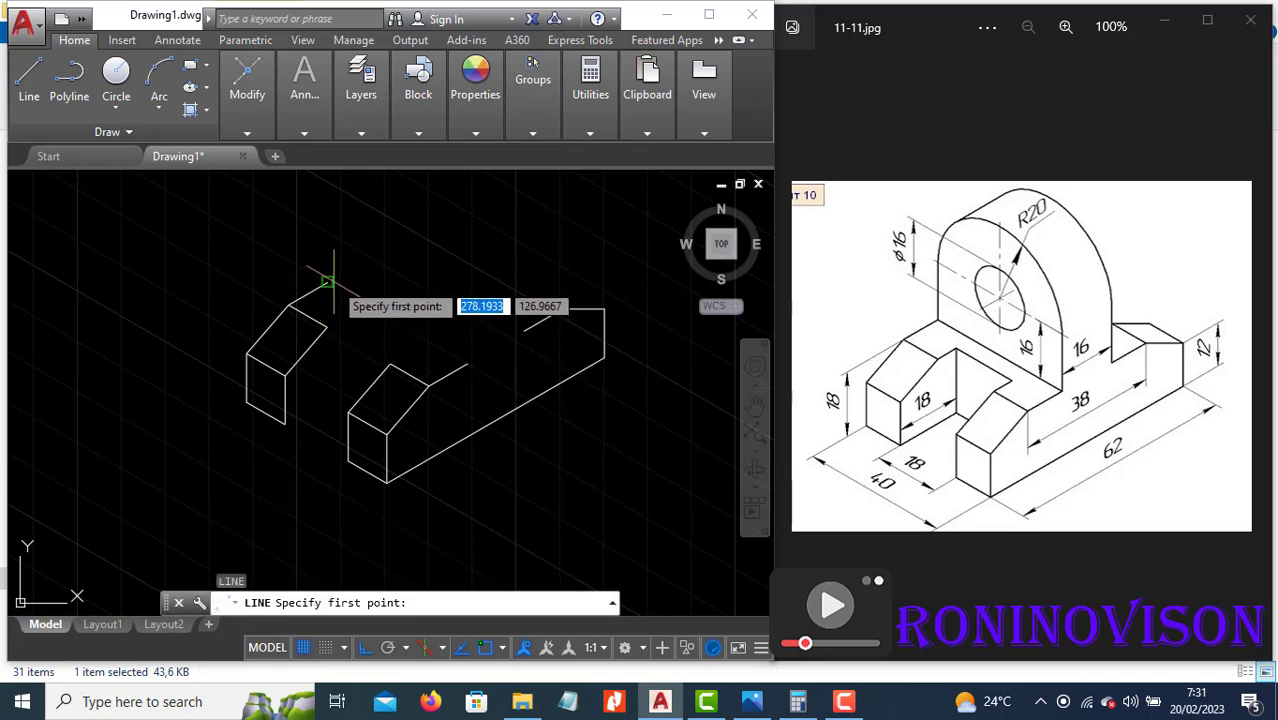
left_click(327, 284)
left_click(466, 365)
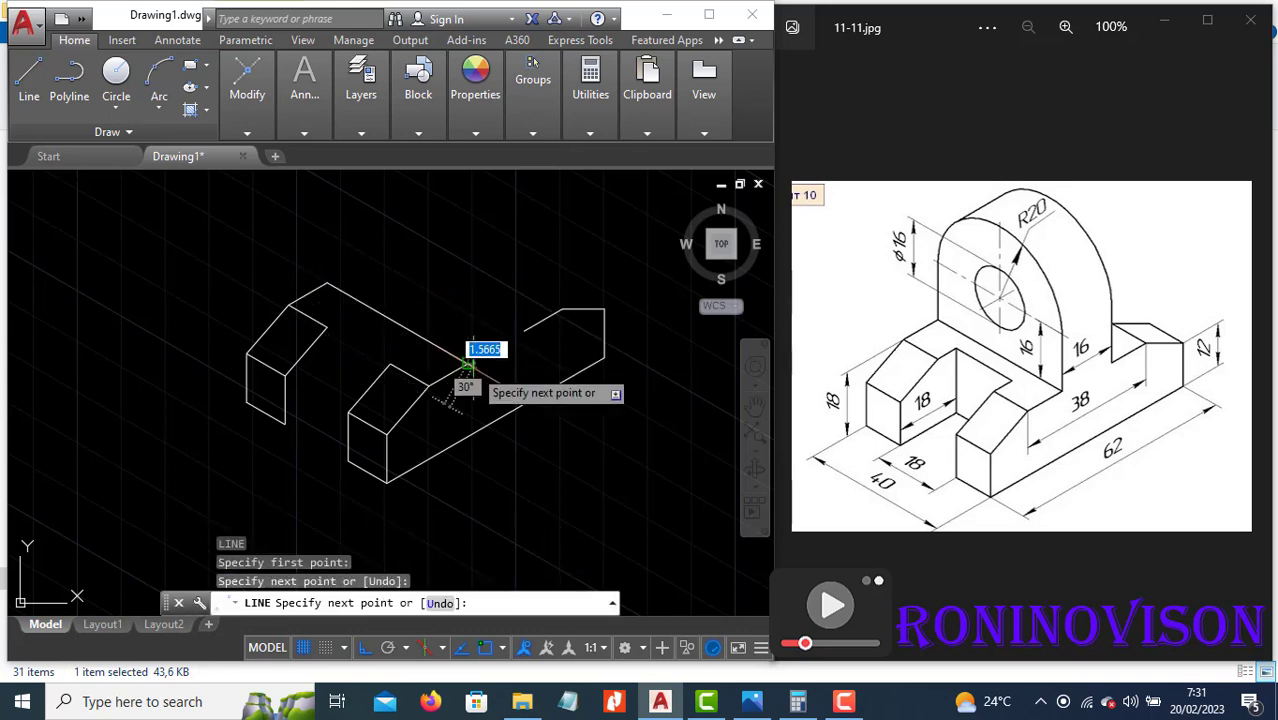
key("Escape")
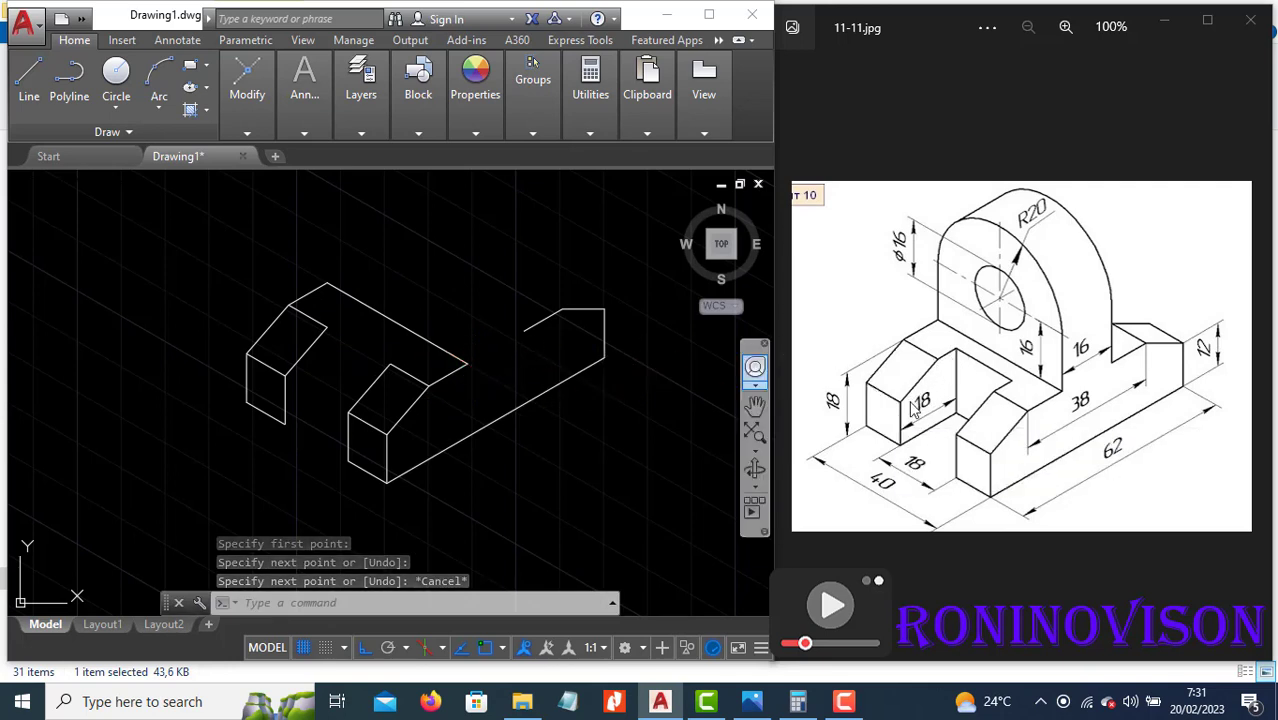
Add a vertical edge below the top-face corner, switching to the top isoplane.
scroll(308, 365, "up", 2)
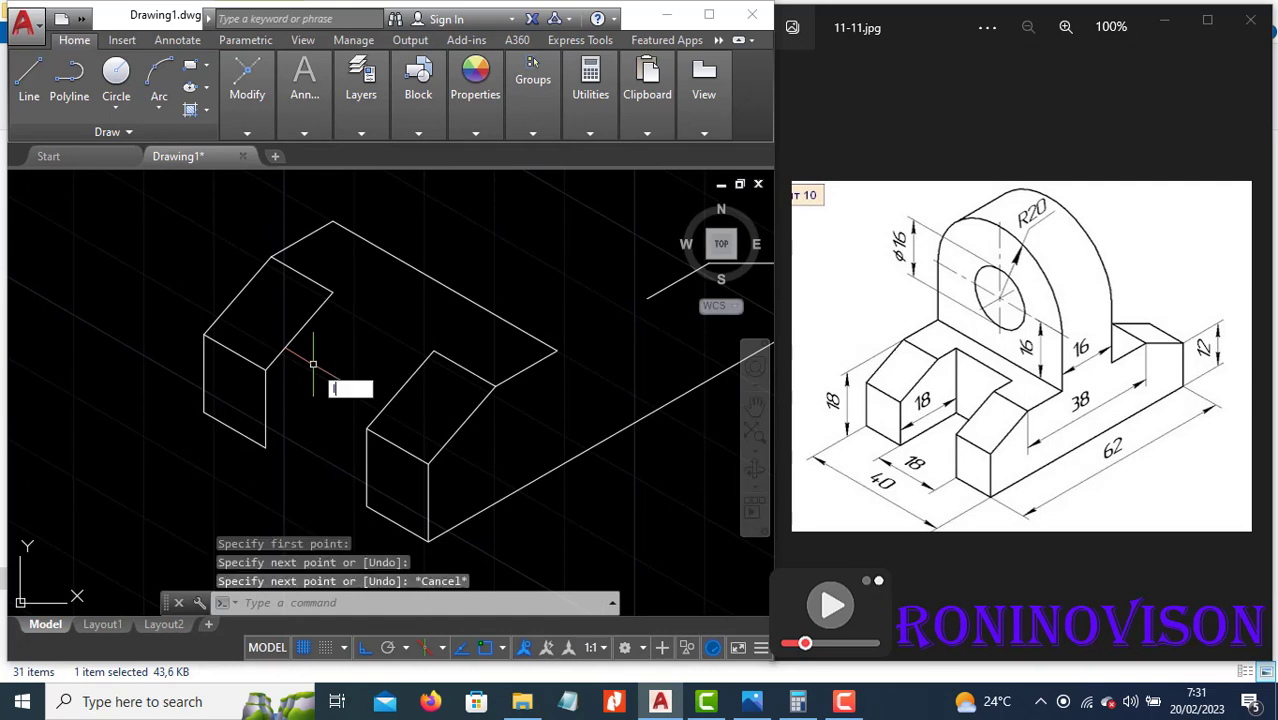
key("Return")
left_click(333, 293)
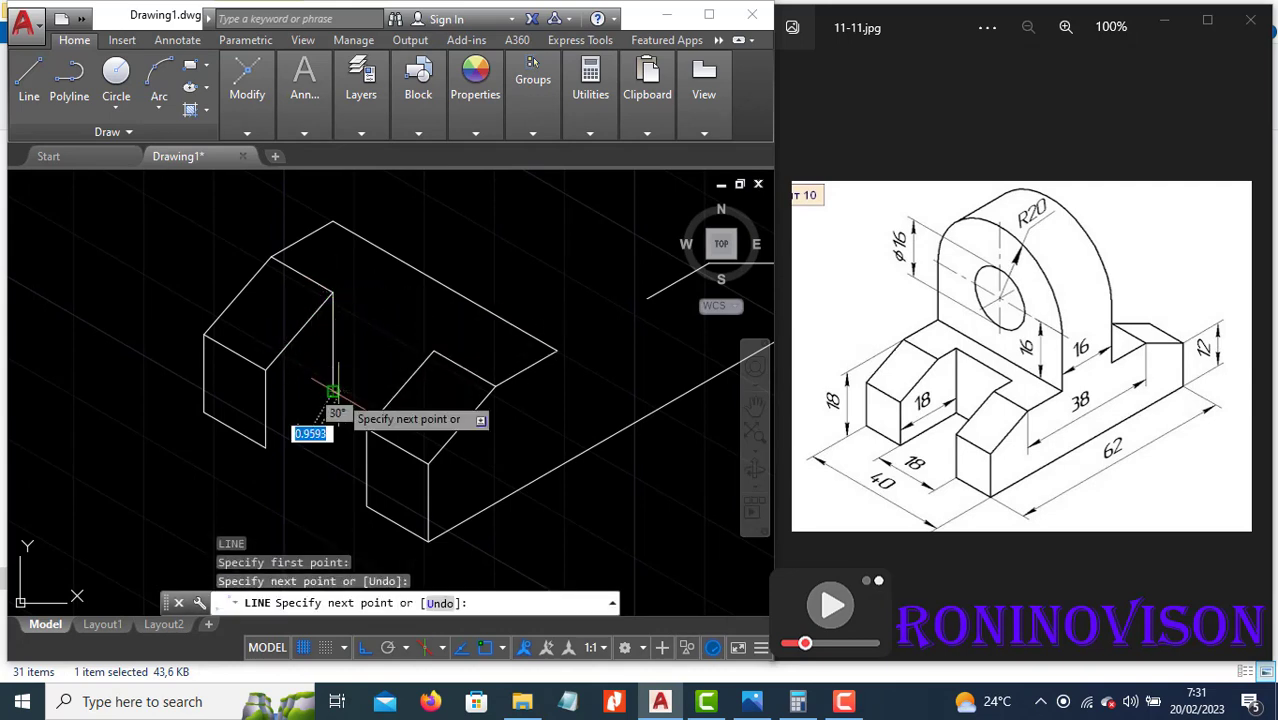
left_click(333, 392)
key("Return")
key("Return")
left_click(265, 368)
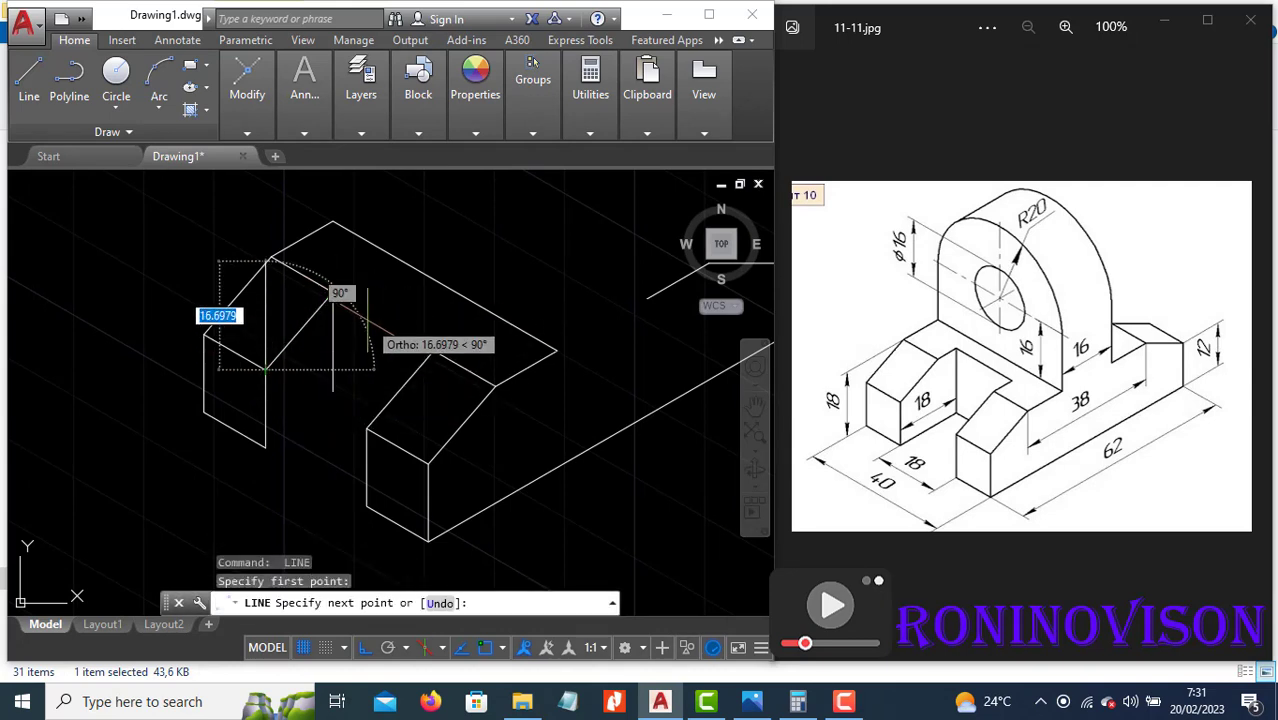
key("F5")
key("Escape")
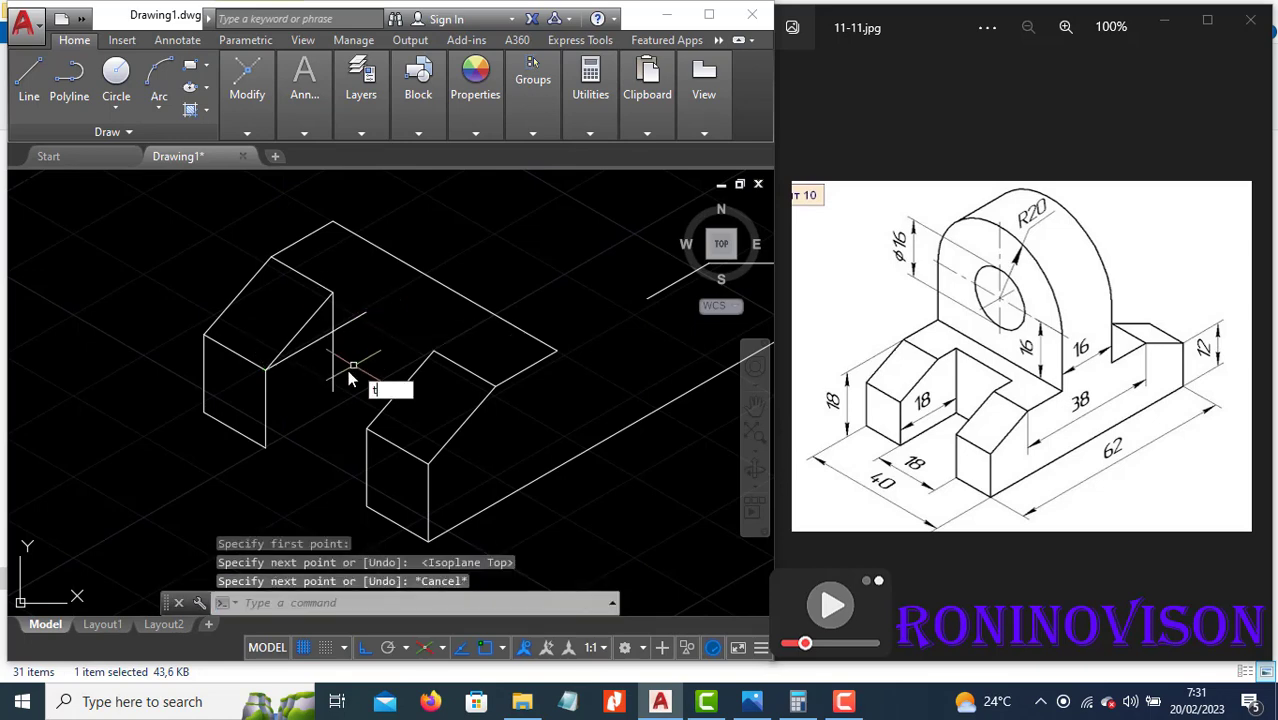
Trim the stray vertical segment and the short diagonal piece at the inner corner.
type("r")
key("Return")
key("Return")
left_click(333, 372)
left_click(347, 321)
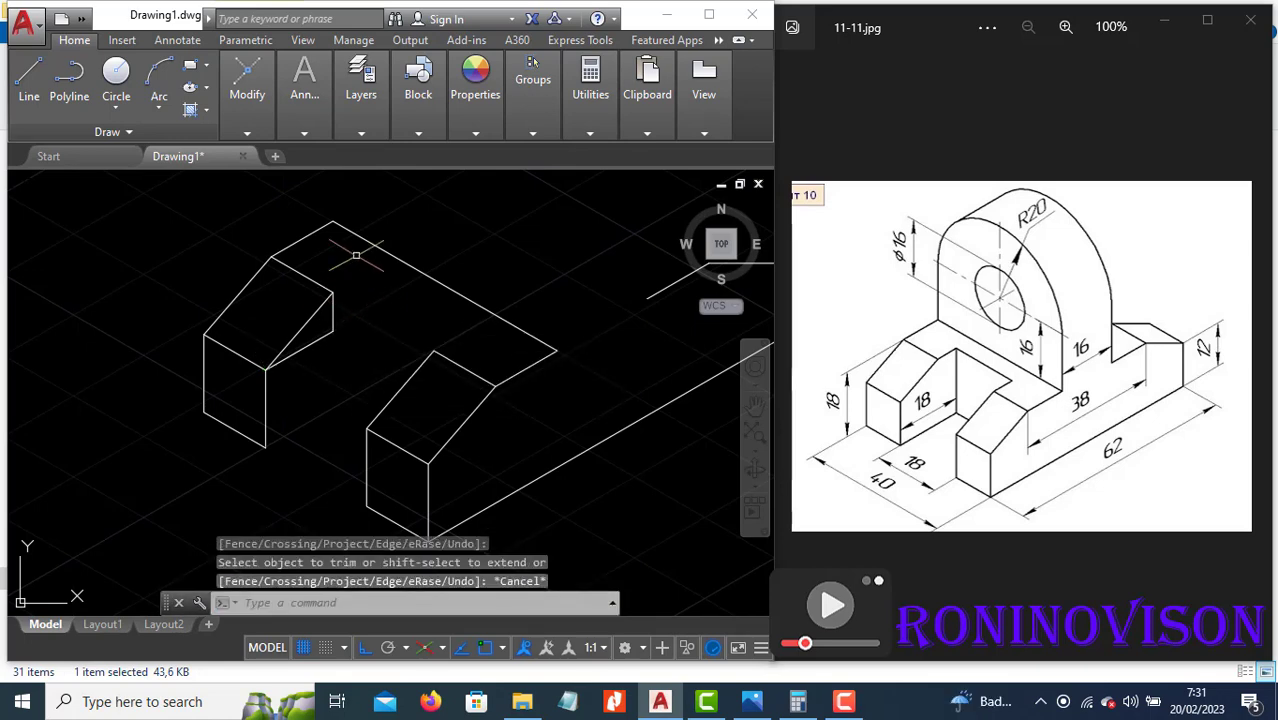
mouse_move(304, 85)
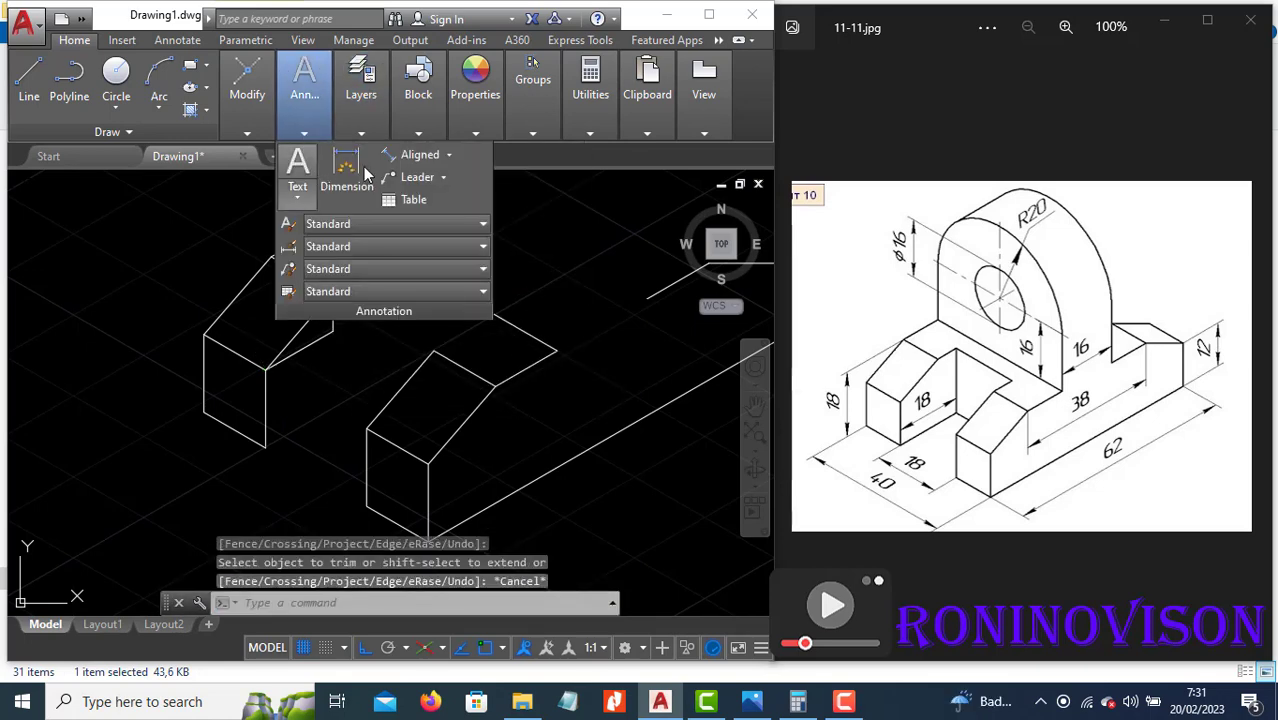
Start an aligned dimension between two points, then cancel it without placing it.
left_click(405, 156)
left_click(268, 254)
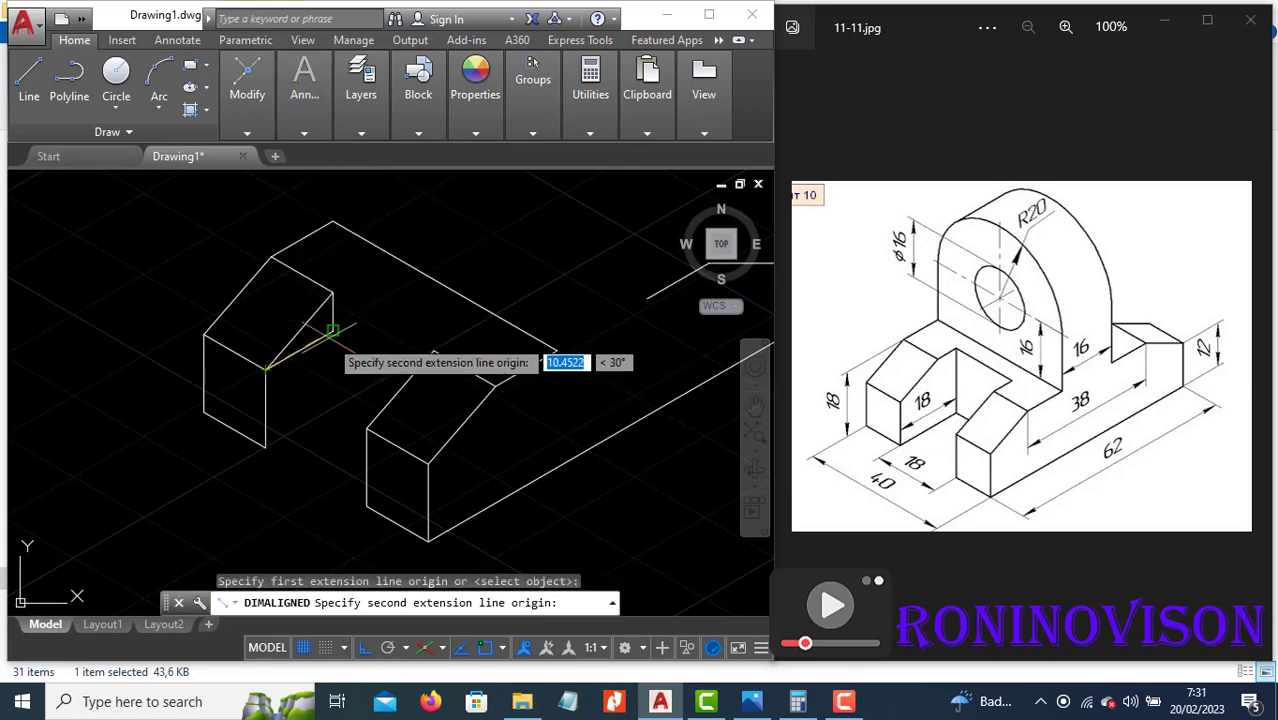
left_click(330, 330)
scroll(302, 383, "up", 3)
scroll(302, 383, "up", 2)
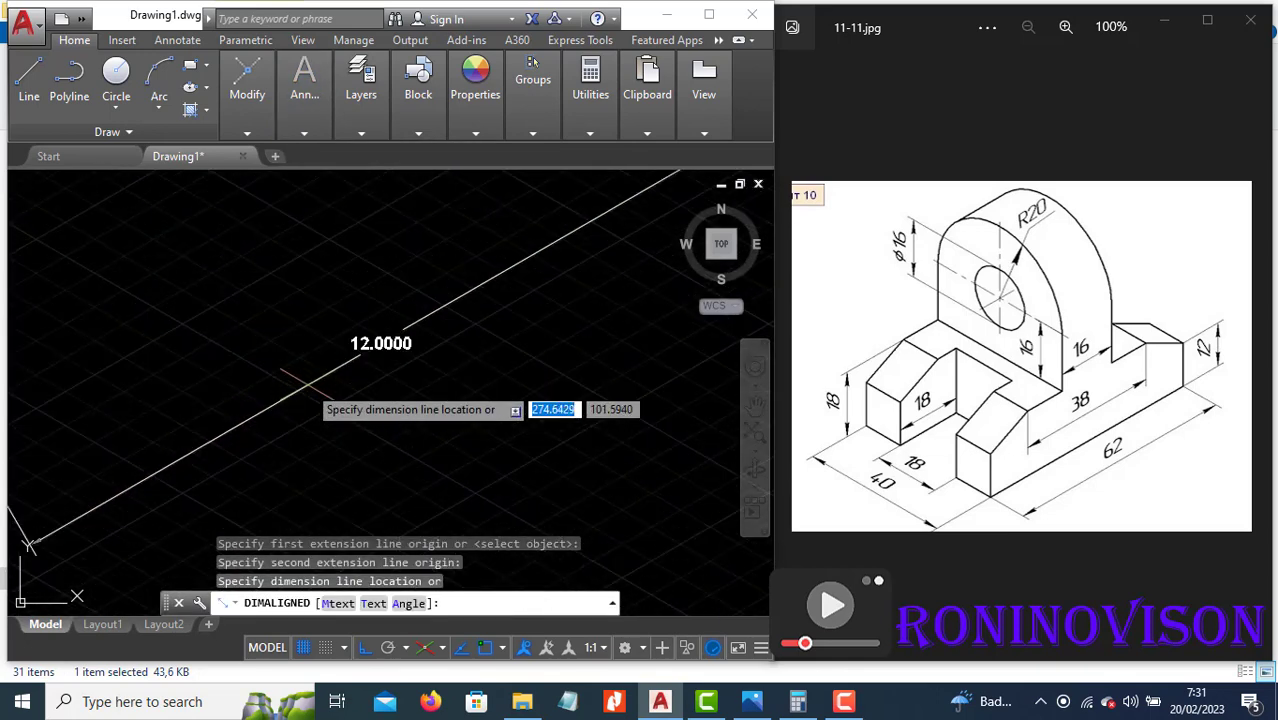
scroll(302, 383, "down", 3)
key("Escape")
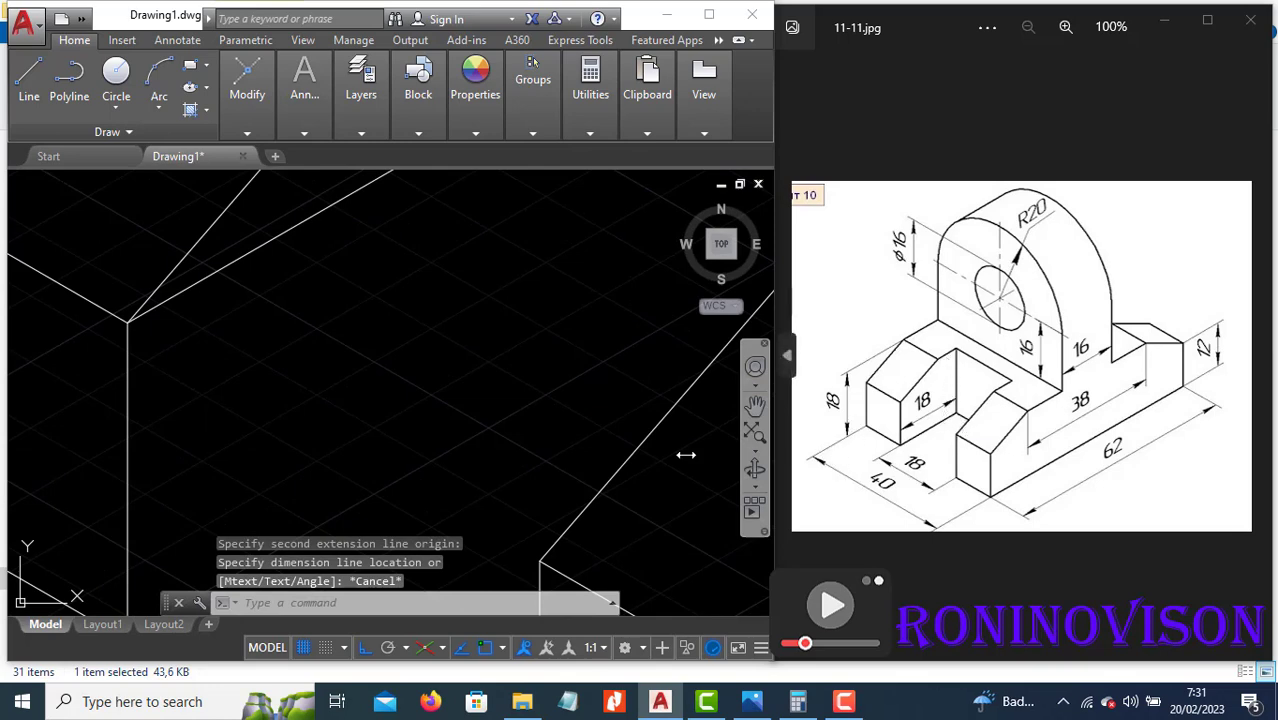
scroll(485, 428, "down", 3)
scroll(485, 428, "down", 2)
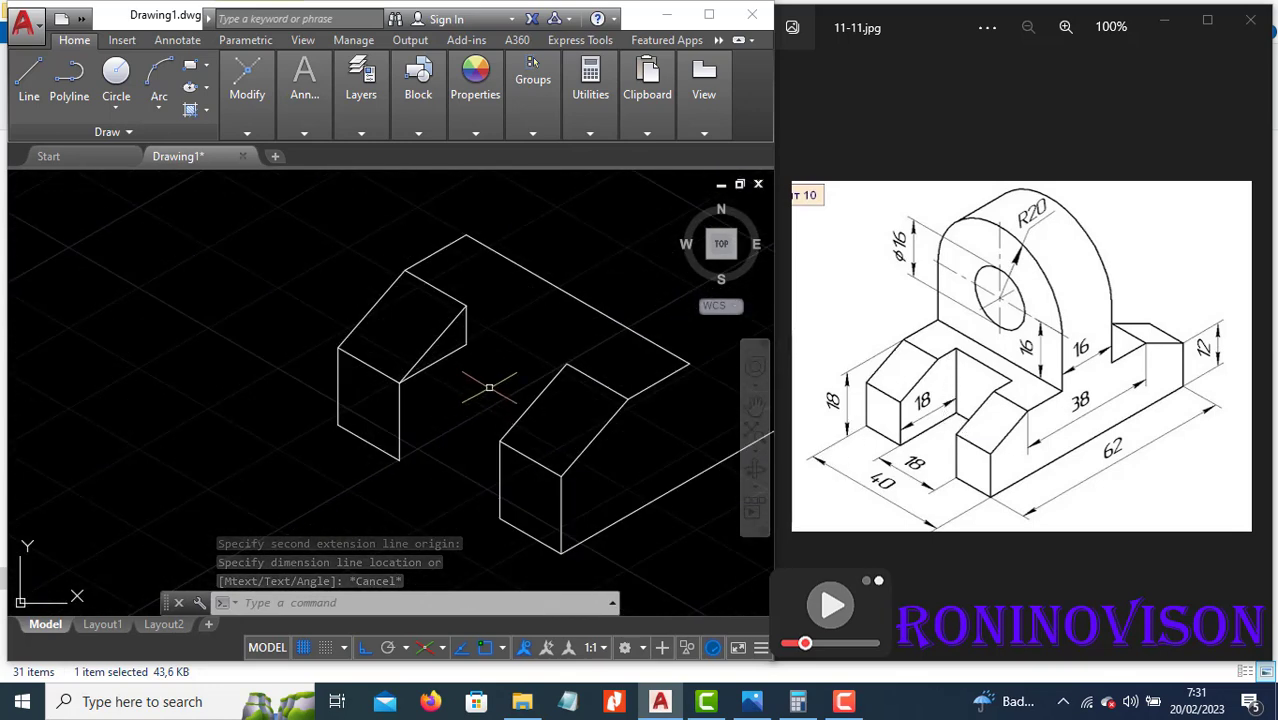
Draw the slot's 6-unit and 18-unit edges from the top-face vertex.
type("l")
key("Return")
left_click(465, 303)
type("6")
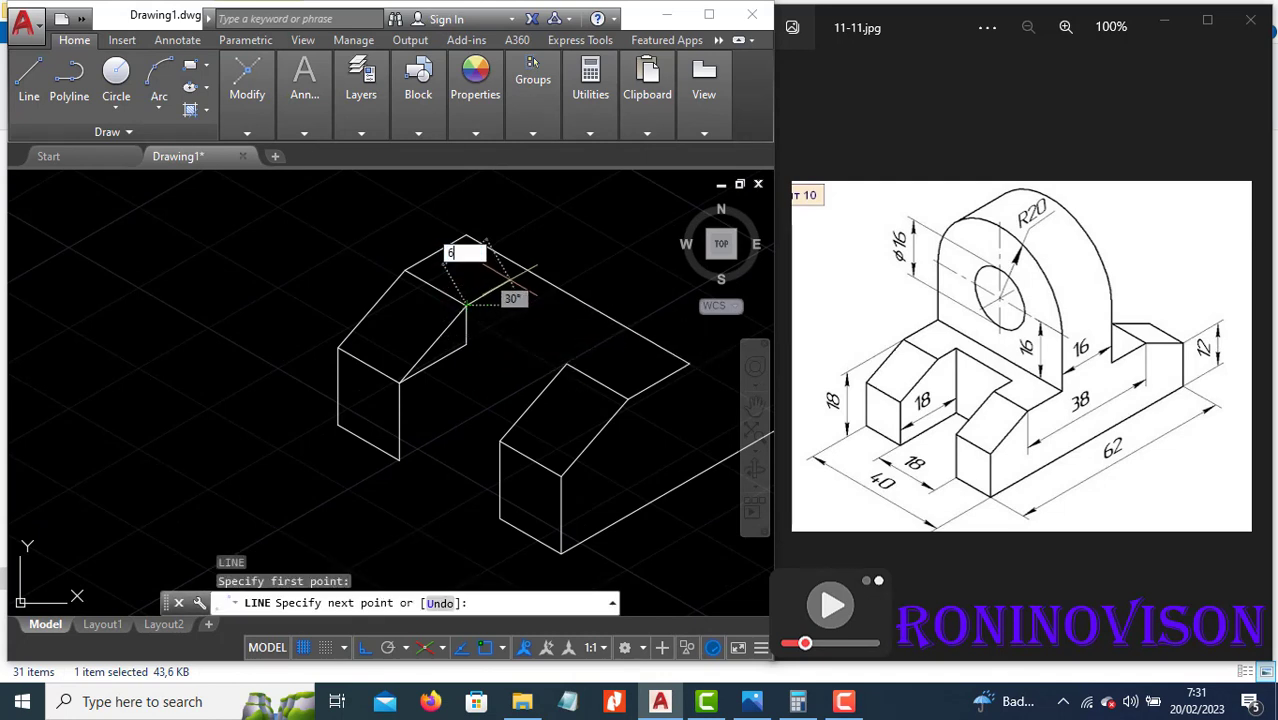
key("Return")
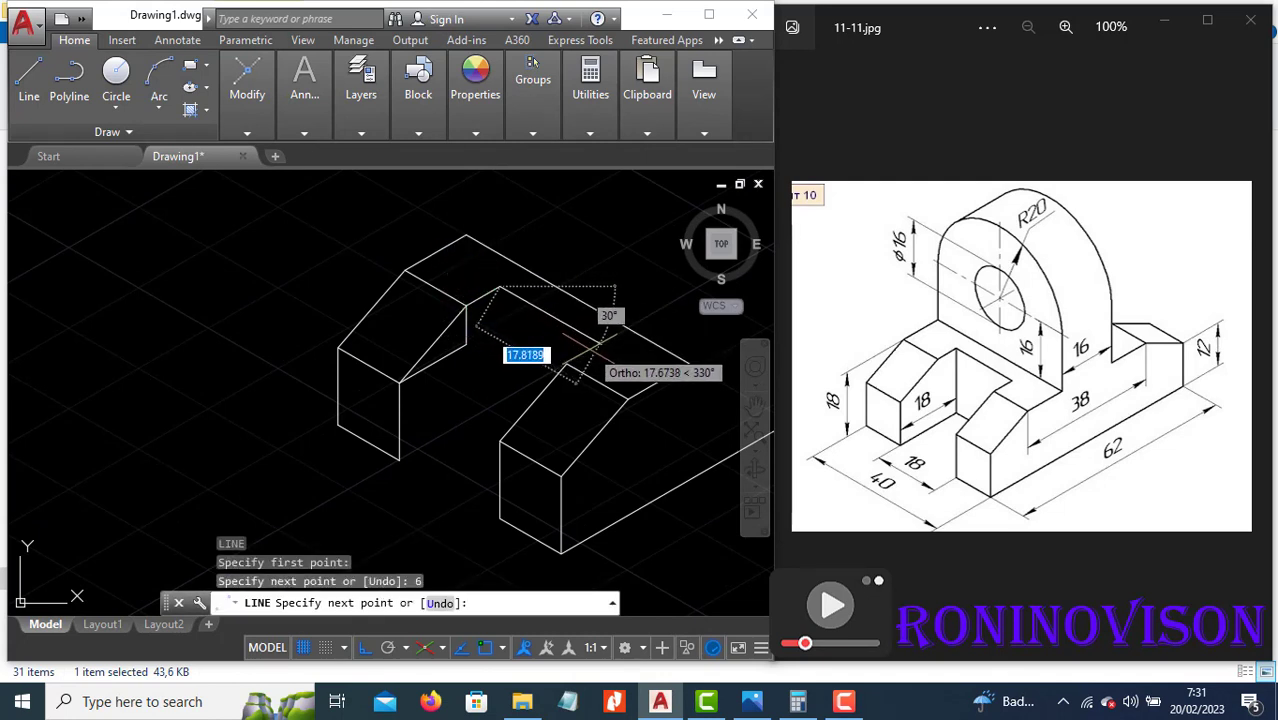
type("18")
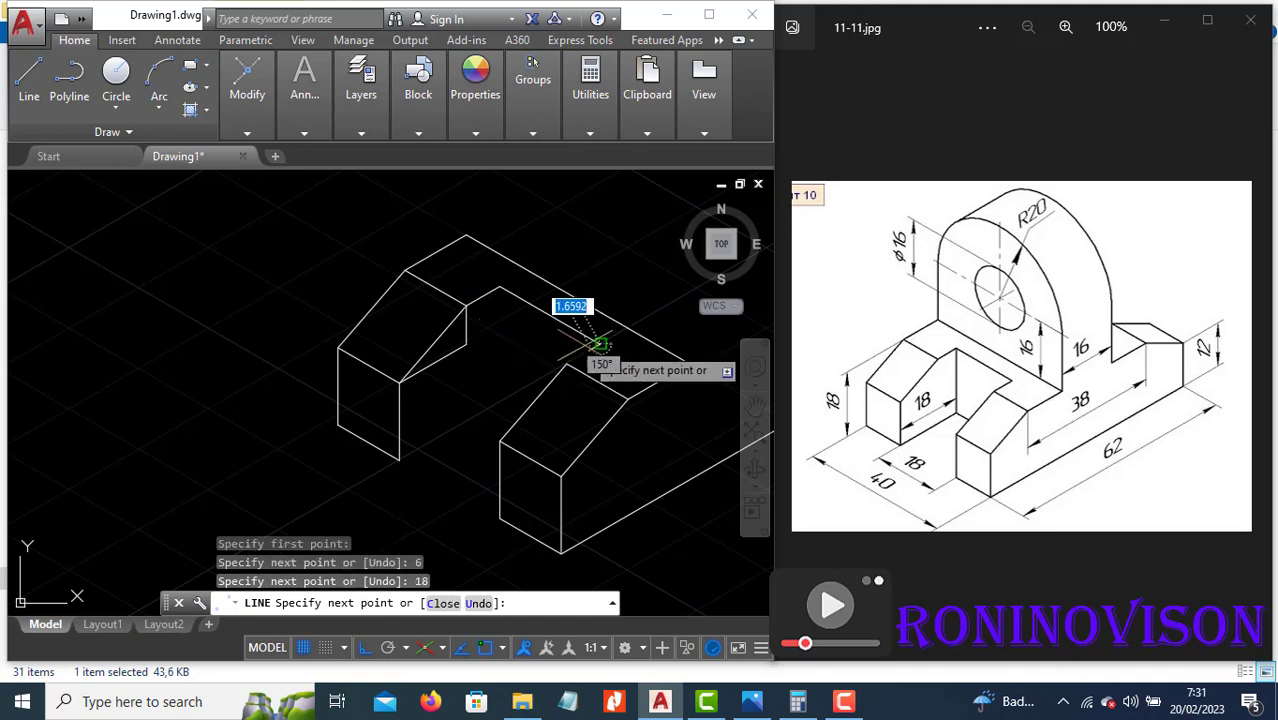
key("Return")
key("Escape")
Window-select and erase the two stray edges.
left_click(498, 380)
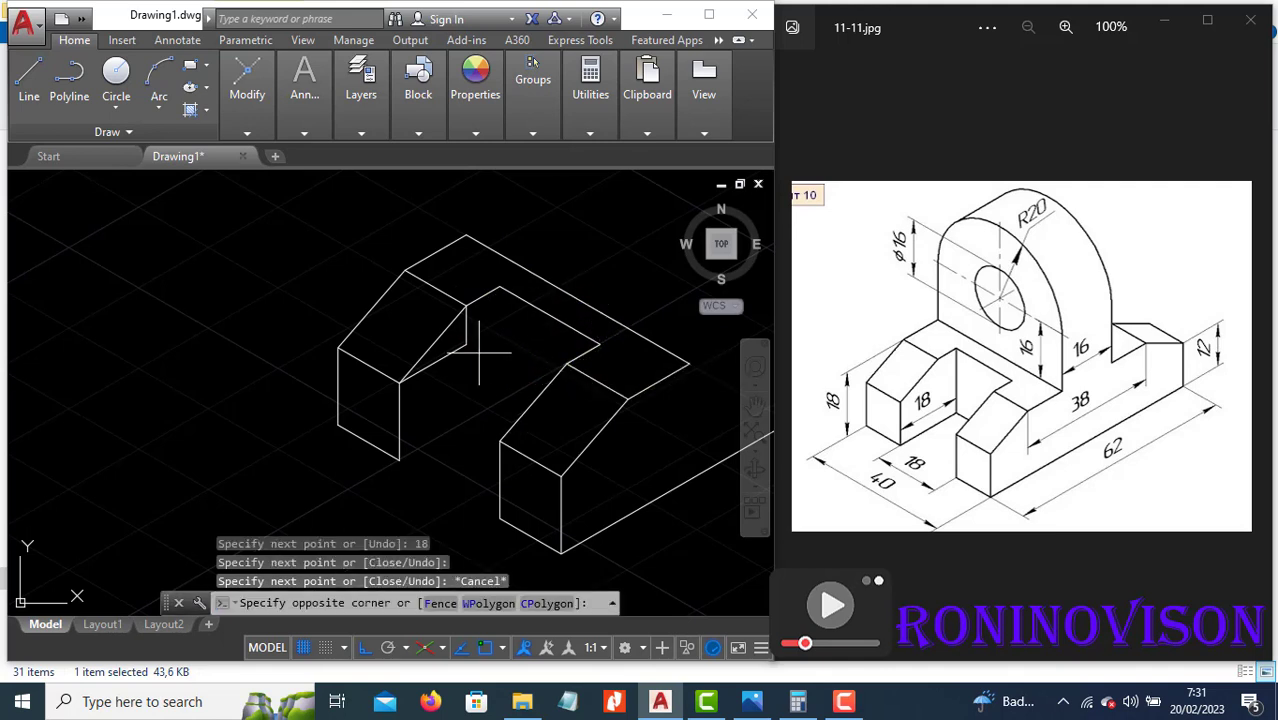
left_click(398, 303)
type("e")
key("Return")
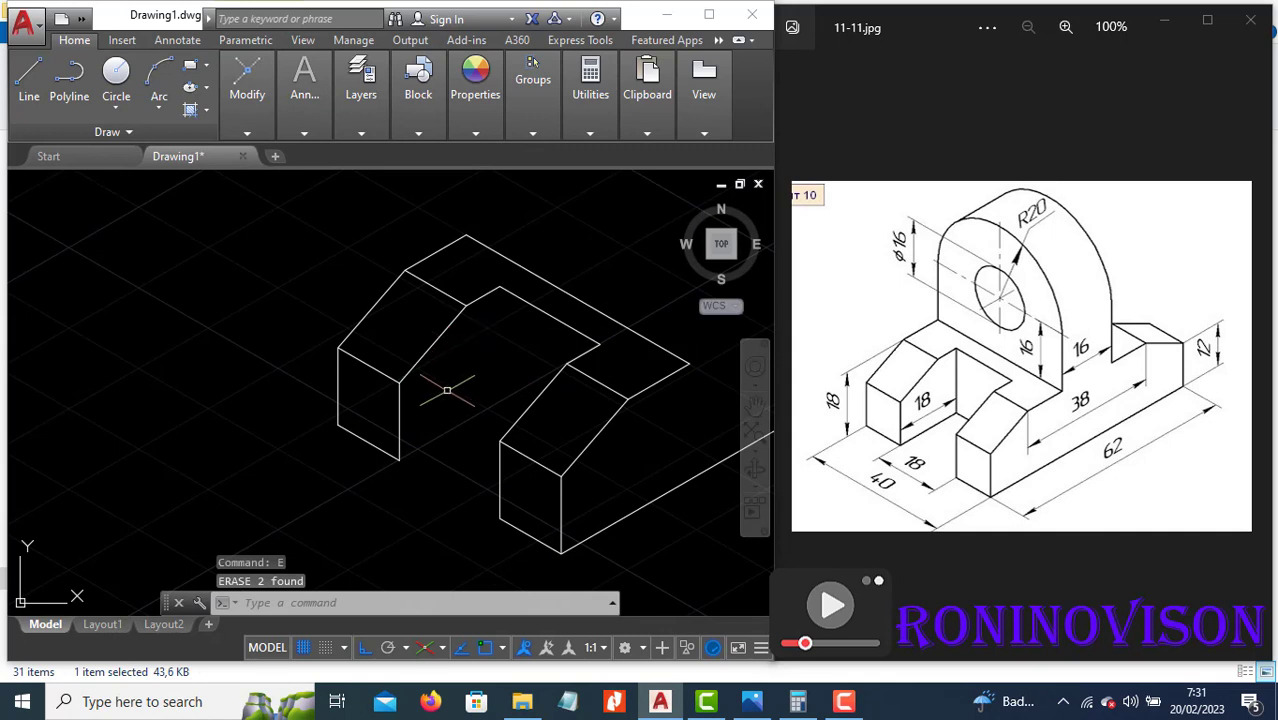
Draw the slot's 18-unit edge, a vertical edge, and a closing edge to the slot corner.
middle_click_drag(471, 385, 392, 425)
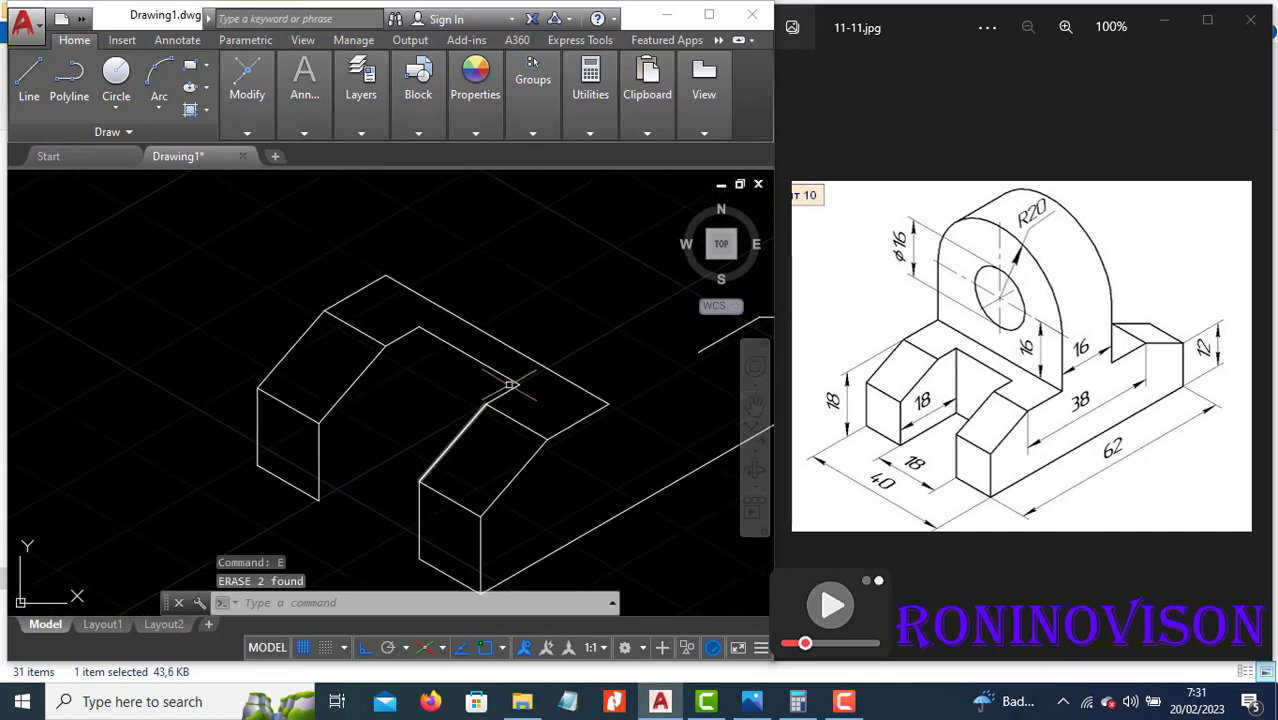
type("l")
key("Return")
left_click(318, 497)
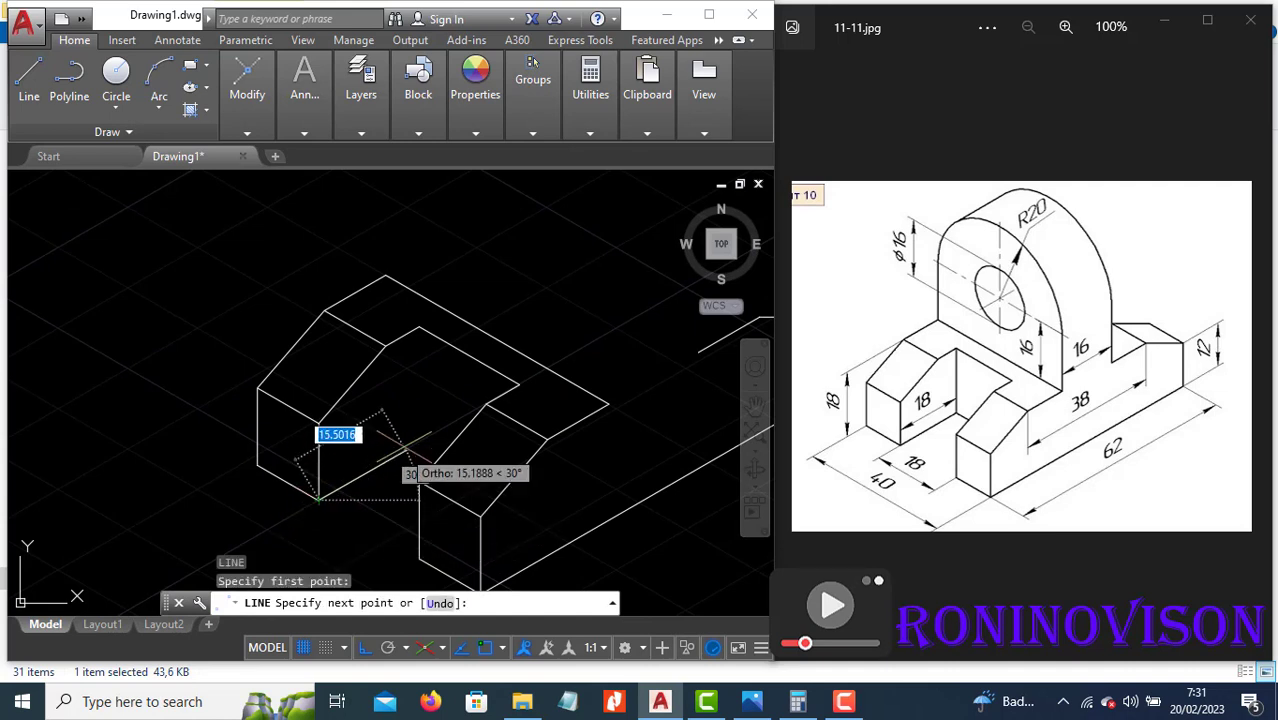
type("18")
key("Return")
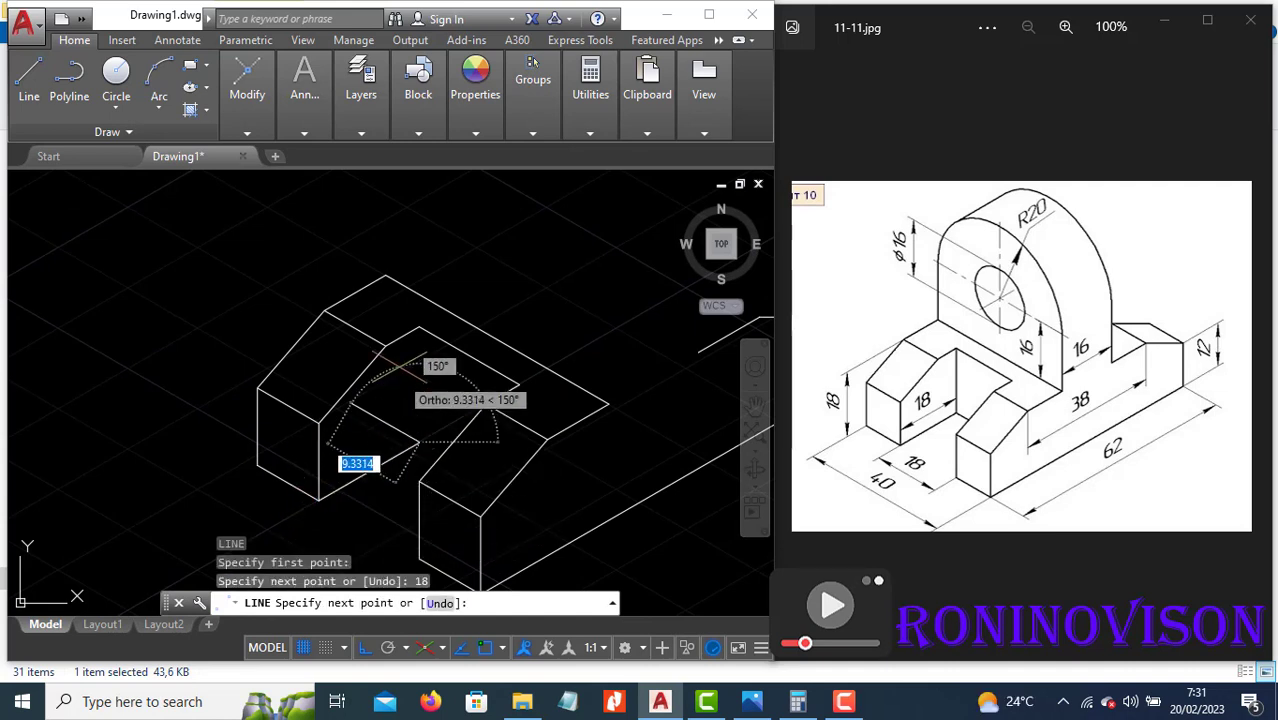
left_click(419, 326)
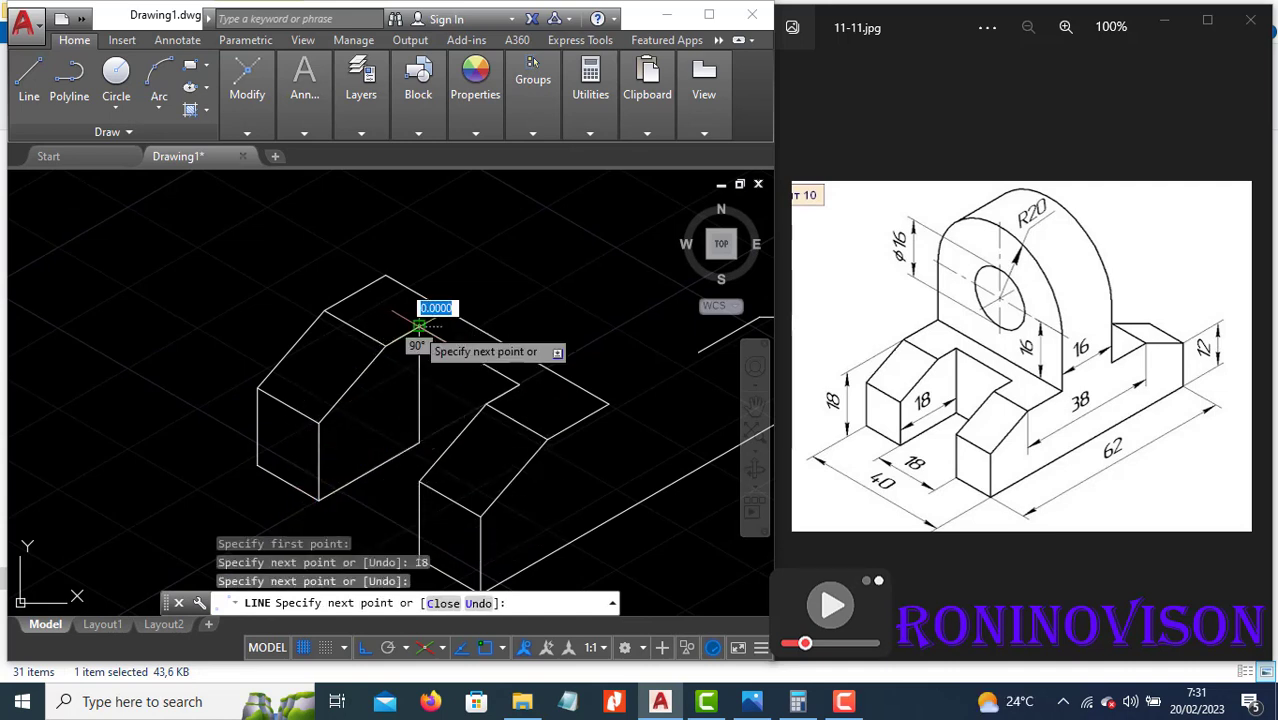
key("Escape")
key("space")
left_click(419, 441)
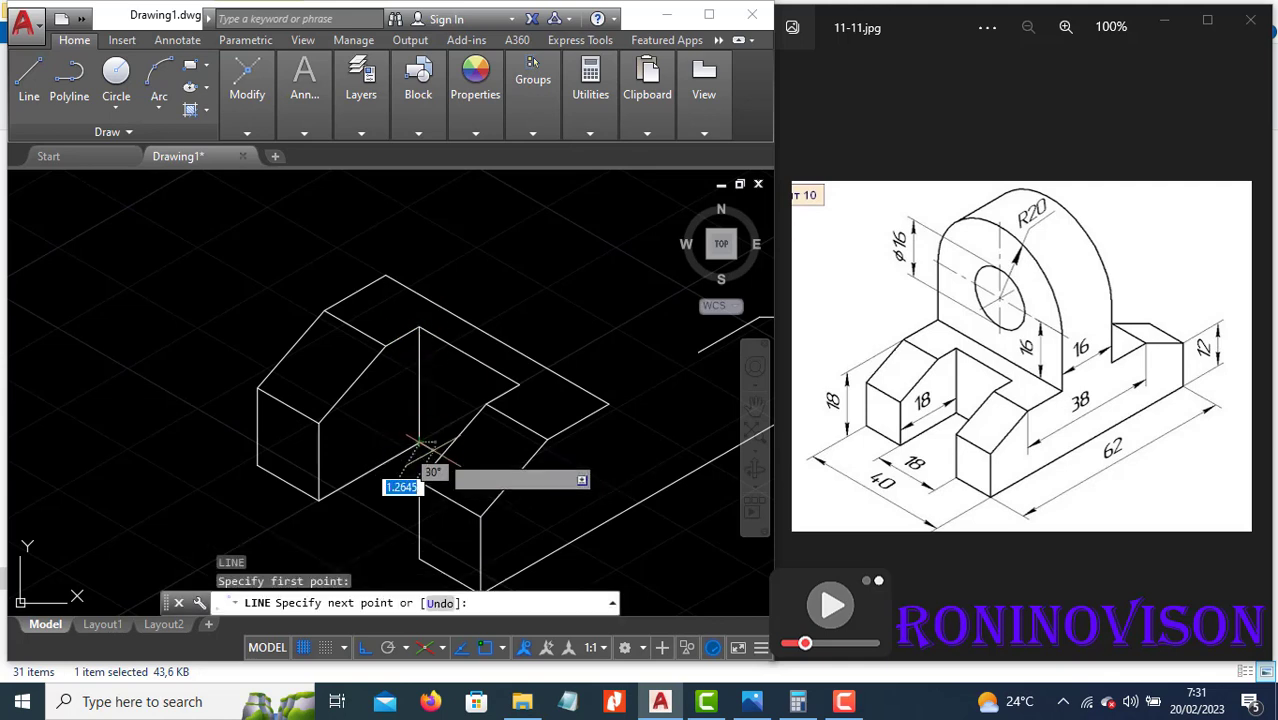
left_click(486, 405)
key("Escape")
Trim the overhanging line segment off the slot.
type("tr")
key("space")
key("space")
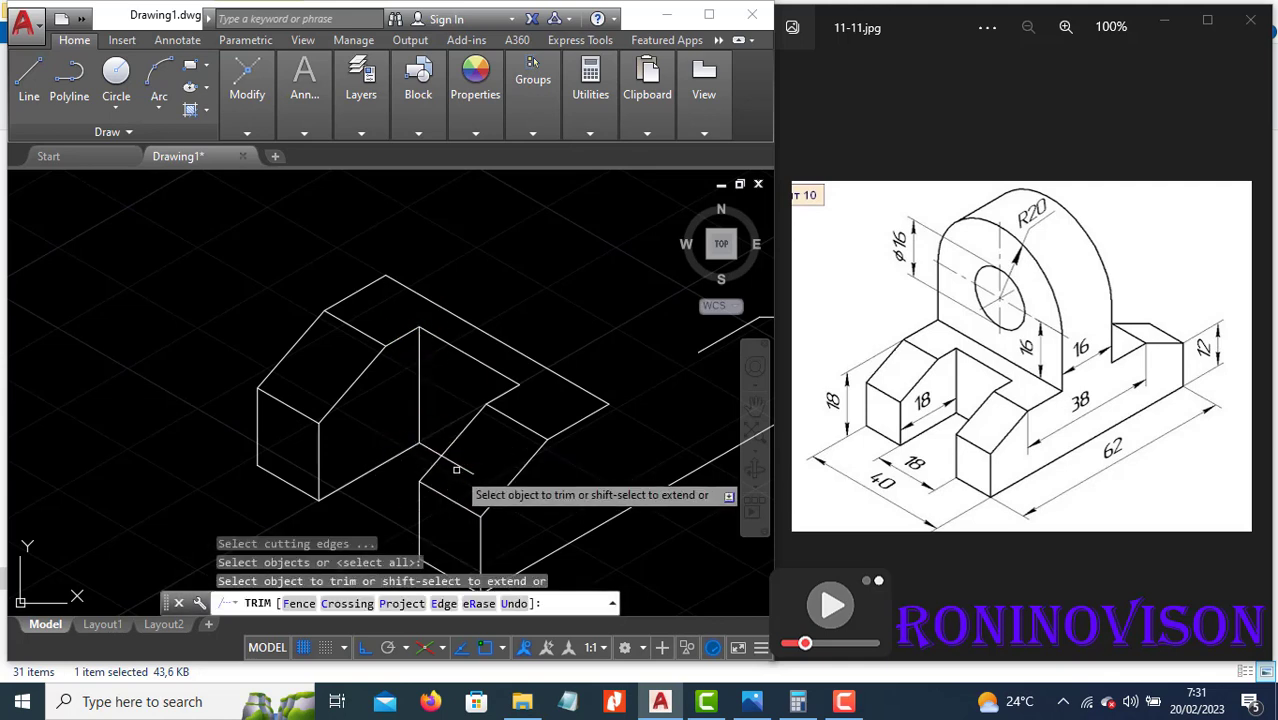
left_click(453, 459)
key("Escape")
scroll(466, 266, "down", 2)
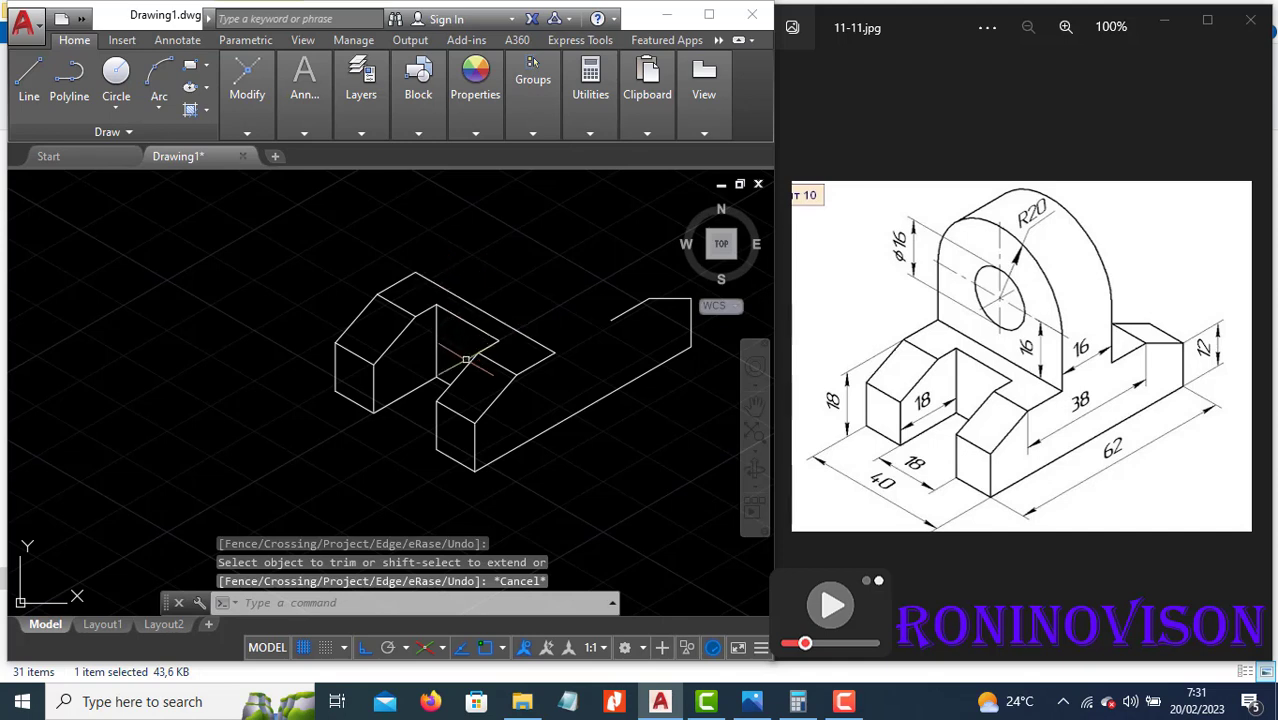
middle_click_drag(466, 359, 375, 417)
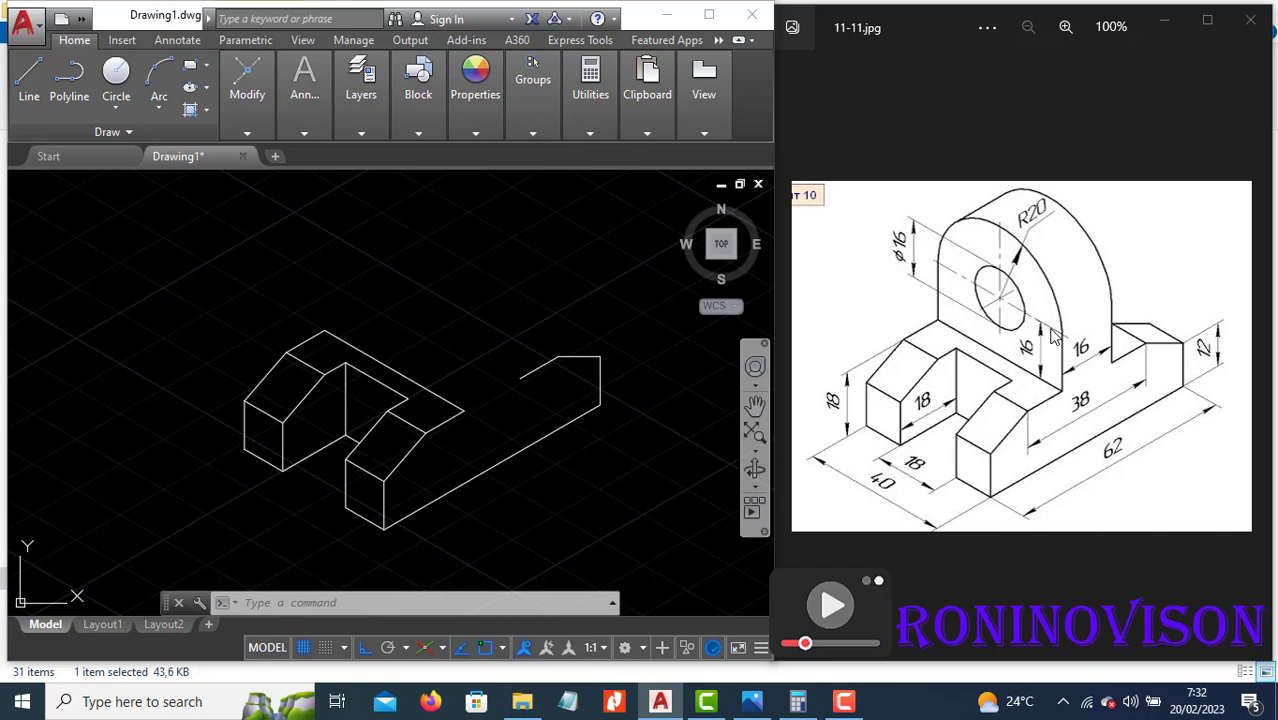
Raise two 16-unit uprights from the base's back edge on the right isoplane.
type("l")
key("Return")
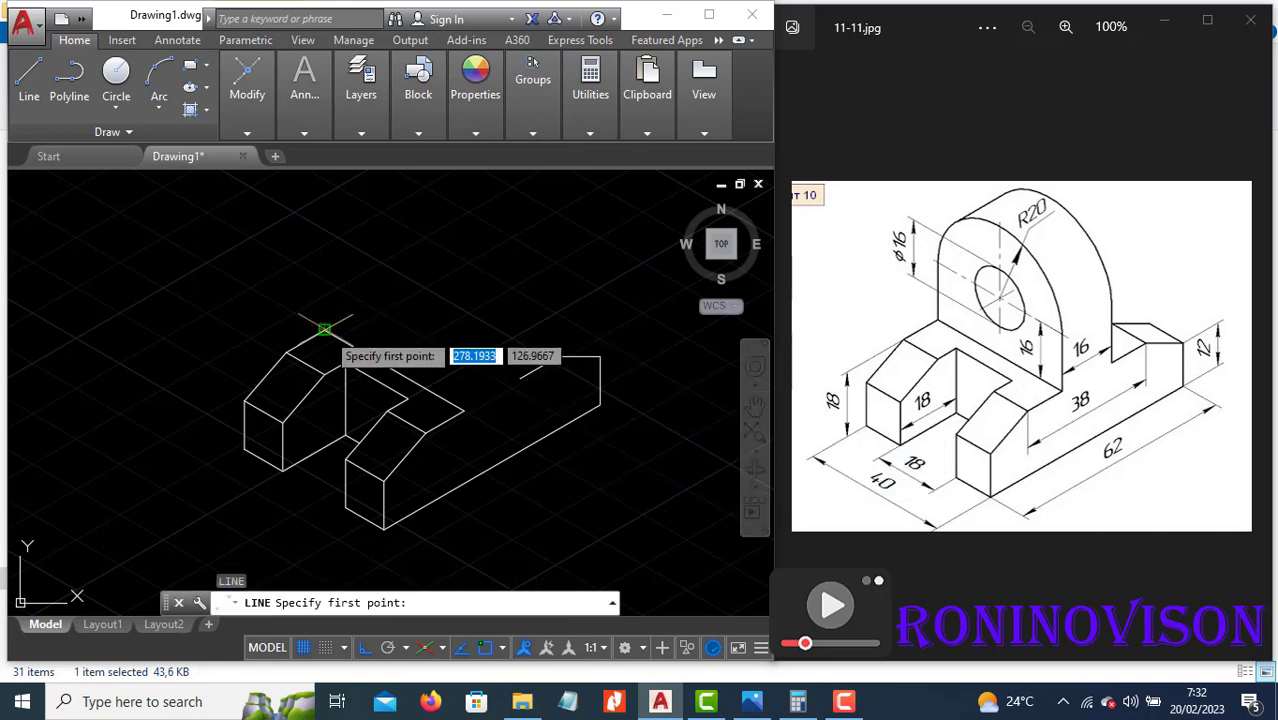
left_click(324, 329)
key("F5")
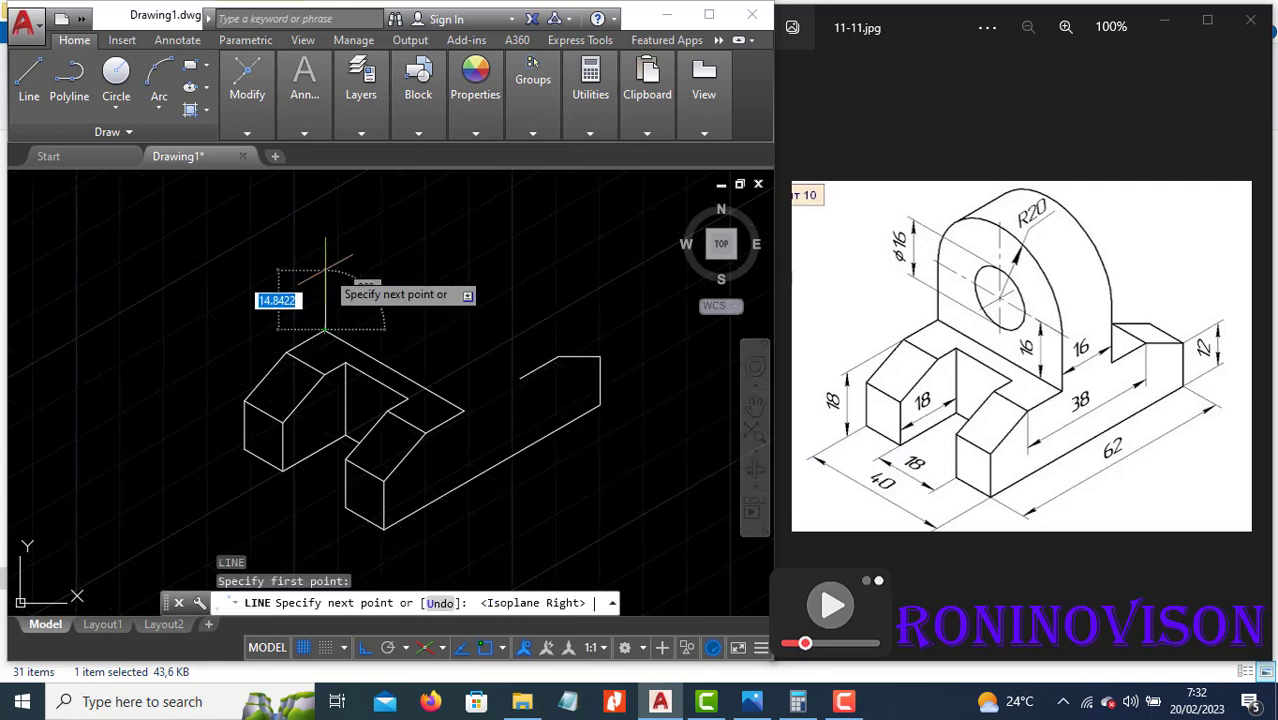
key("Return")
key("Return")
key("Return")
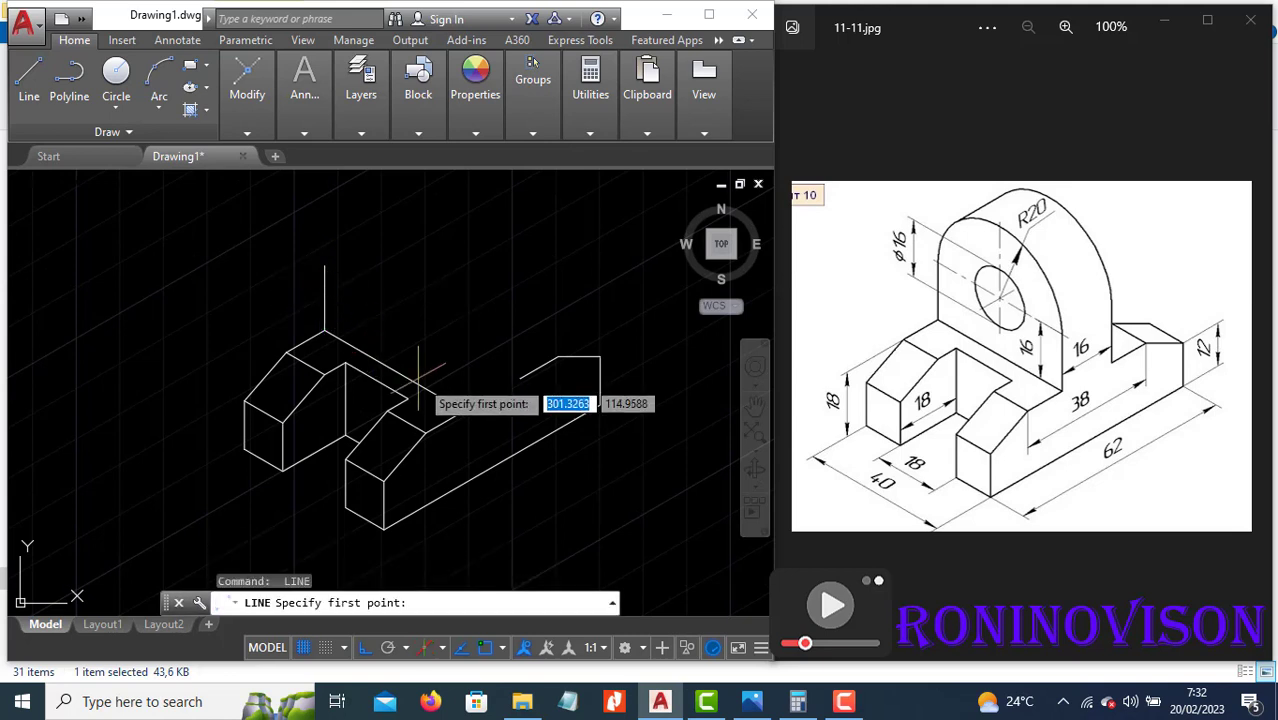
left_click(465, 409)
type("6")
key("Return")
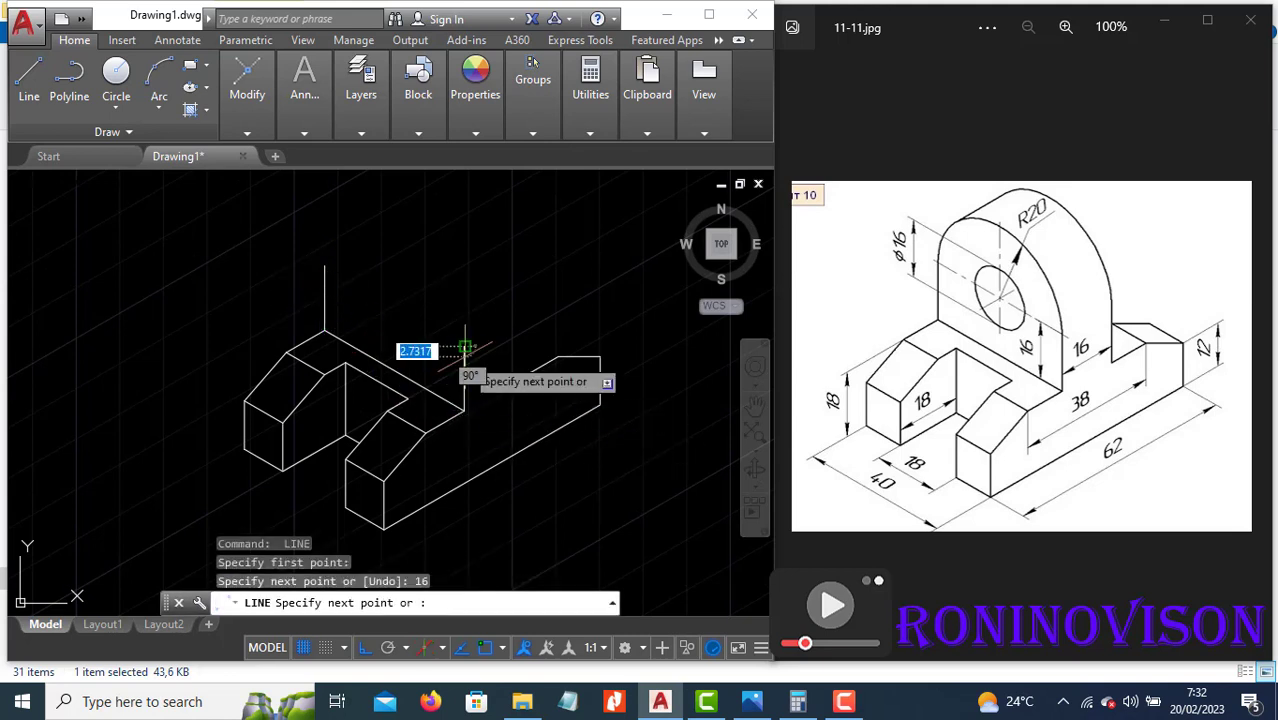
key("Return")
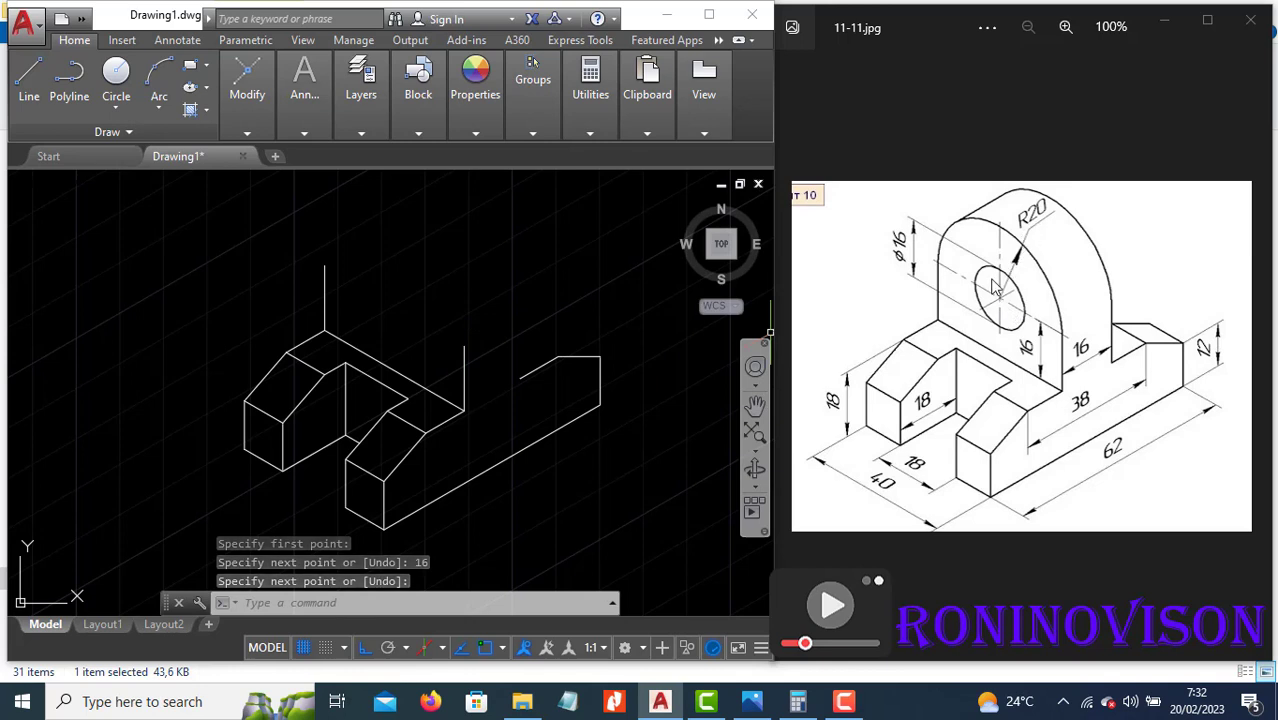
Draw a 20-unit line from the upright's top on the left isoplane.
type("l")
key("Return")
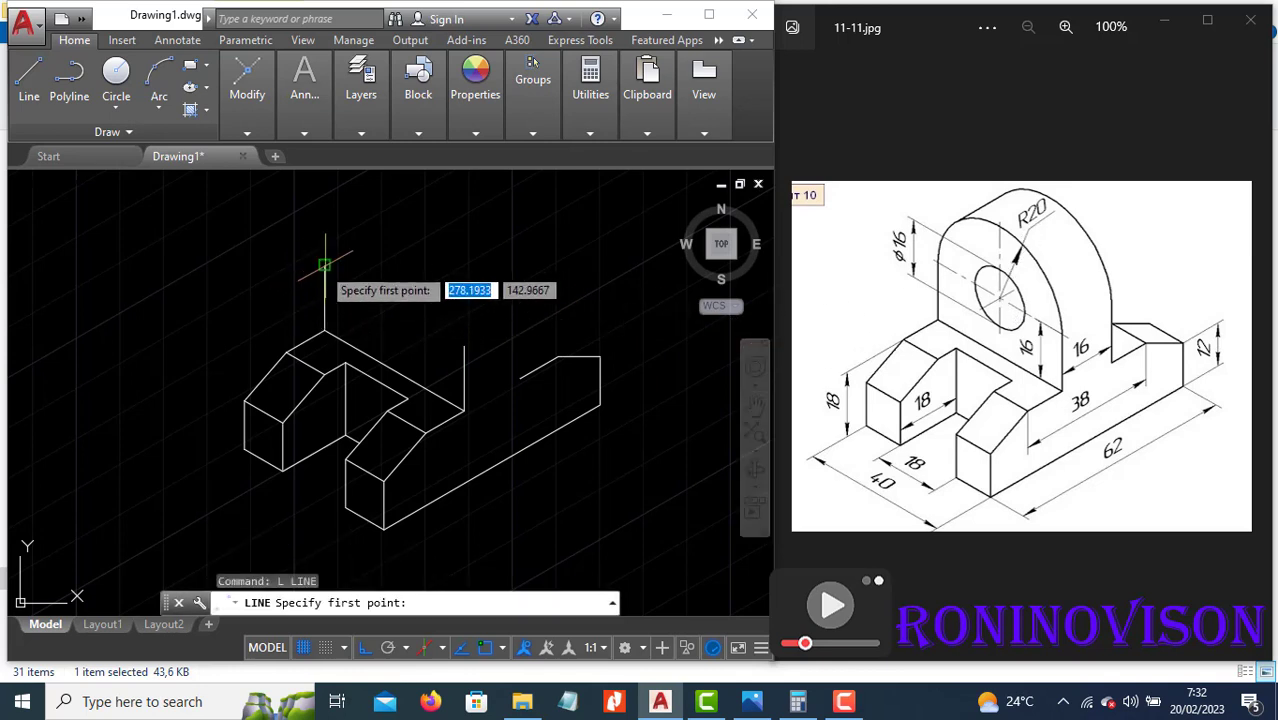
left_click(324, 266)
key("F5")
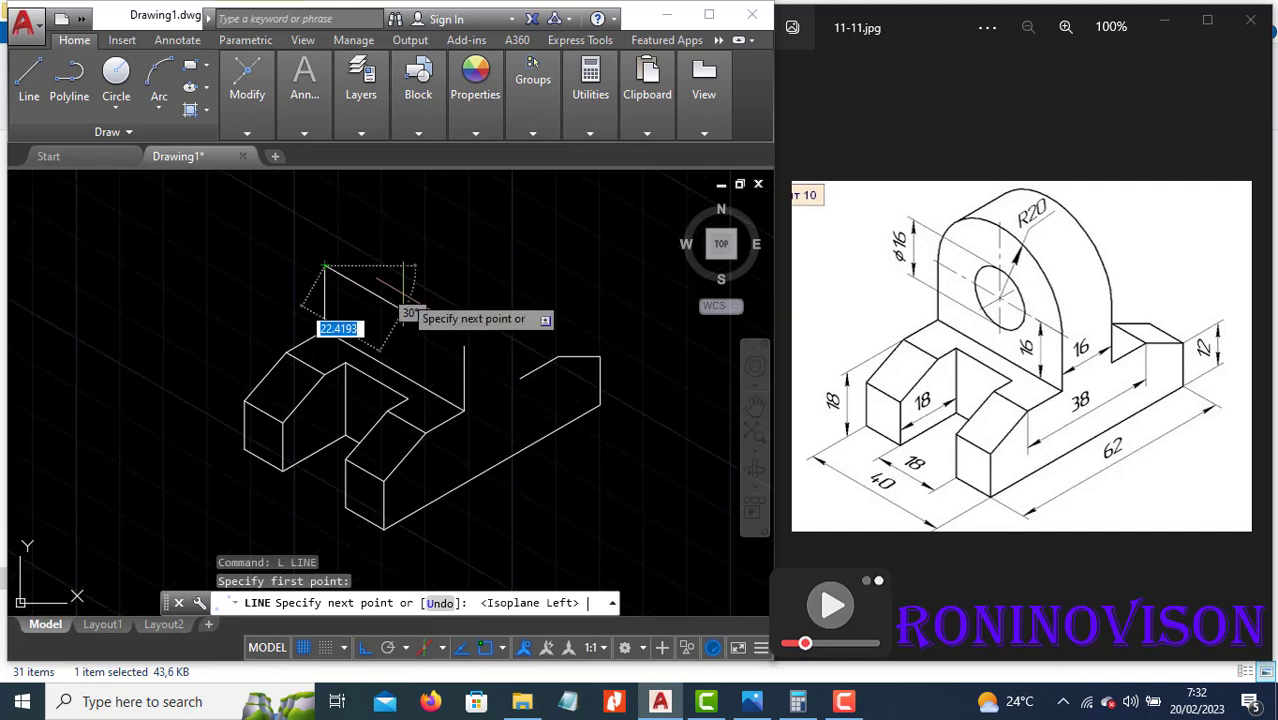
key("Return")
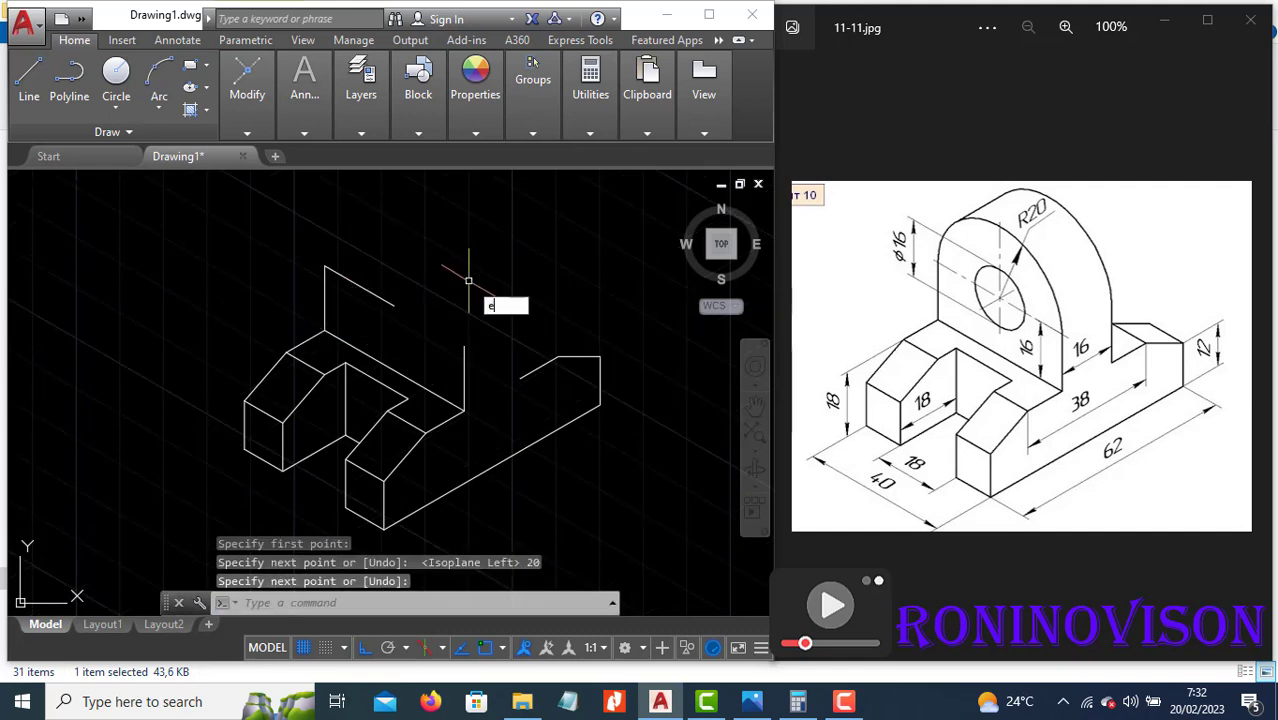
Draw a radius-20 isocircle centred on the 20-unit line's end.
type("l")
key("Return")
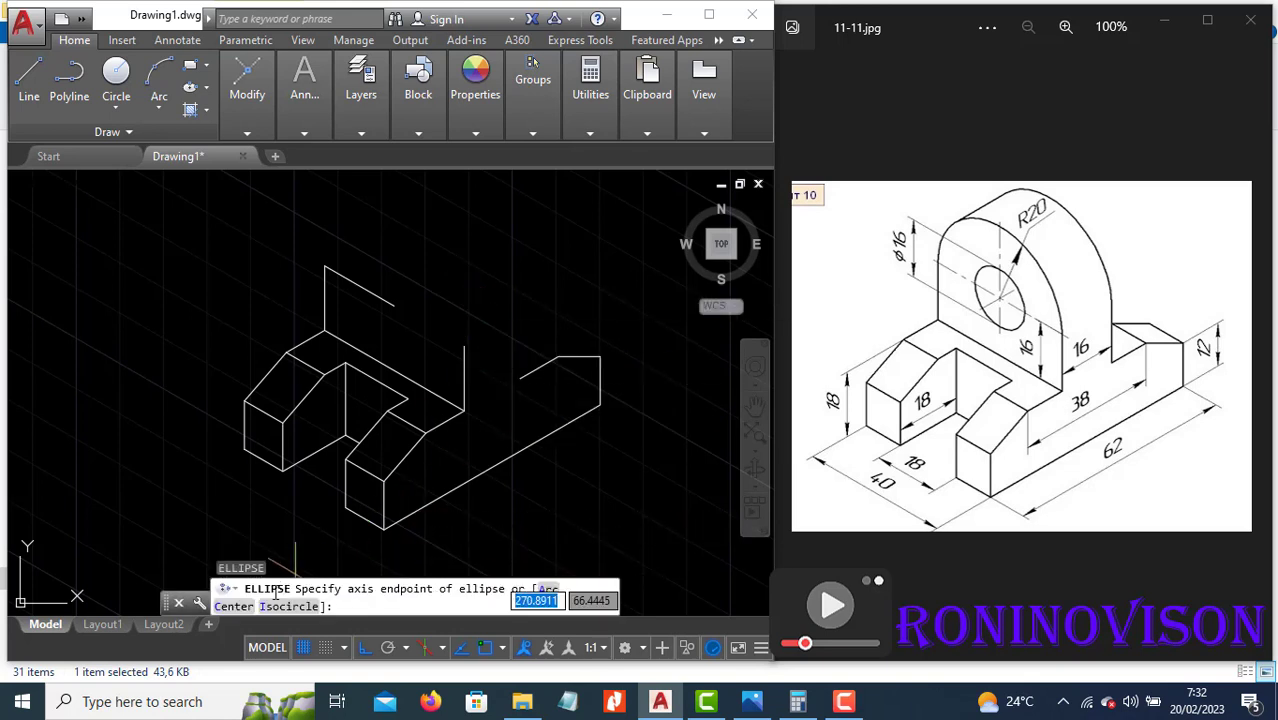
left_click(287, 607)
left_click(394, 305)
type("20")
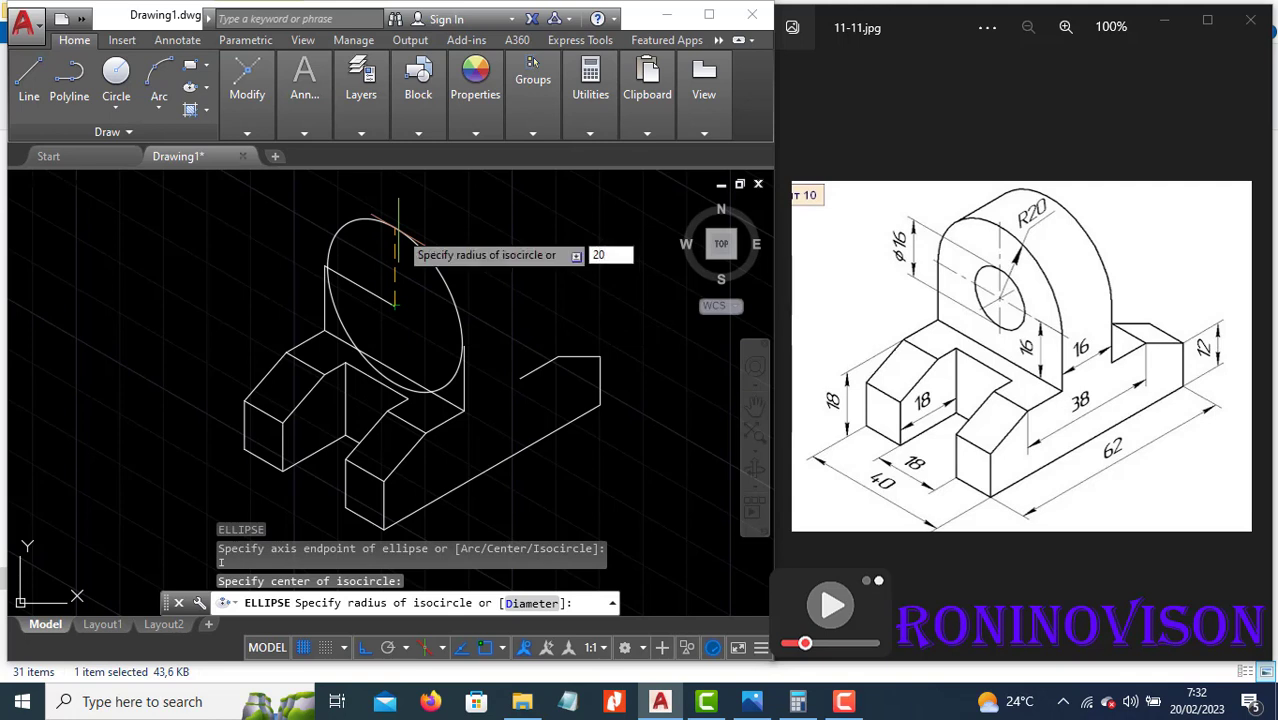
key("Return")
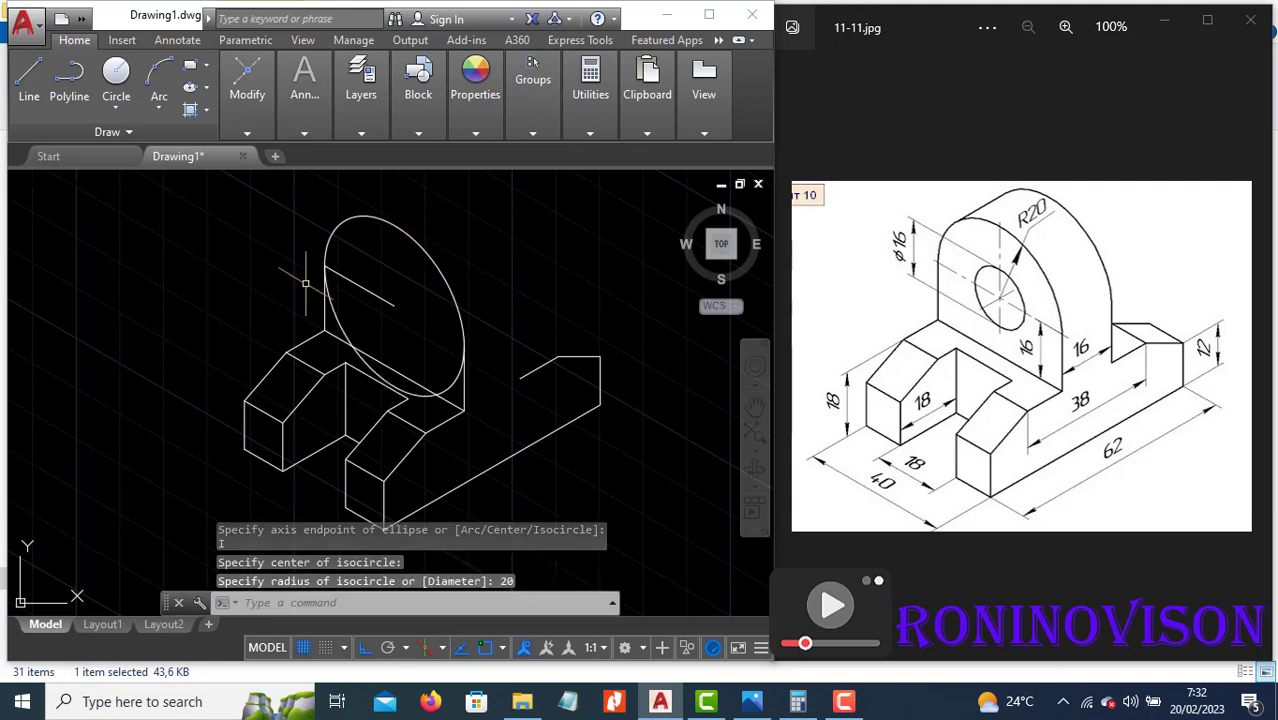
type("tr")
Trim away the isocircle's lower part, leaving its upper arc.
key("Return")
key("Return")
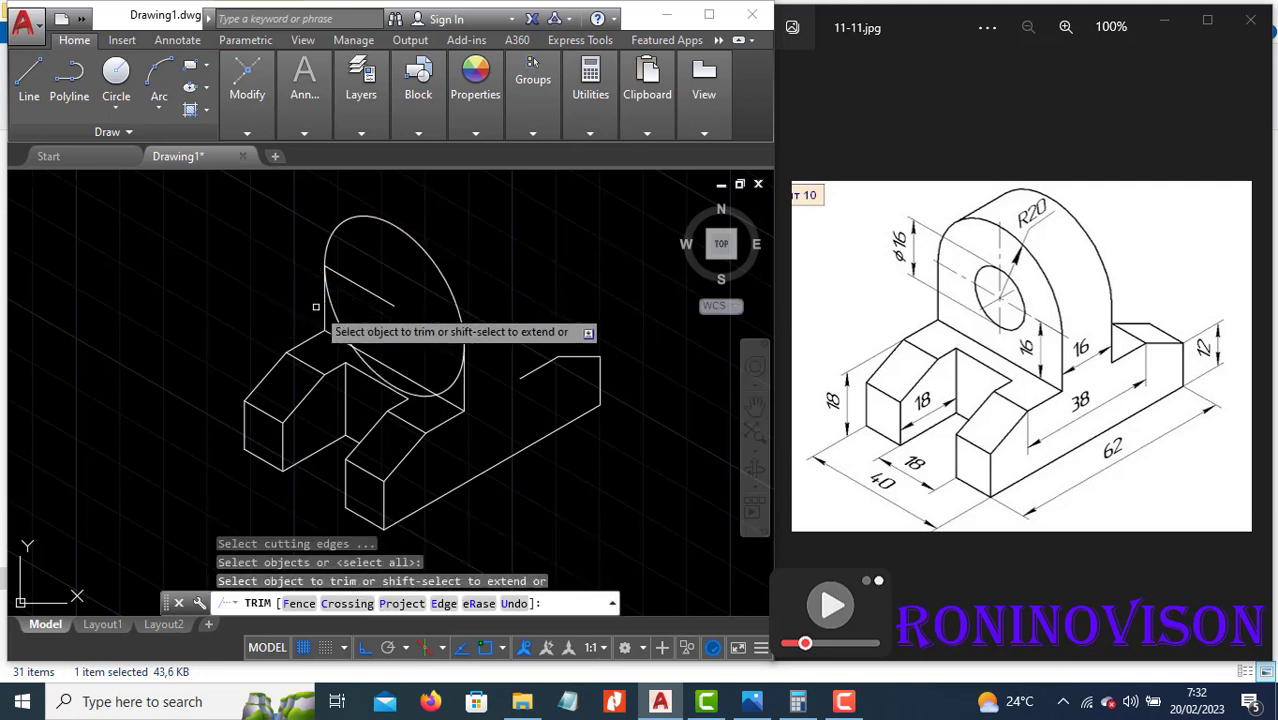
left_click(368, 361)
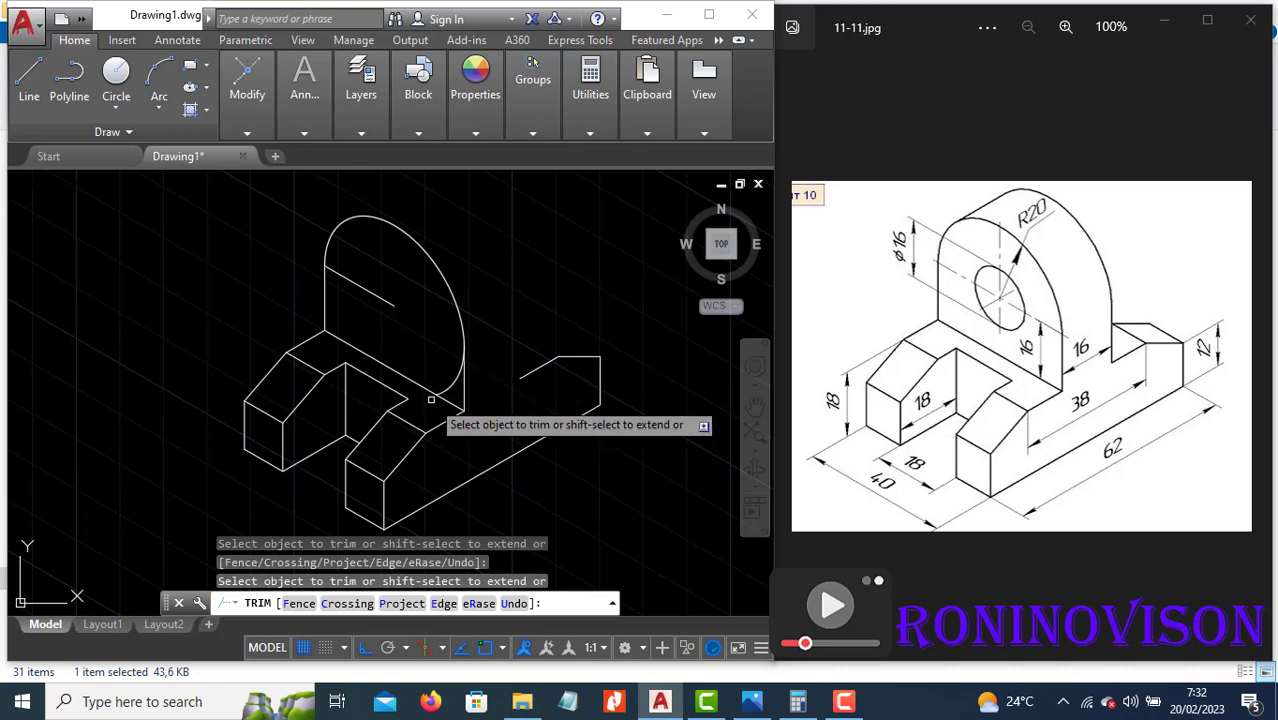
left_click(430, 395)
left_click(452, 378)
key("Escape")
Erase the slanted helper line and select the upright's arc and edges.
left_click(419, 324)
left_click(359, 273)
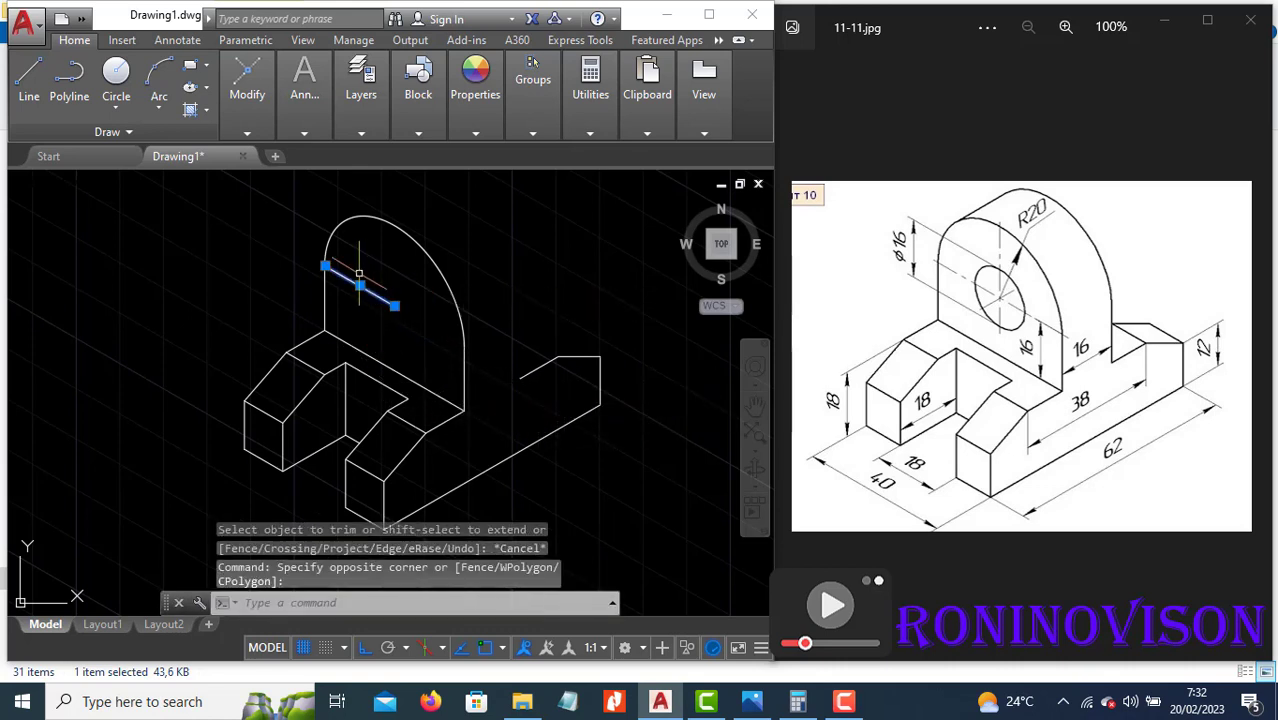
type("e")
key("Return")
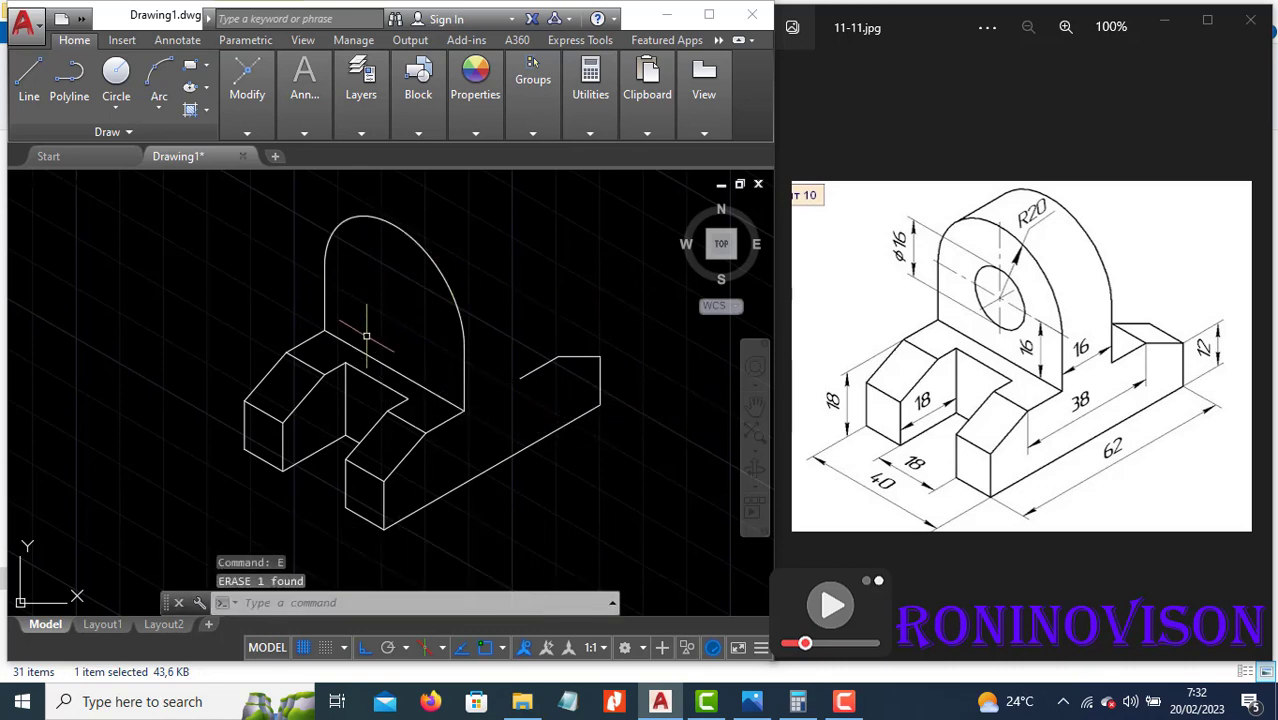
left_click(485, 362)
left_click(399, 258)
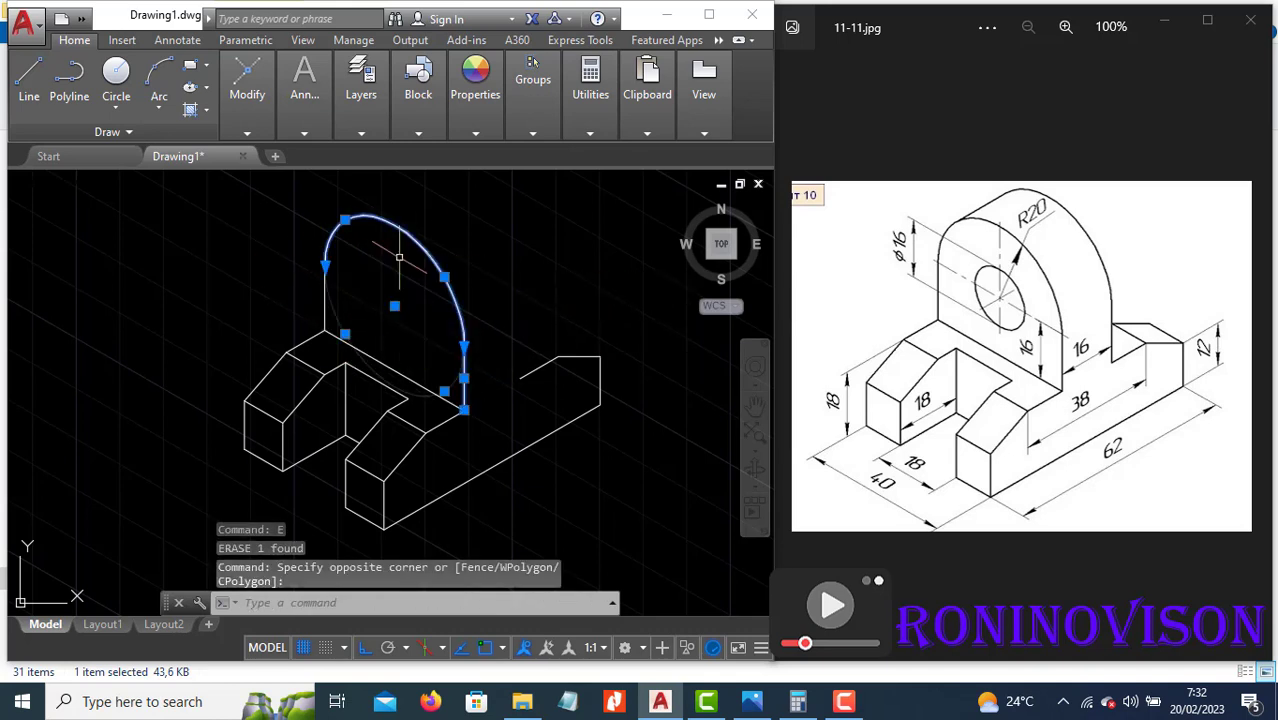
type("co")
Copy the selected arc from its lower end to a snapped point behind.
key("Return")
left_click(464, 409)
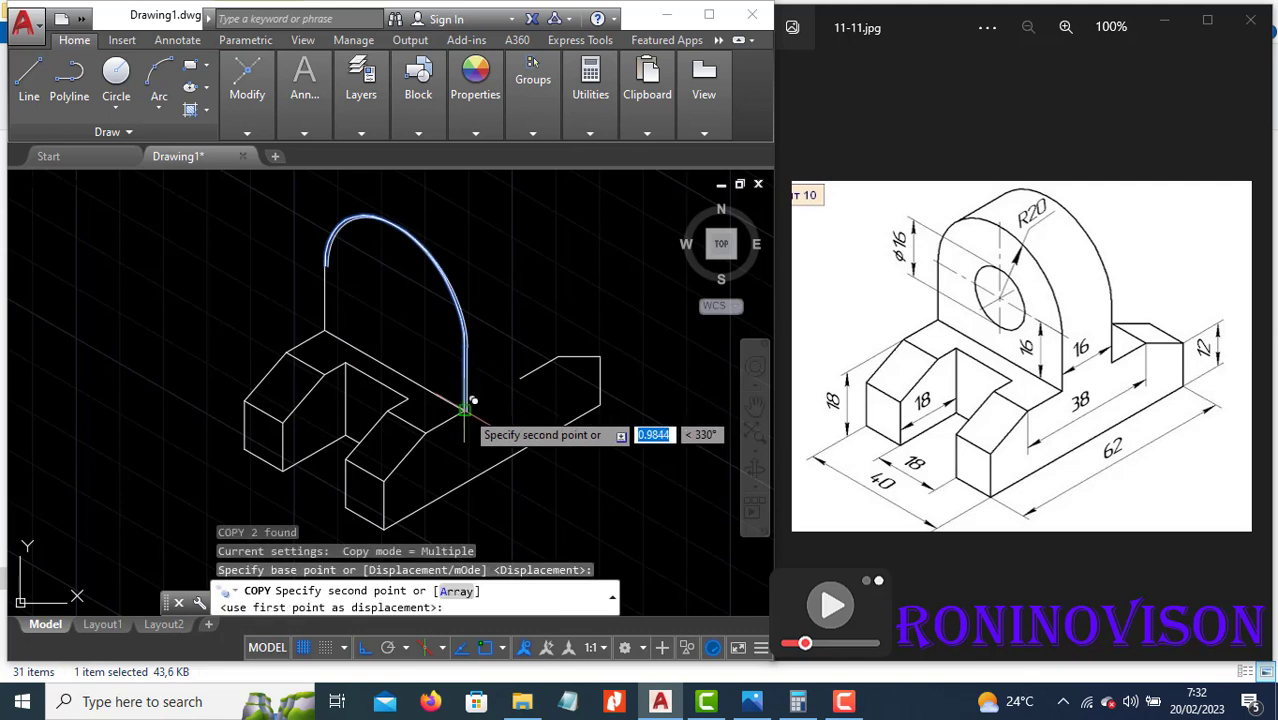
left_click(522, 377)
key("Escape")
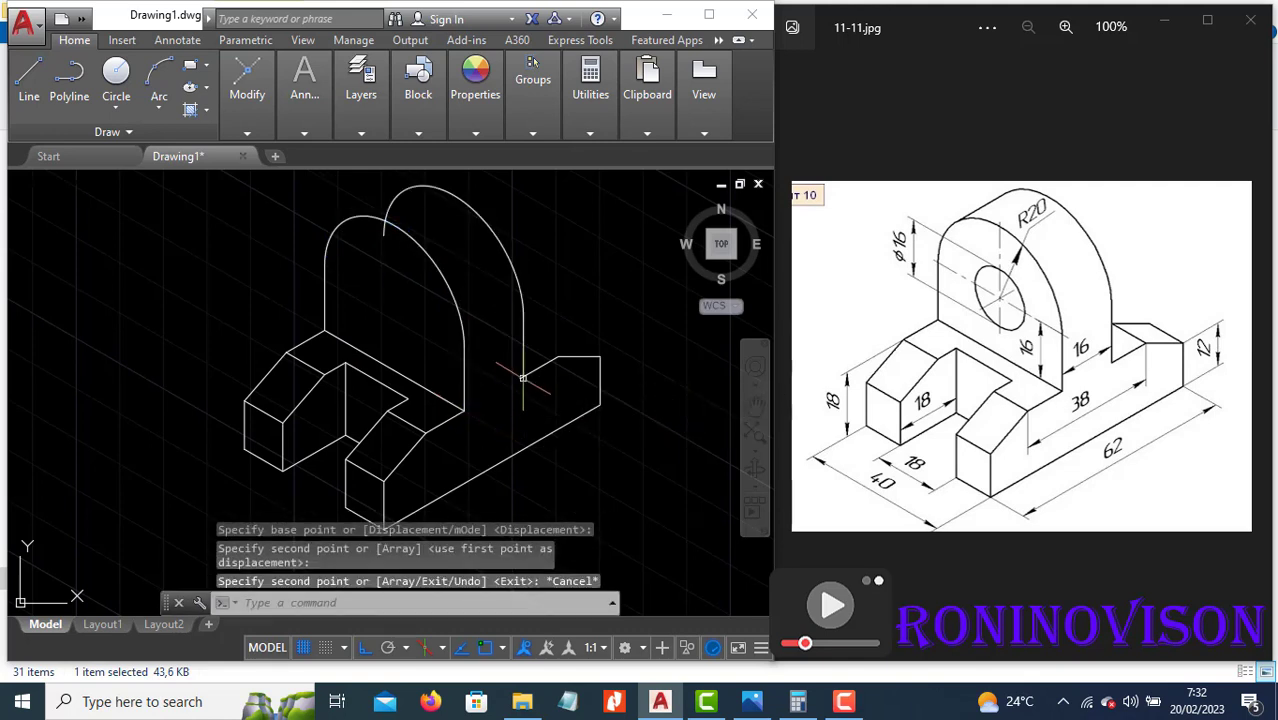
Try a line and a trim on the arc, then undo them and the copy.
type("l")
key("Return")
left_click(345, 218)
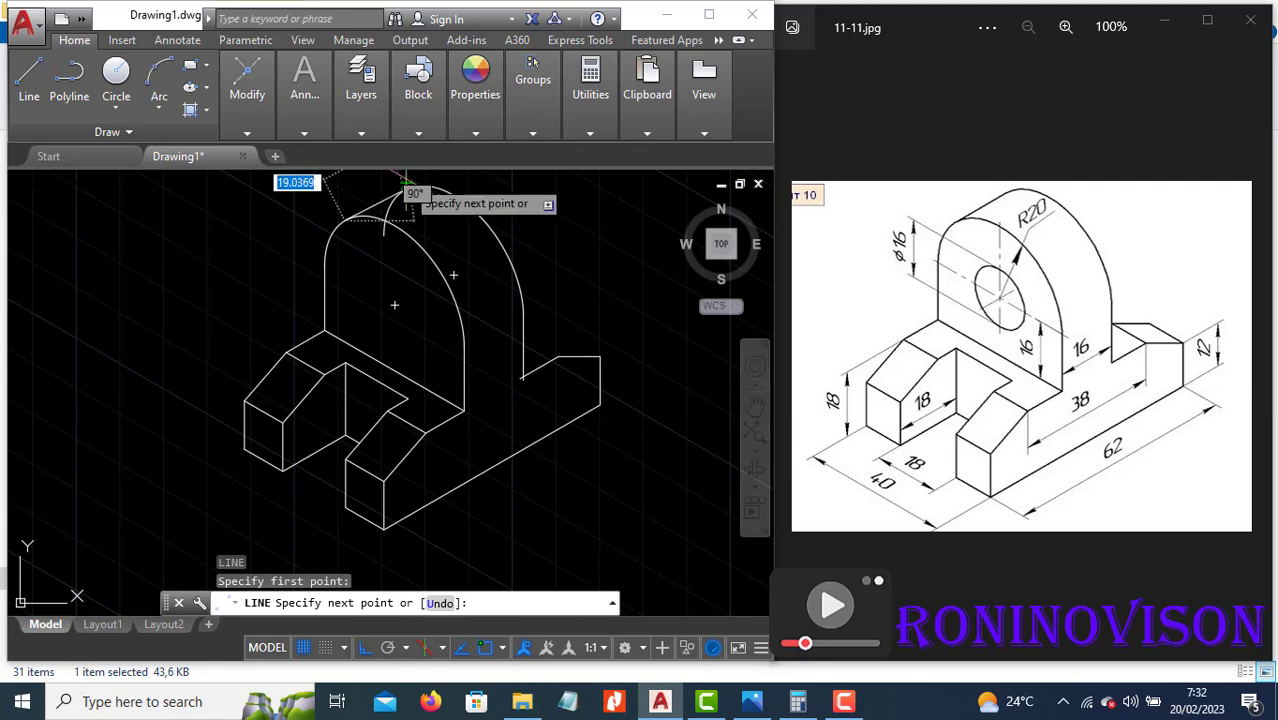
scroll(408, 178, "up", 2)
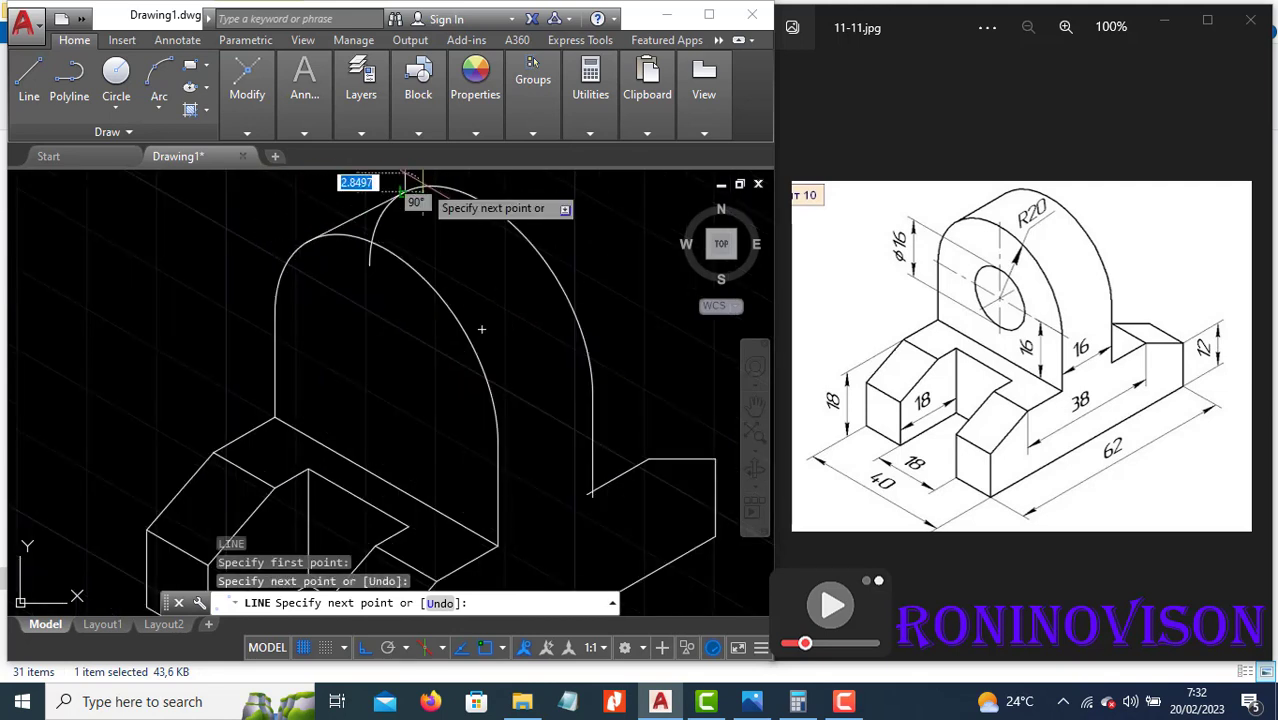
key("Escape")
key("Return")
left_click(371, 257)
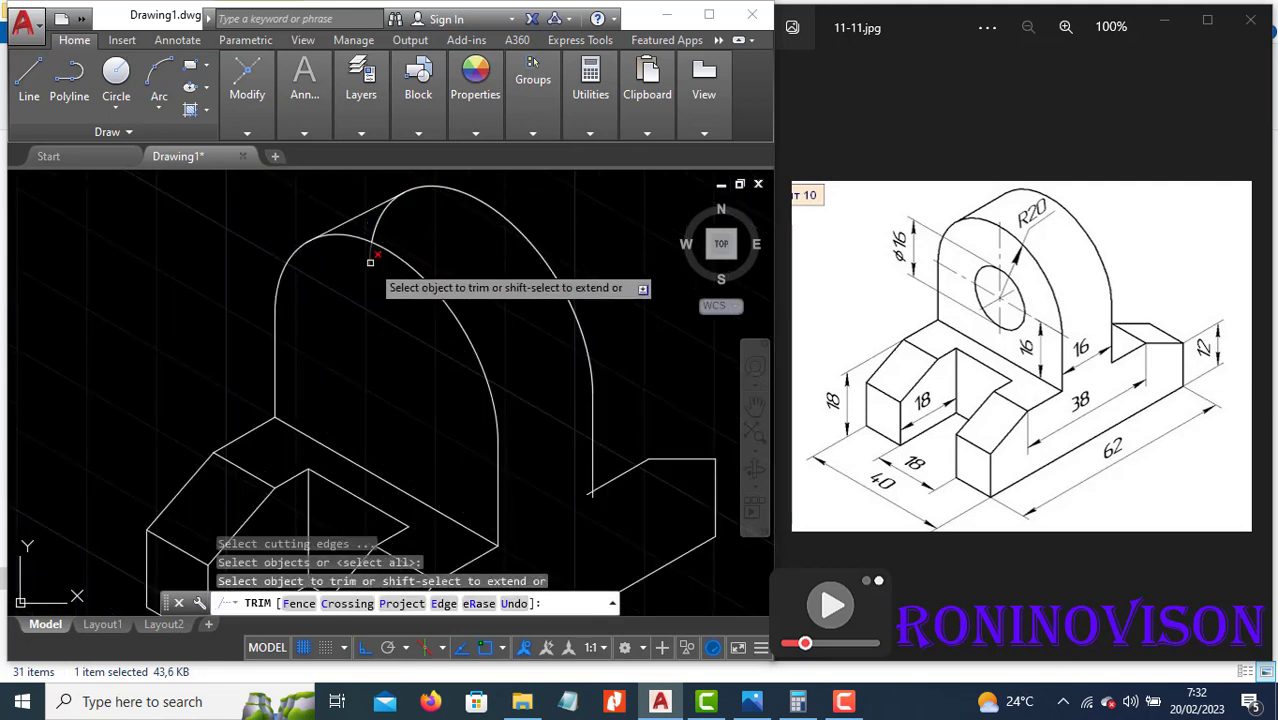
key("Escape")
scroll(423, 292, "down", 2)
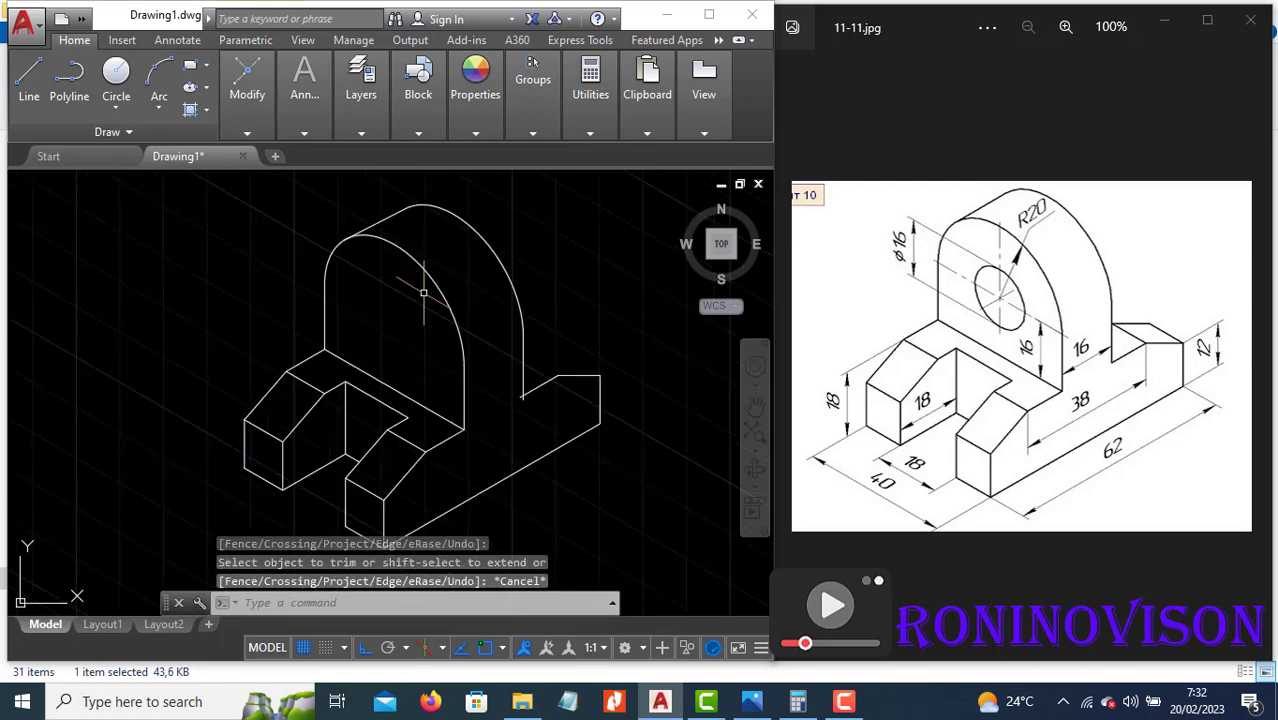
key("ctrl+z")
key("ctrl+z")
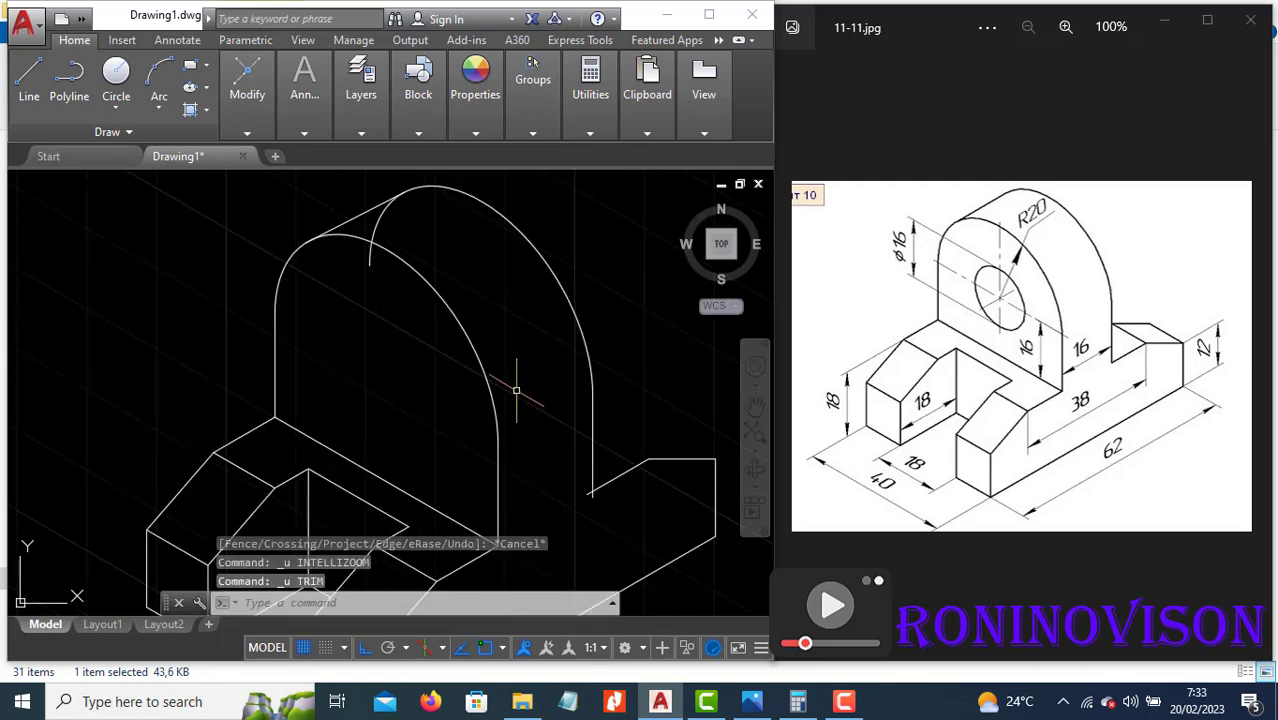
key("ctrl+z")
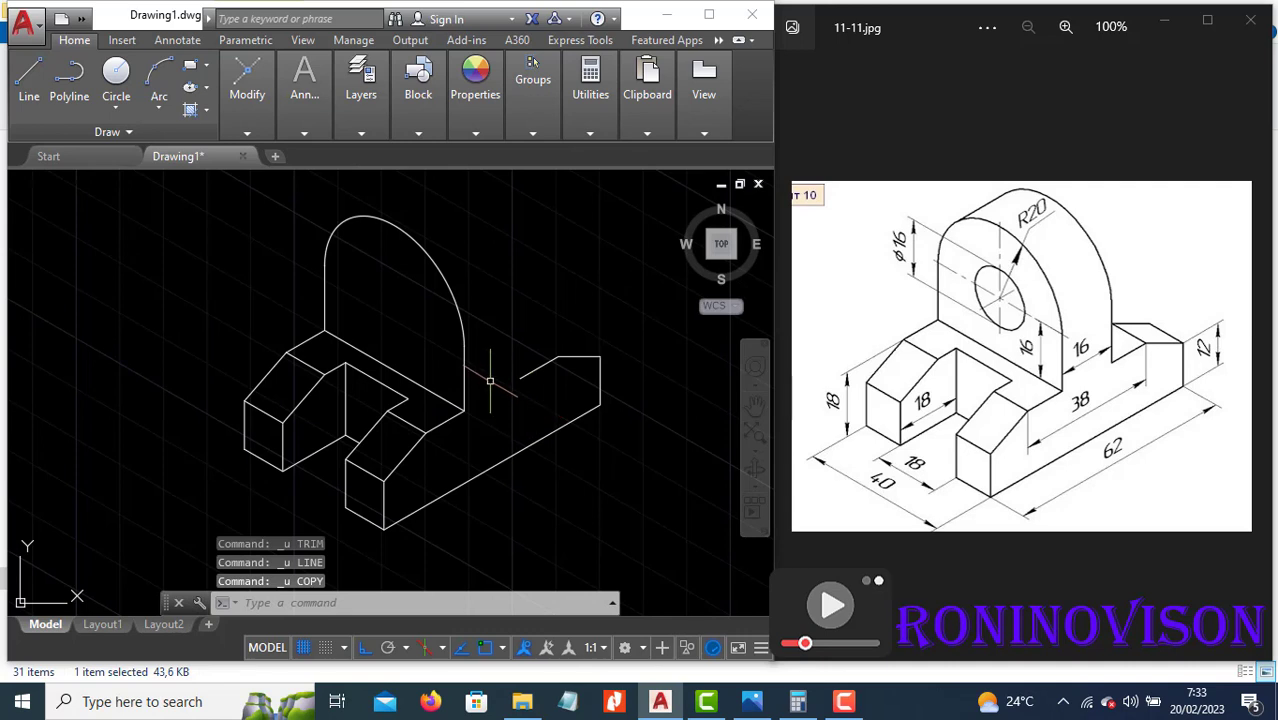
Copy the front arc 16 units back along the 30° isometric axis.
left_click_drag(476, 400, 424, 272)
type("C")
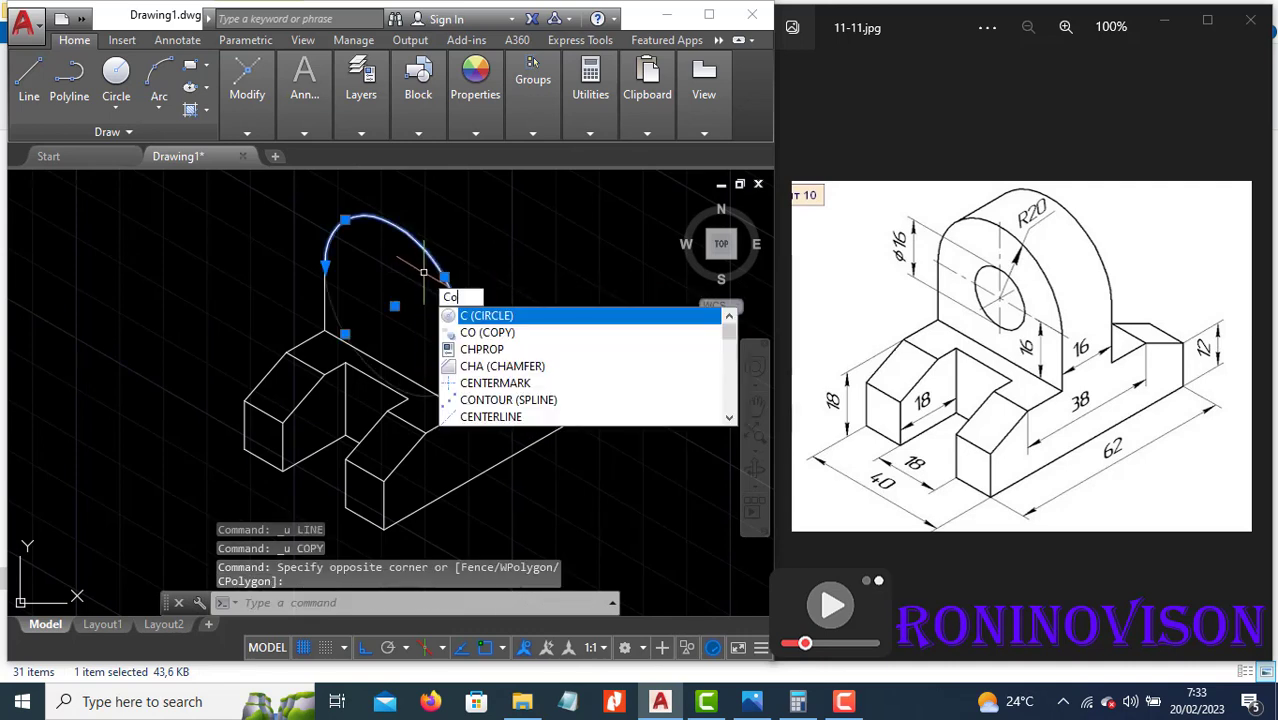
type("o")
key("Return")
left_click(464, 409)
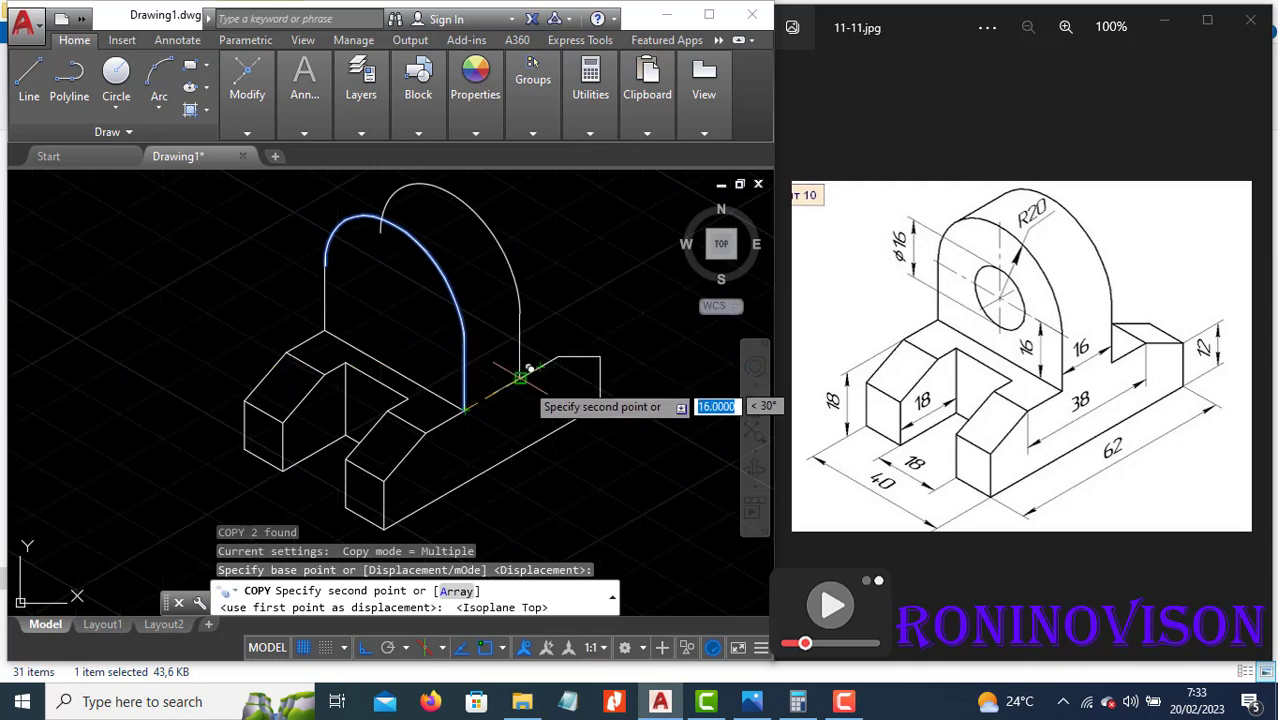
scroll(520, 376, "up", 5)
key("Escape")
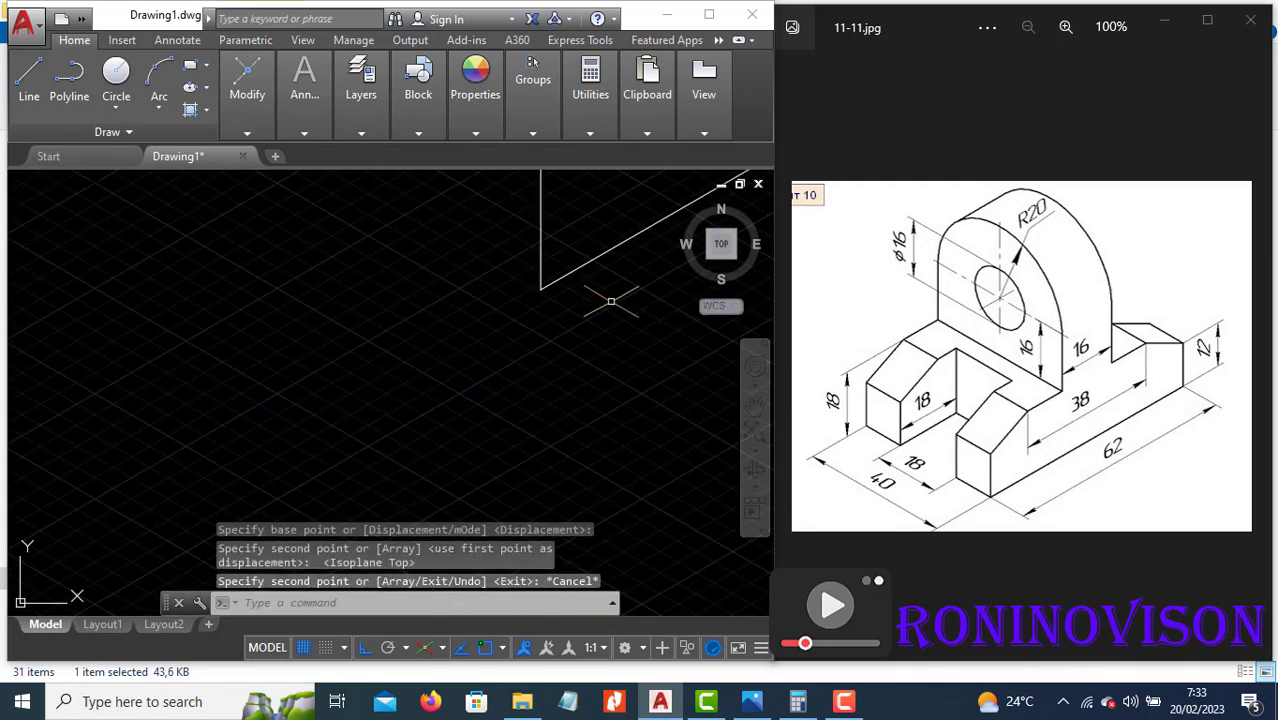
scroll(611, 301, "down", 4)
scroll(619, 365, "down", 1)
scroll(573, 265, "up", 1)
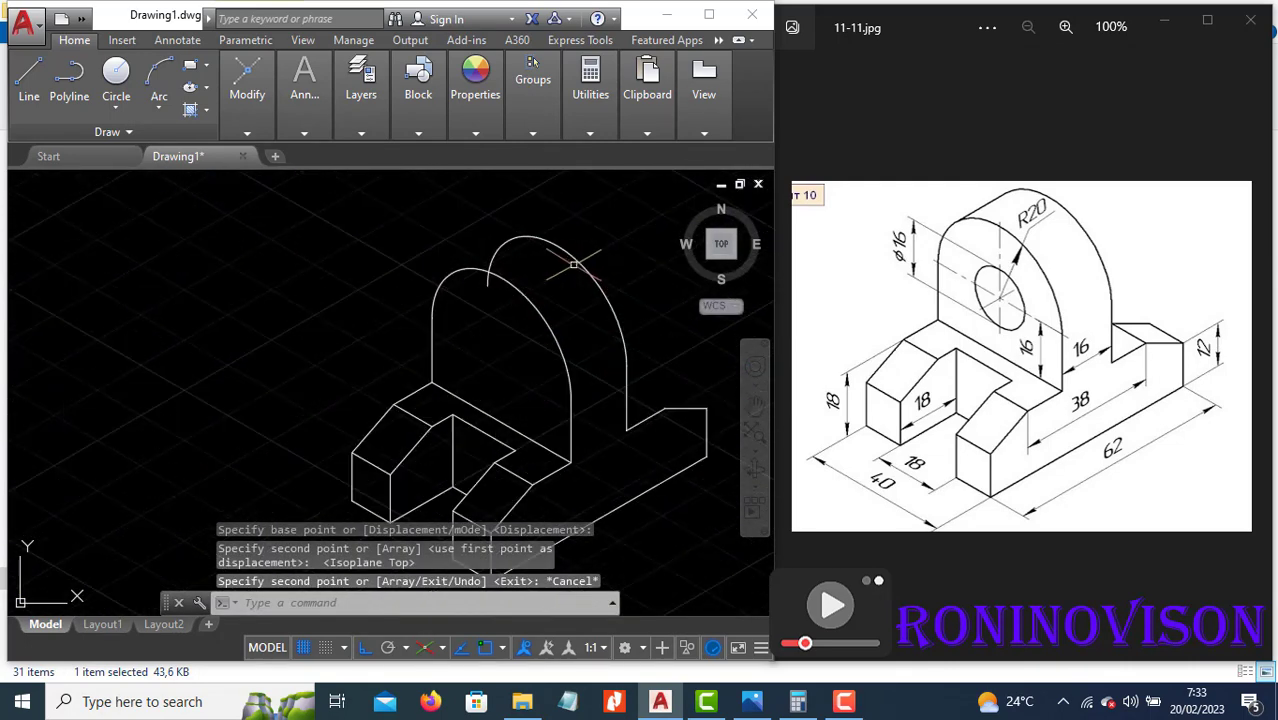
Trim away the hidden inner portion of the back arc.
type("l")
key("Return")
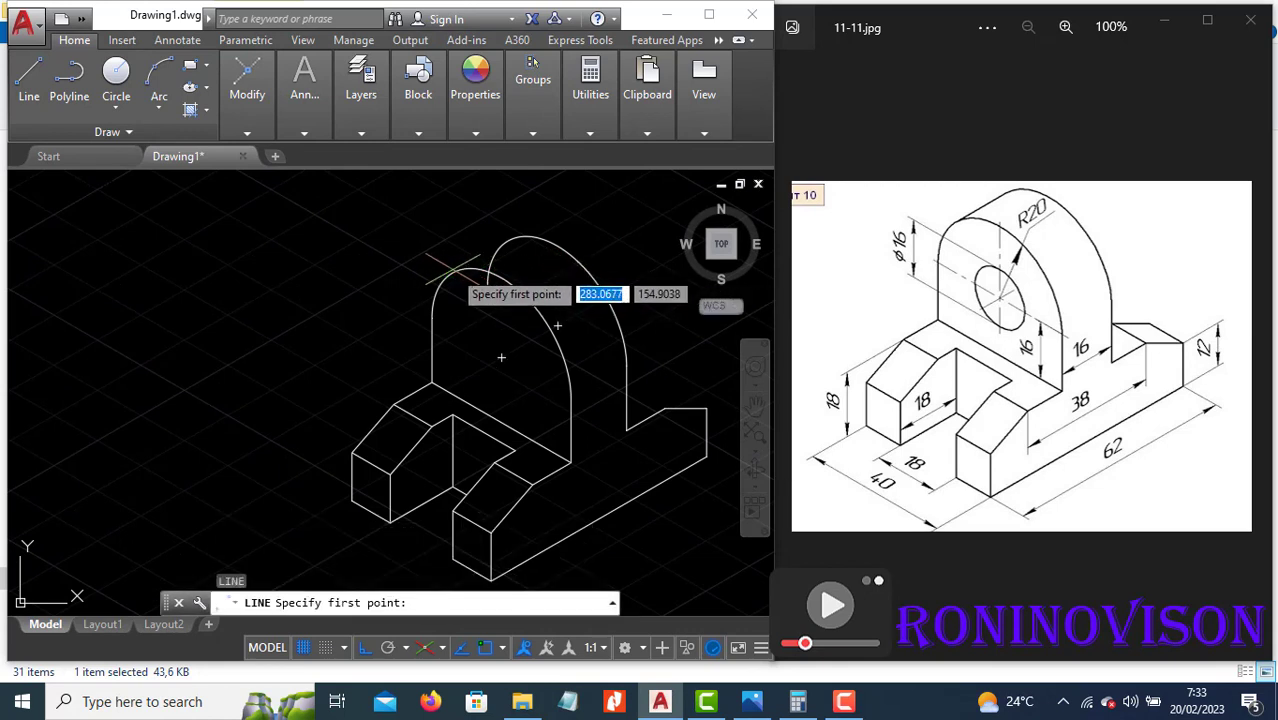
left_click(455, 272)
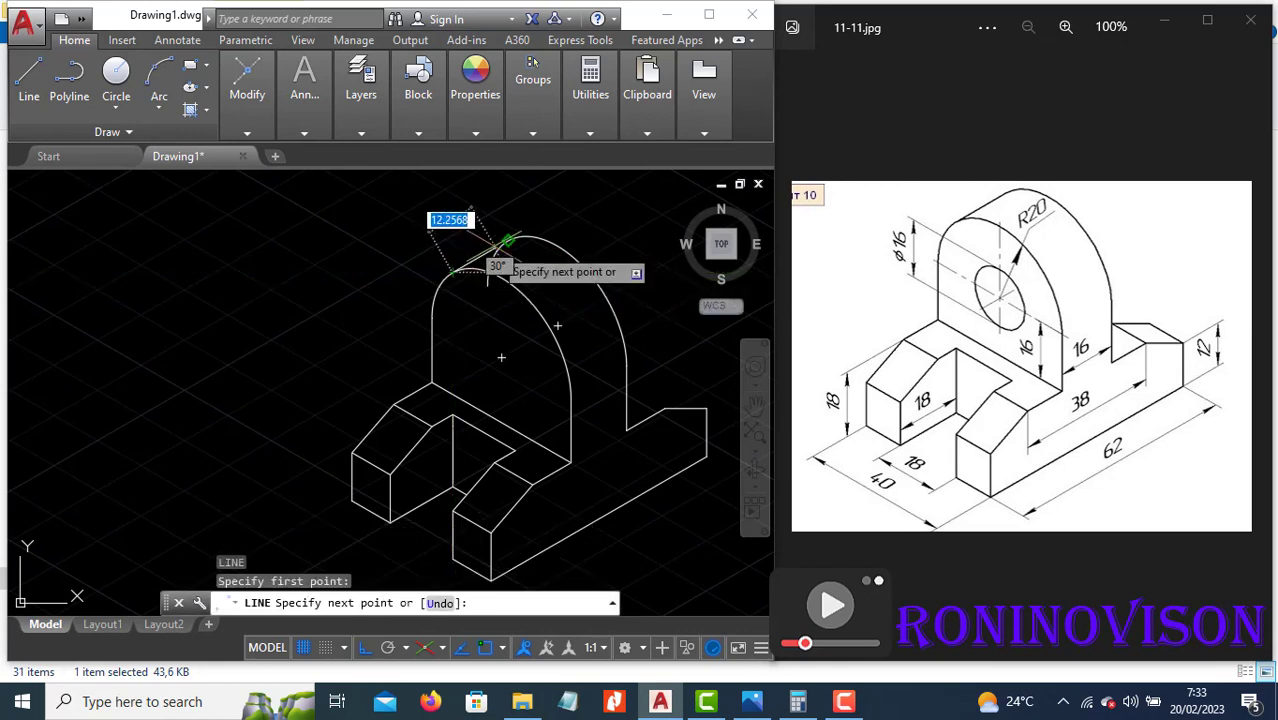
key("Escape")
type("tr")
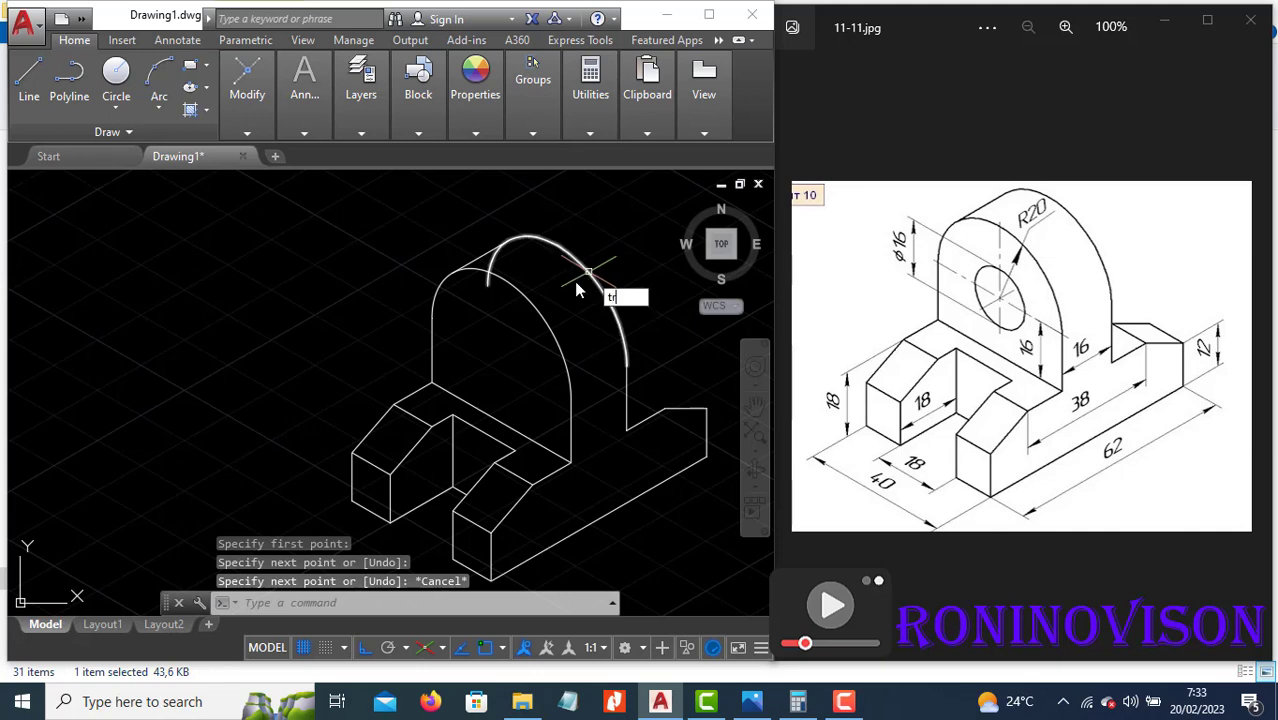
key("Return")
key("Return")
left_click(490, 278)
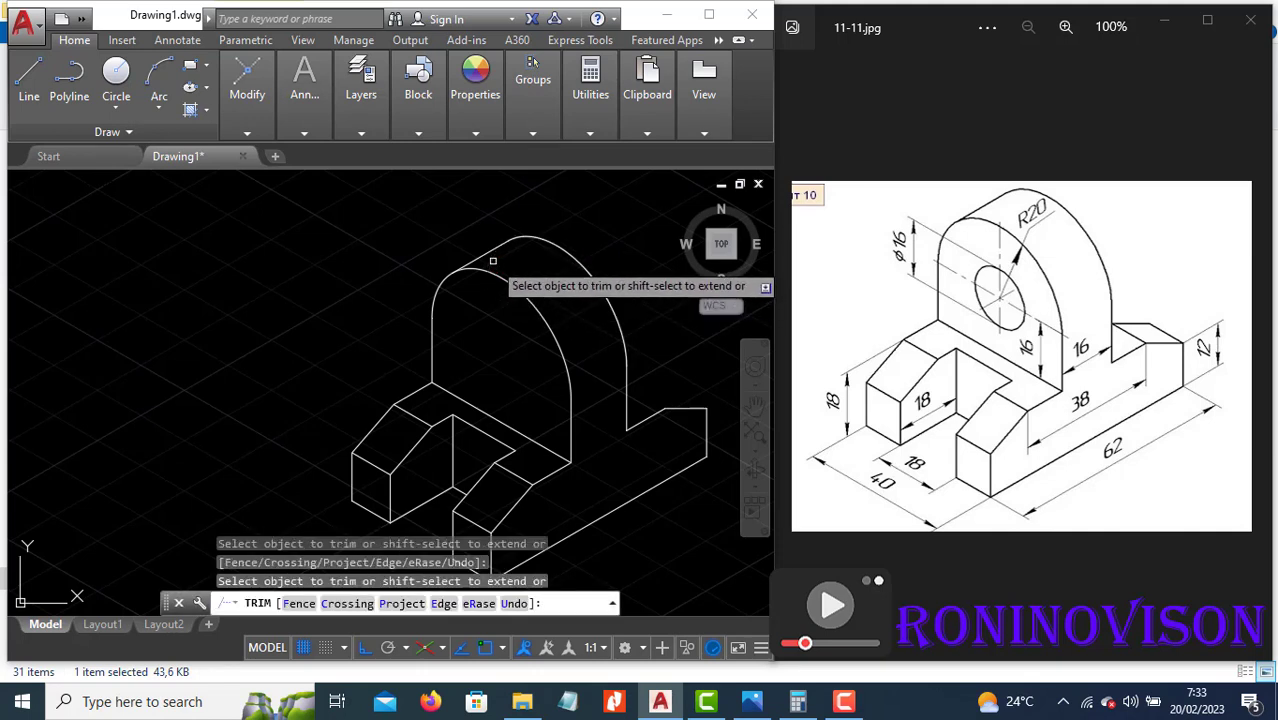
key("Escape")
scroll(598, 292, "down", 2)
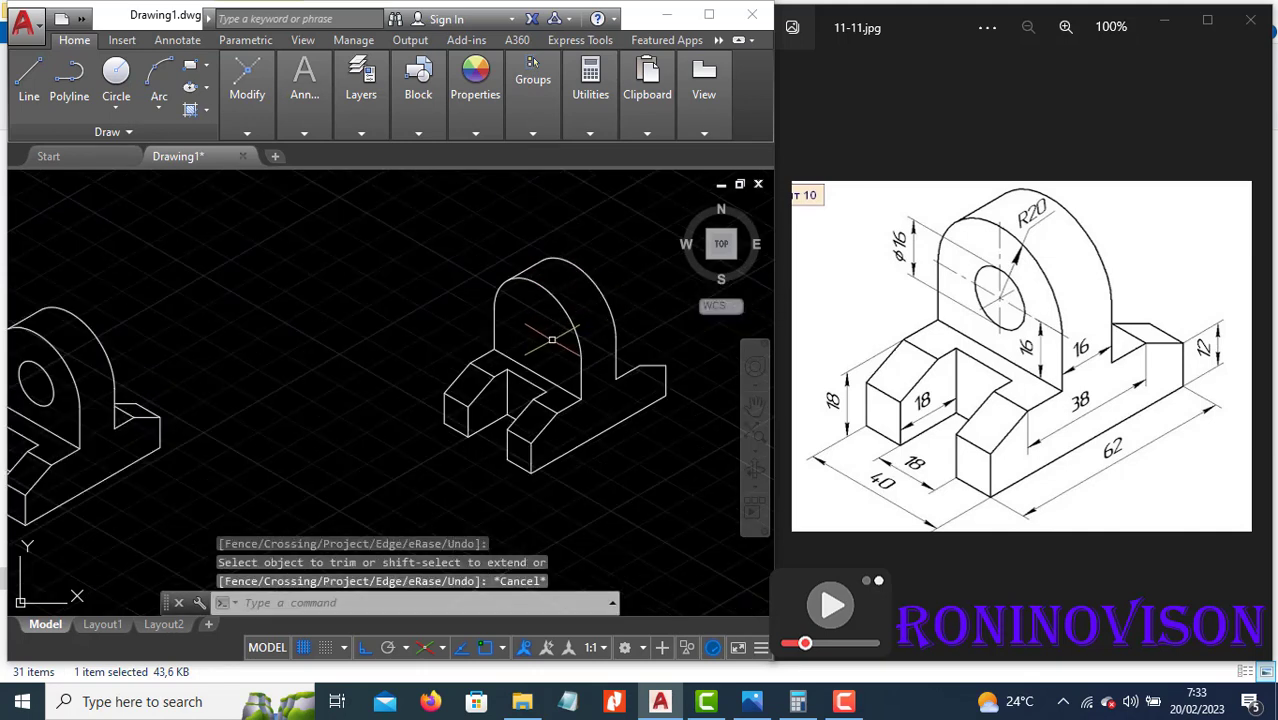
type("EL")
Draw a radius-8 isocircle centred on the arch face, set to the face's isoplane.
key("Return")
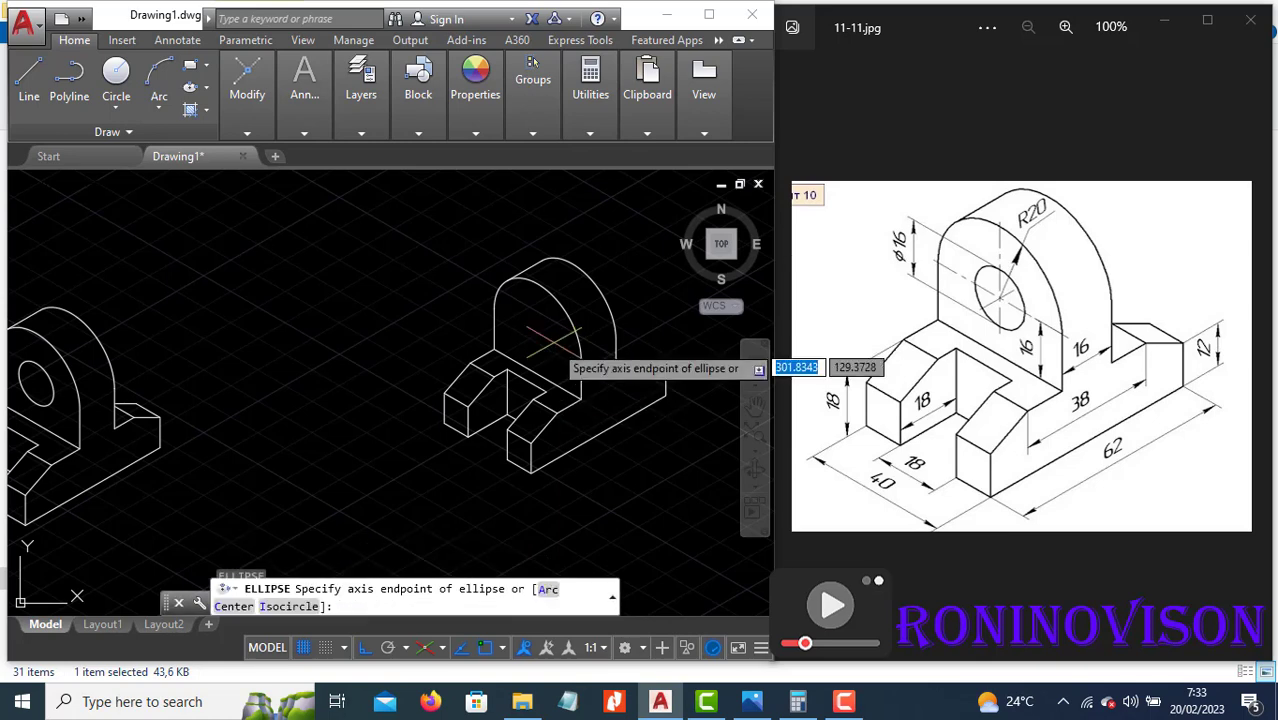
left_click(288, 606)
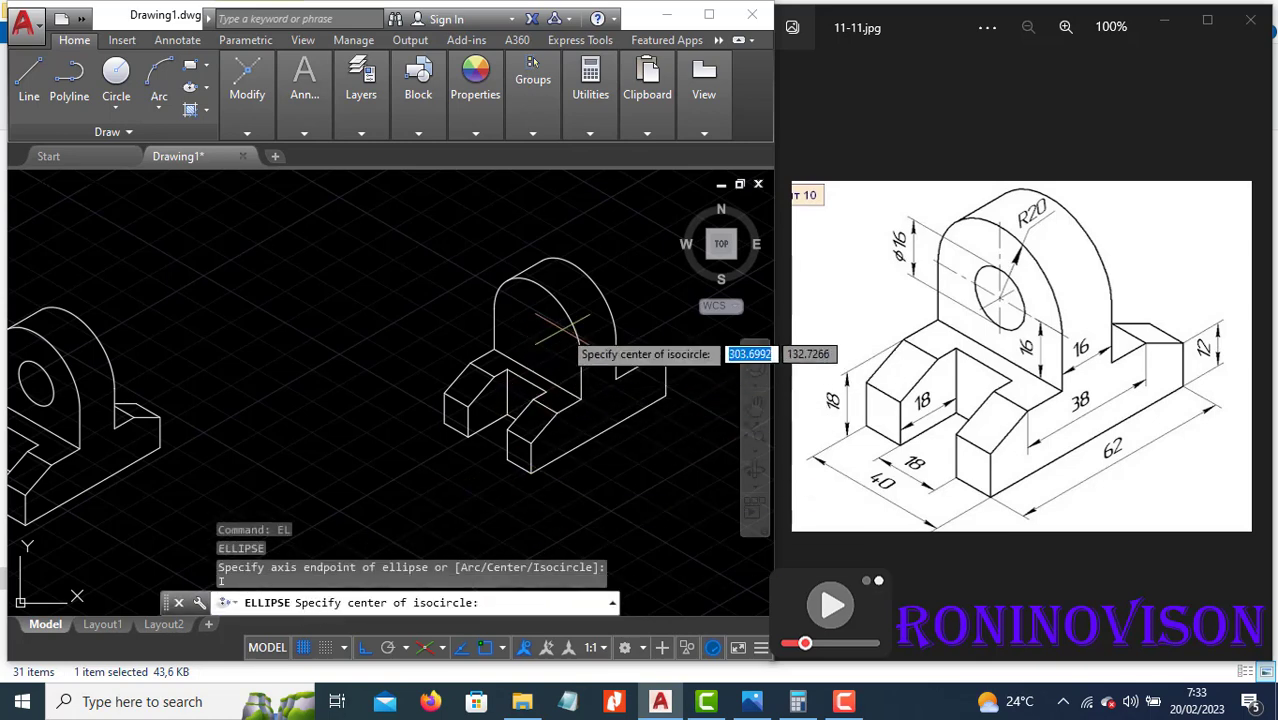
scroll(560, 340, "up", 2)
left_click(510, 350)
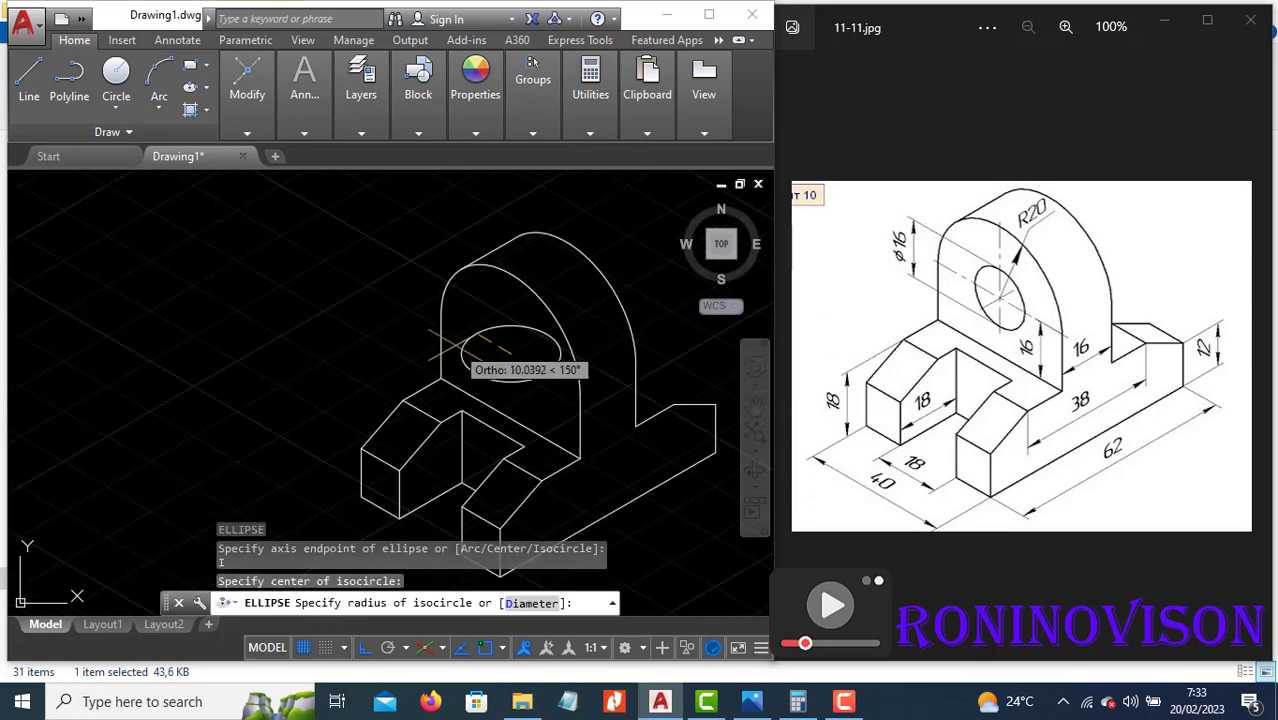
key("F5")
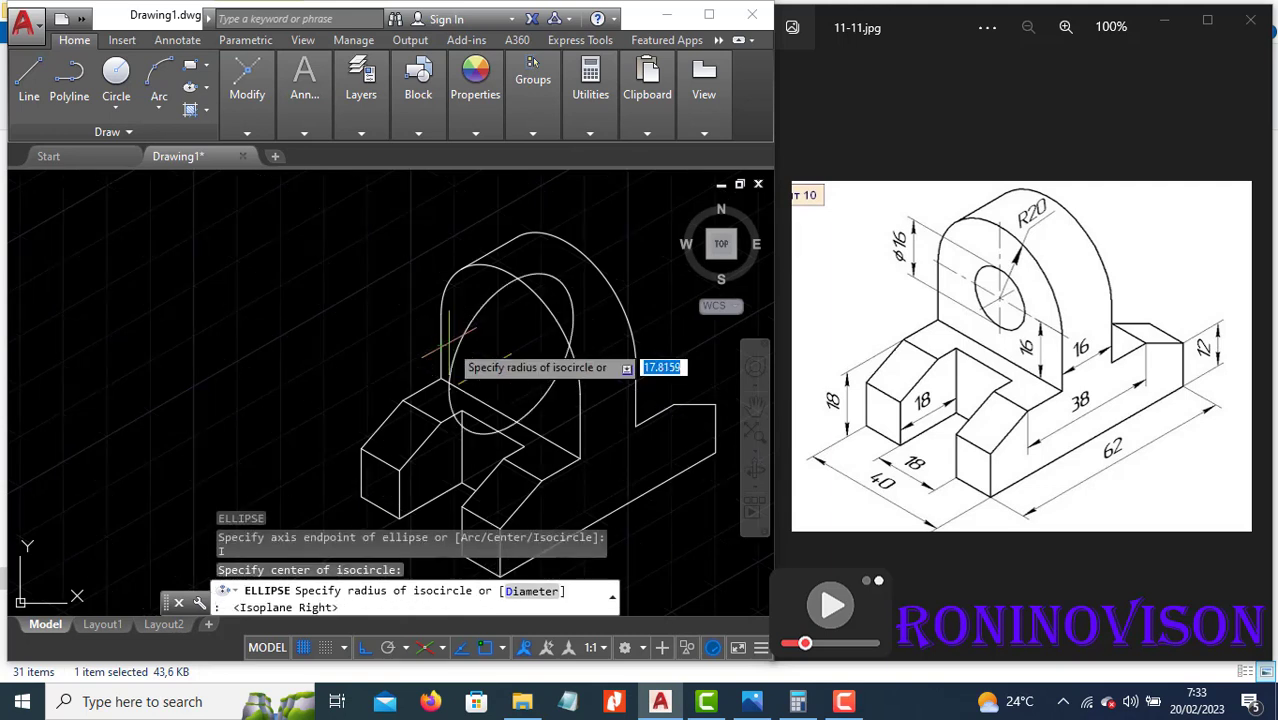
key("F5")
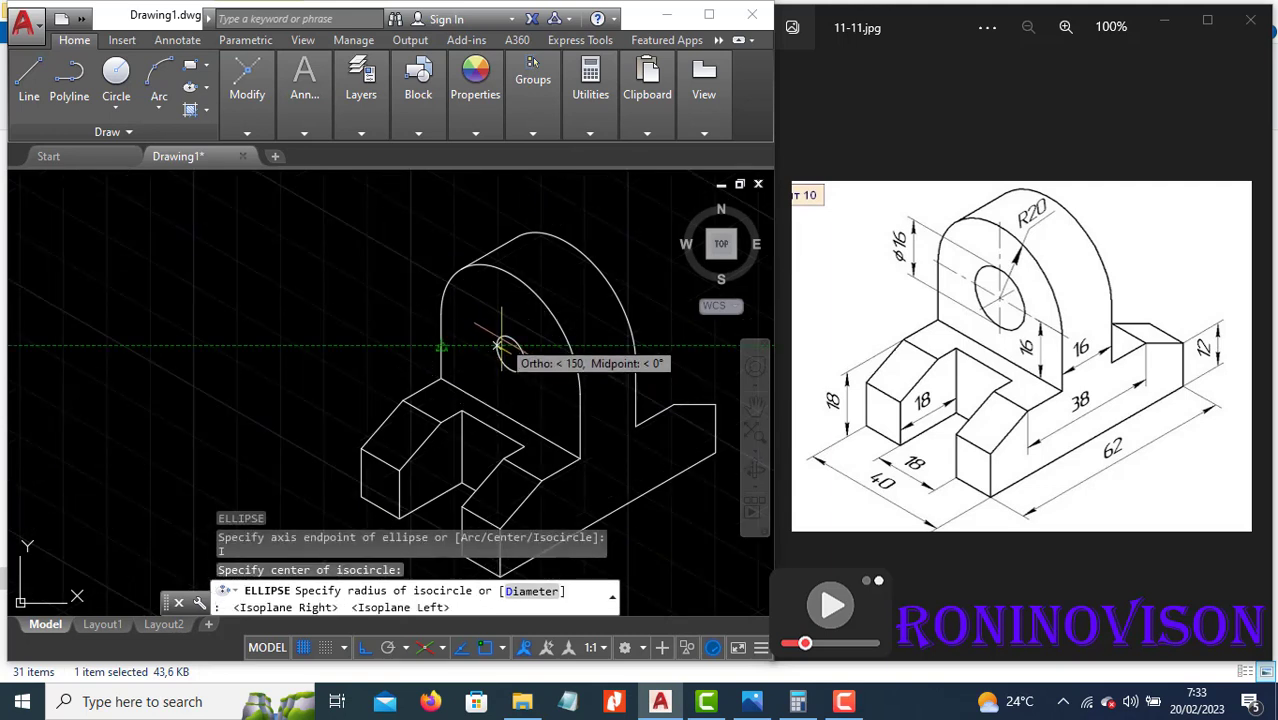
type("8")
key("Return")
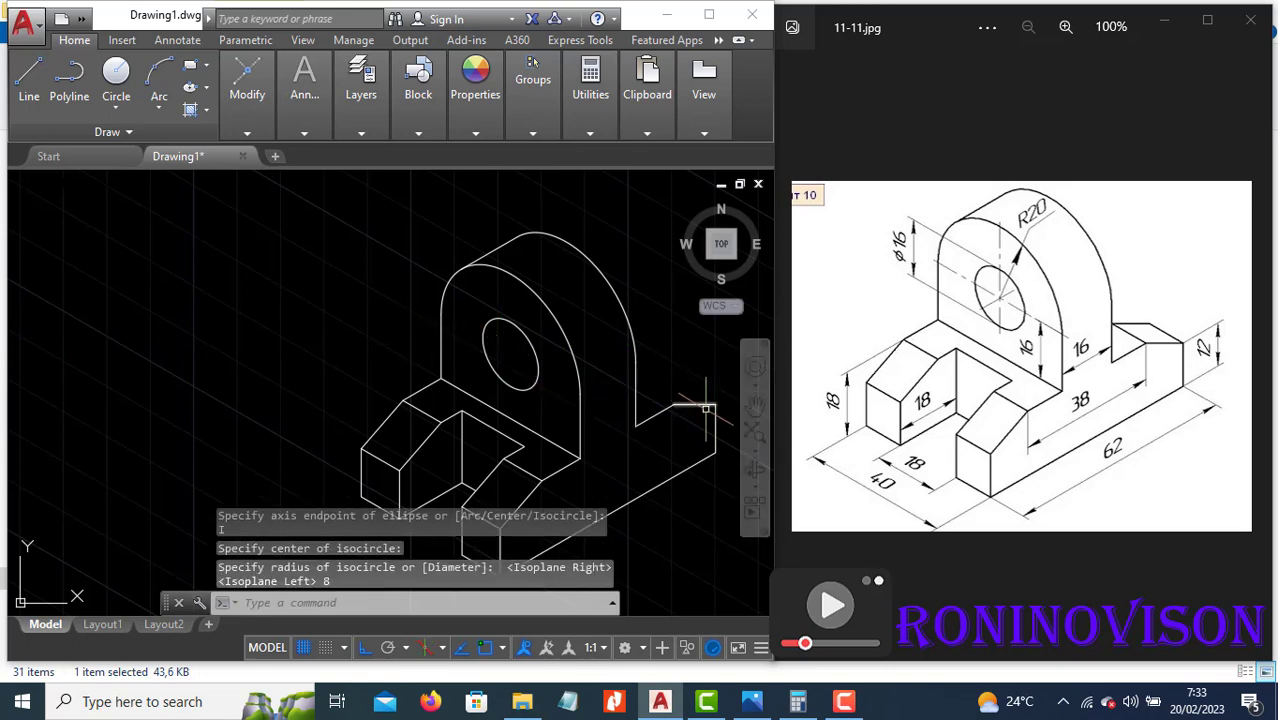
scroll(451, 423, "down", 2)
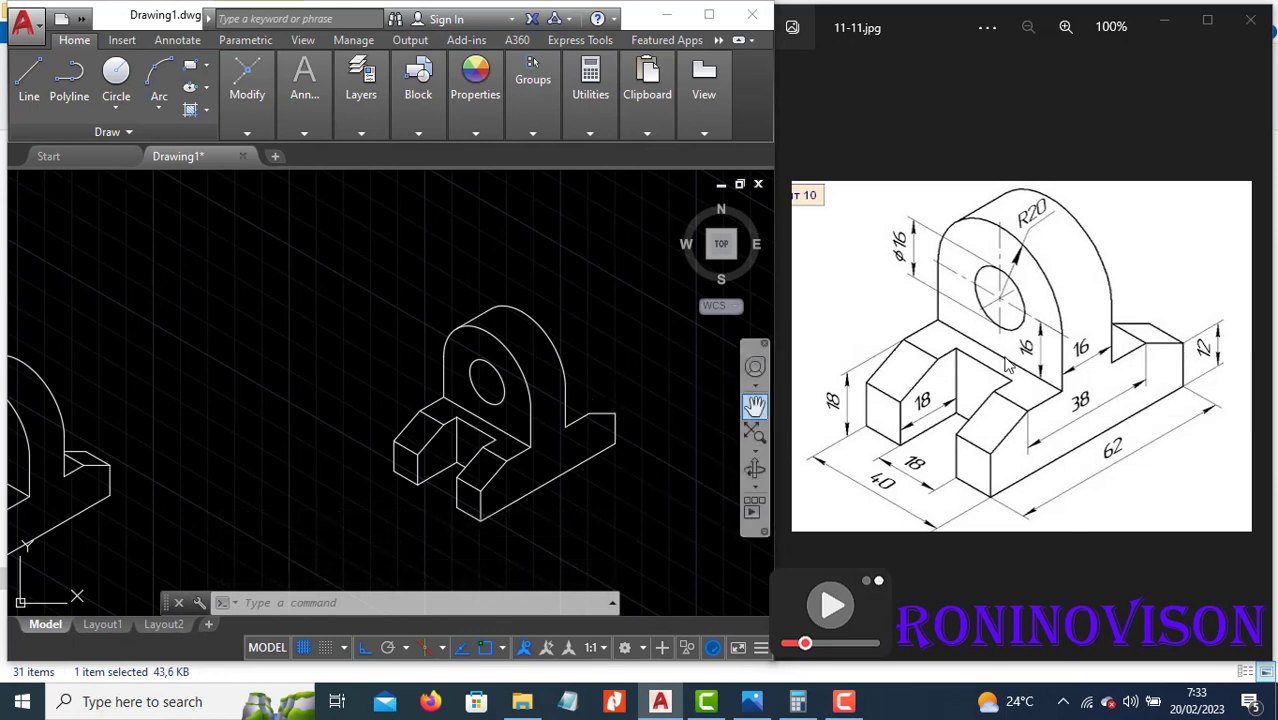
Copy the short ledge edges at the base's right end 11 units along the base.
scroll(523, 397, "up", 2)
left_click(648, 445)
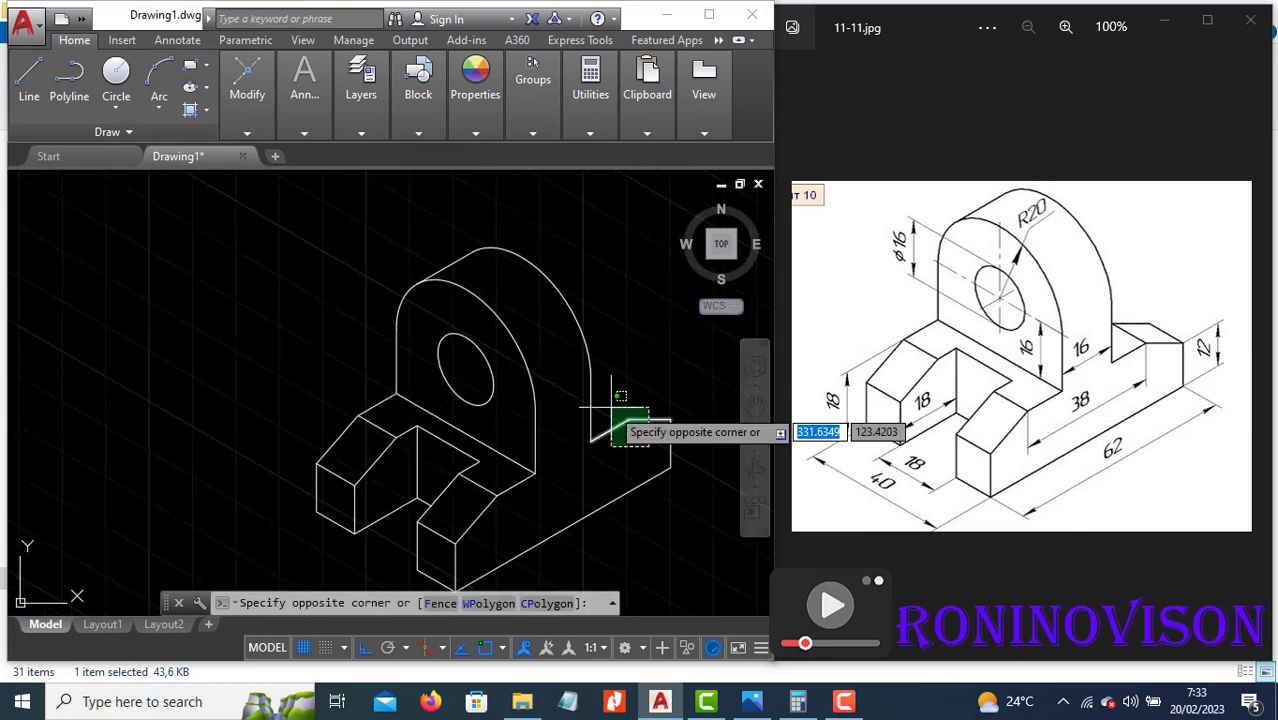
left_click(609, 406)
type("o")
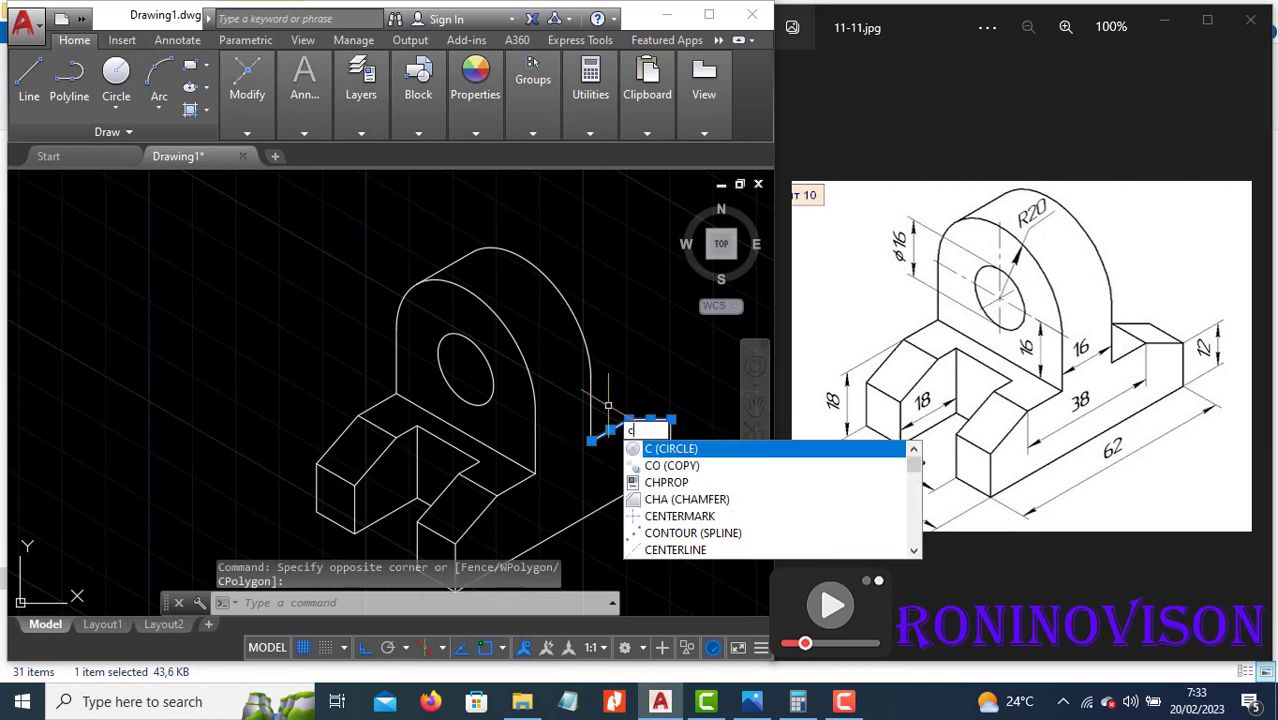
key("Return")
left_click(668, 421)
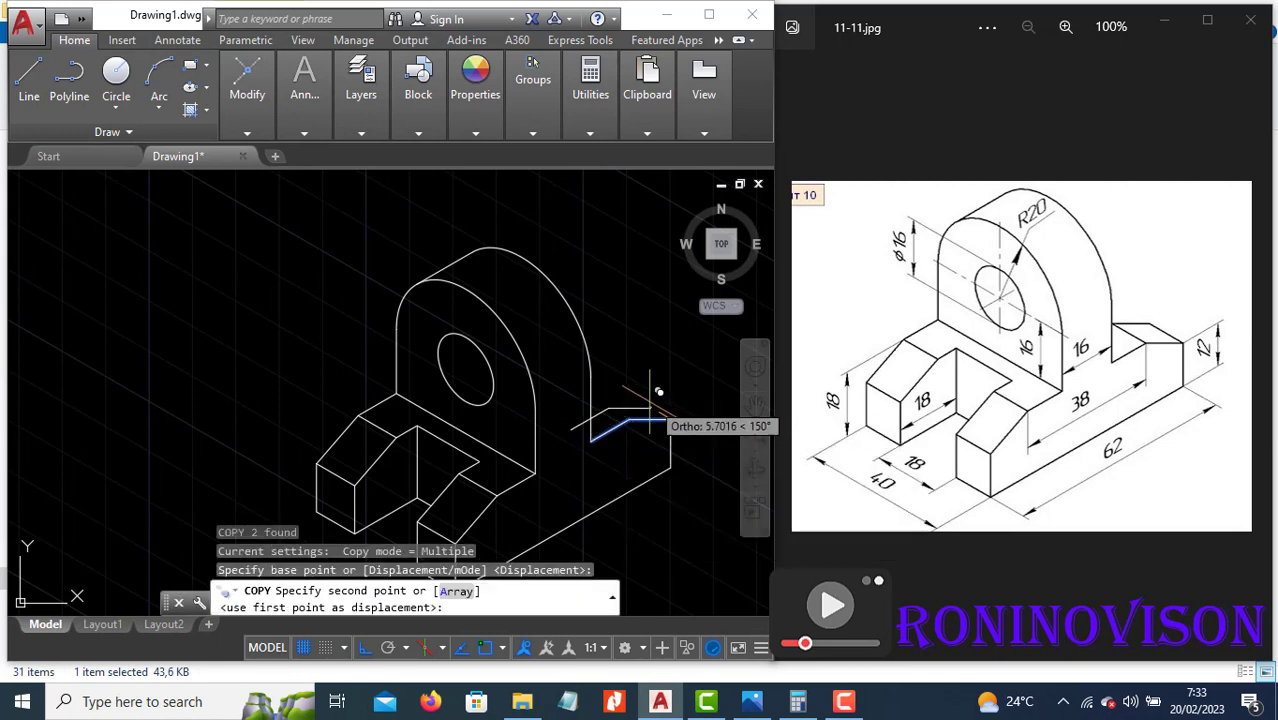
type("11")
key("Return")
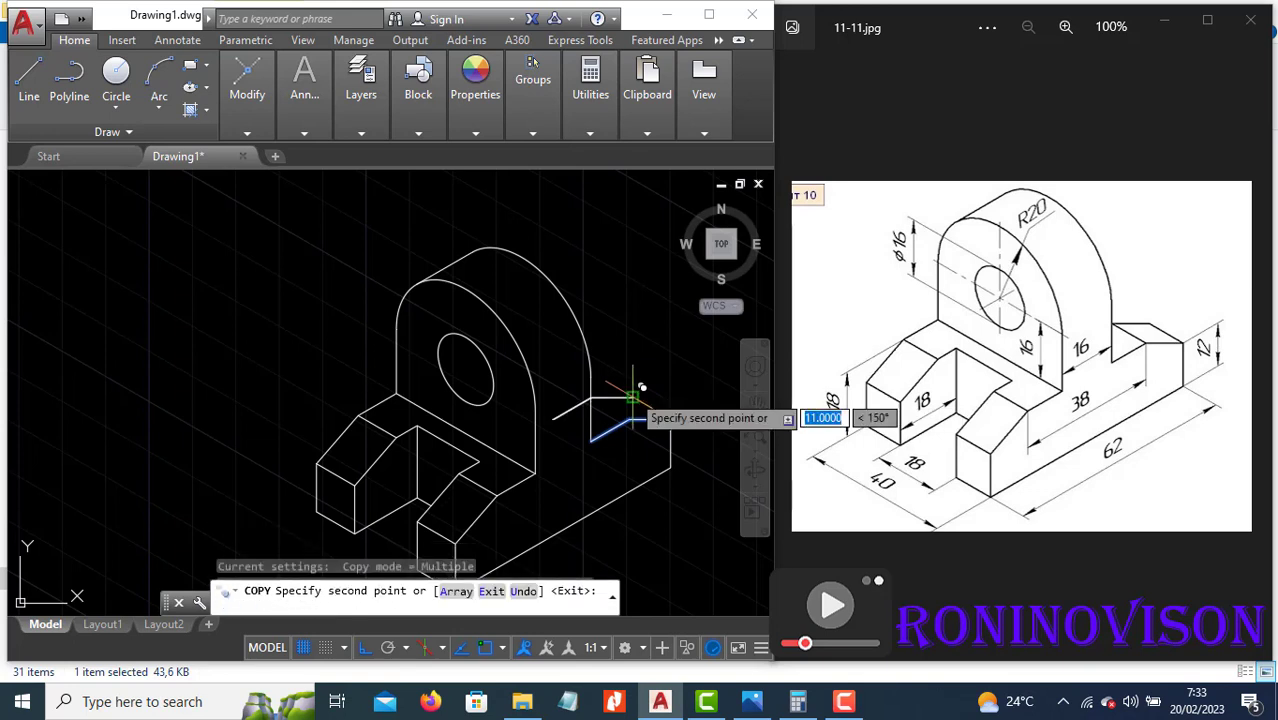
key("Escape")
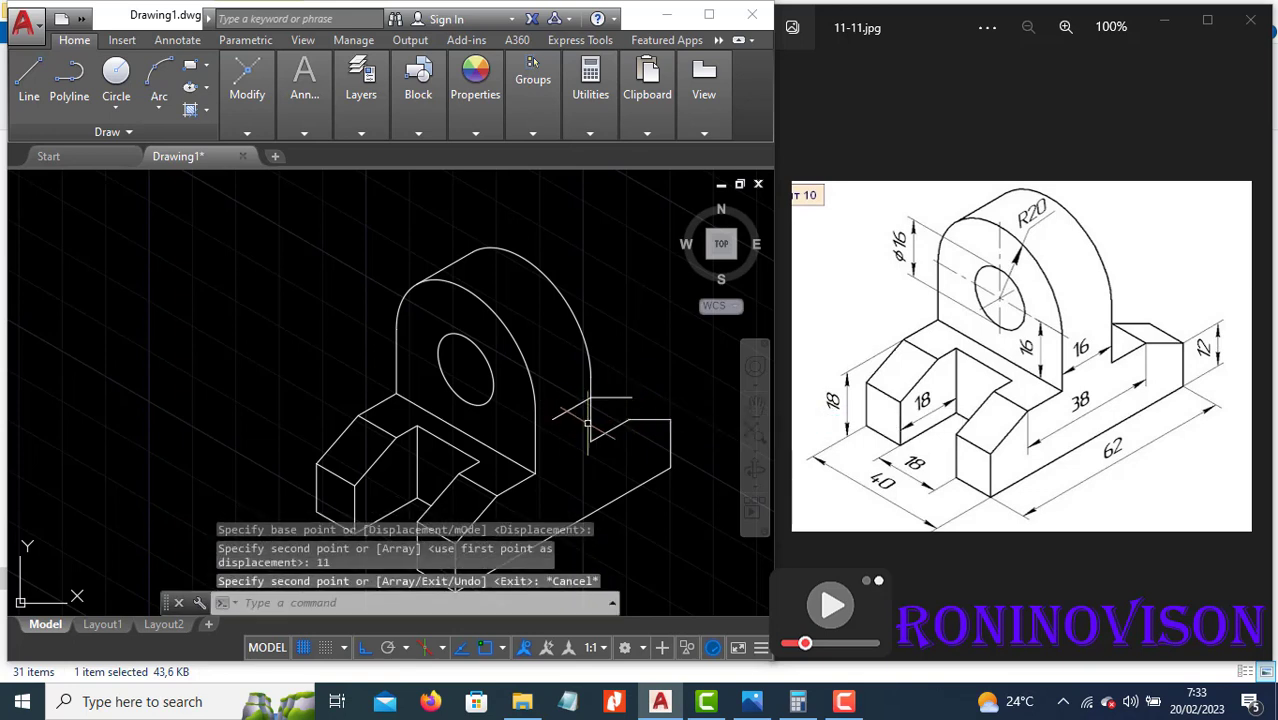
Erase the short stray line beside the upright after two abandoned line starts.
type("l")
key("Return")
left_click(670, 421)
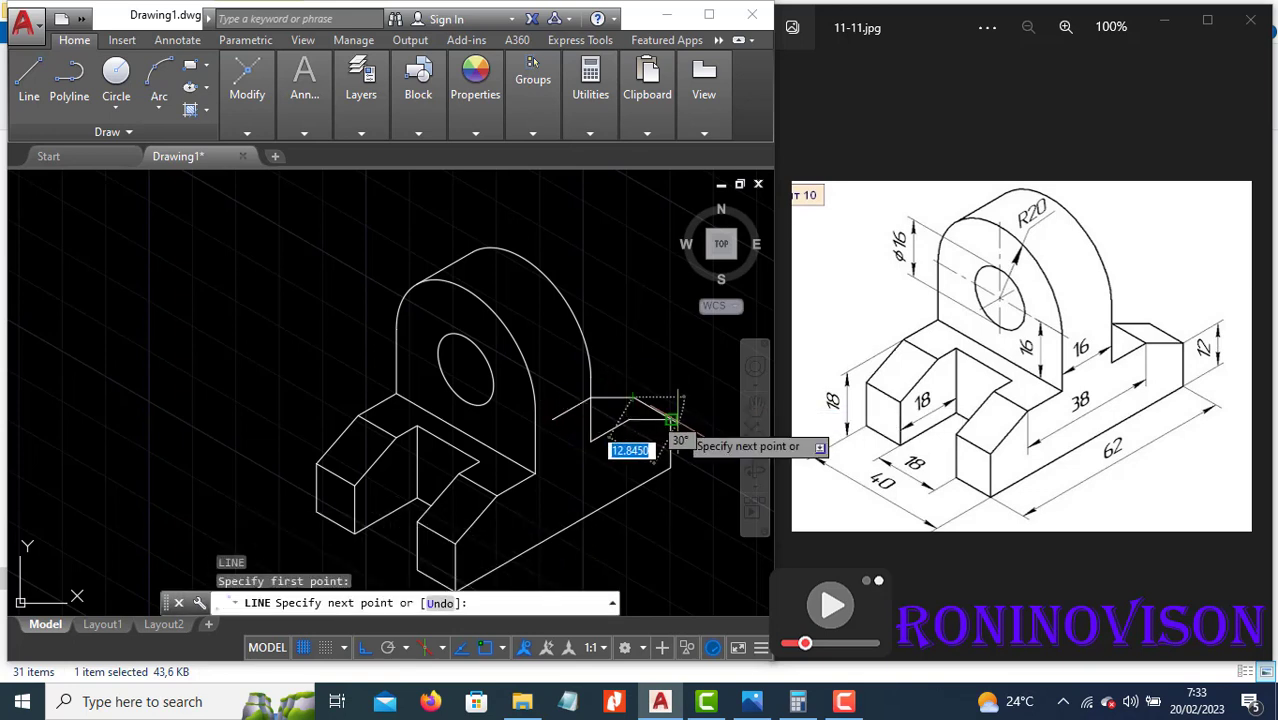
key("Escape")
key("Return")
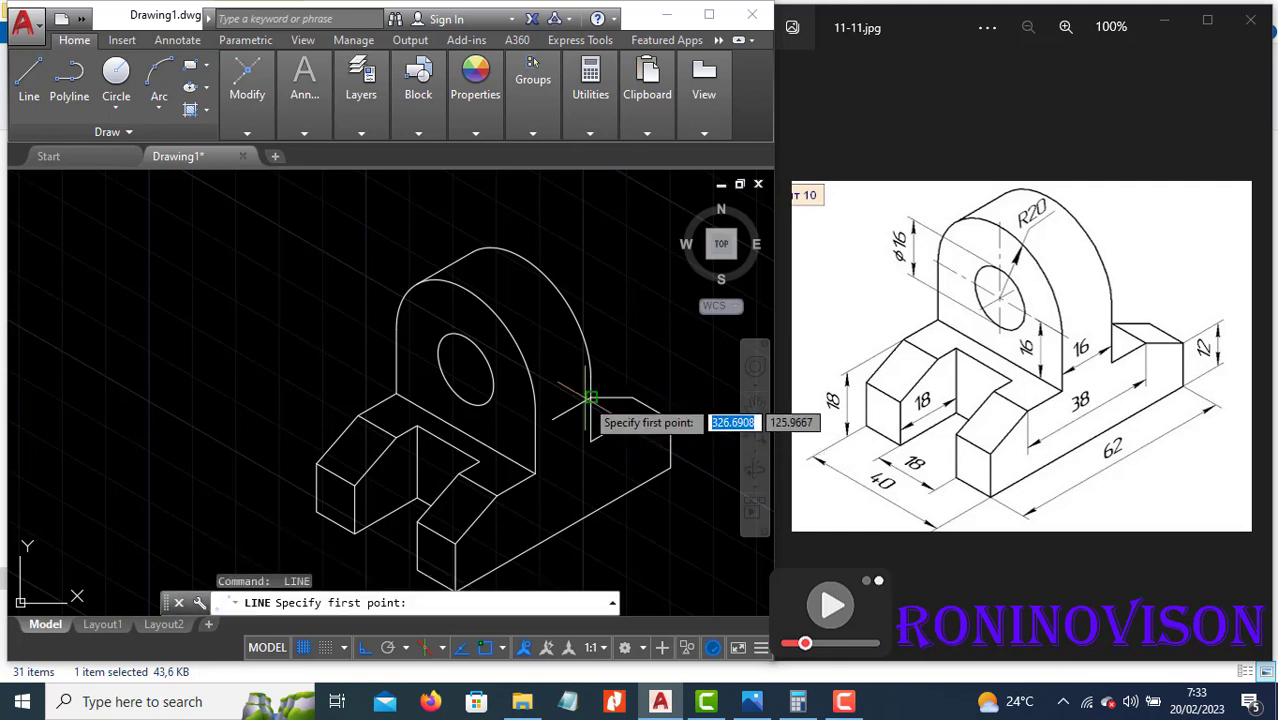
left_click(591, 399)
key("Escape")
left_click(579, 399)
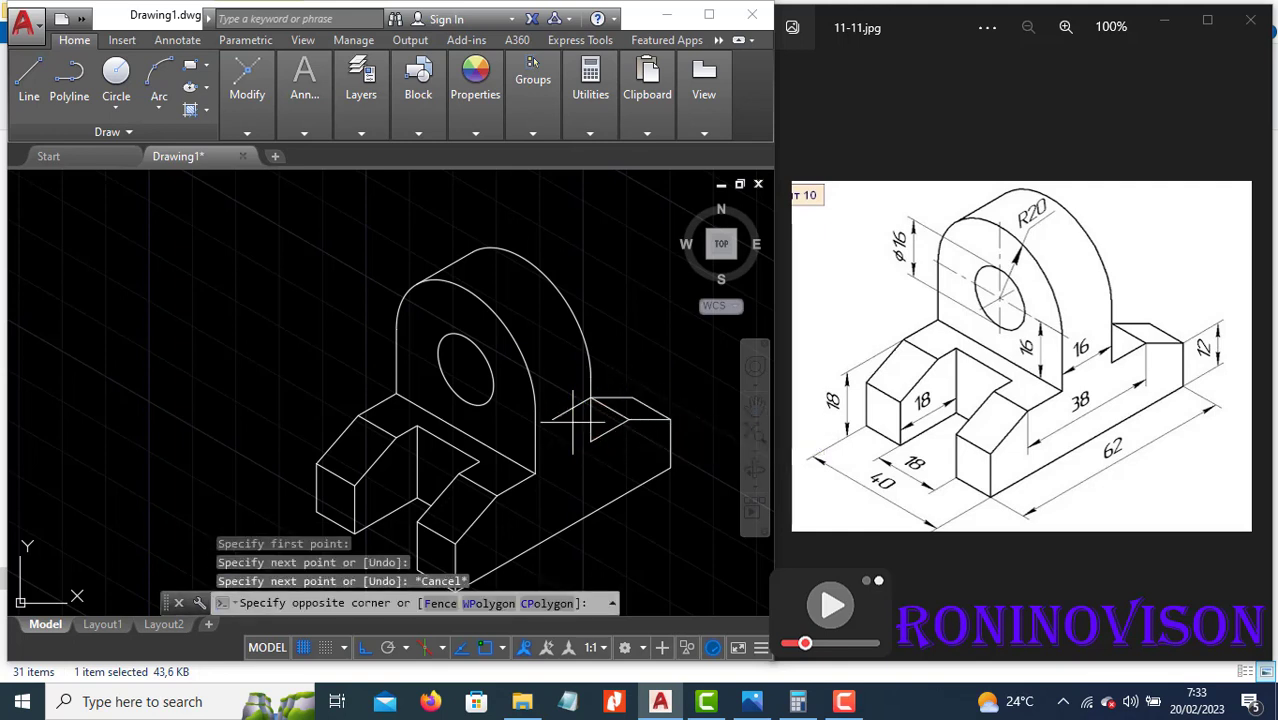
left_click(567, 411)
key("Return")
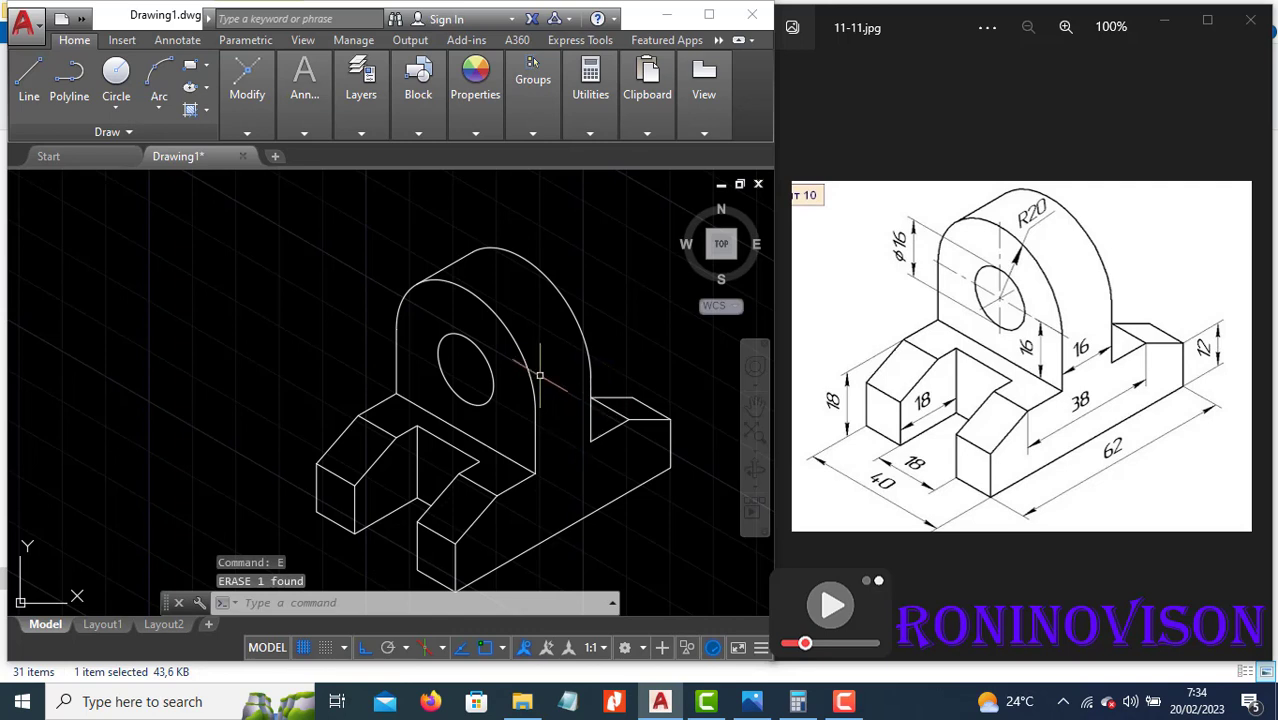
middle_click_drag(501, 425, 446, 402)
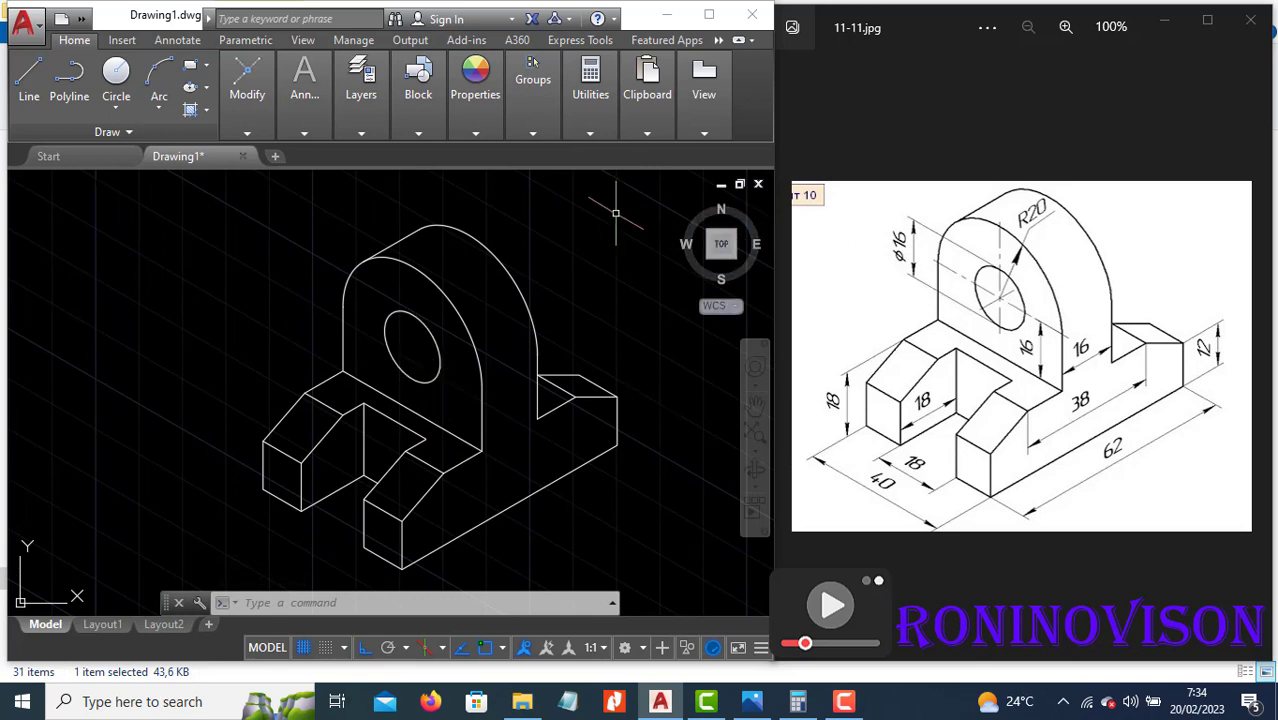
Add a 62 aligned dimension from the base's bottom corner to its right corner.
left_click(312, 135)
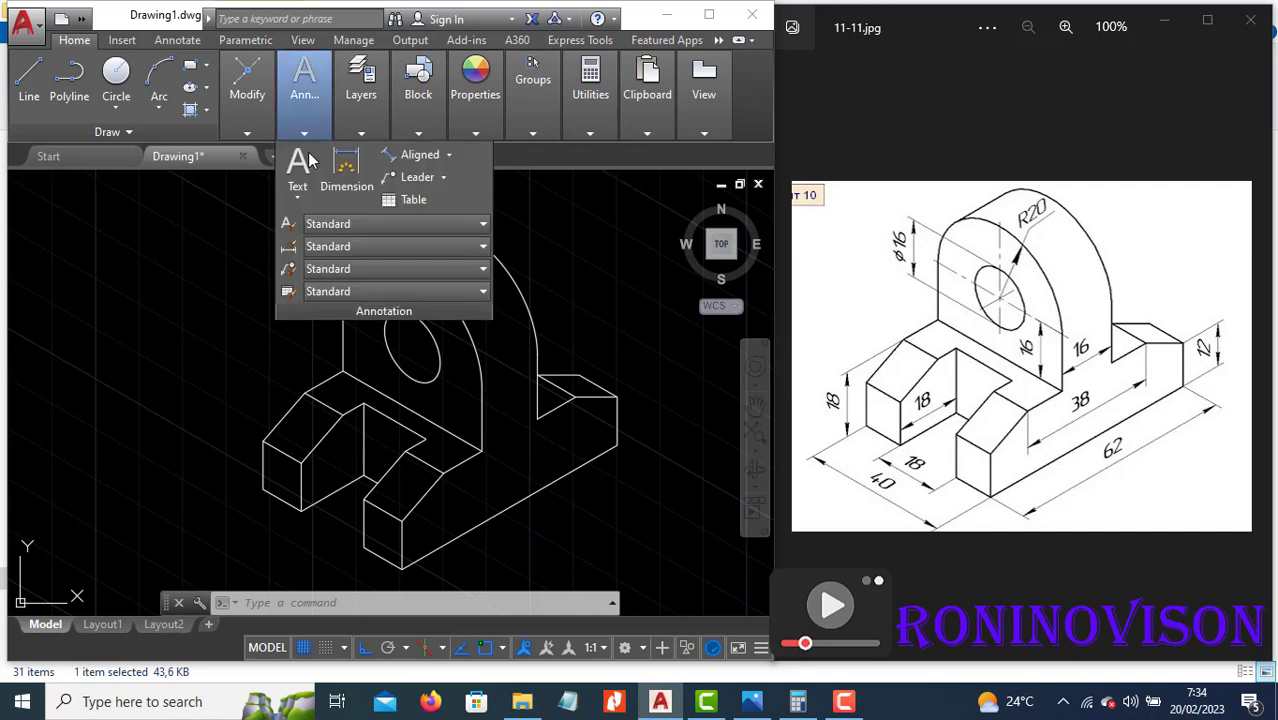
left_click(412, 155)
left_click(402, 567)
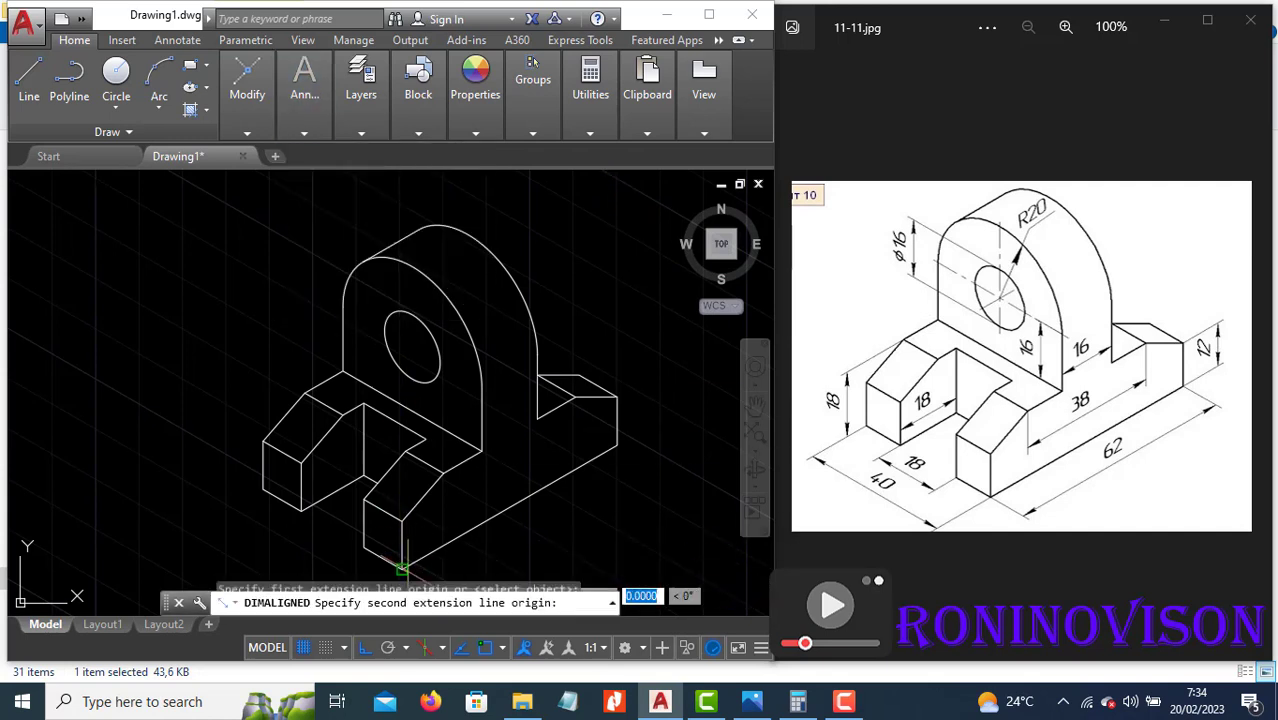
left_click(617, 447)
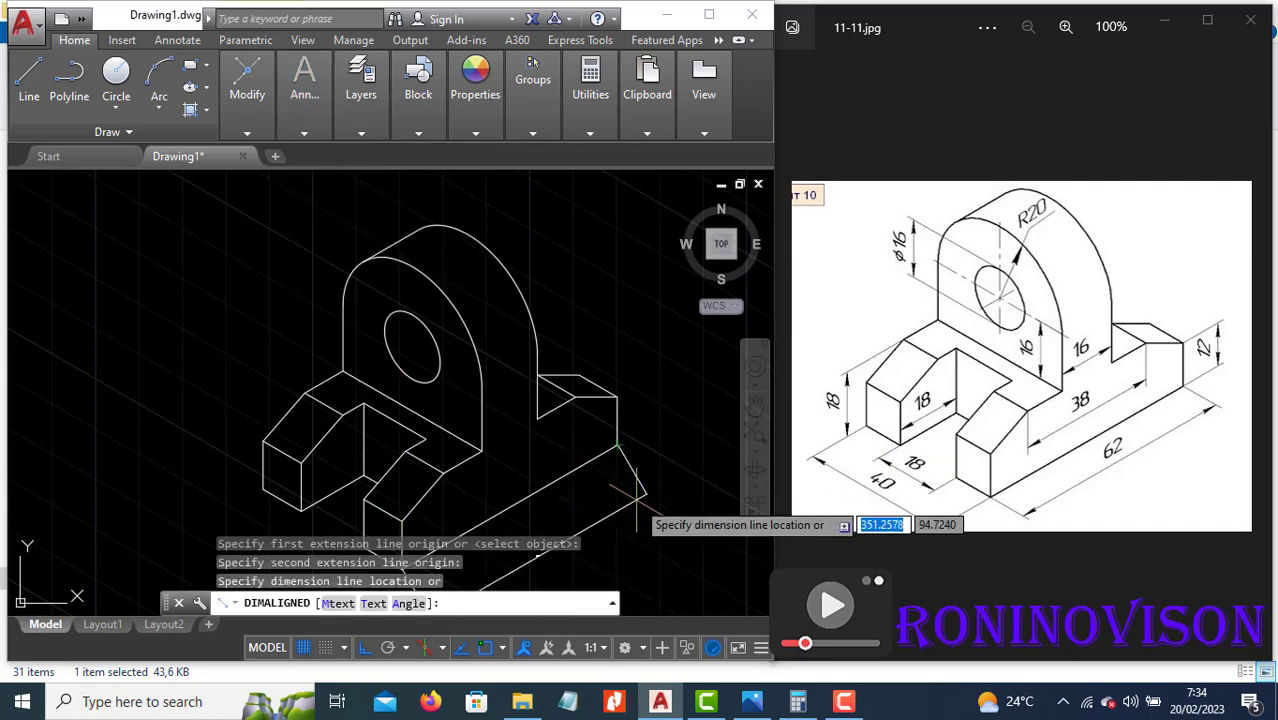
left_click(632, 494)
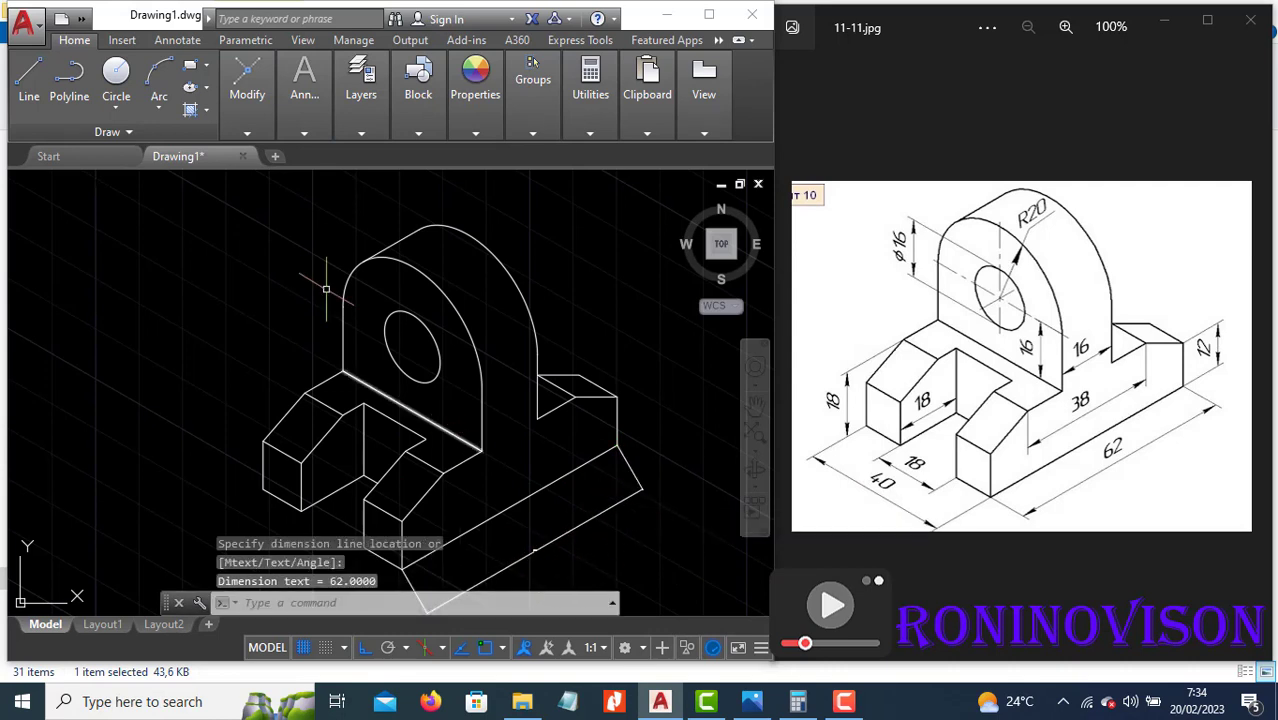
left_click(304, 132)
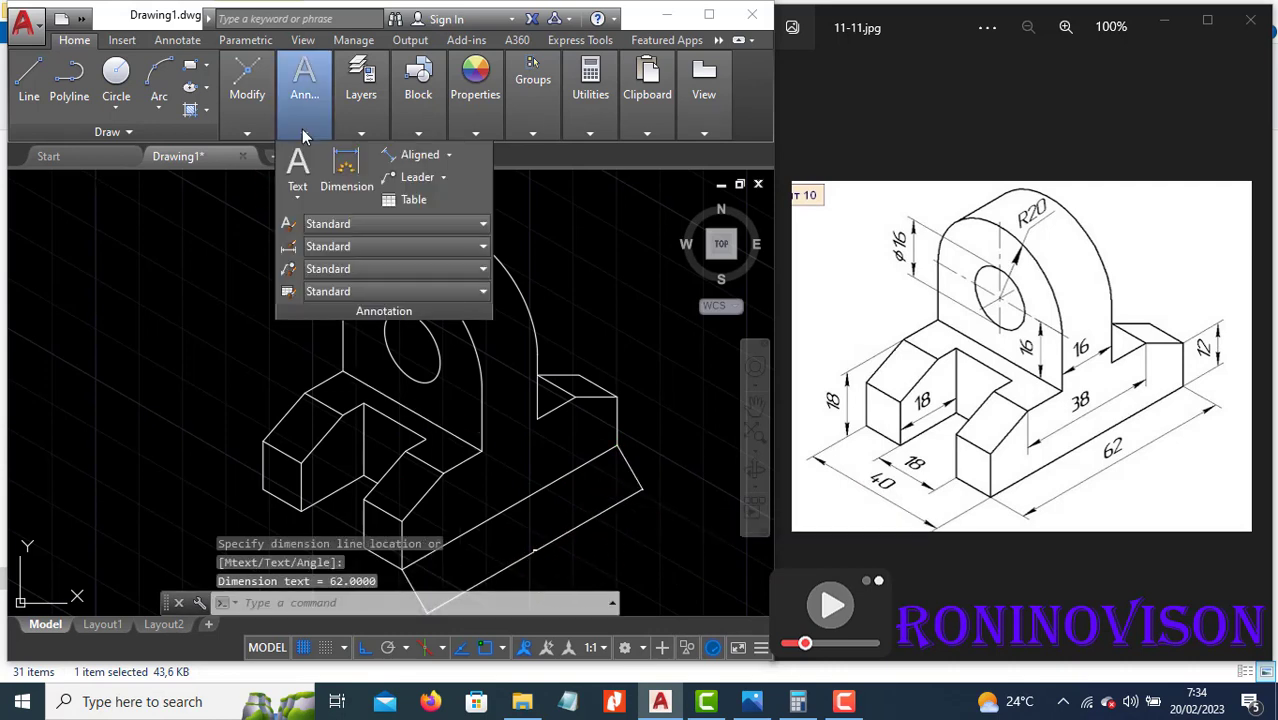
Give the Standard style text height 4, offset 2, ISO-aligned text placed above the line.
left_click(395, 246)
left_click(404, 360)
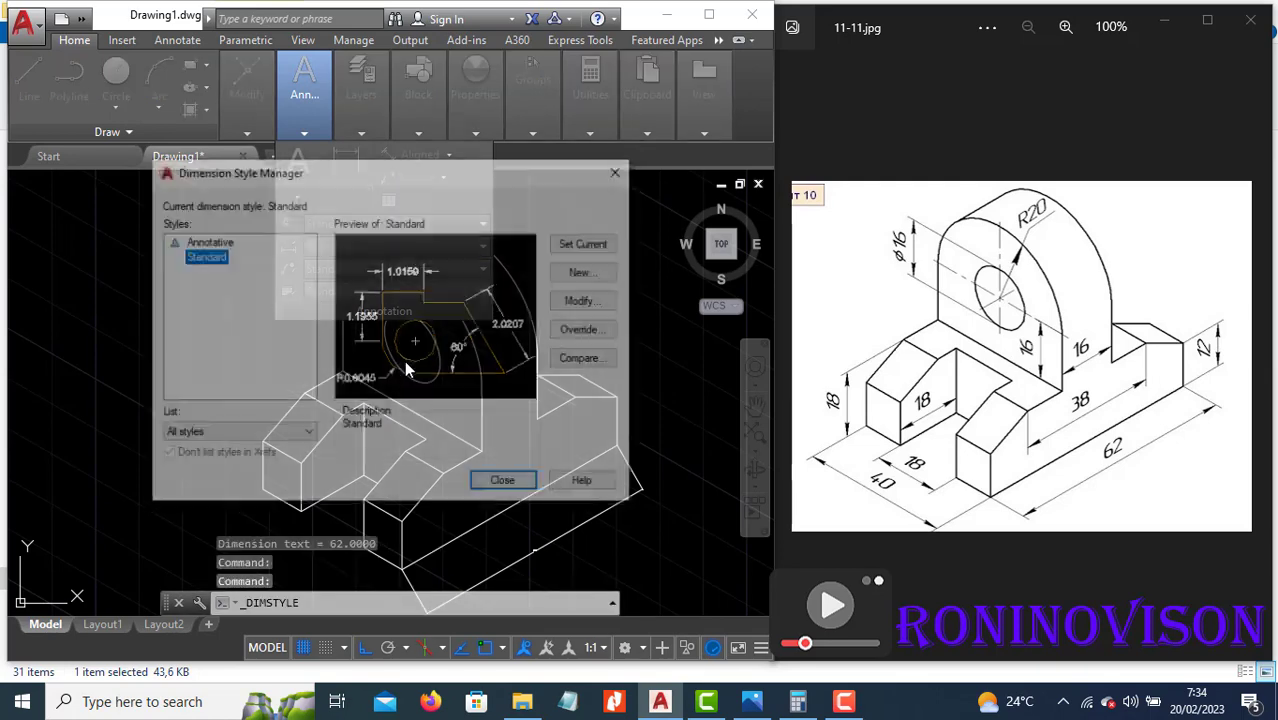
left_click(586, 301)
left_click(536, 143)
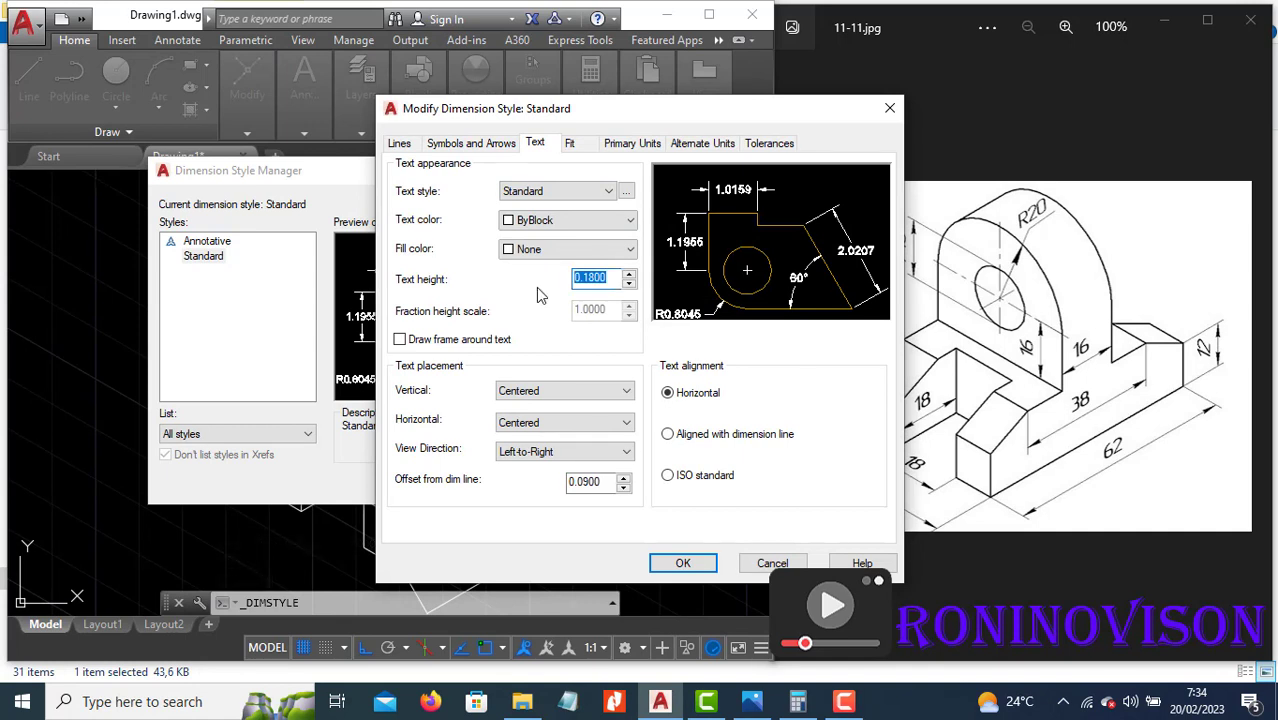
type("4")
double_click(601, 484)
type("2")
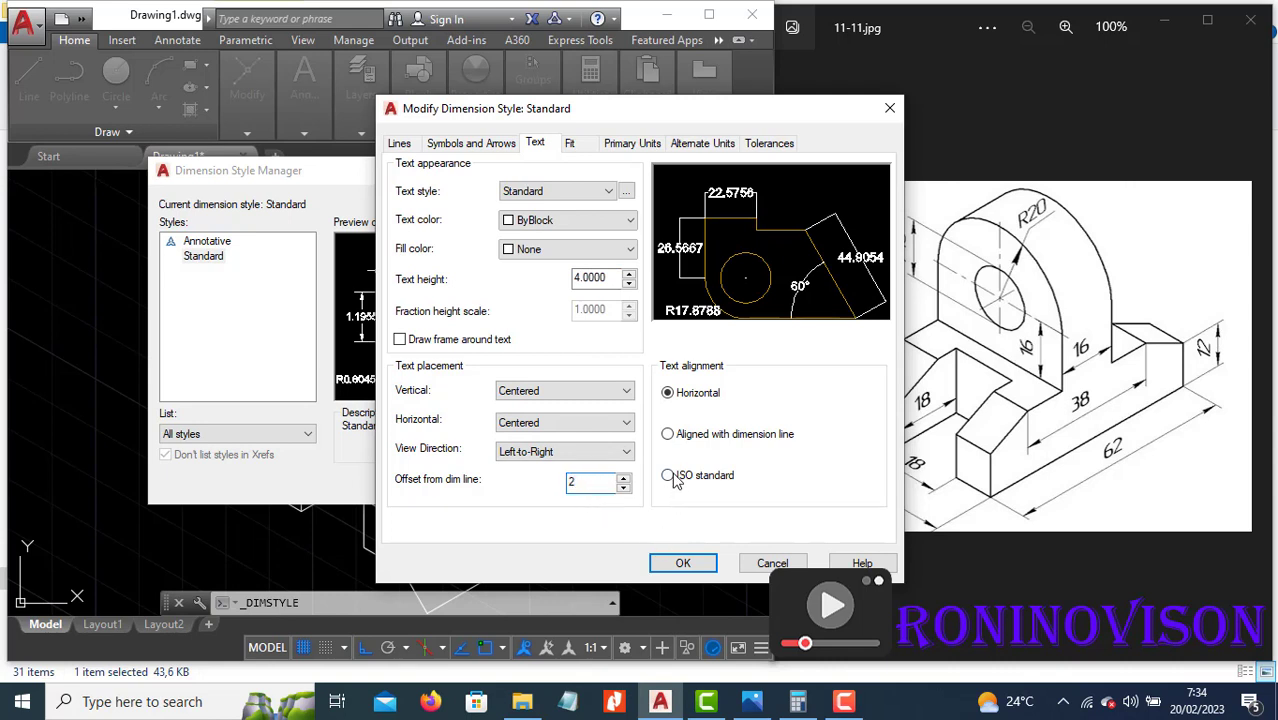
left_click(669, 476)
left_click(596, 391)
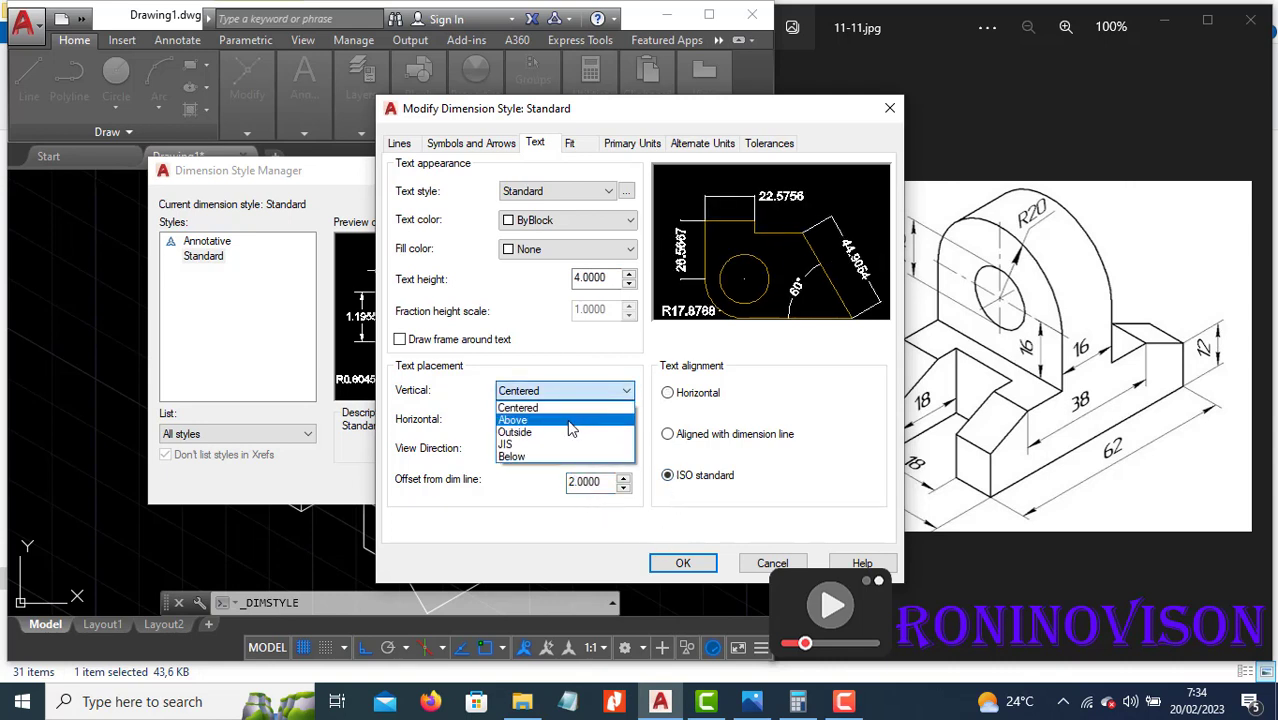
left_click(567, 420)
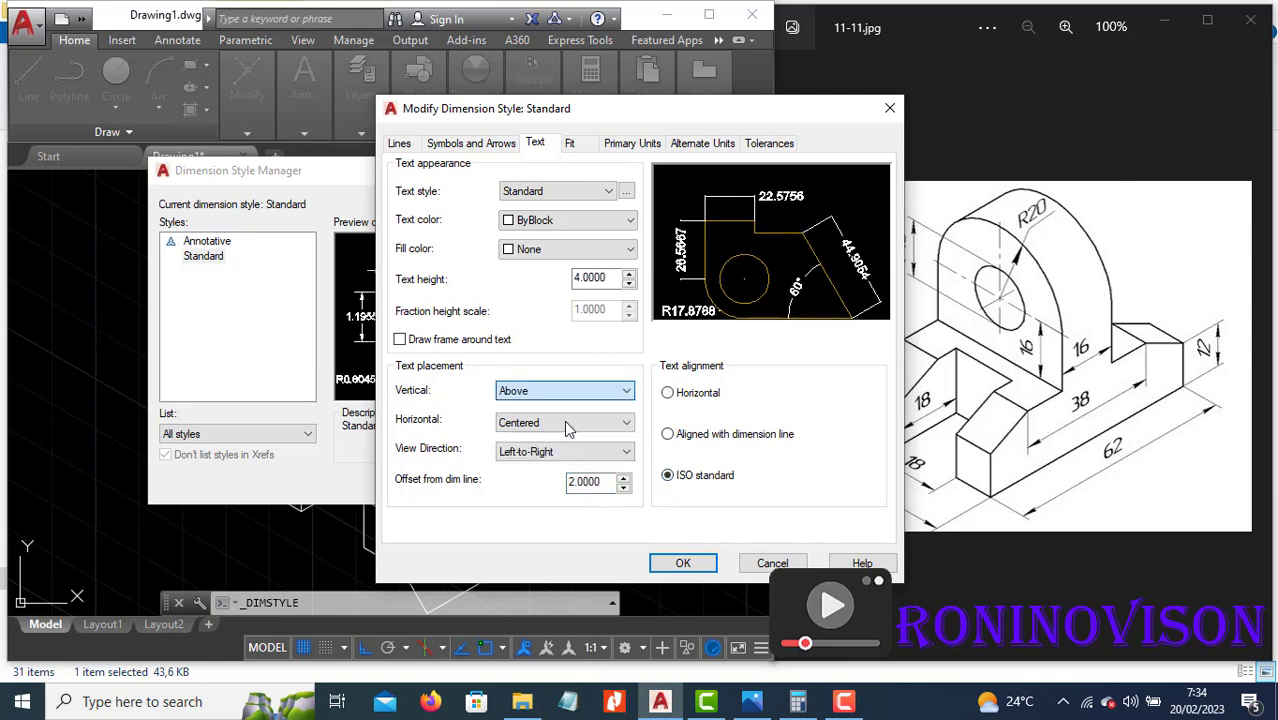
Set whole-number precision and arrow size 2, then apply and close the style manager.
left_click(632, 143)
left_click(612, 210)
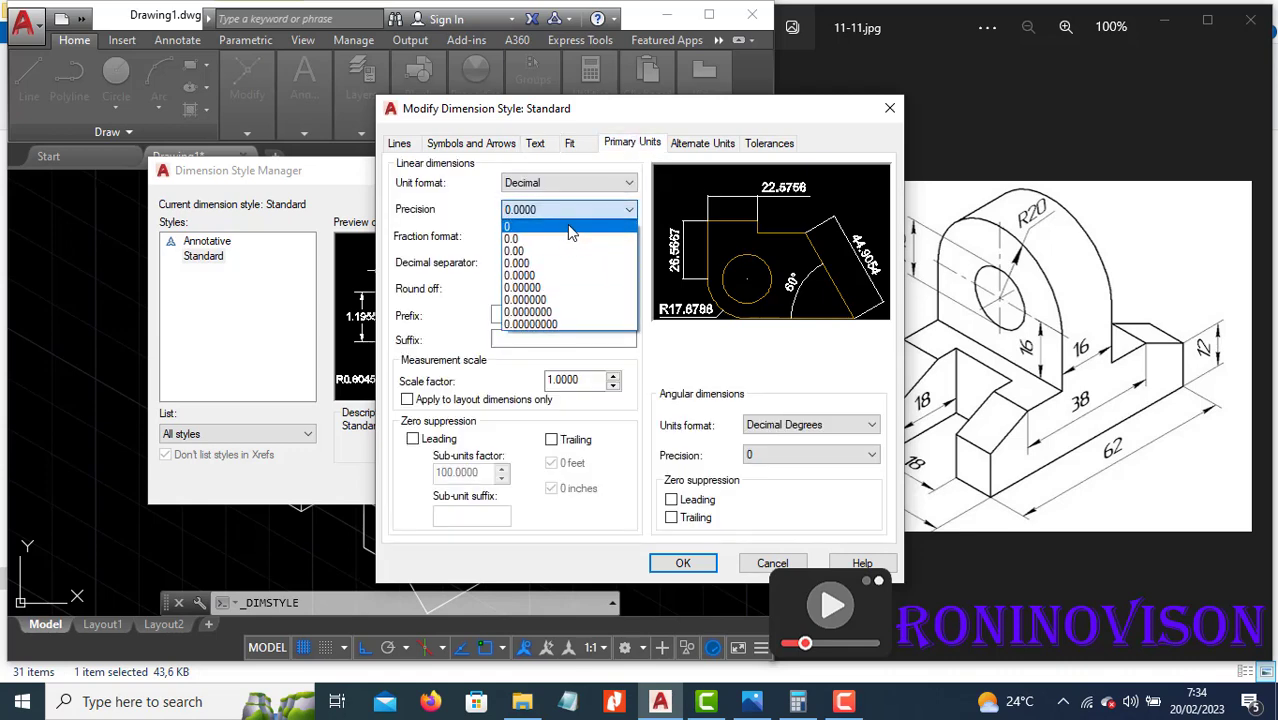
left_click(570, 229)
left_click(472, 143)
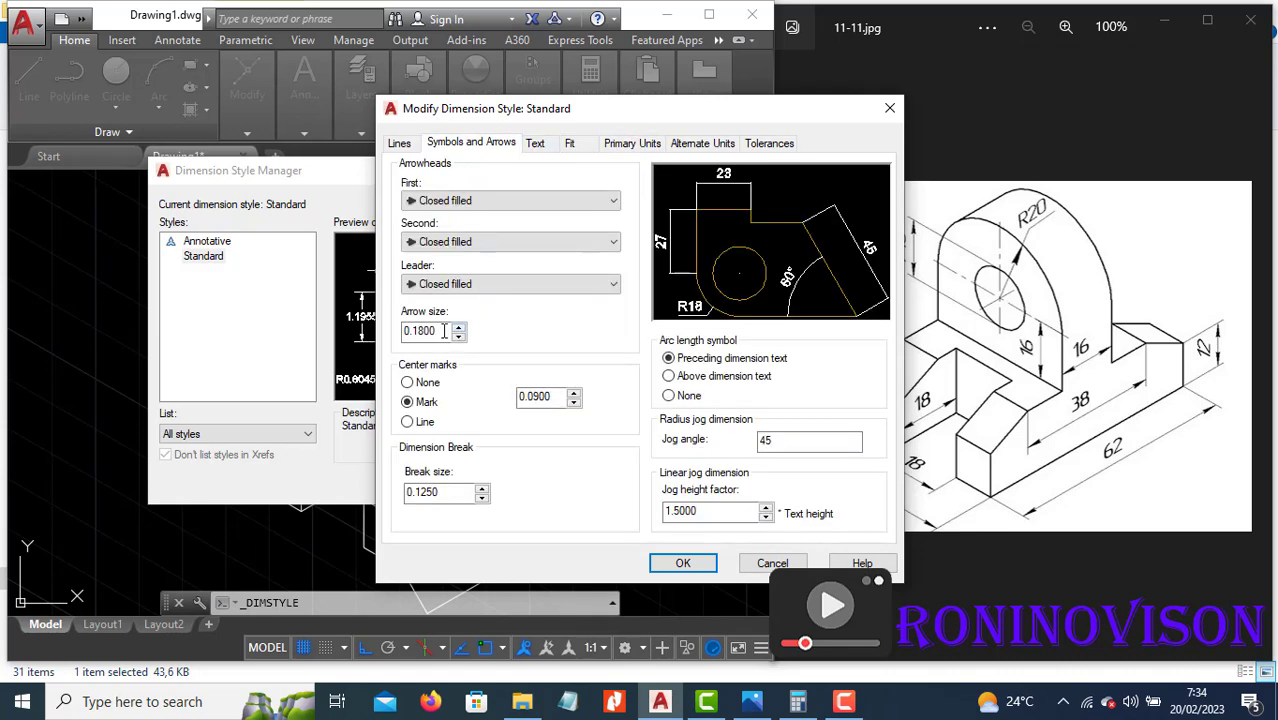
double_click(533, 397)
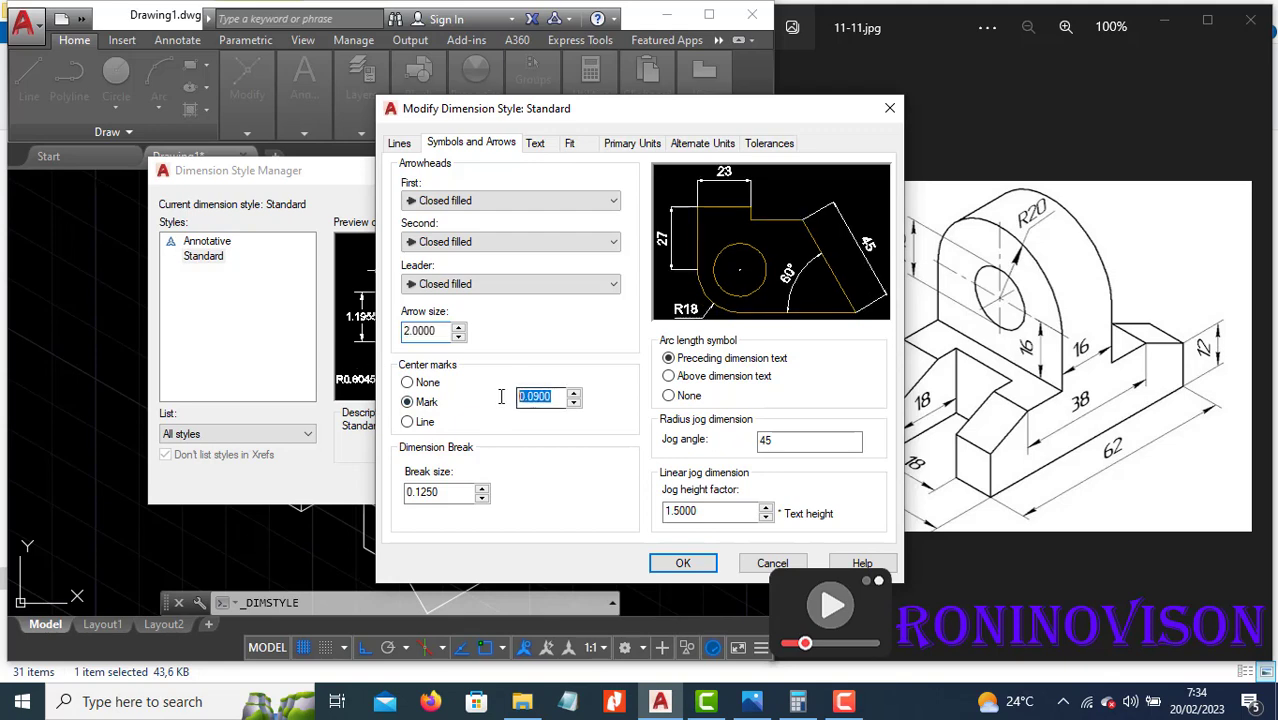
type("1")
left_click_drag(468, 490, 378, 497)
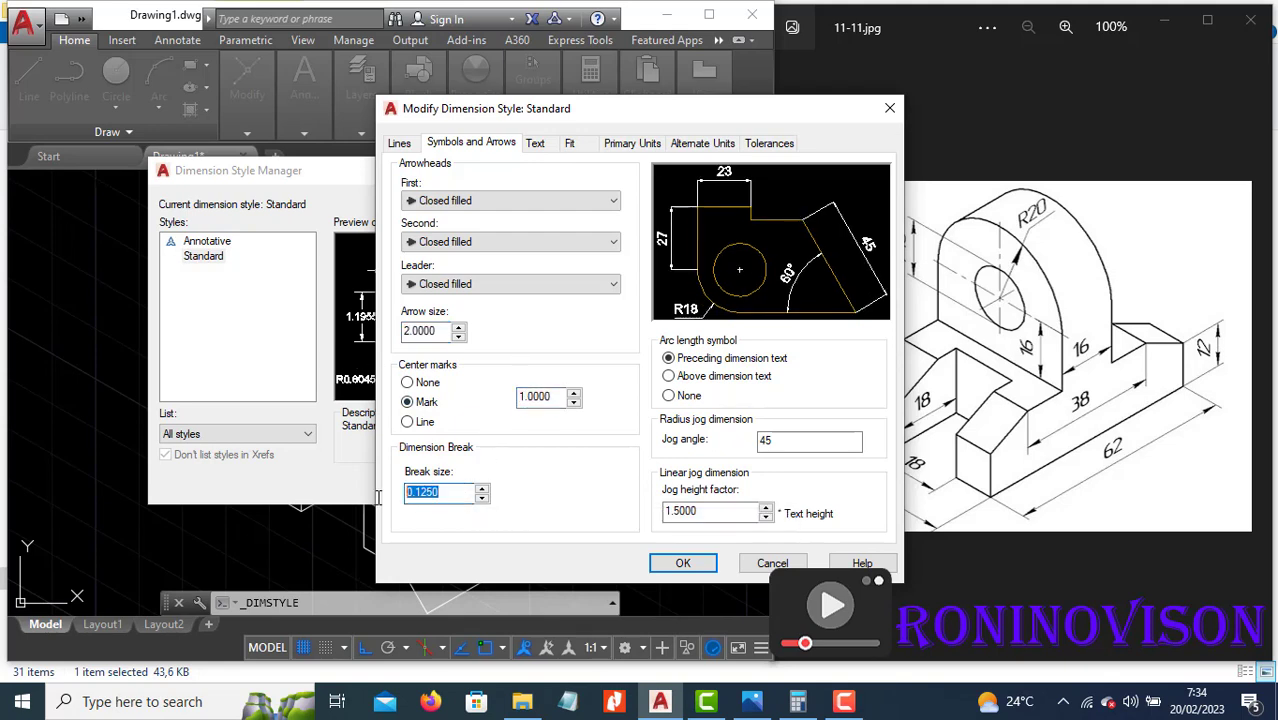
left_click(684, 564)
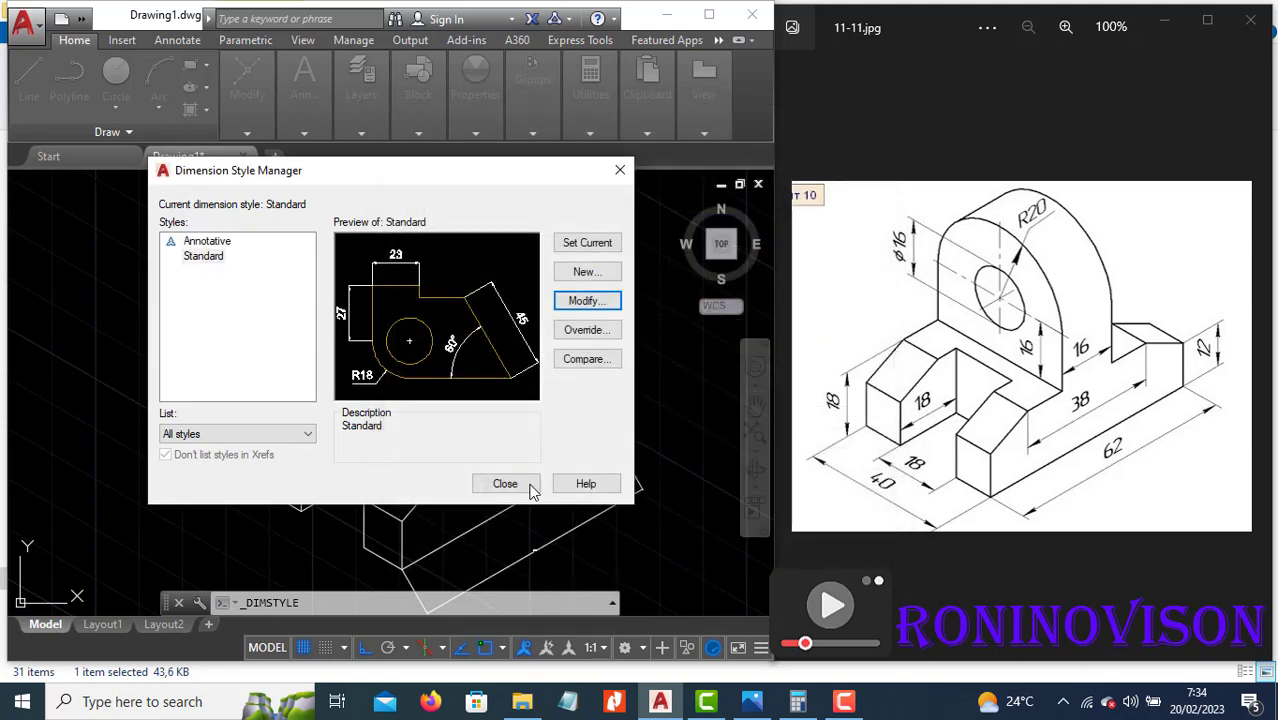
left_click(508, 487)
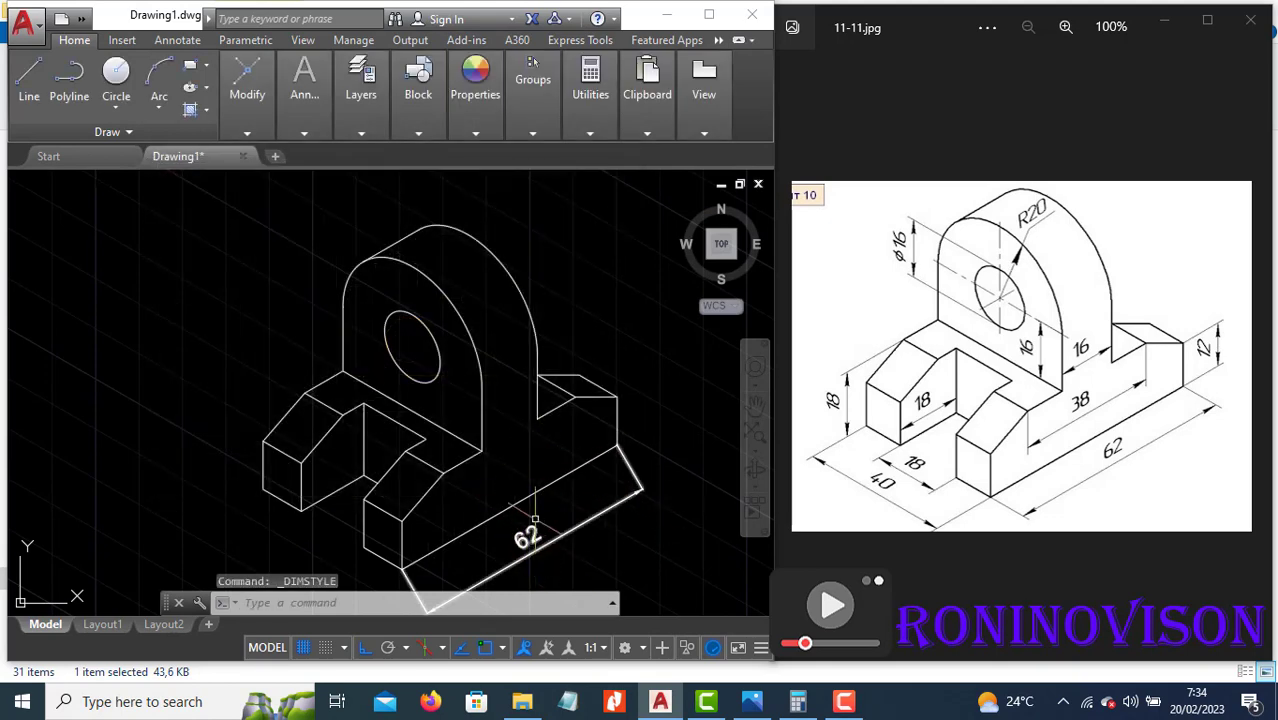
Change the Standard dimension style to text height 3 with a 1-unit offset from the dimension line.
left_click(296, 127)
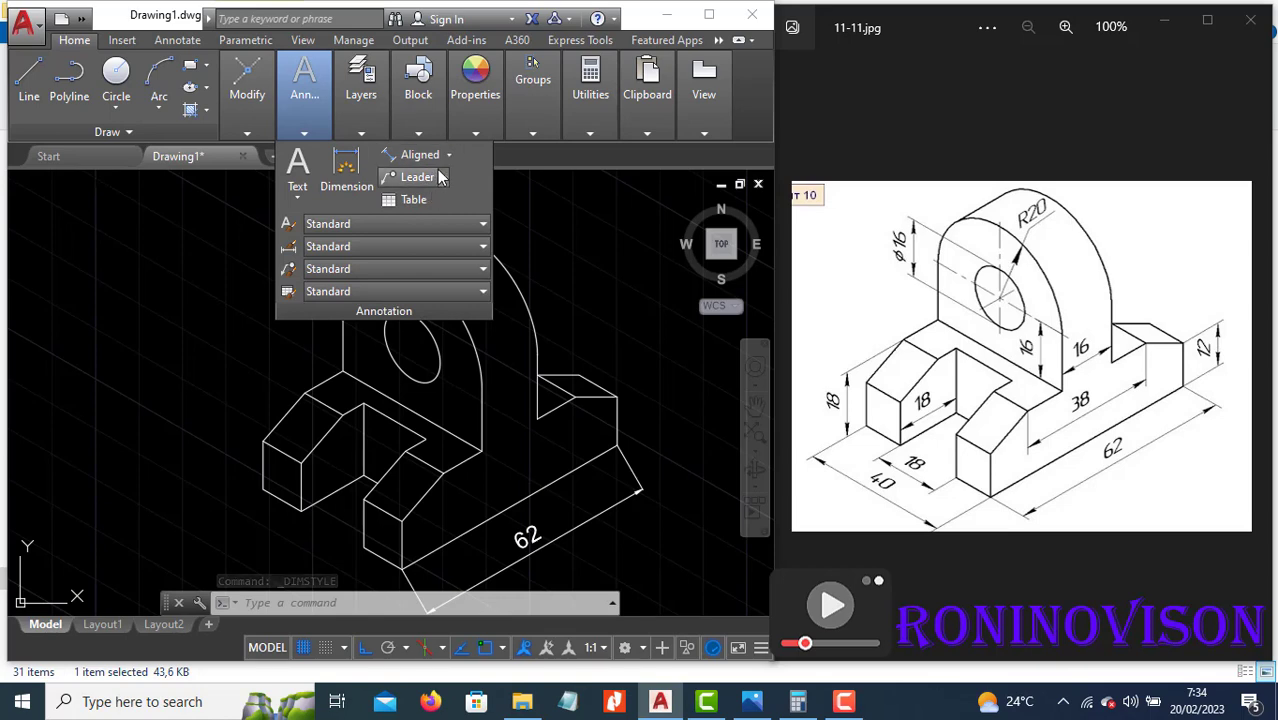
left_click(418, 249)
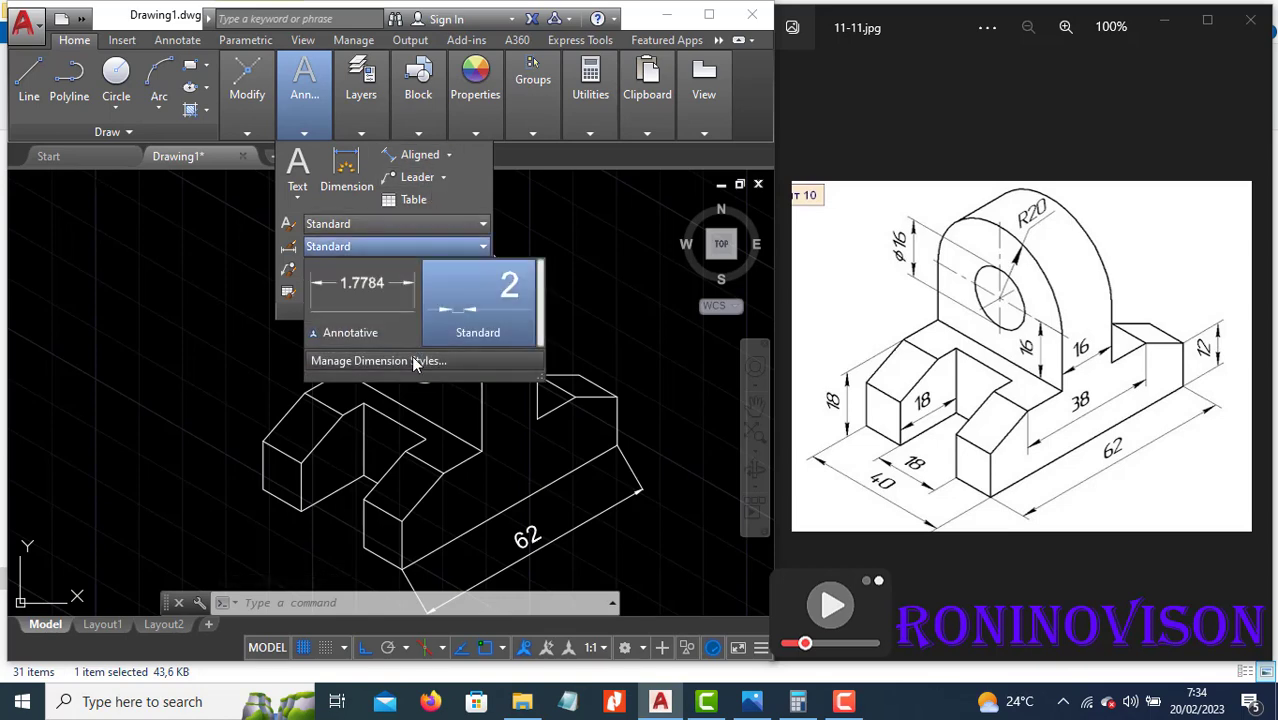
left_click(415, 362)
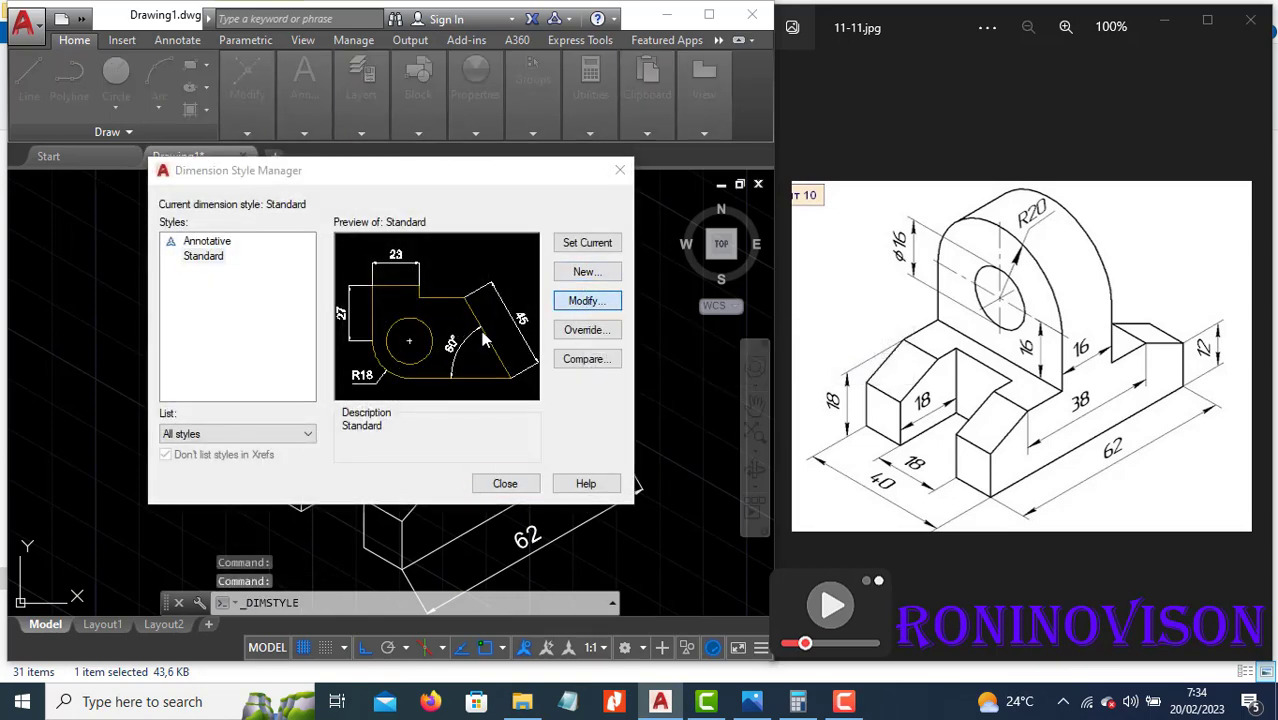
key("Return")
left_click(537, 146)
type("3")
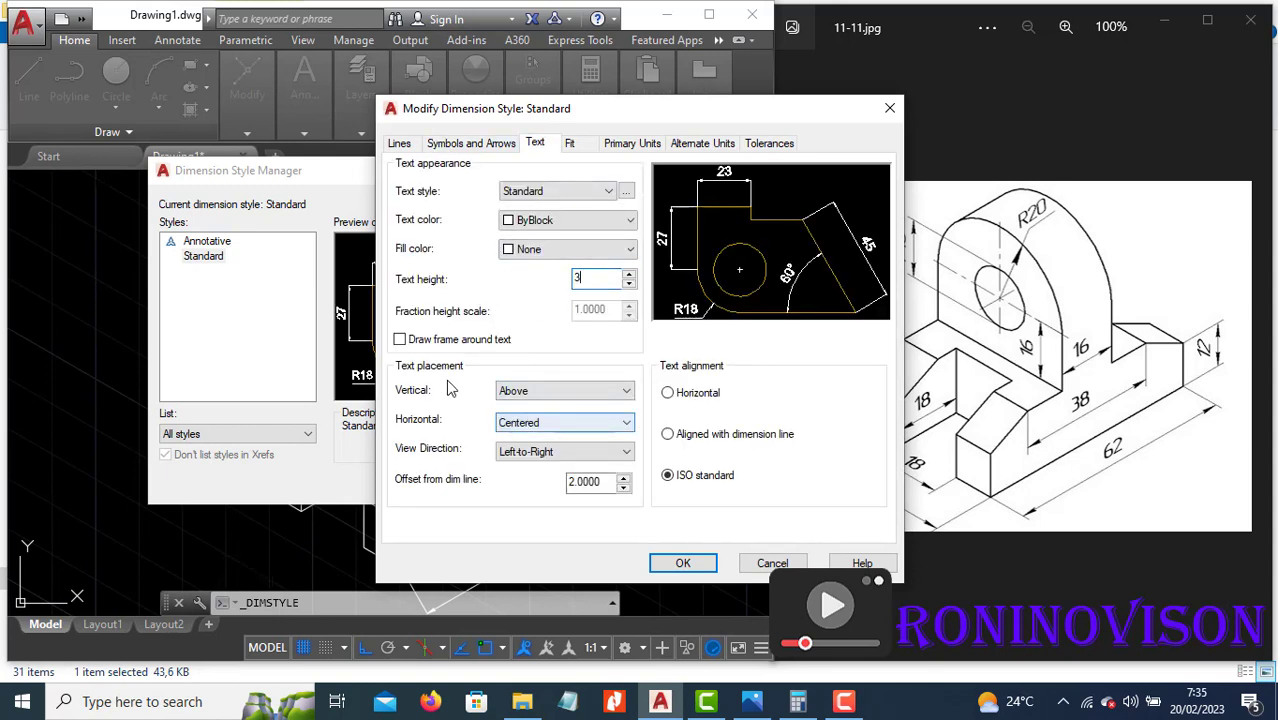
left_click(605, 482)
type("1")
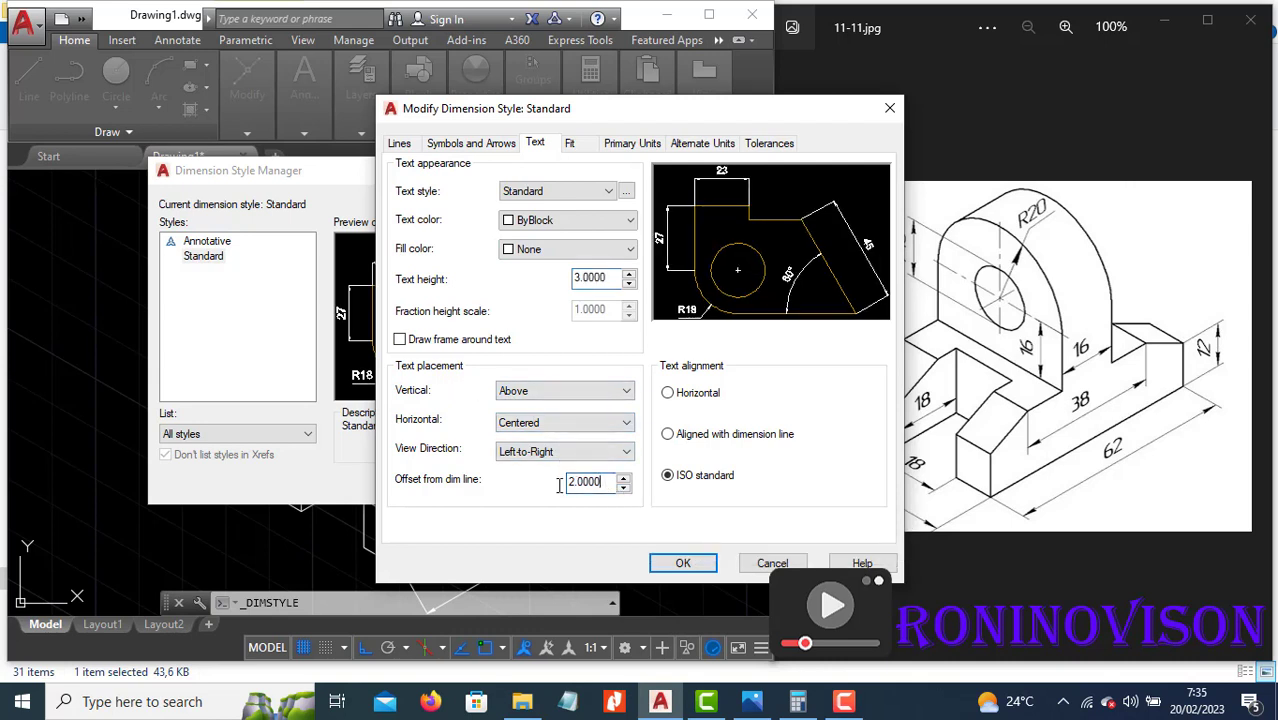
left_click(473, 146)
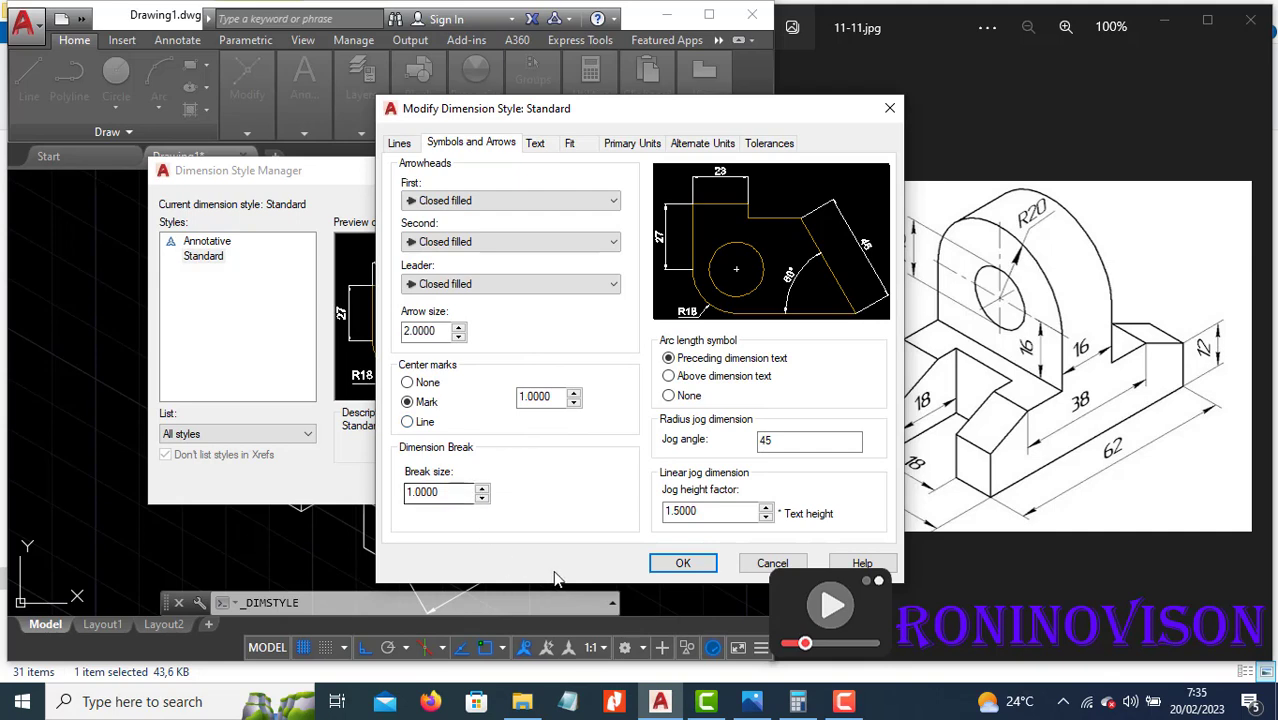
left_click(684, 566)
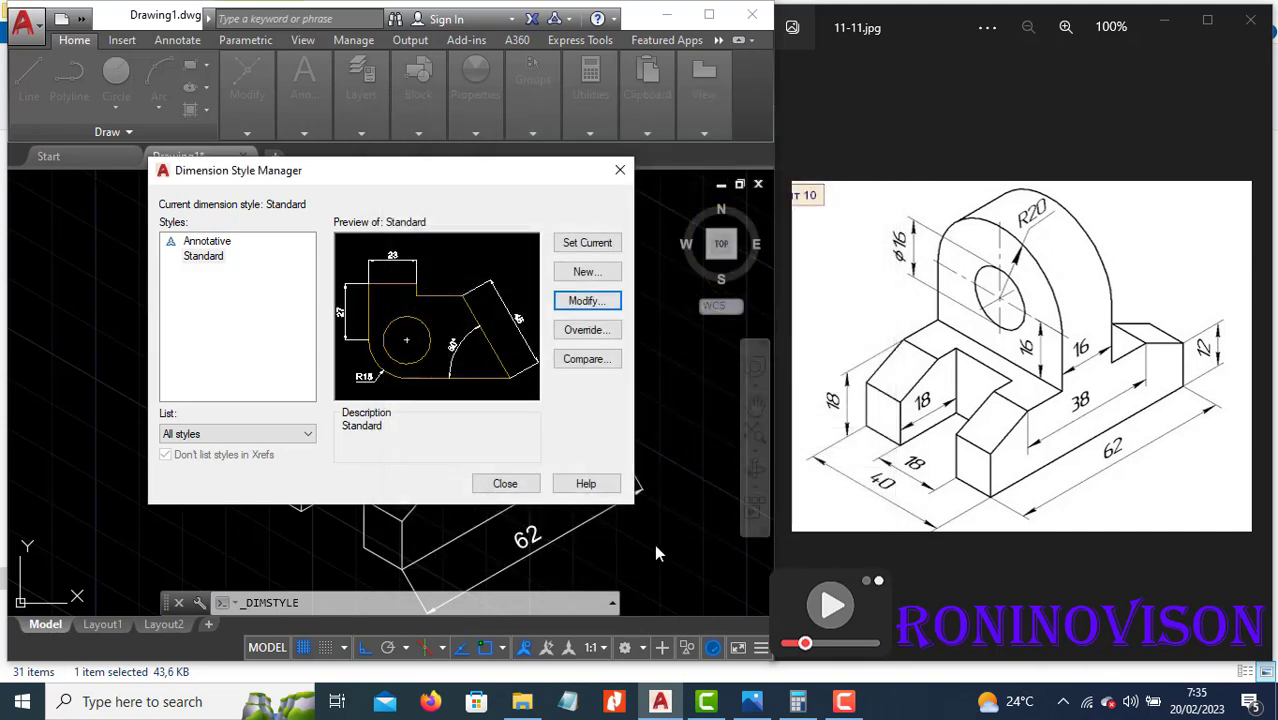
left_click(506, 484)
Recentre the view and add the aligned 40 dimension on the front-left base edge.
scroll(495, 354, "down", 2)
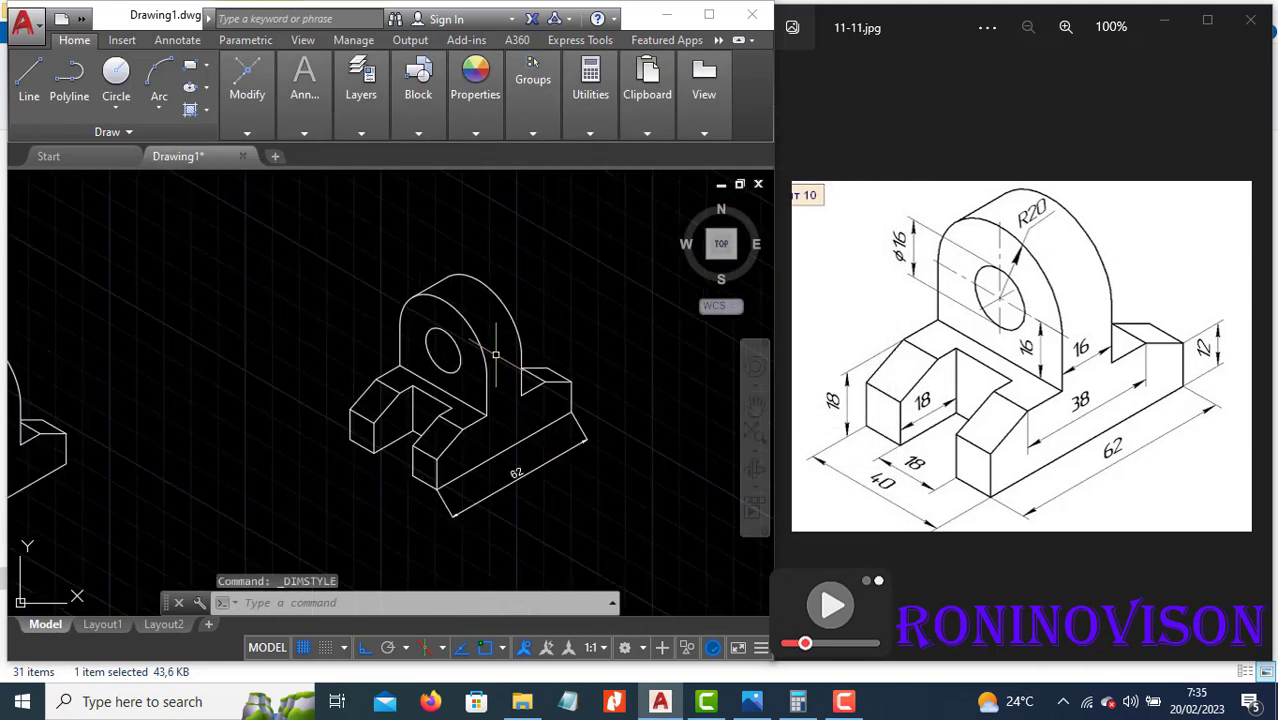
scroll(507, 418, "up", 2)
middle_click(504, 421)
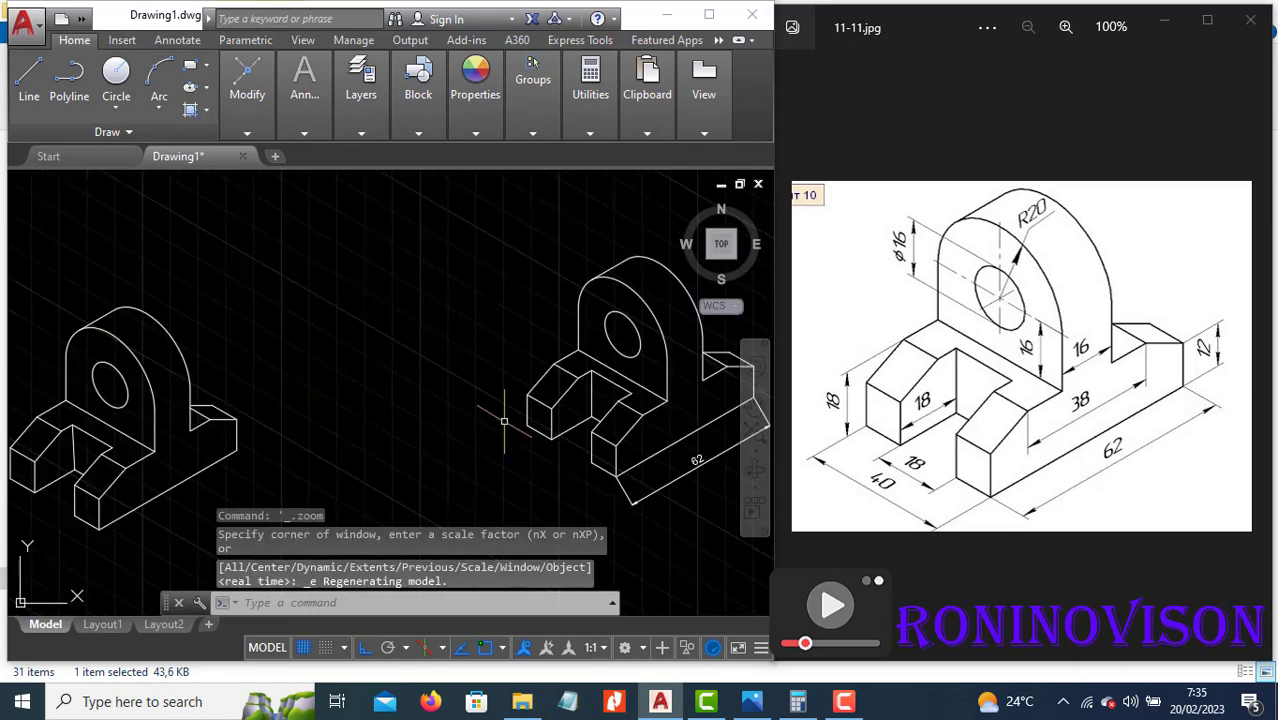
middle_click_drag(549, 438, 463, 455)
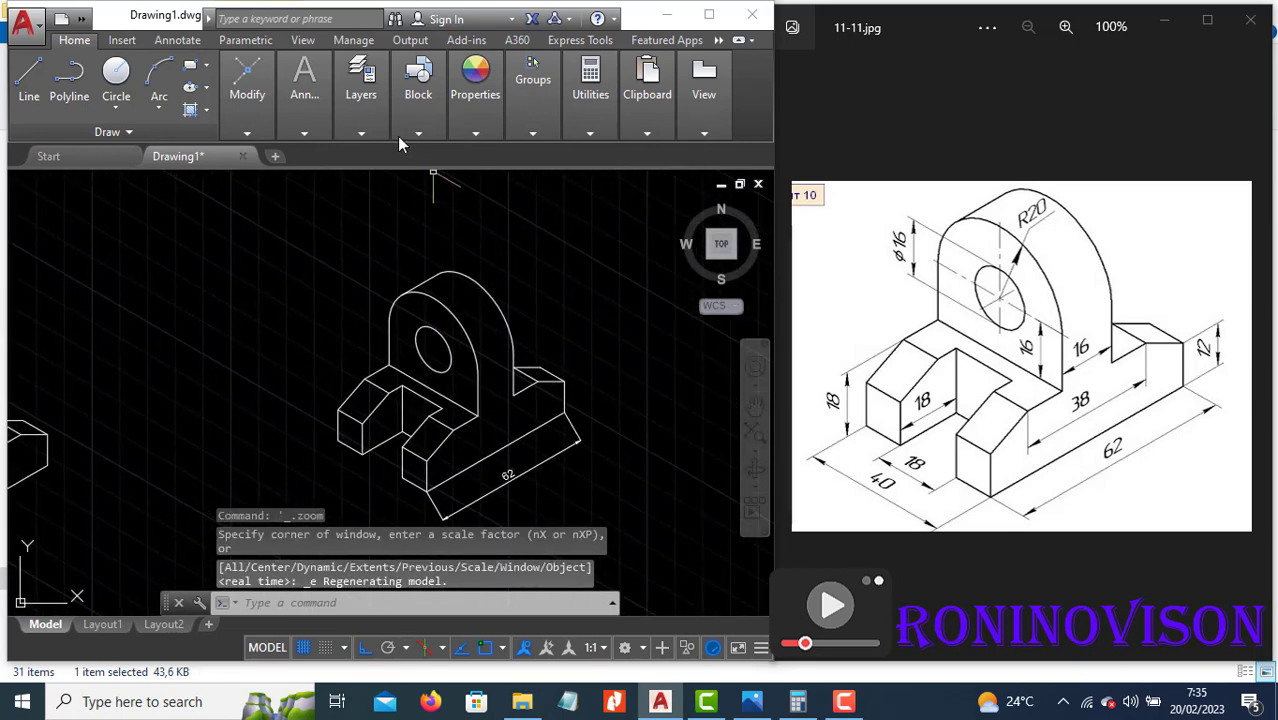
left_click(297, 138)
left_click(418, 155)
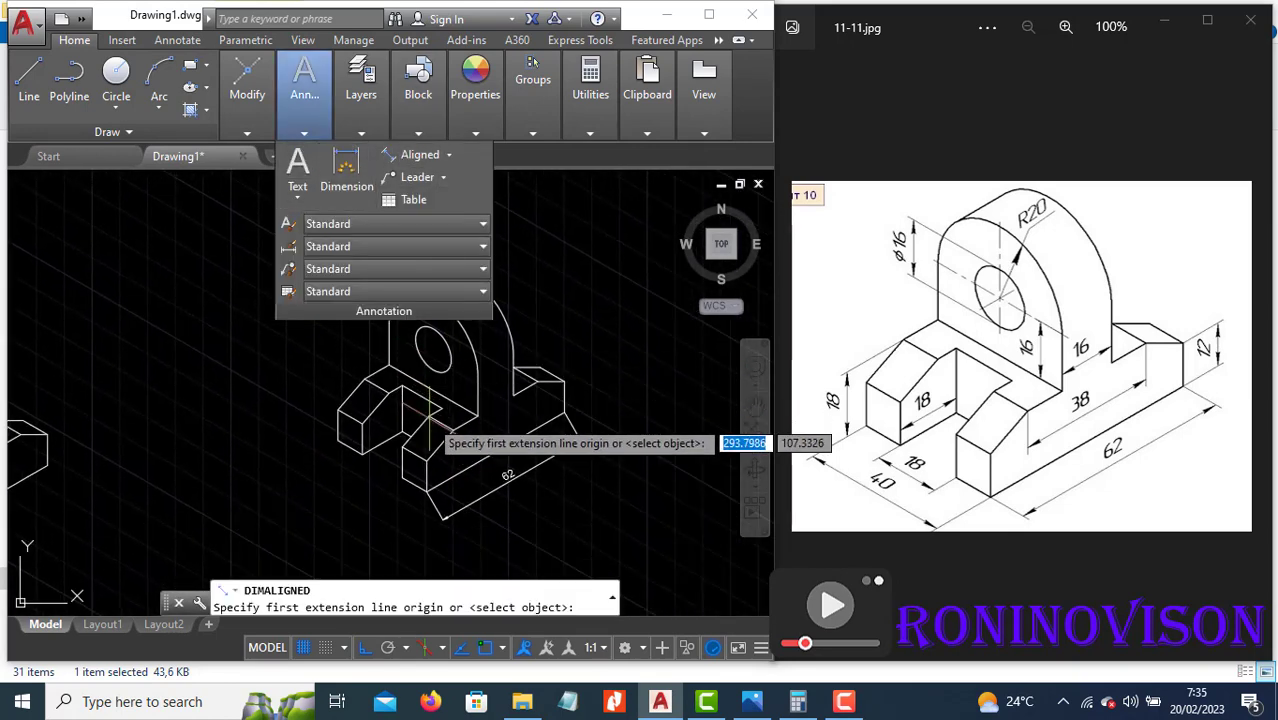
left_click(338, 439)
left_click(426, 490)
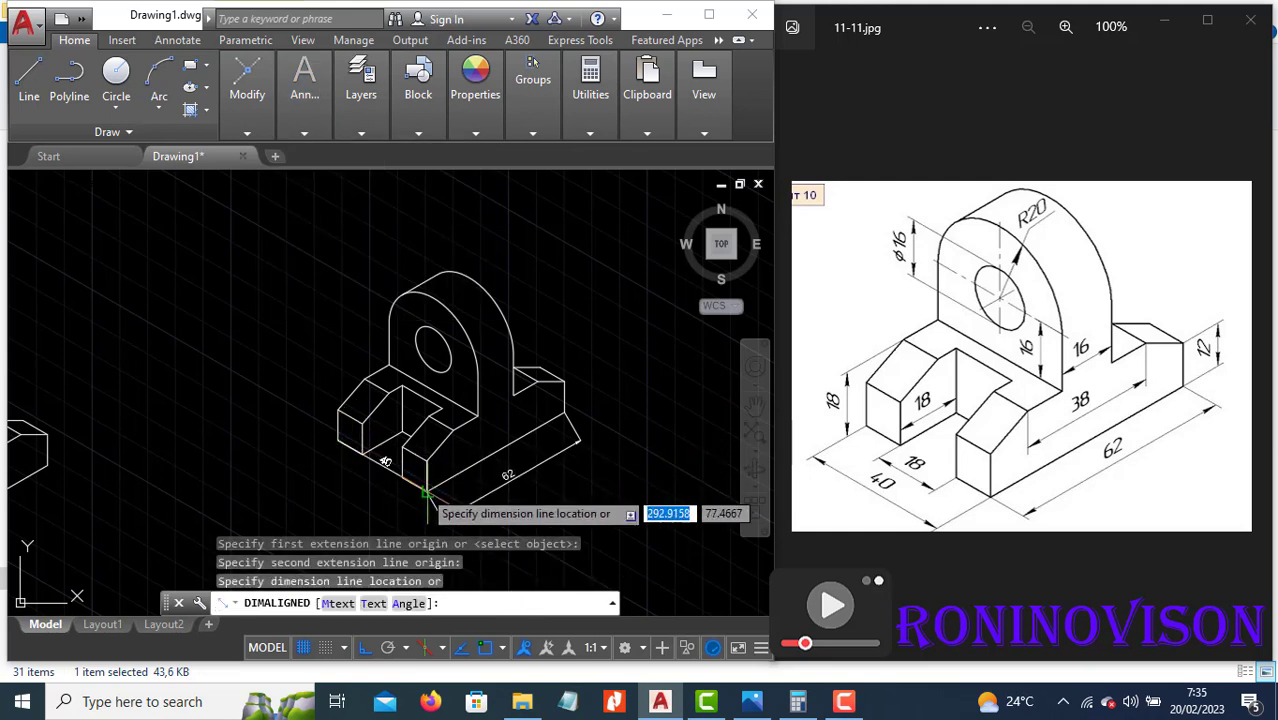
left_click(370, 515)
Add aligned dimensions 18 beside the slot and 12 at the right end.
key("Return")
left_click(362, 450)
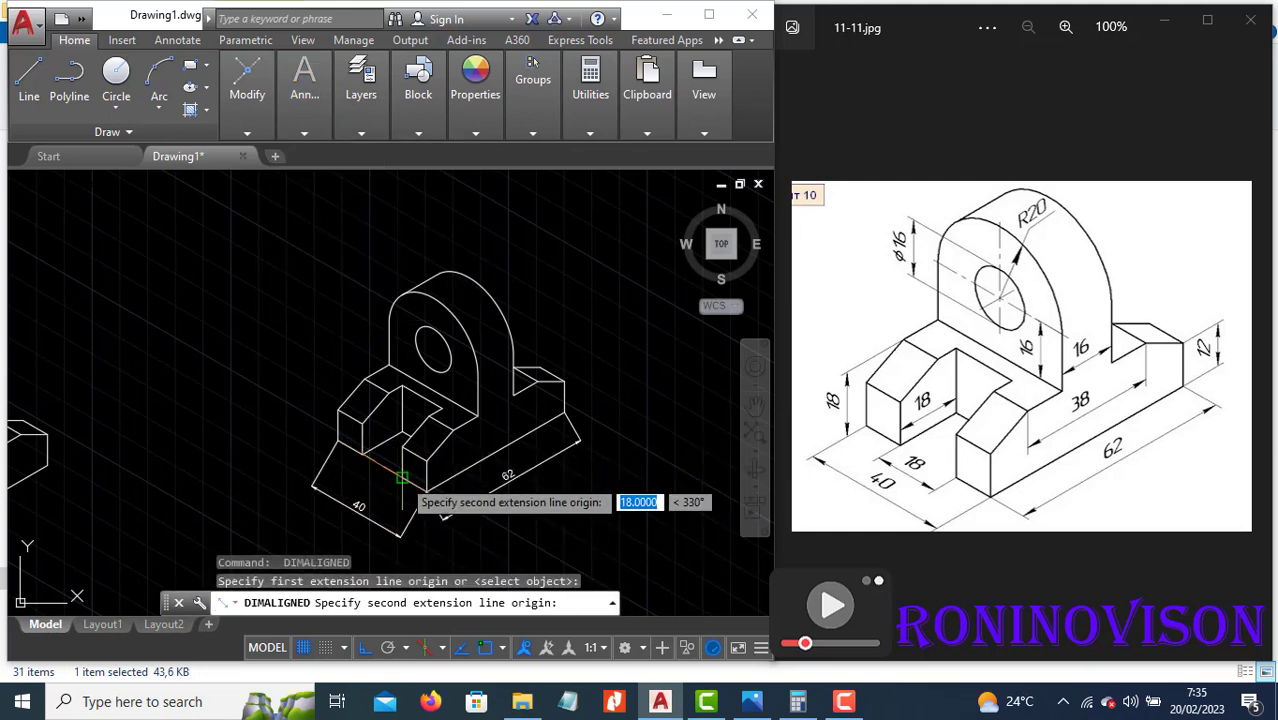
left_click(402, 477)
left_click(381, 494)
key("Return")
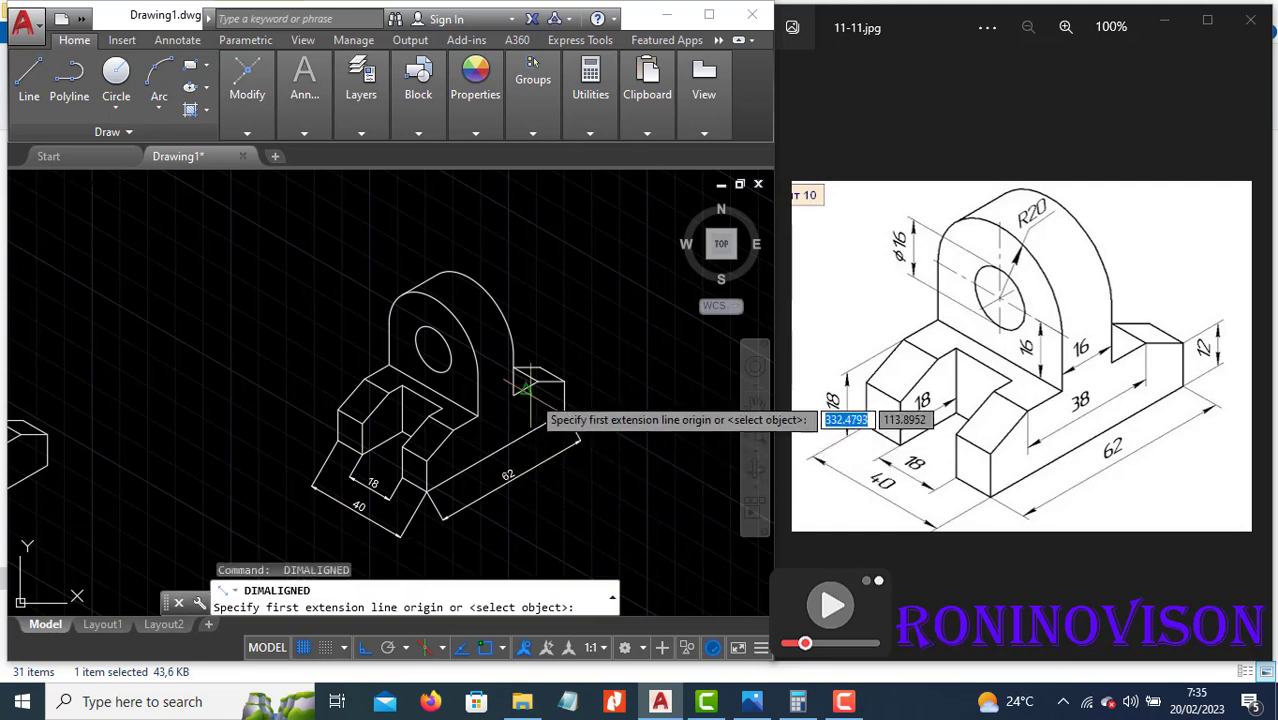
left_click(564, 381)
left_click(563, 412)
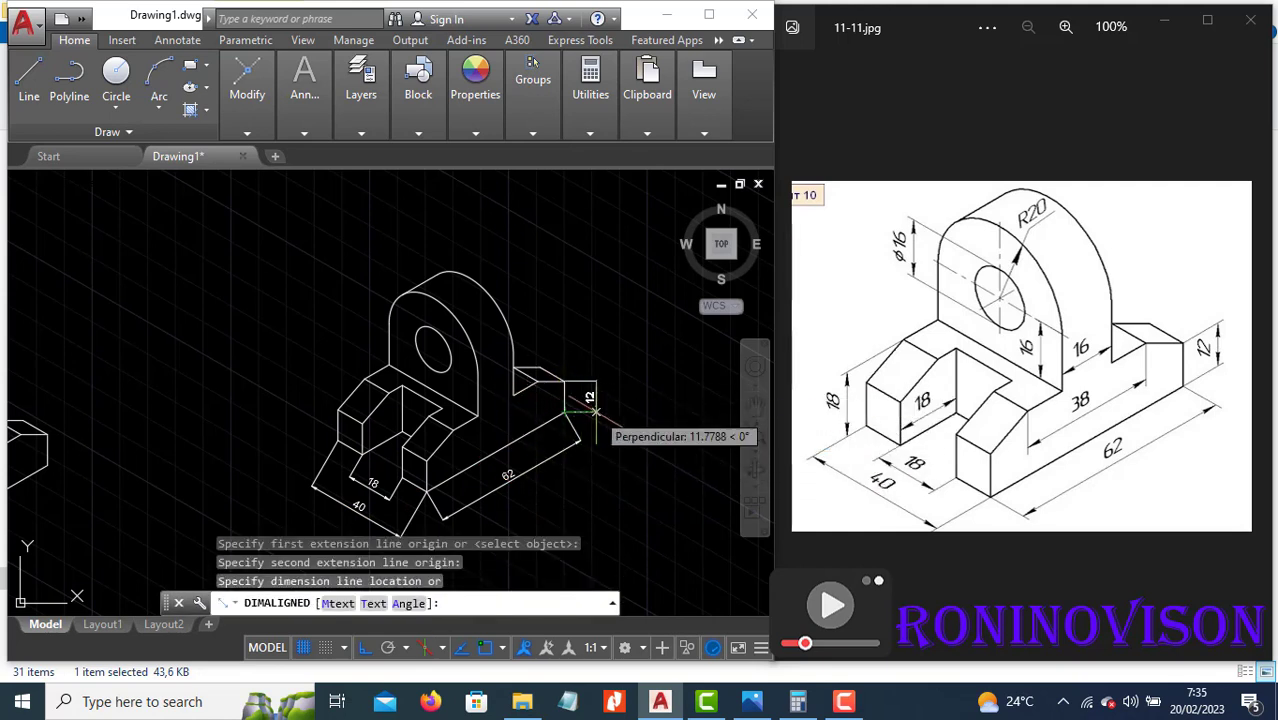
left_click(596, 411)
Add aligned dimensions 38 along the base and 16 beside the upright, then pick the left-block edge.
key("Return")
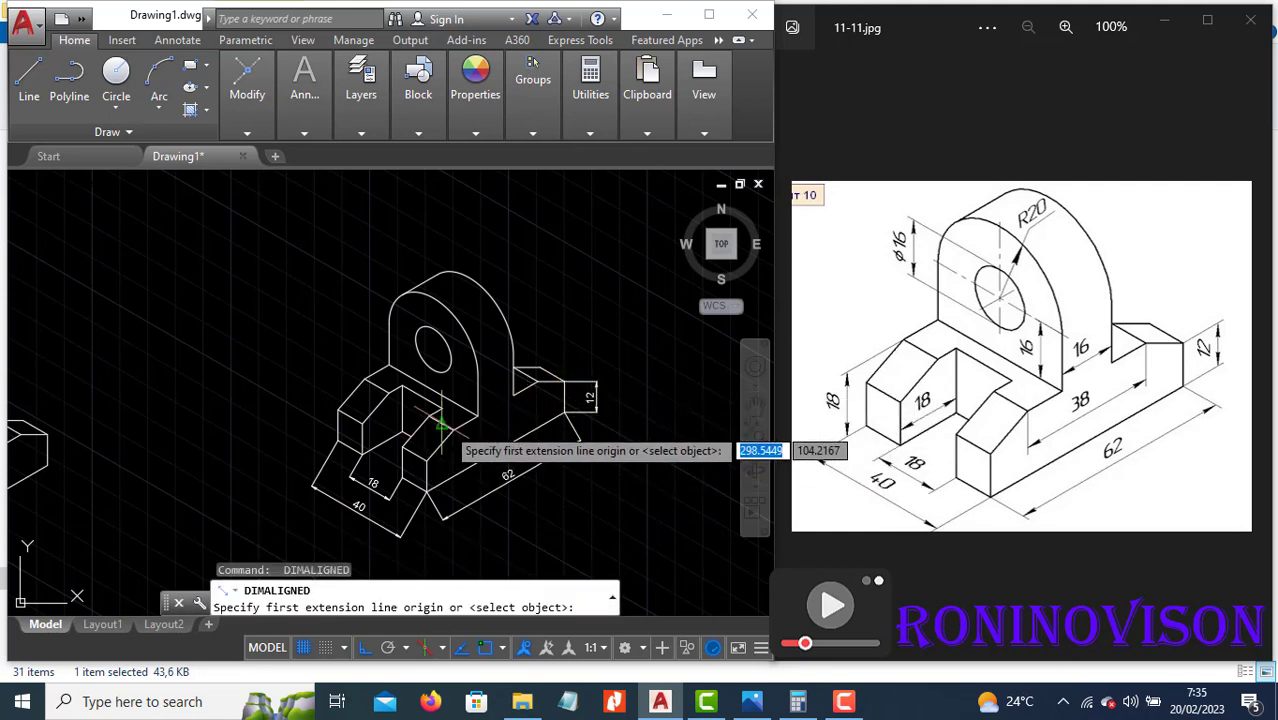
left_click(453, 430)
left_click(527, 380)
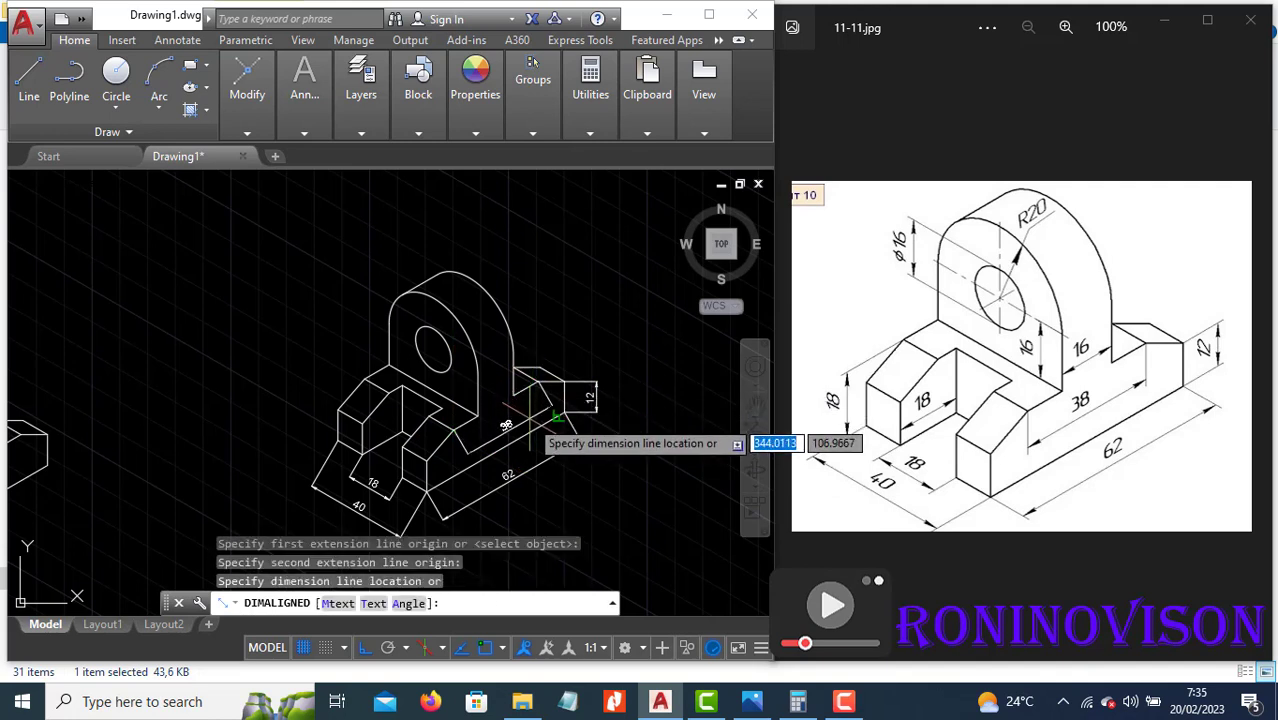
left_click(516, 425)
key("Return")
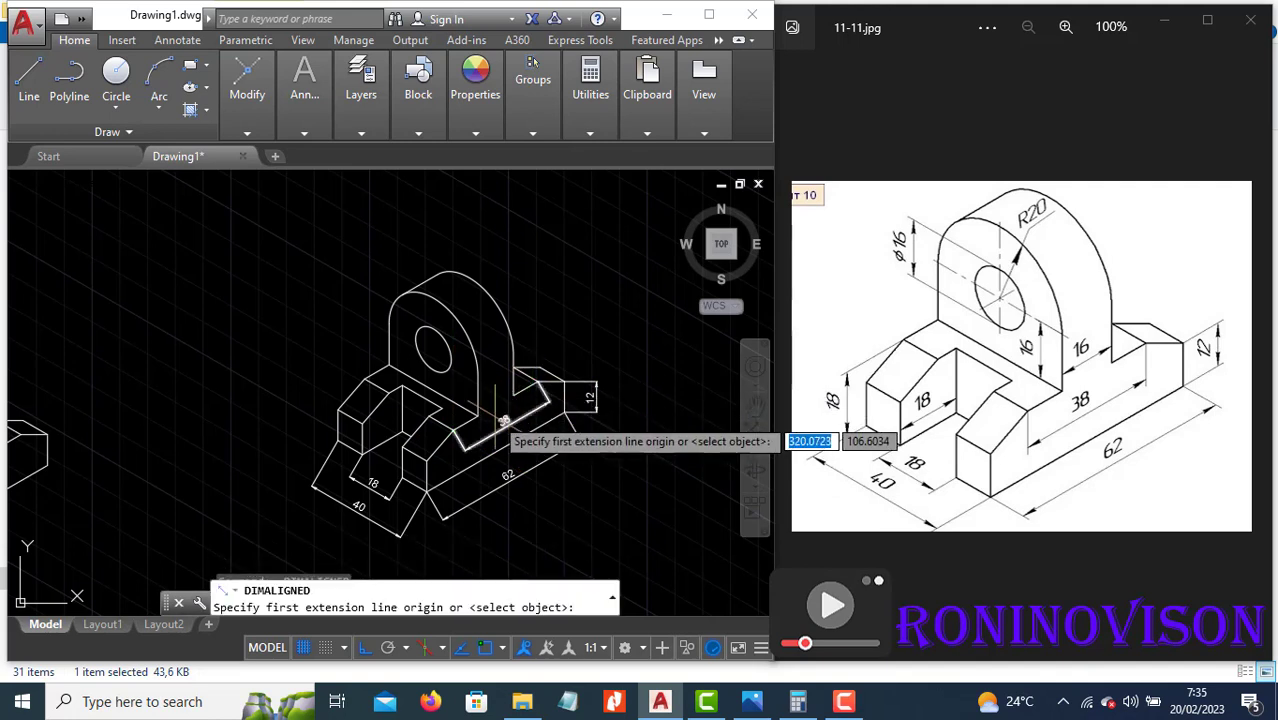
left_click(513, 394)
left_click(513, 396)
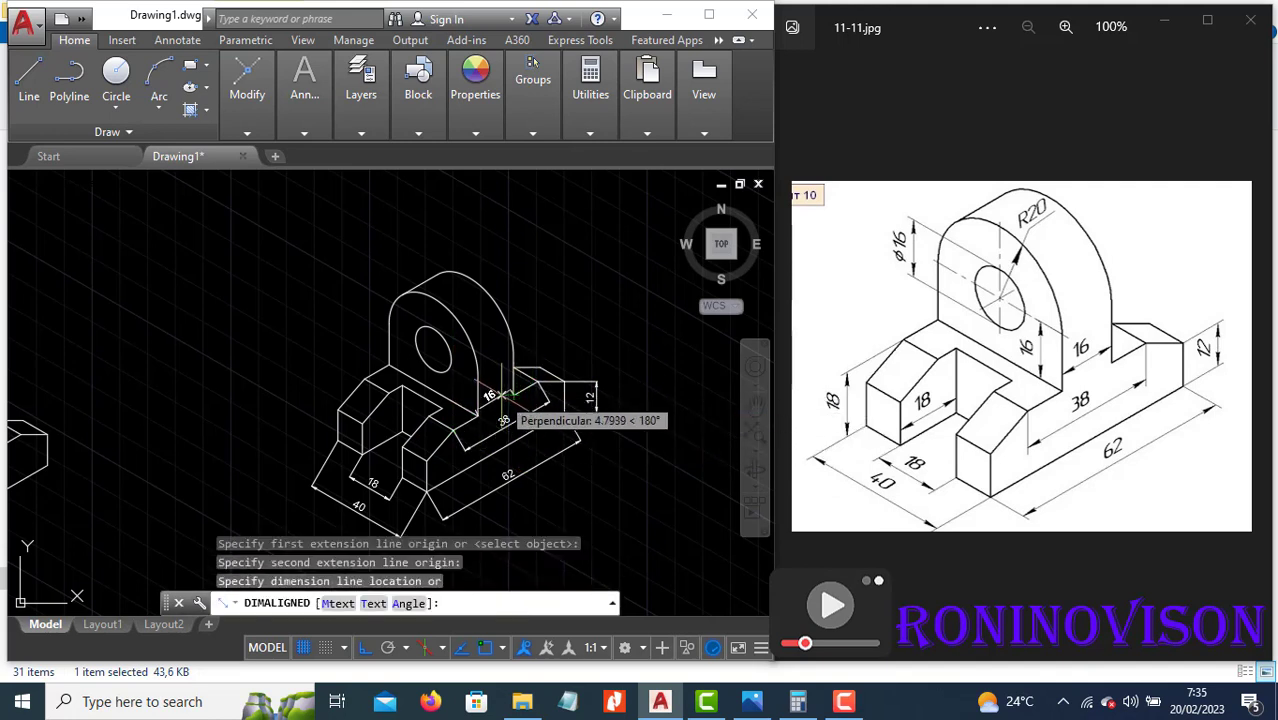
left_click(510, 392)
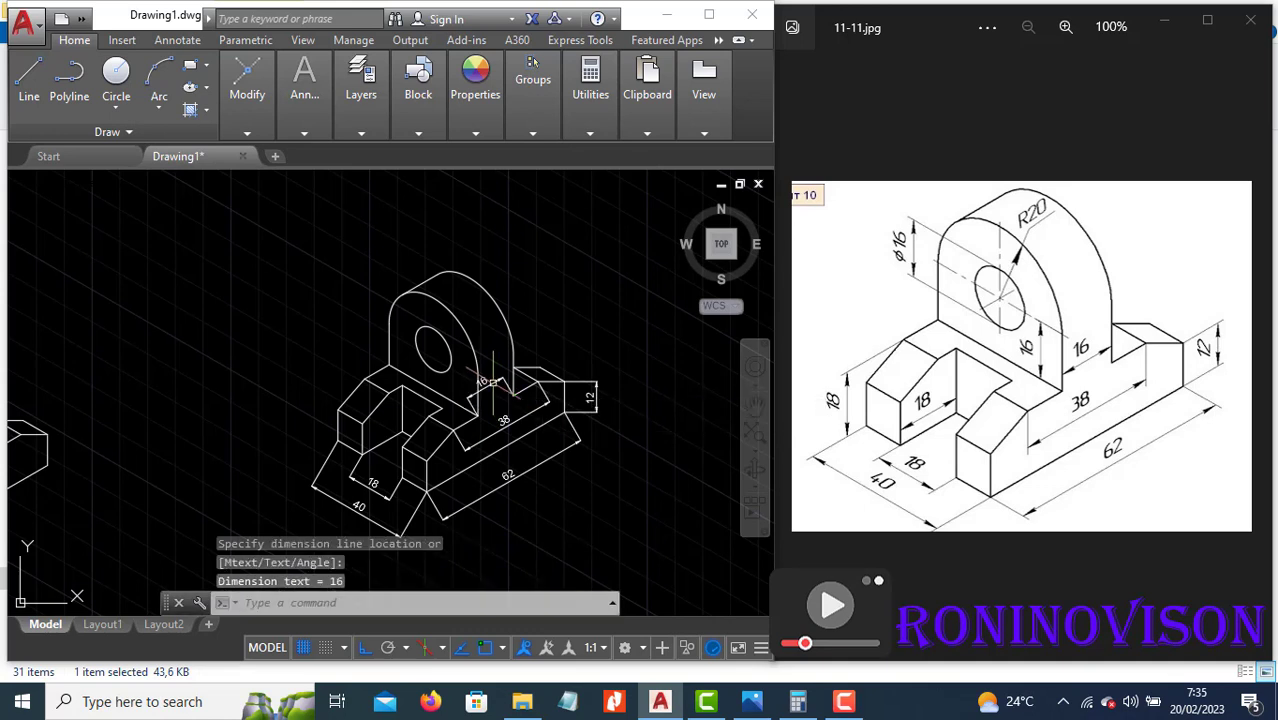
key("Return")
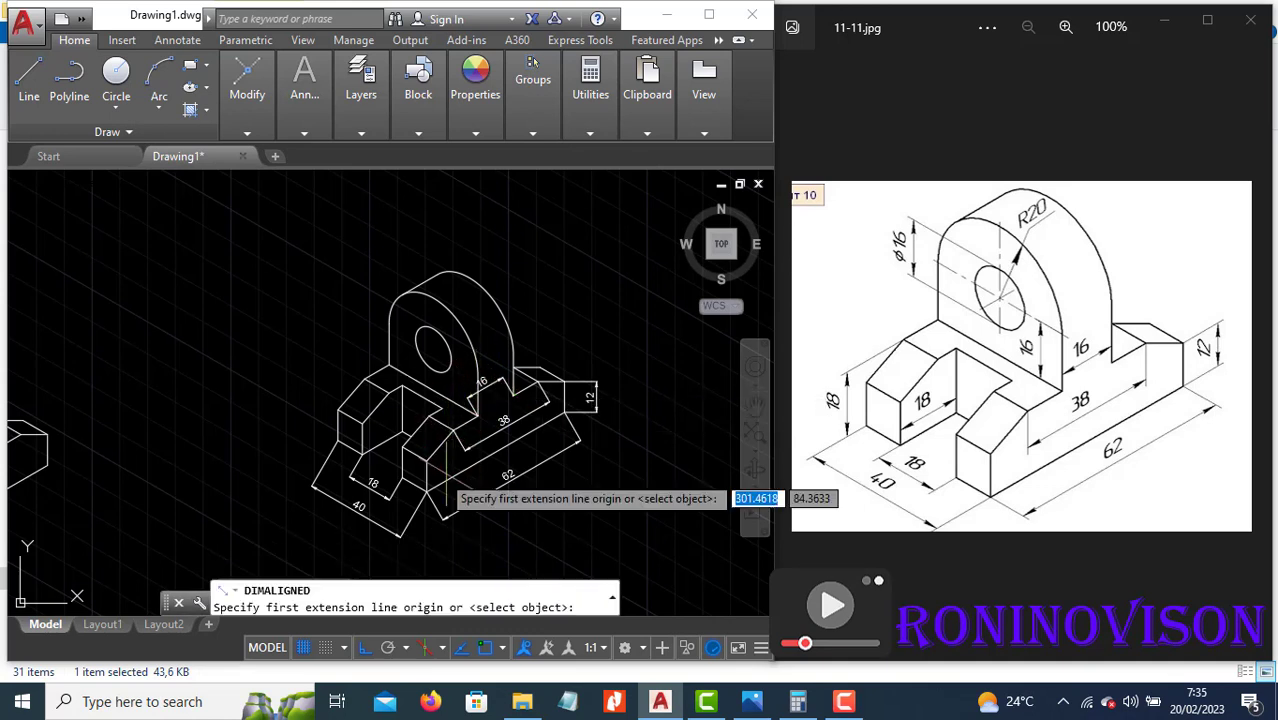
left_click(363, 418)
left_click(401, 432)
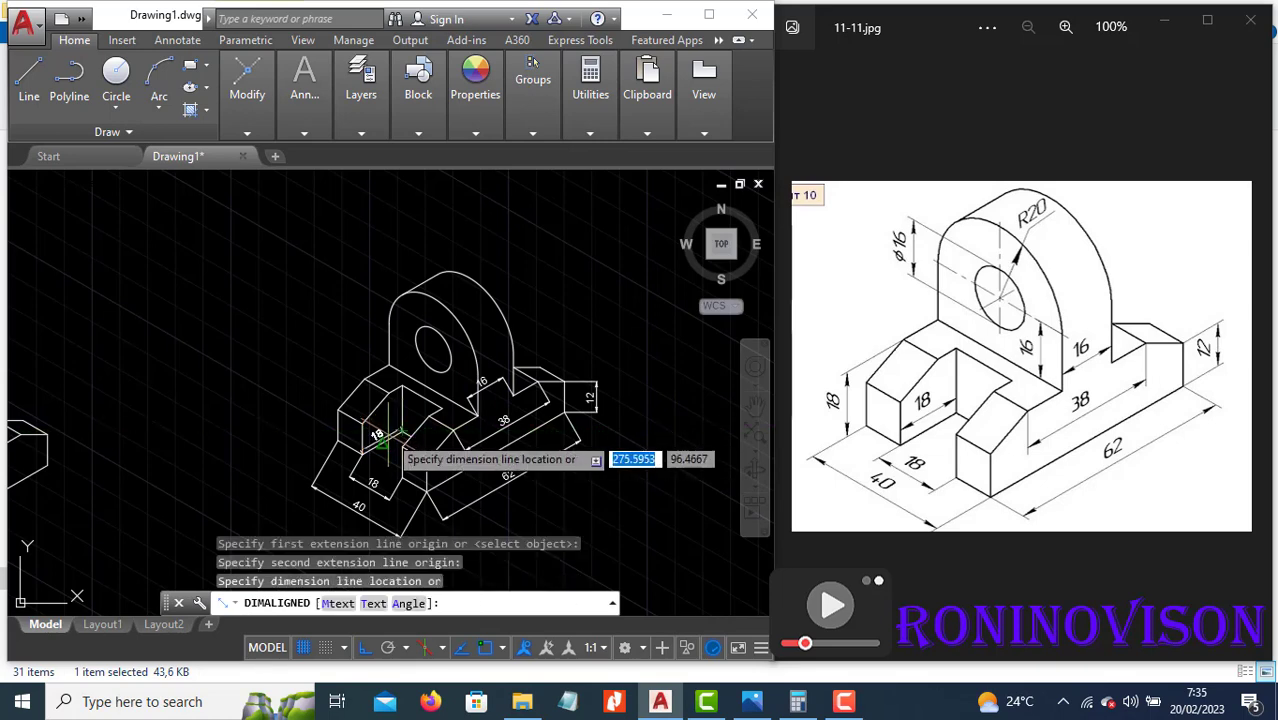
Place the 18 aligned dimension on the left block's top.
scroll(375, 435, "up", 5)
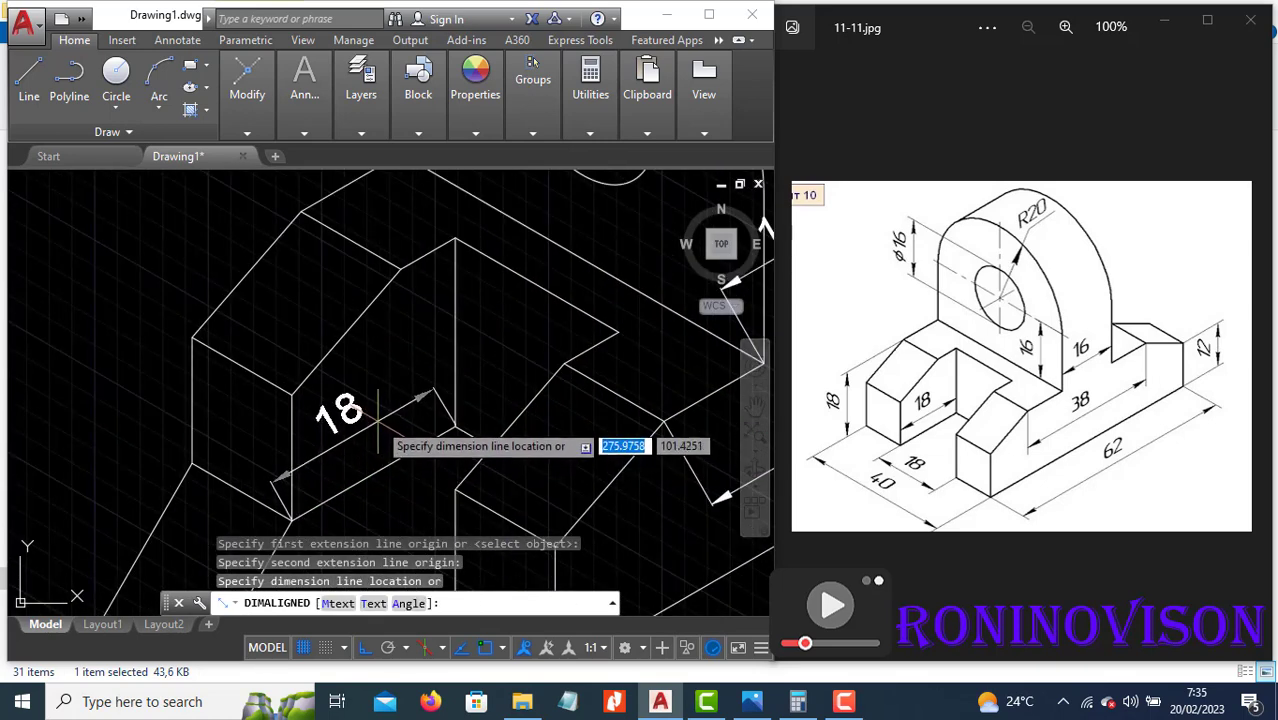
left_click(377, 415)
key("Return")
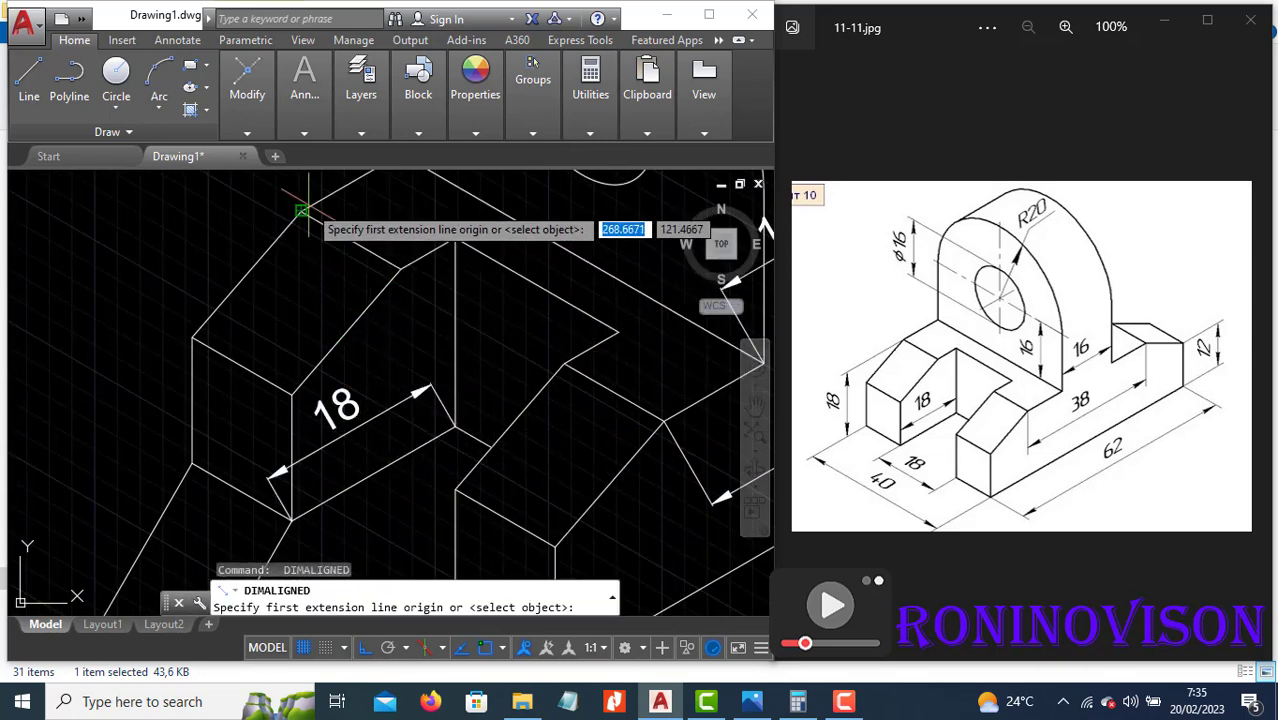
key("Escape")
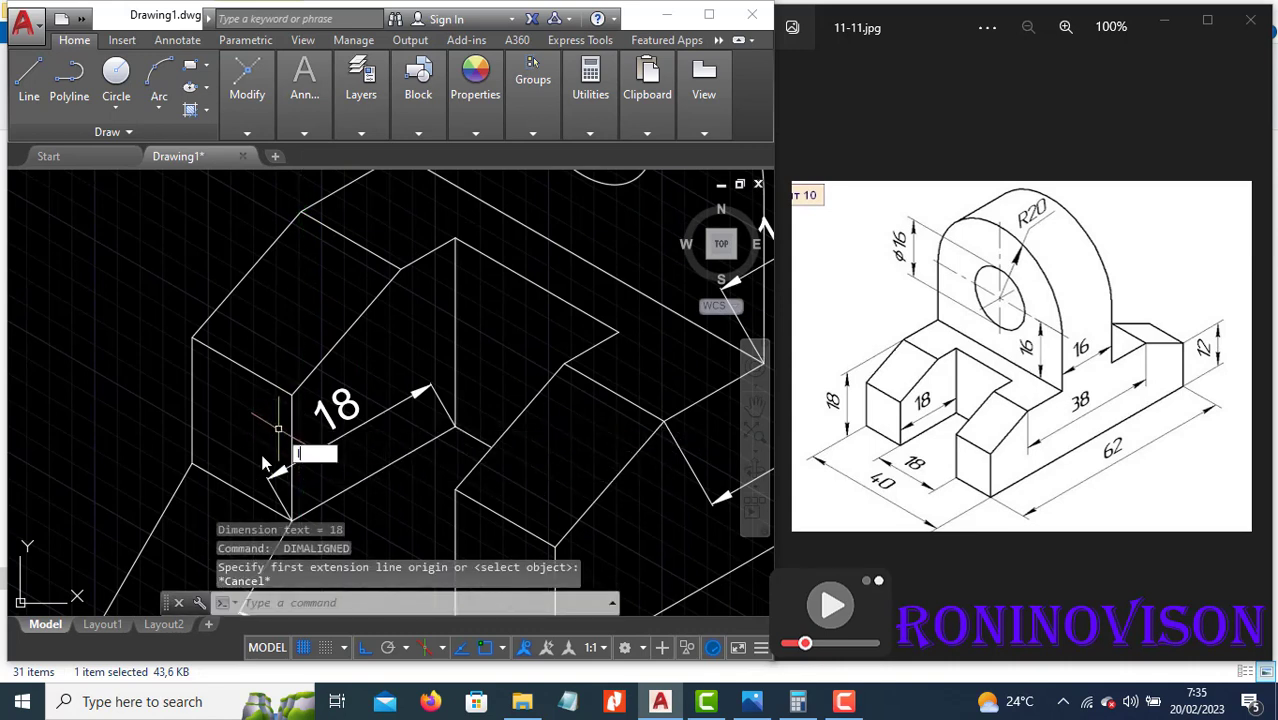
Draw a construction line from the block corner along the 30° top isoplane.
key("l")
key("Return")
left_click(192, 462)
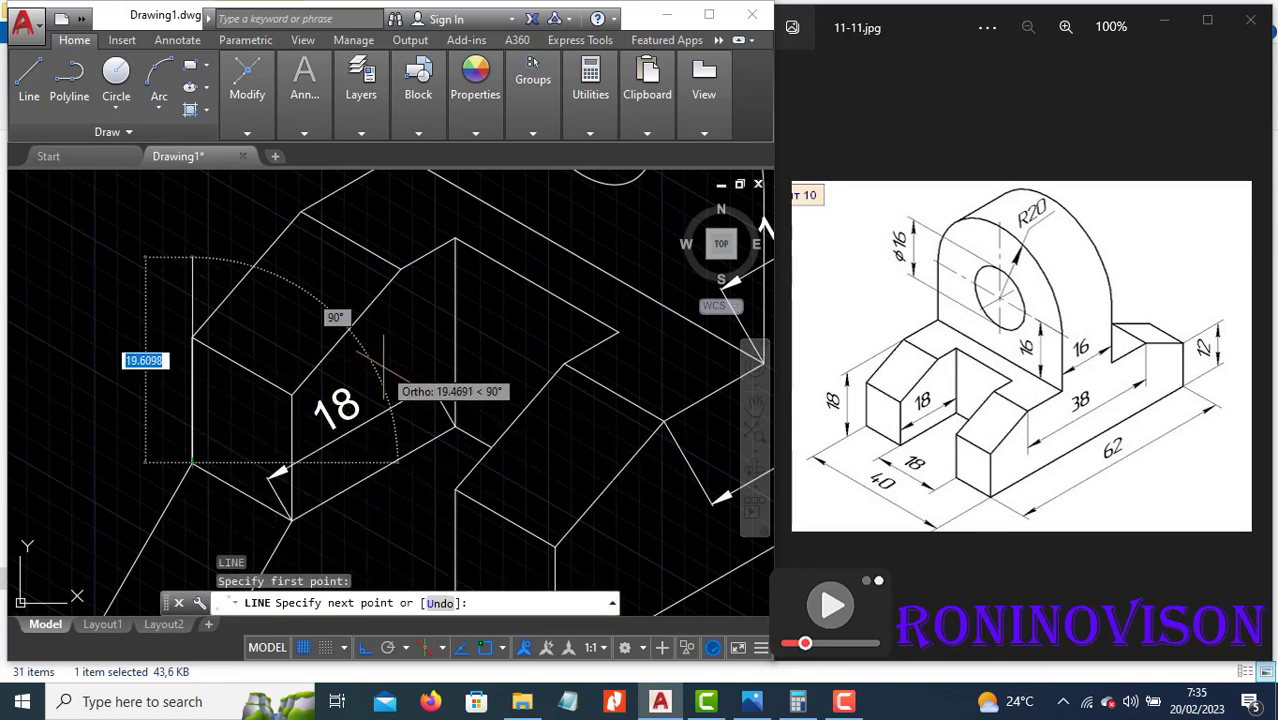
key("F5")
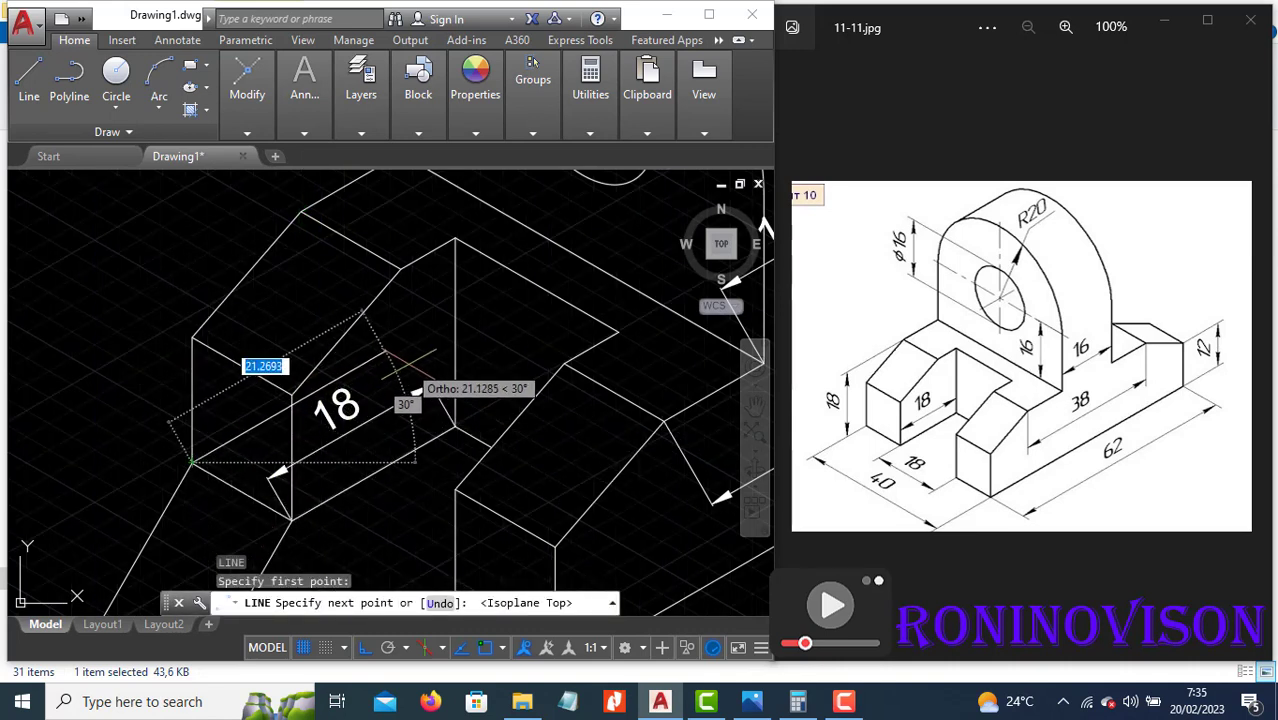
left_click(416, 389)
key("Return")
key("Return")
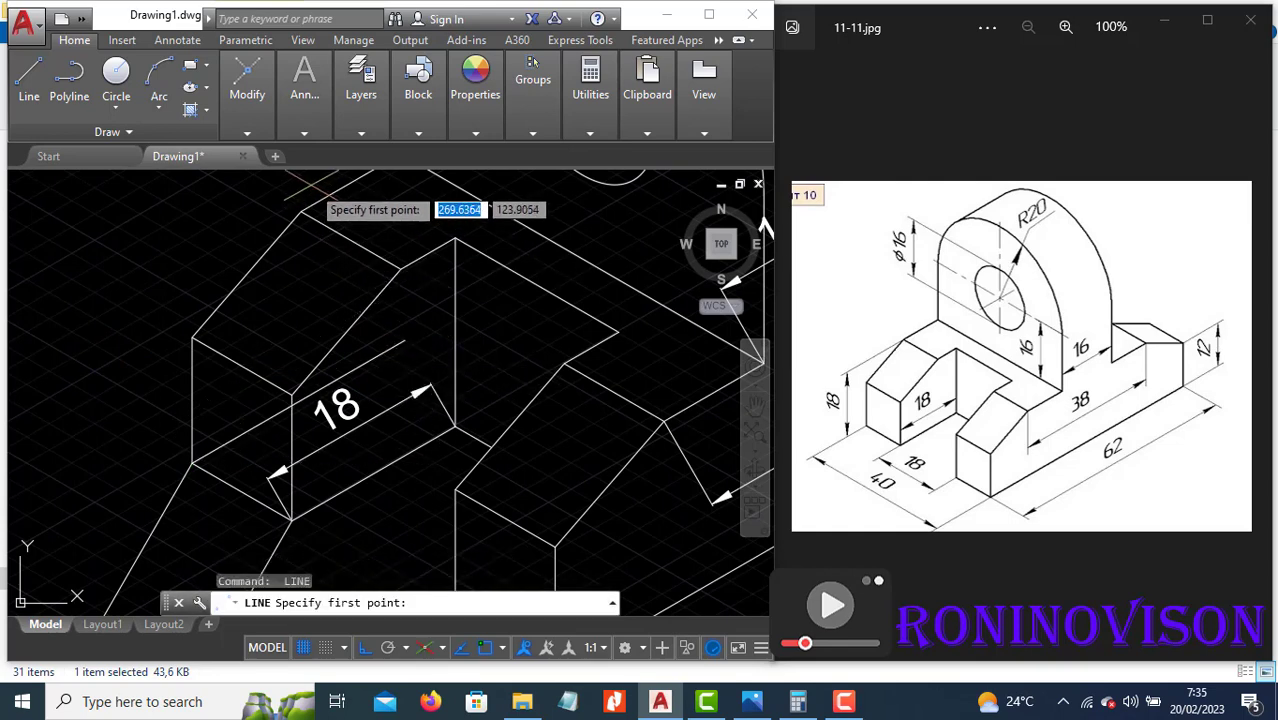
Draw a second construction line while cycling isoplanes with F5, then abandon TRIM.
left_click(404, 343)
scroll(325, 430, "up", 2)
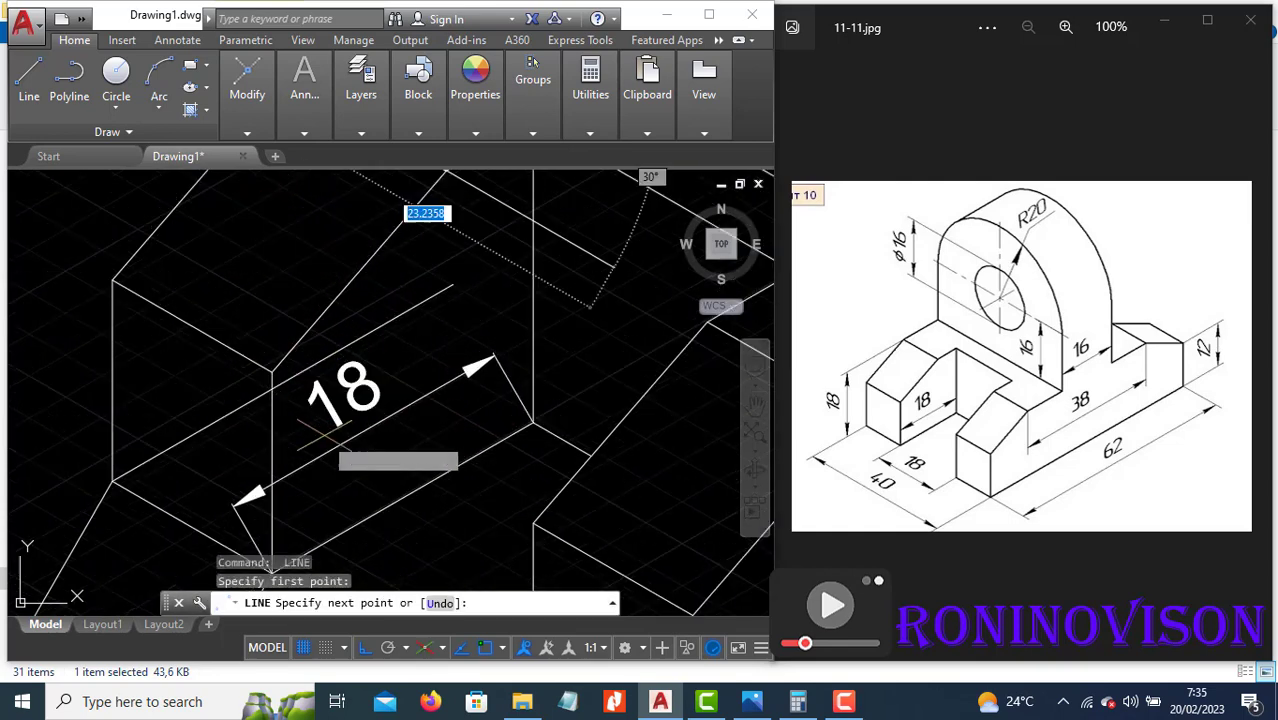
key("F5")
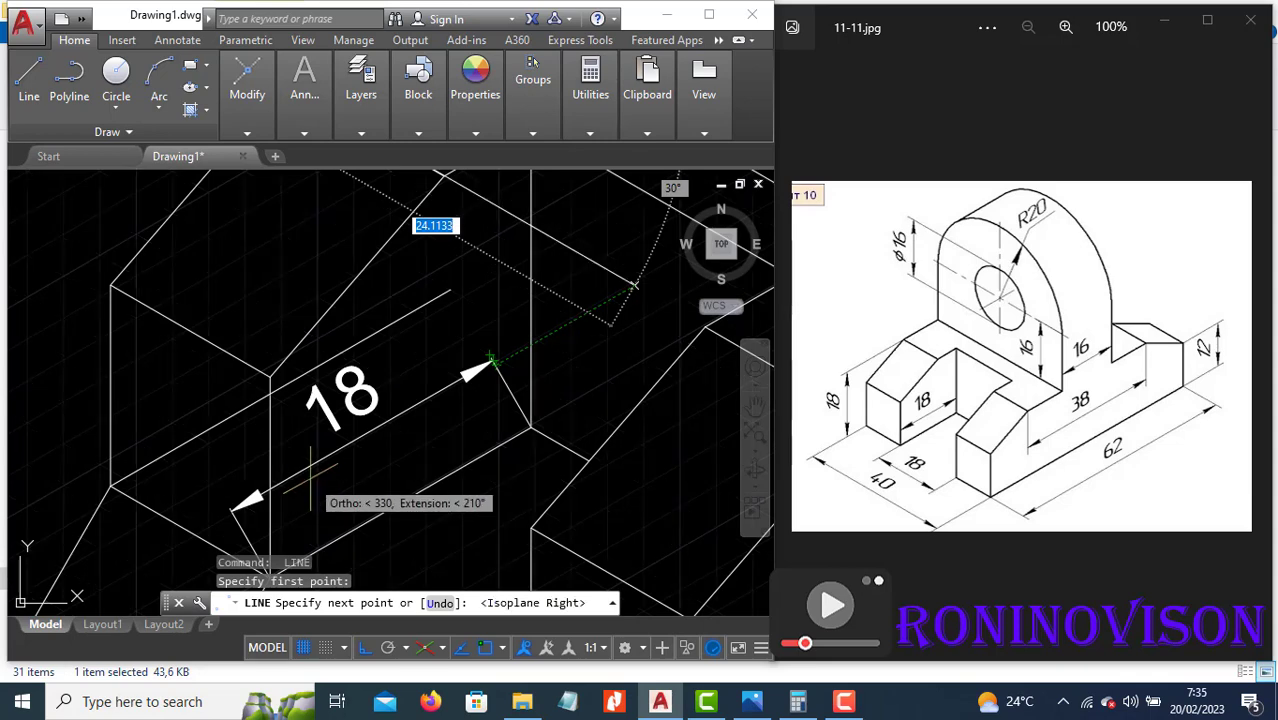
key("F5")
scroll(311, 470, "down", 1)
scroll(314, 462, "down", 1)
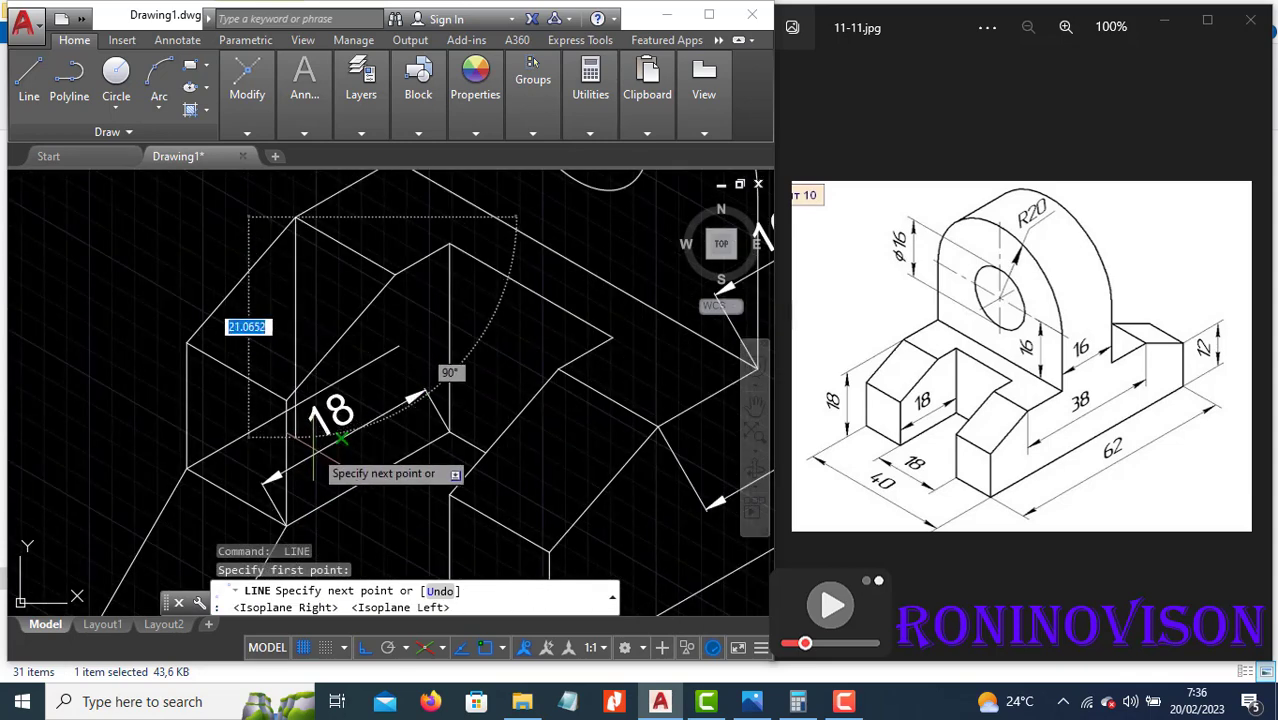
scroll(292, 432, "up", 1)
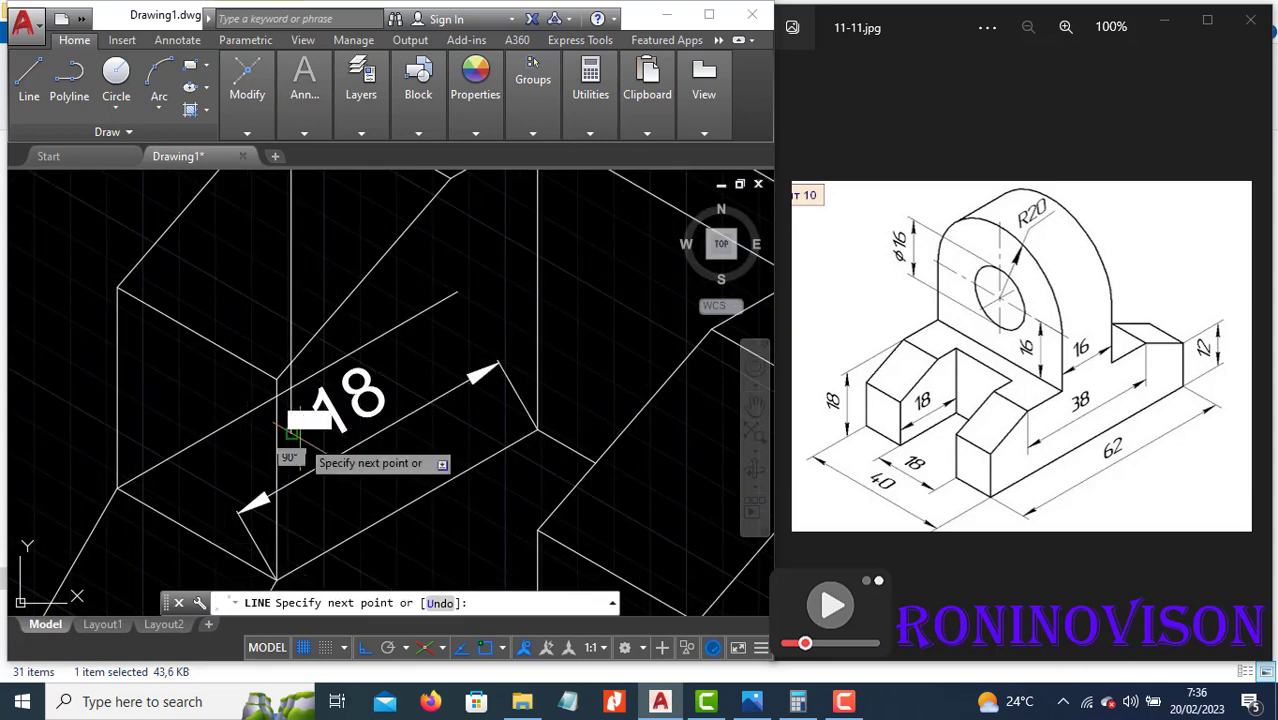
key("Return")
type("tr")
key("Return")
key("Return")
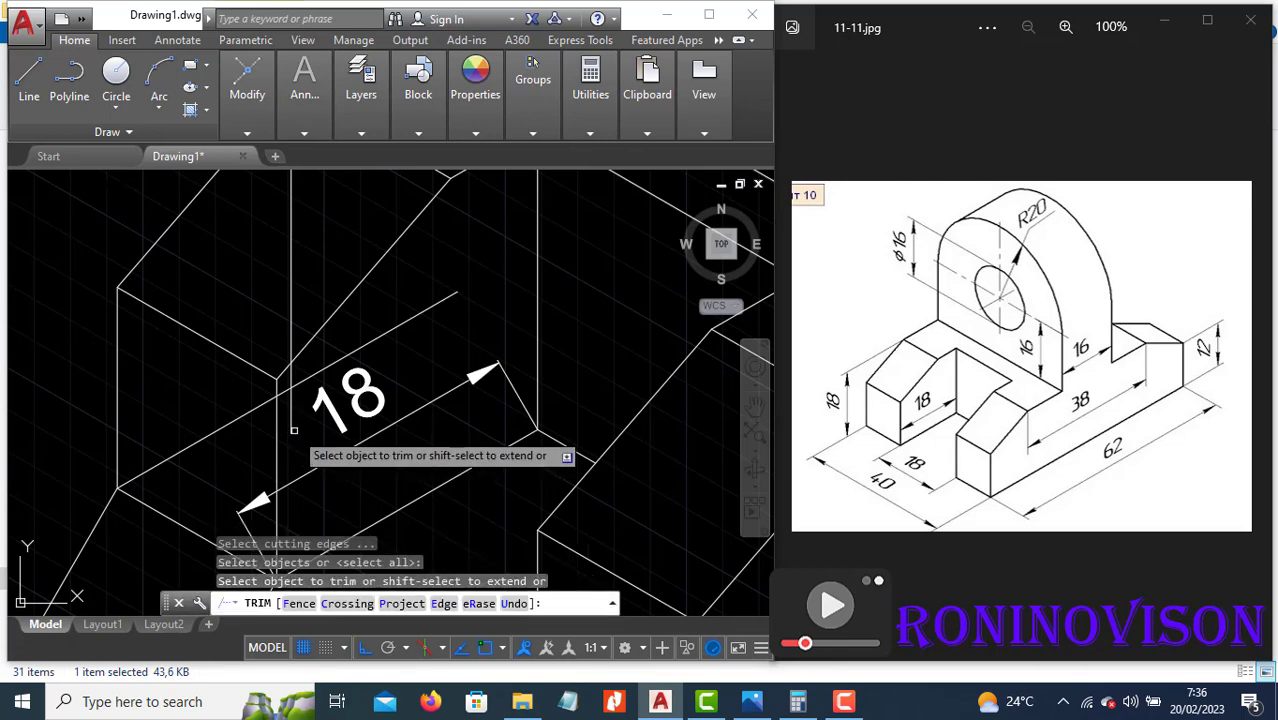
key("Escape")
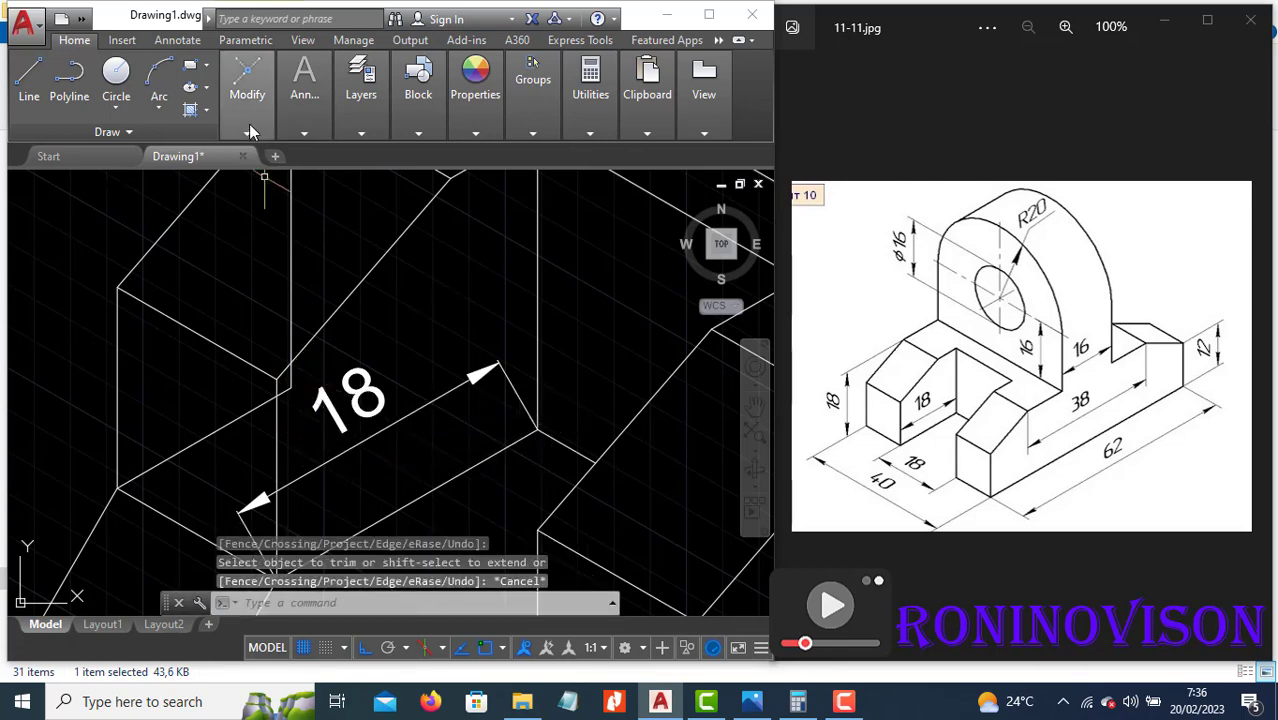
Add a vertical 18 height dimension along the left block's side.
left_click(394, 157)
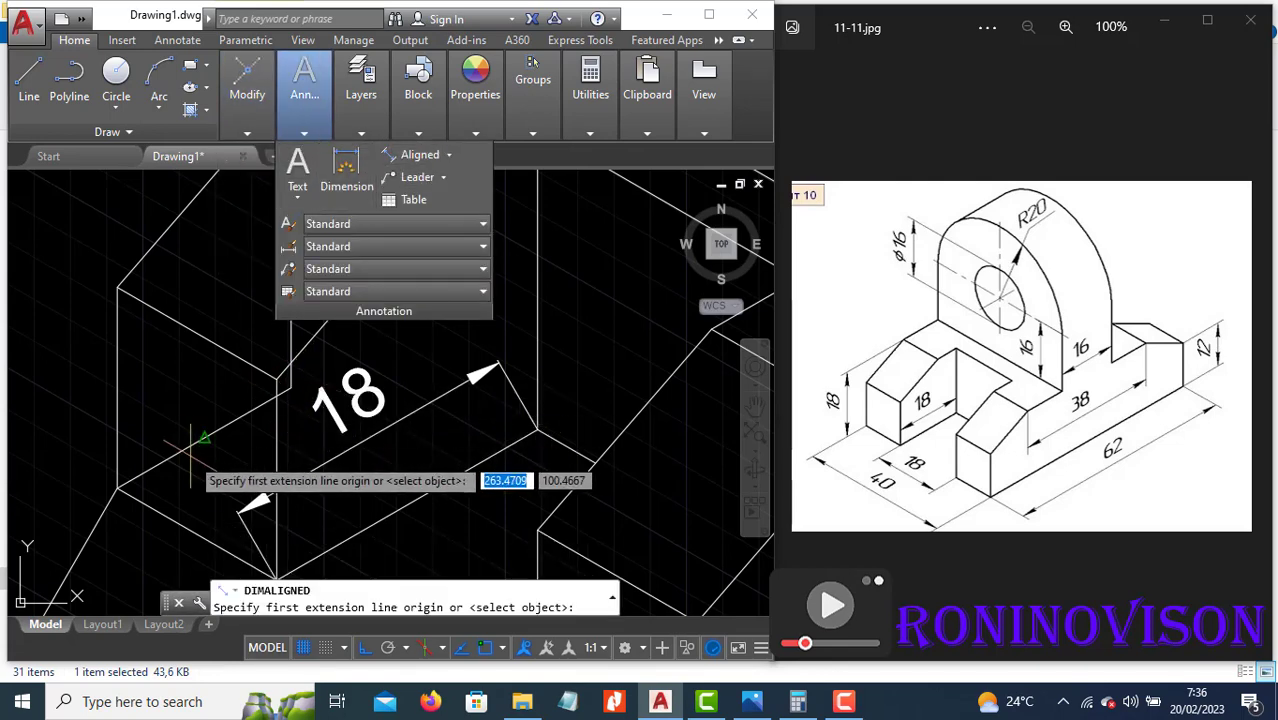
scroll(226, 368, "down", 1)
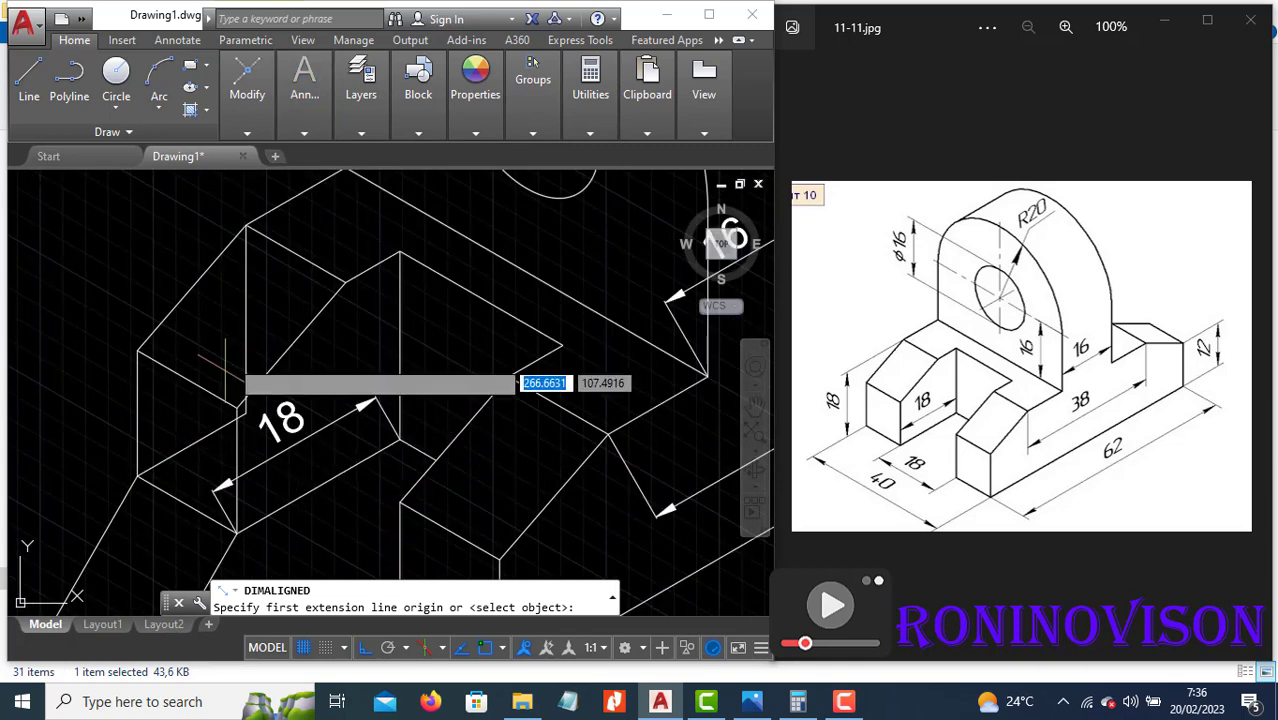
left_click(245, 228)
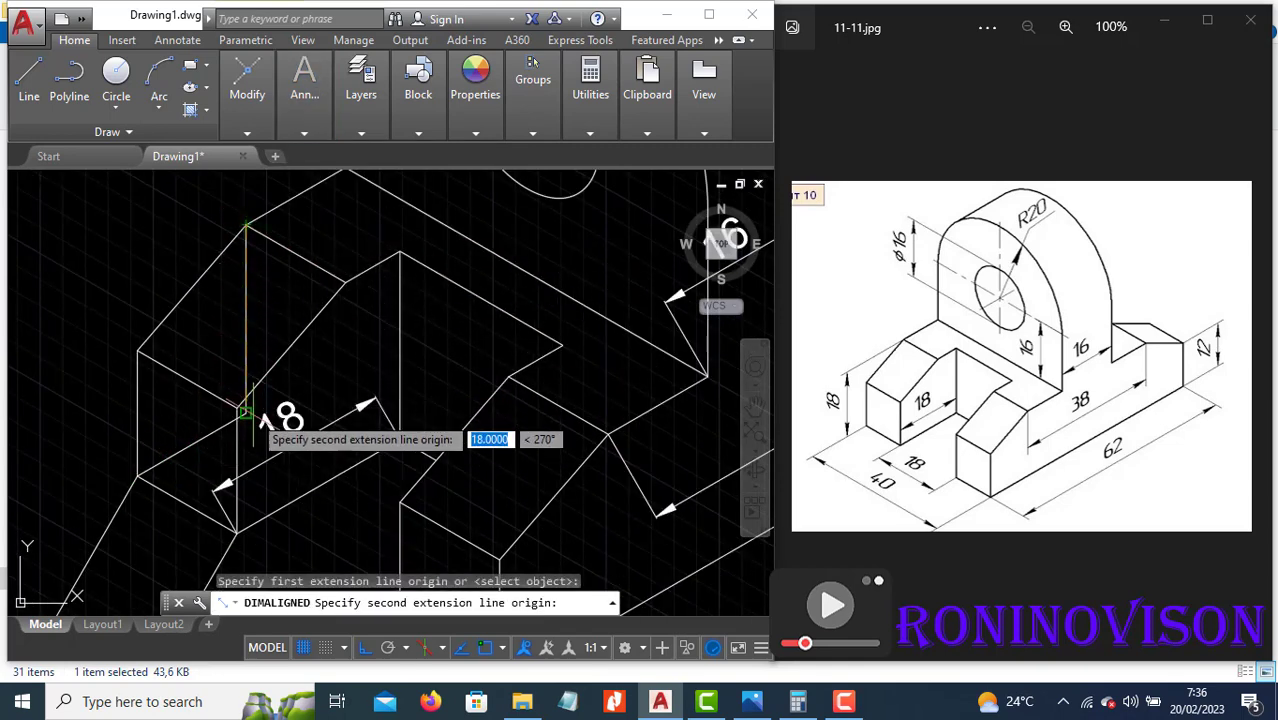
left_click(245, 410)
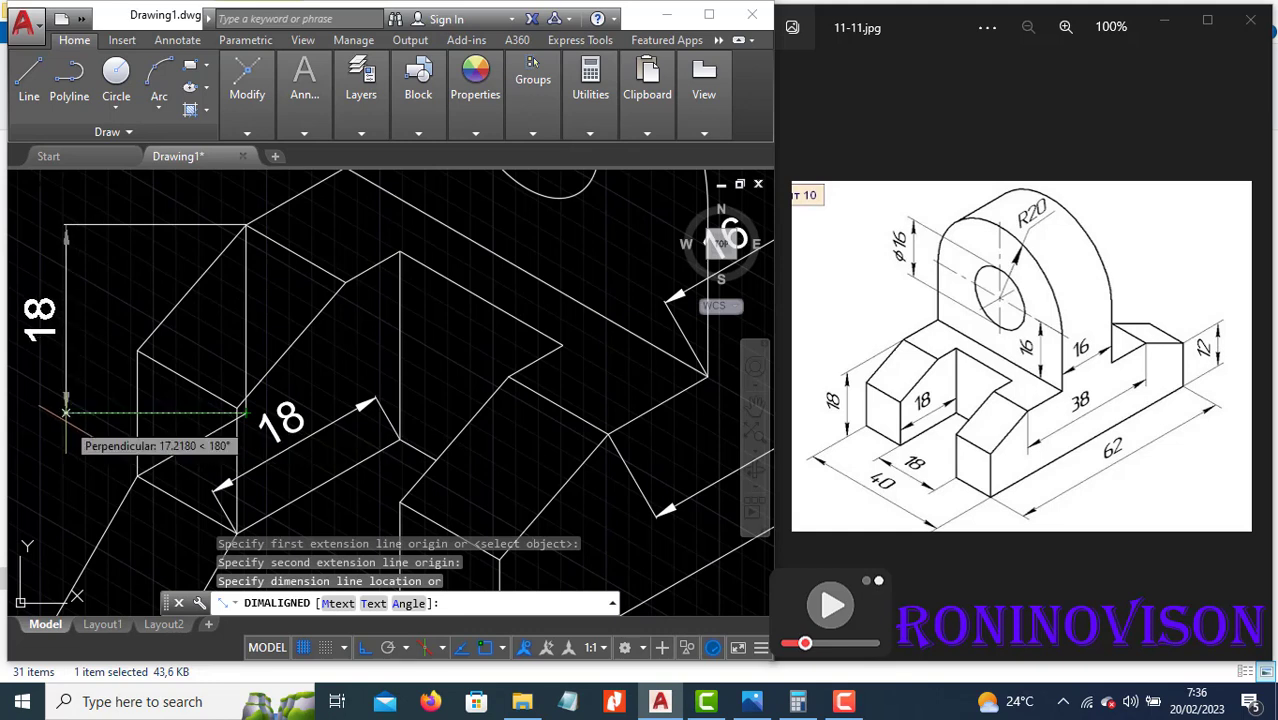
left_click(65, 411)
scroll(290, 430, "down", 2)
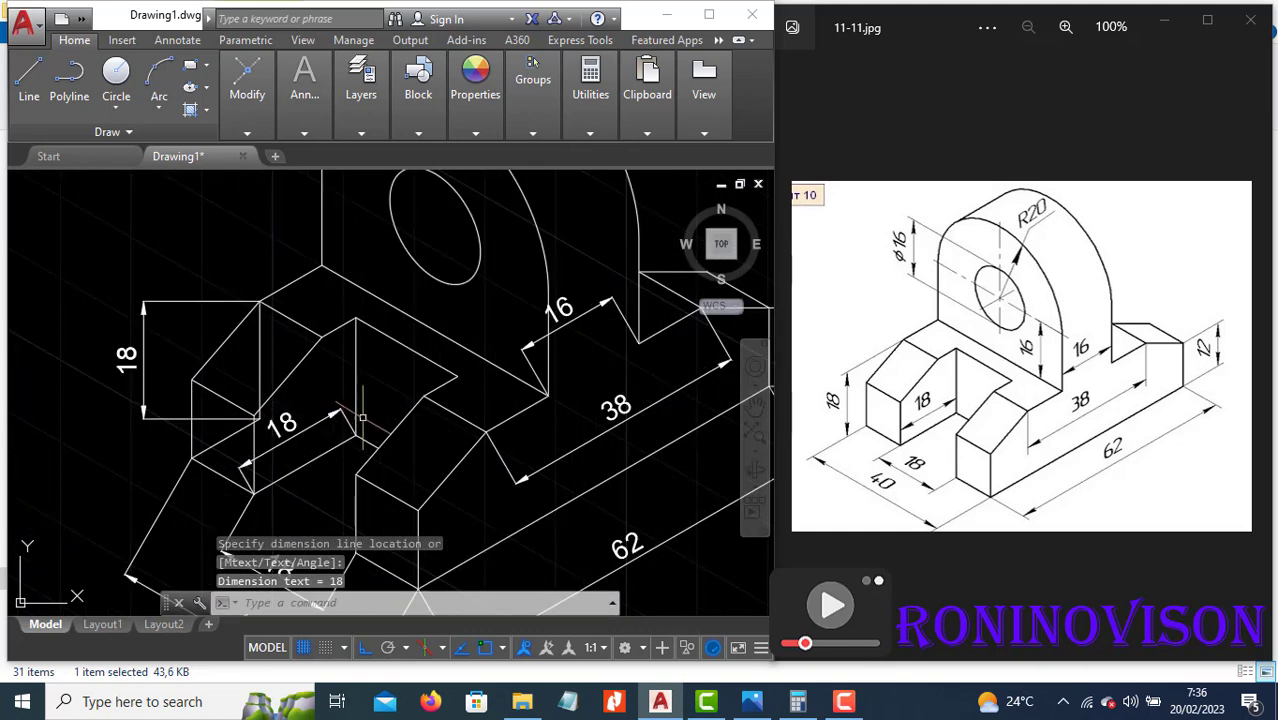
scroll(362, 418, "down", 2)
key("Escape")
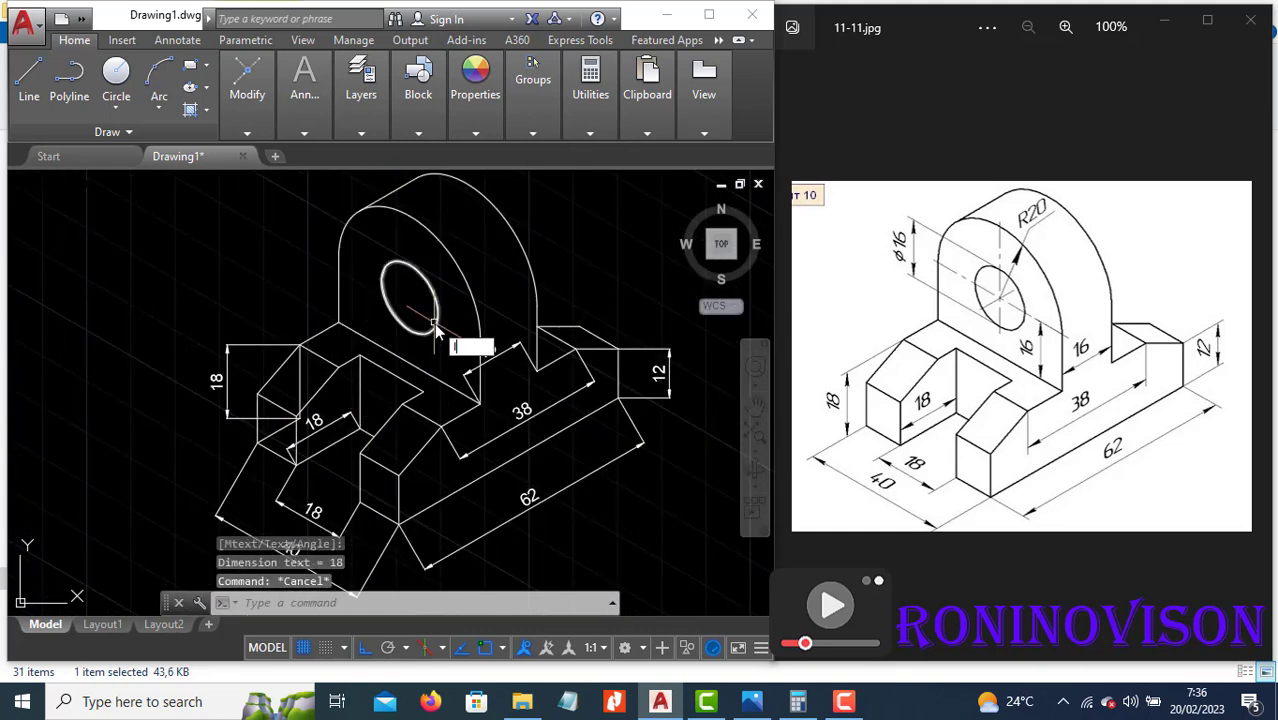
Draw a vertical line across the hole's ellipse, trying EXTEND and TRIM before cancelling.
key("l")
key("Return")
left_click(410, 297)
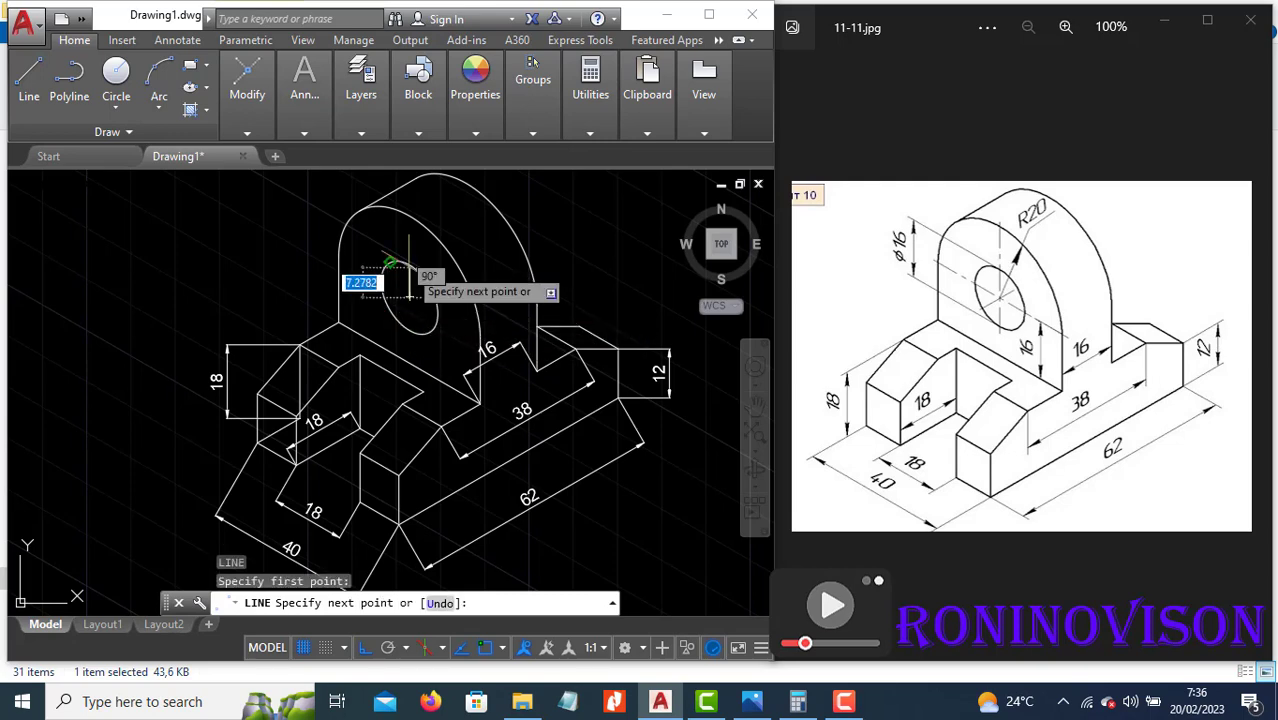
scroll(410, 268, "up", 5)
left_click(407, 218)
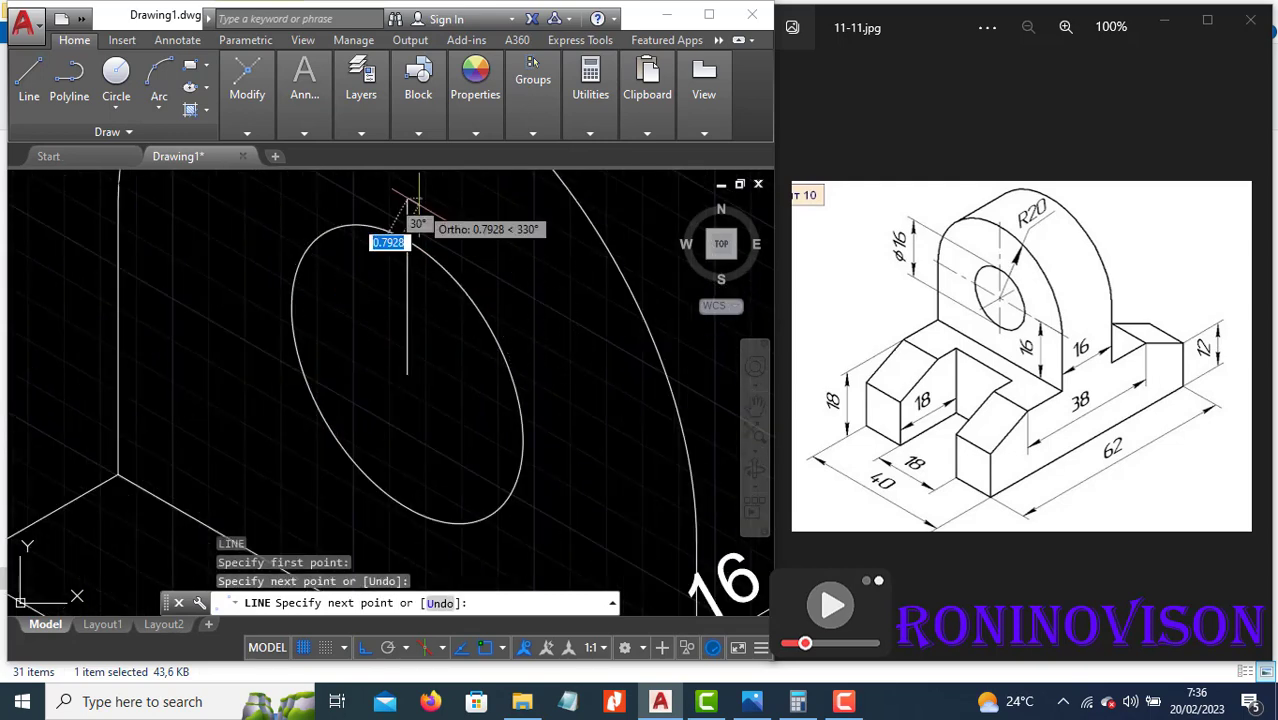
key("Escape")
key("Return")
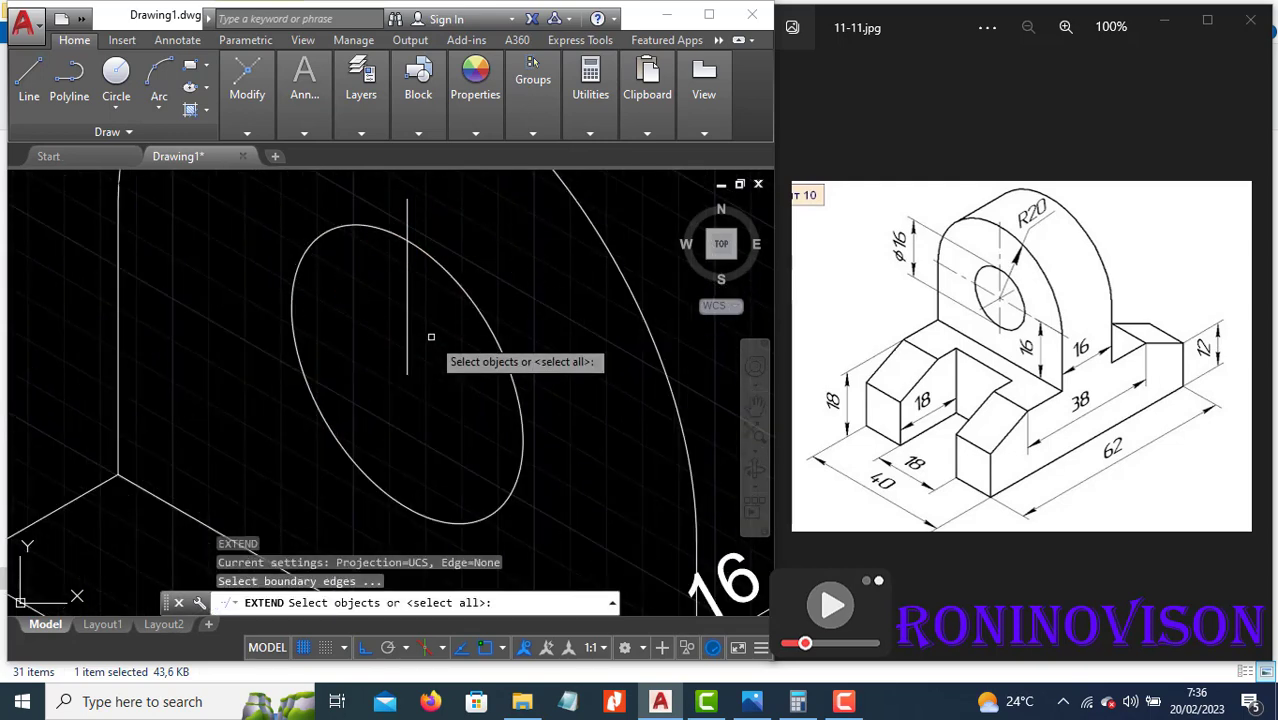
key("Return")
key("Escape")
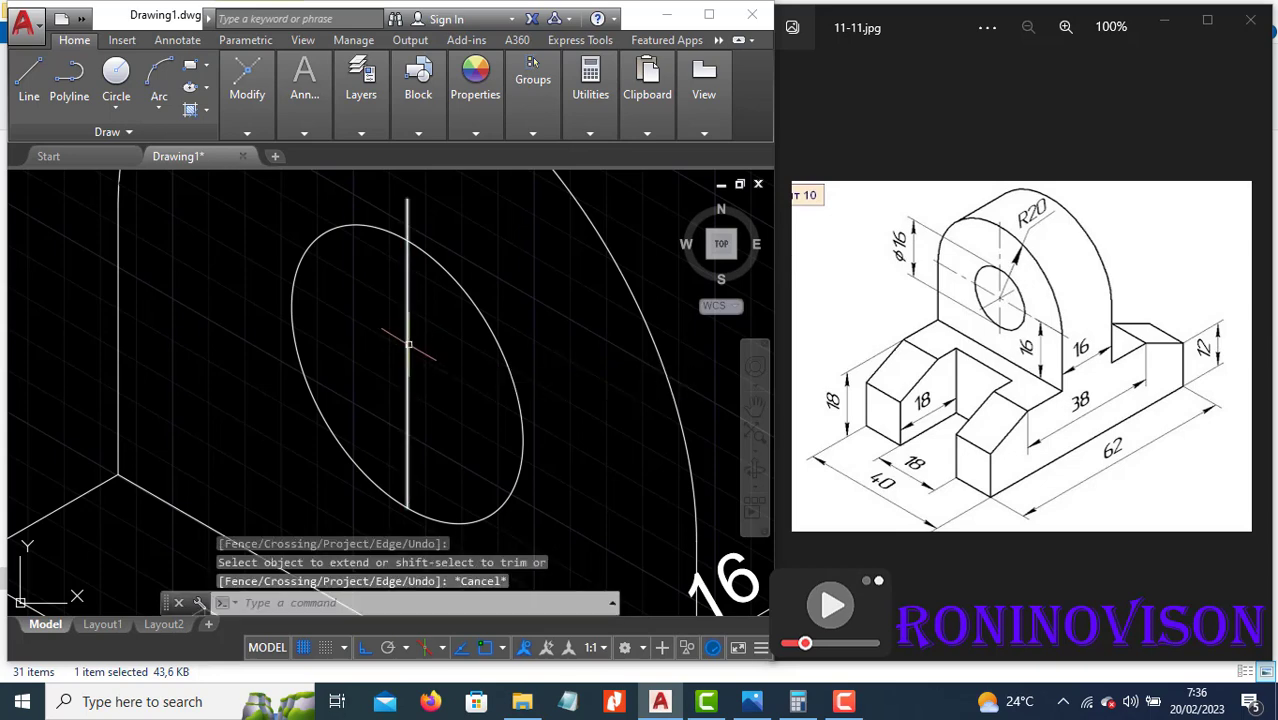
type("tr")
key("Return")
key("Return")
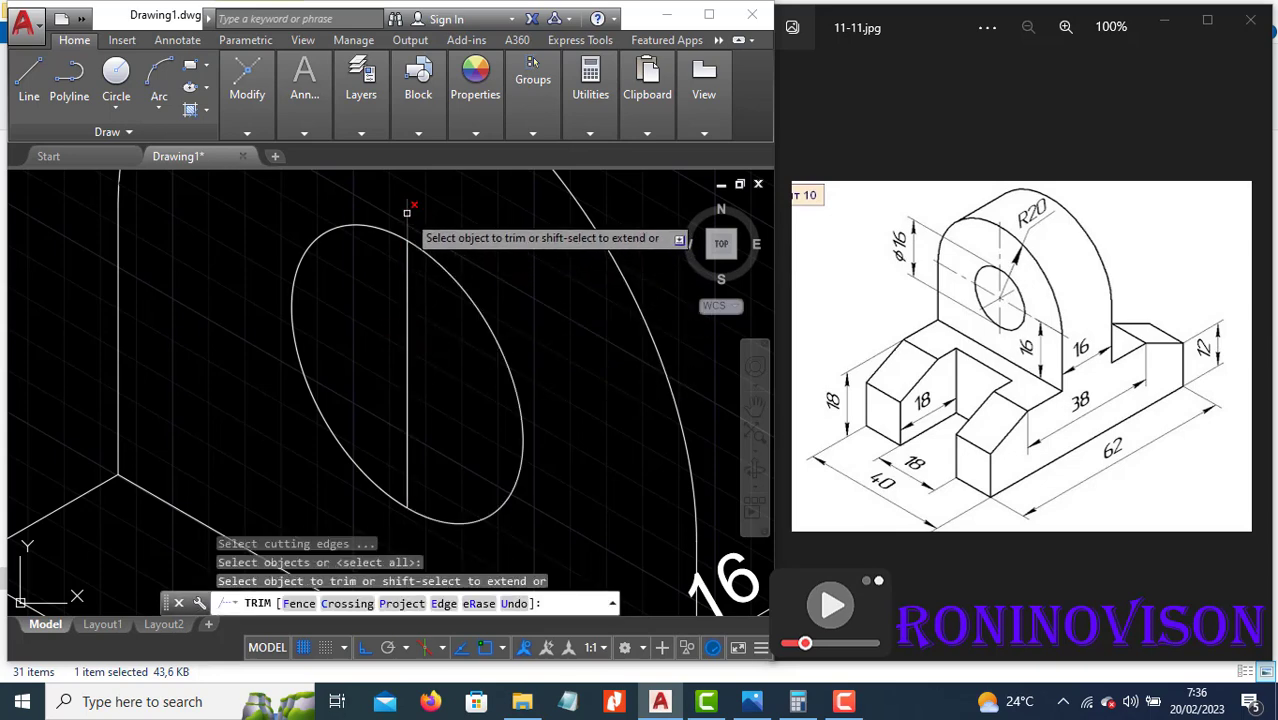
key("Escape")
scroll(473, 261, "down", 2)
scroll(473, 261, "down", 2)
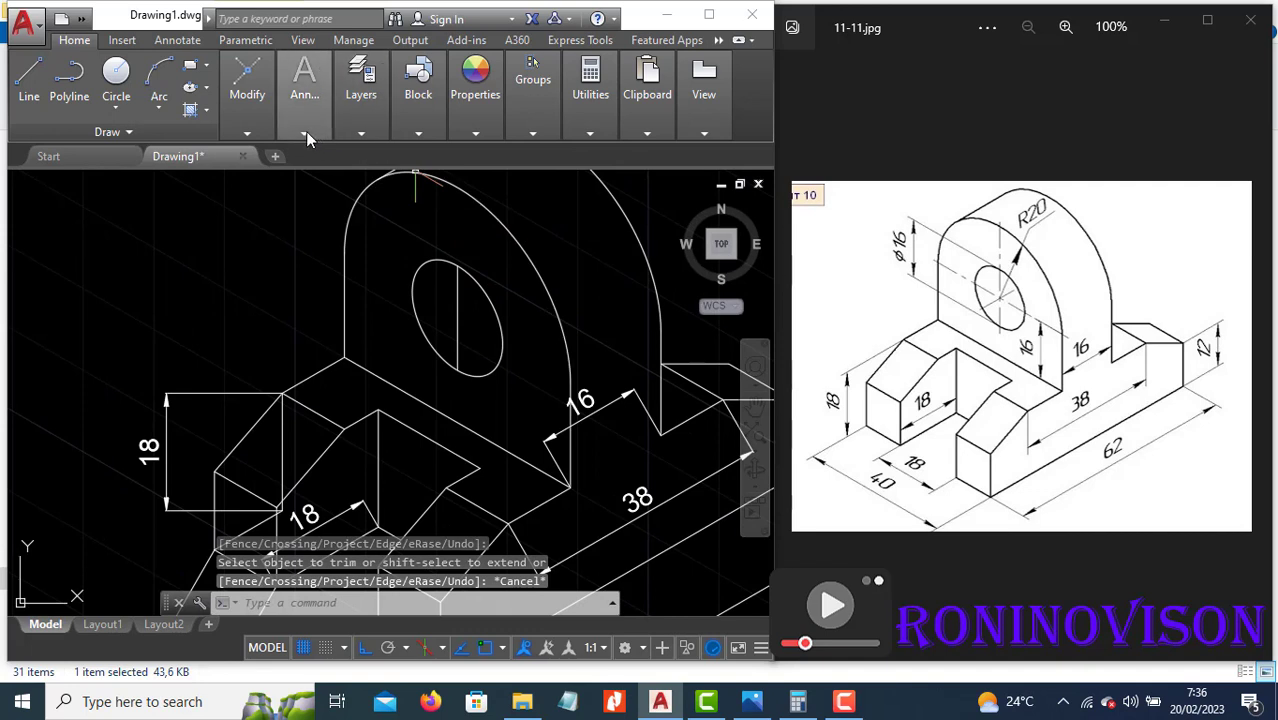
Place a vertical 16 dimension left of the hole using the line's endpoints, then recentre the view.
left_click(397, 160)
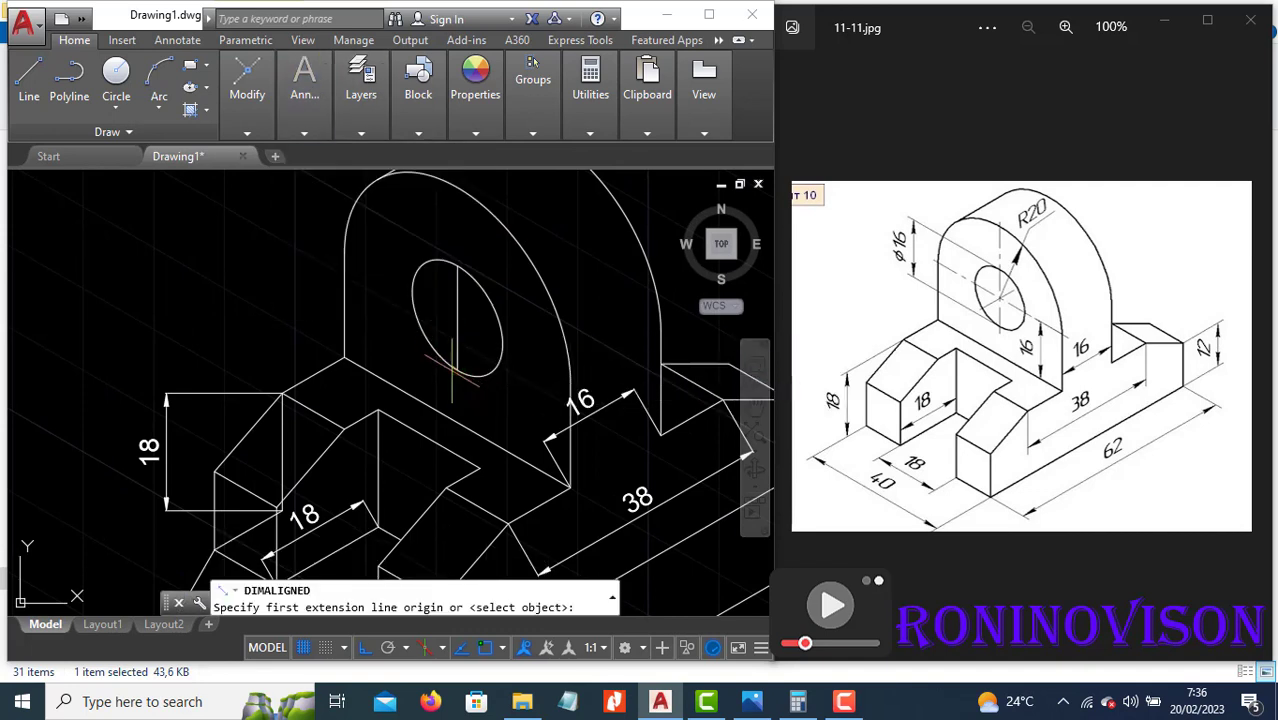
left_click(457, 372)
left_click(457, 265)
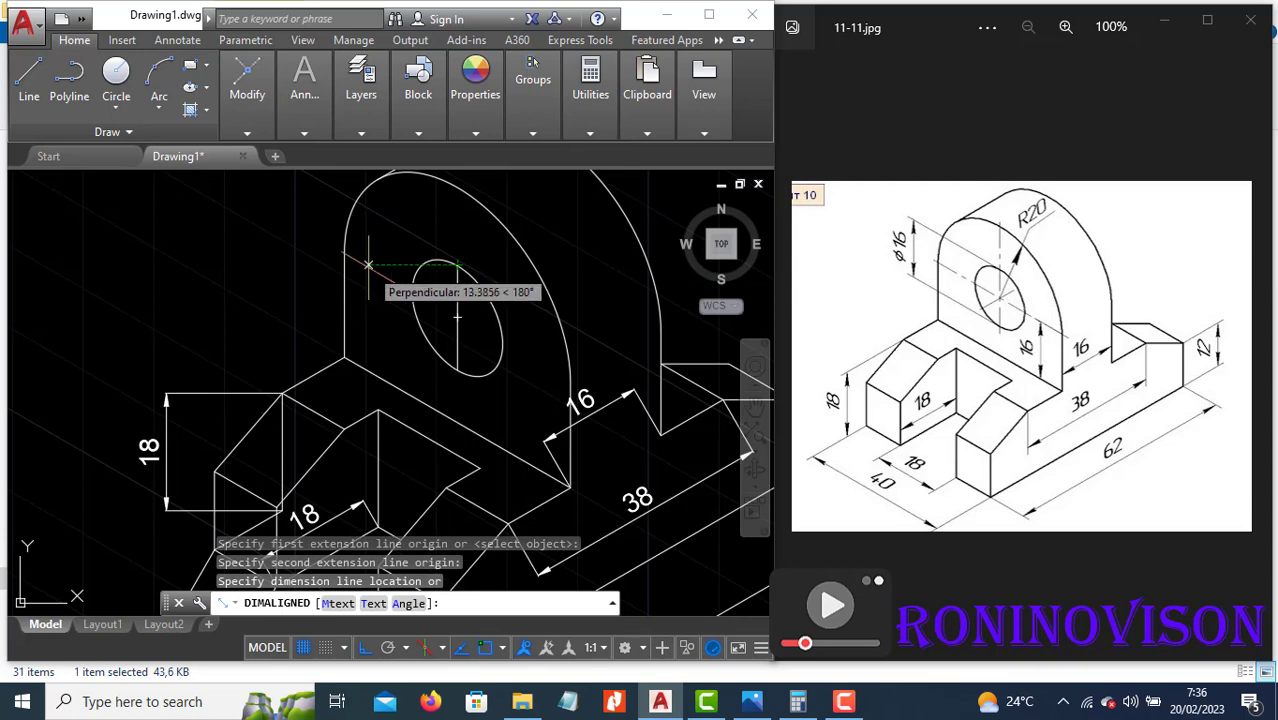
left_click(373, 266)
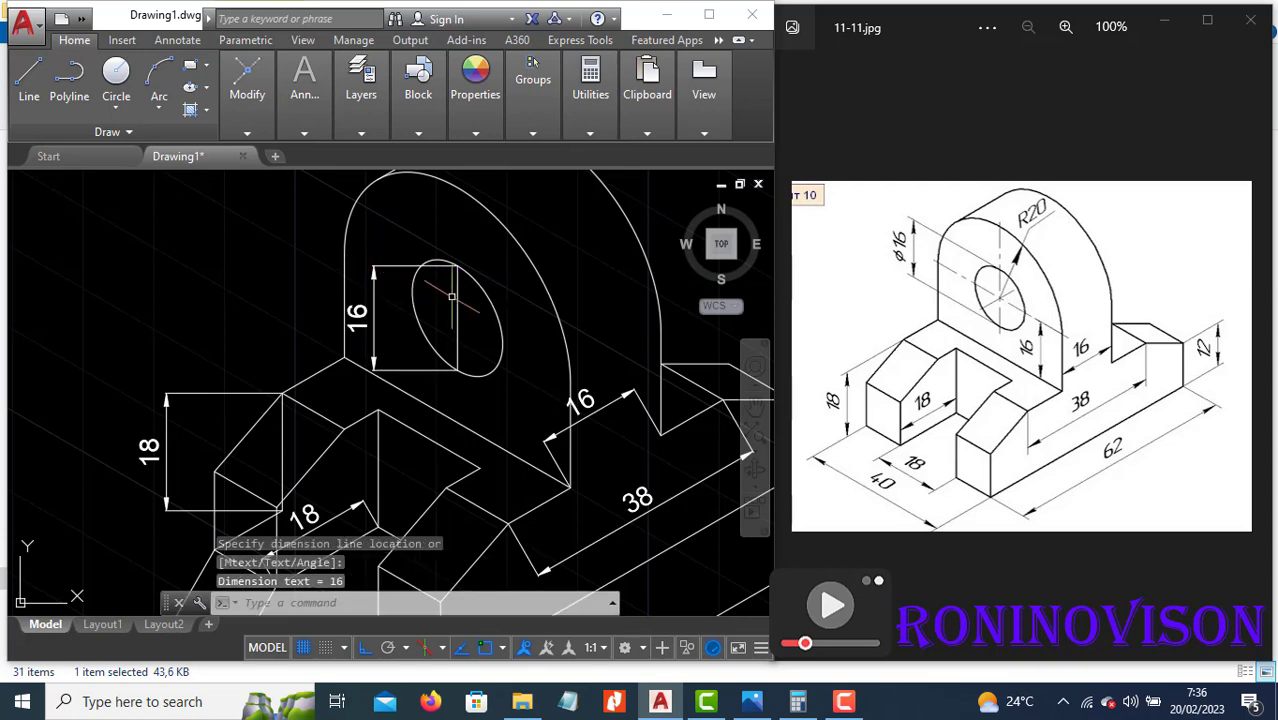
scroll(599, 433, "down", 2)
scroll(597, 470, "down", 2)
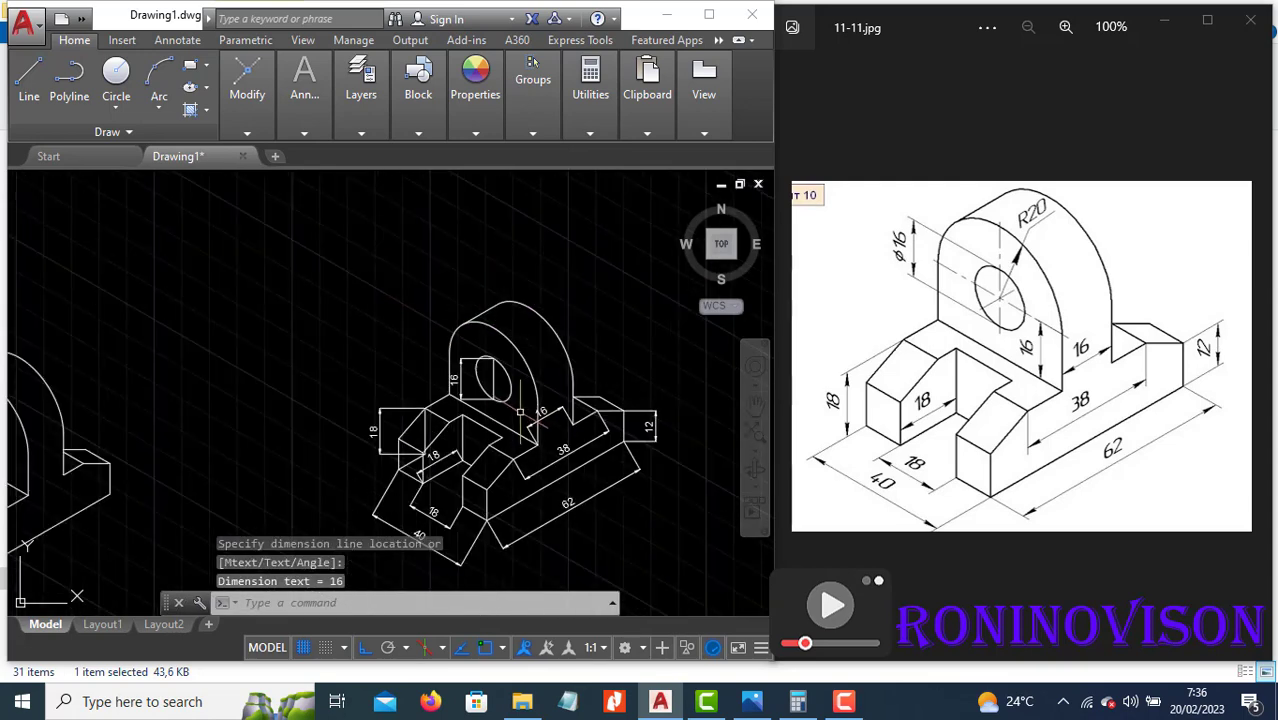
scroll(595, 510, "down", 2)
scroll(594, 535, "up", 2)
scroll(594, 535, "up", 2)
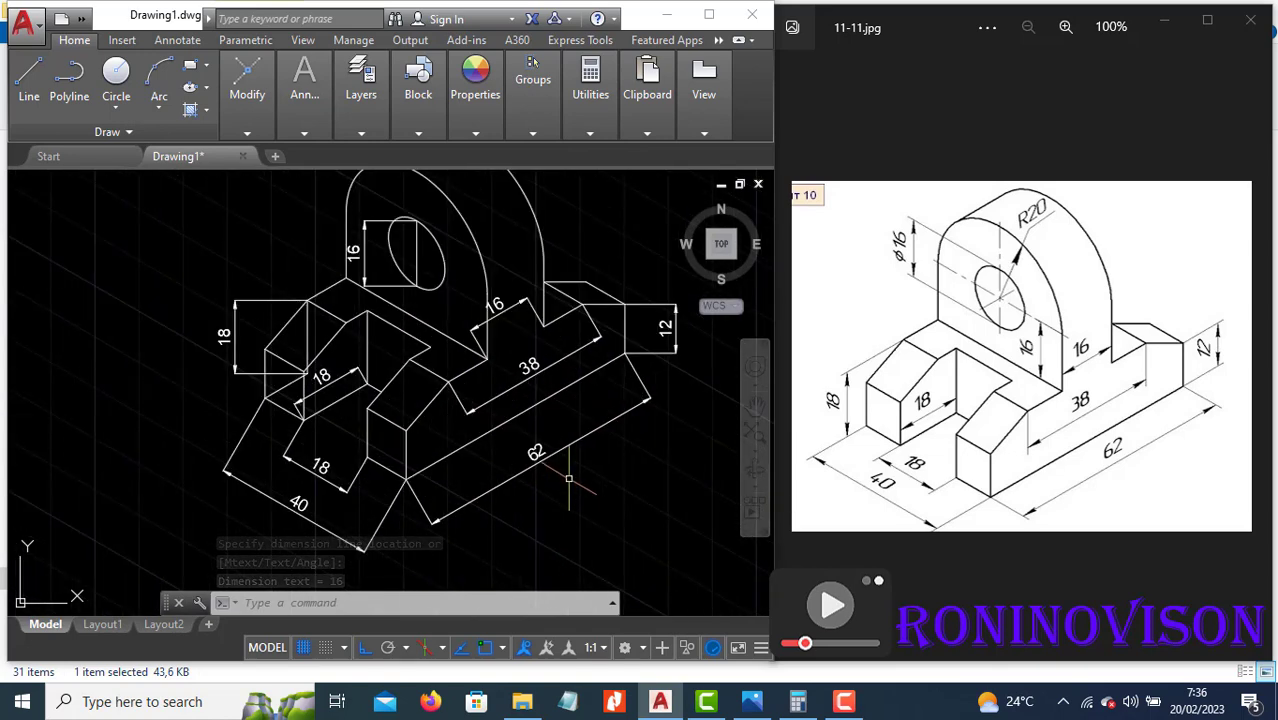
middle_click_drag(569, 481, 545, 512)
key("Escape")
type("DIMEDI")
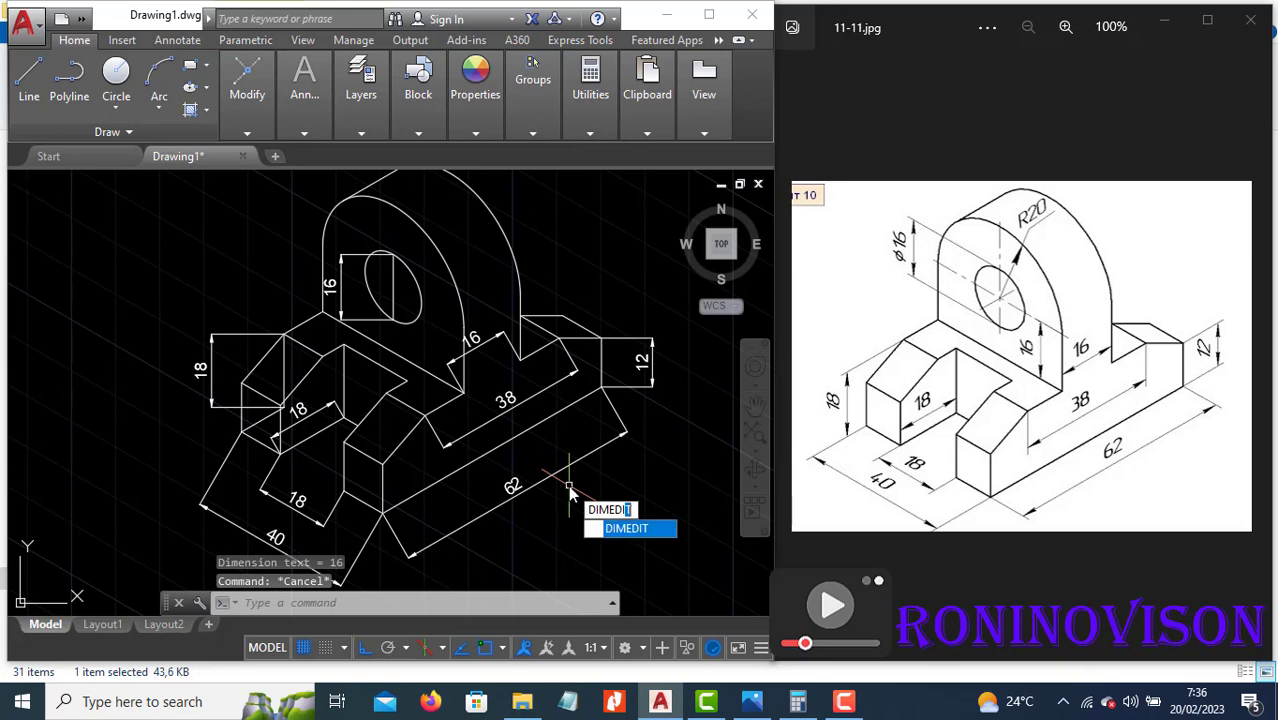
Make the 62 dimension's extension lines oblique, set vertical with DIMEDIT Oblique.
left_click(626, 530)
key("Down")
key("Down")
key("Down")
key("Down")
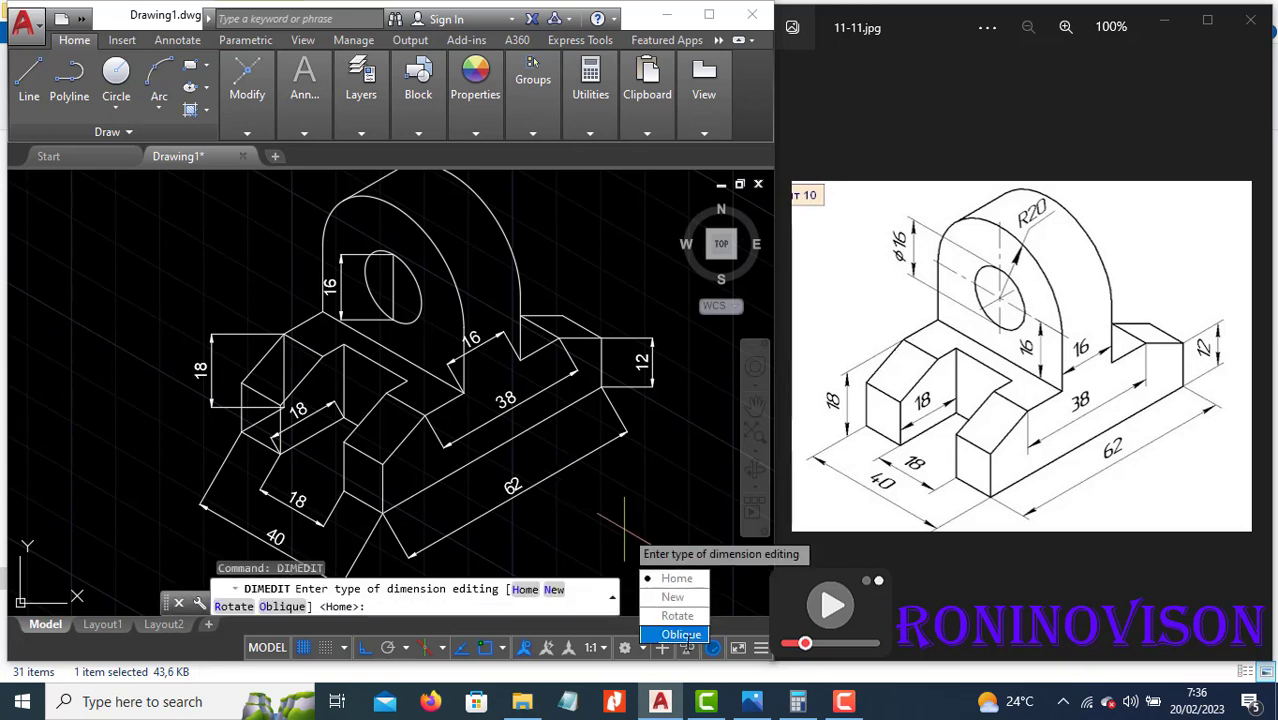
key("Return")
key("Escape")
key("Return")
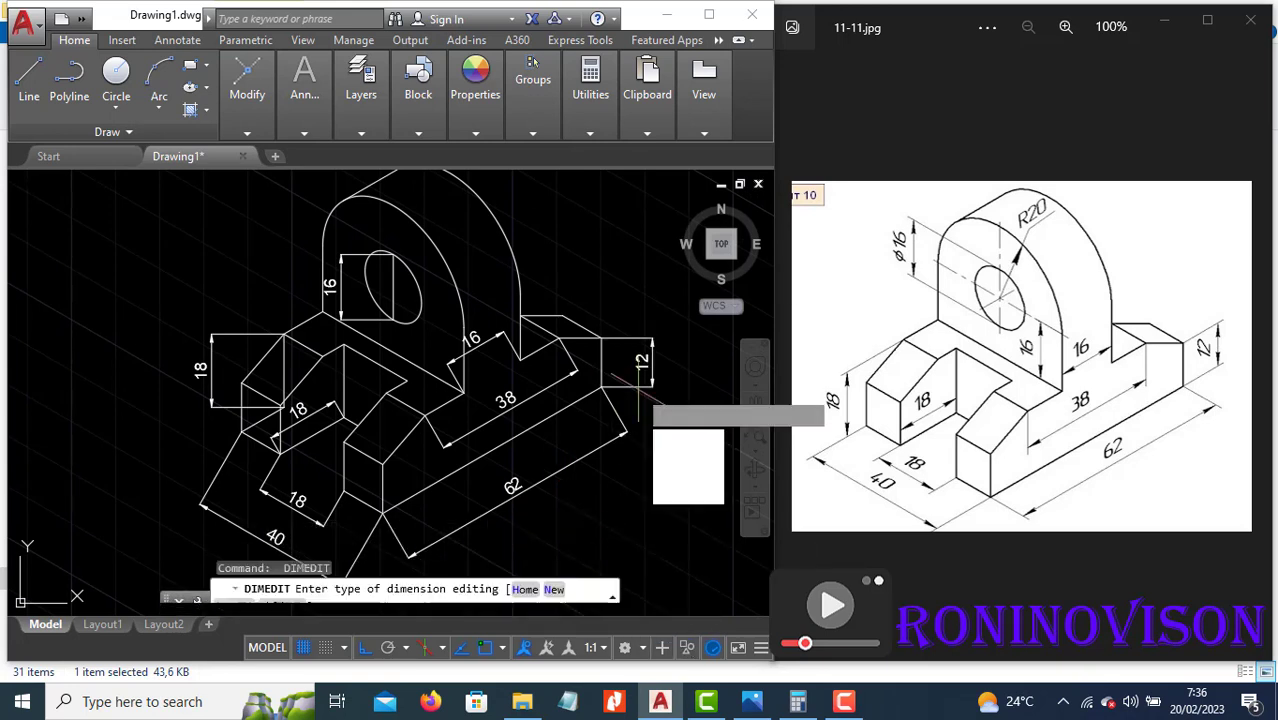
key("Down")
left_click(671, 488)
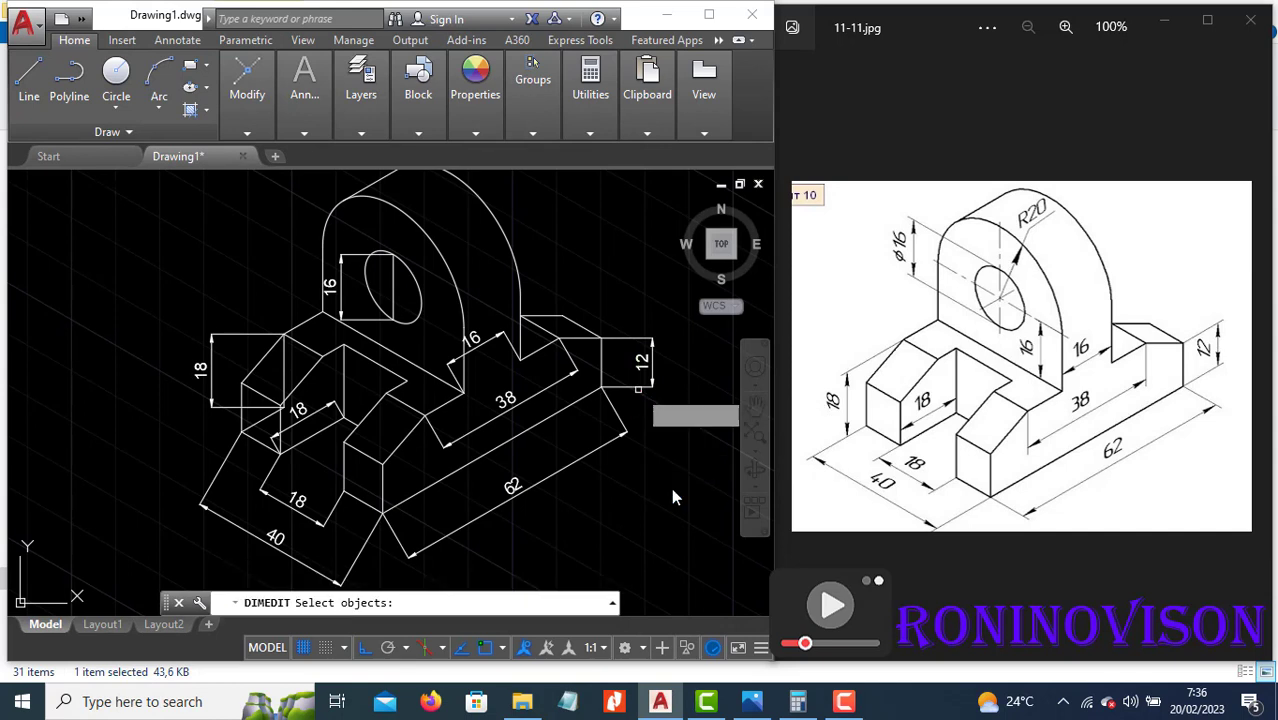
left_click(620, 398)
key("Return")
left_click(604, 345)
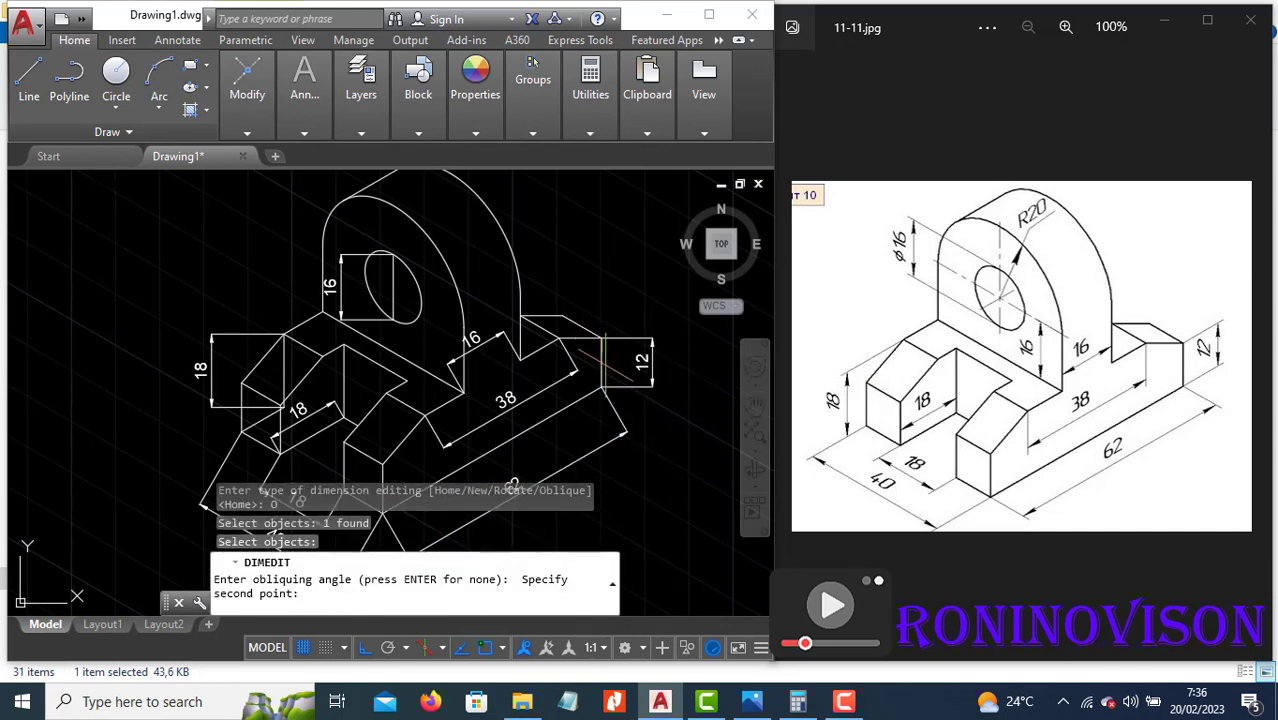
left_click(604, 387)
Slant the 12 dimension's extension lines along the isometric edge.
left_click(626, 392)
key("Return")
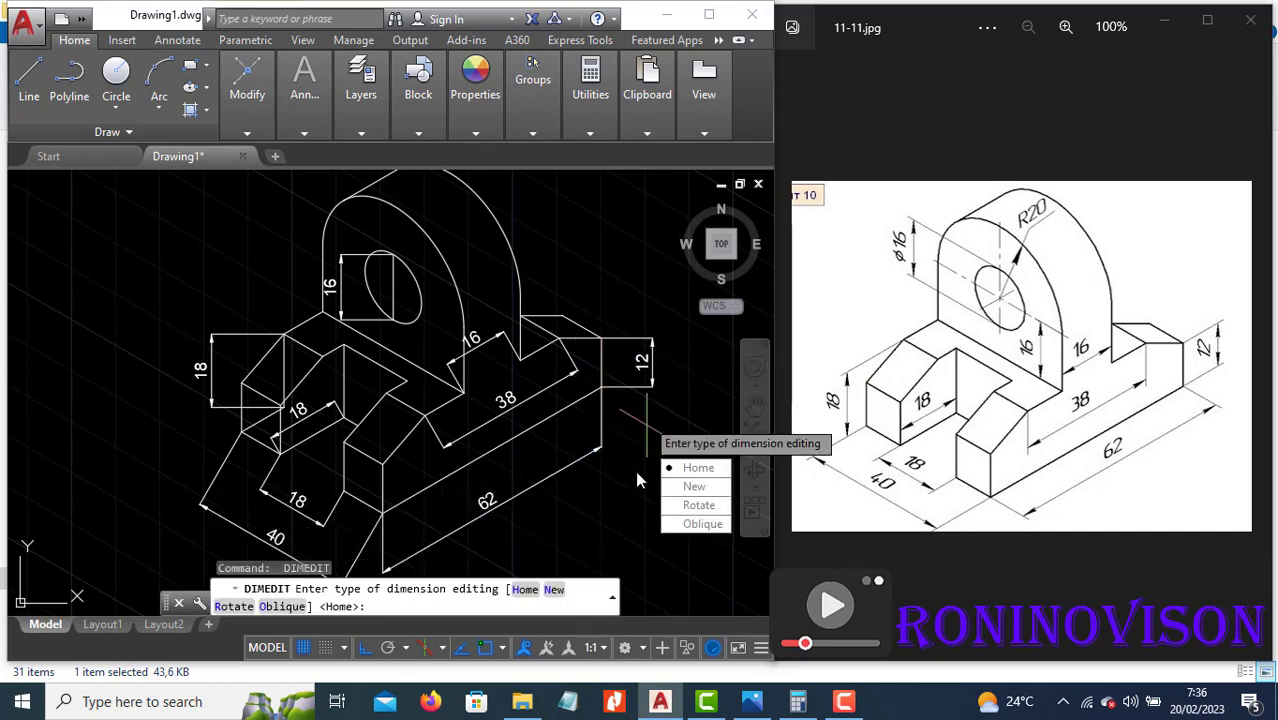
left_click(684, 524)
left_click(636, 390)
key("Return")
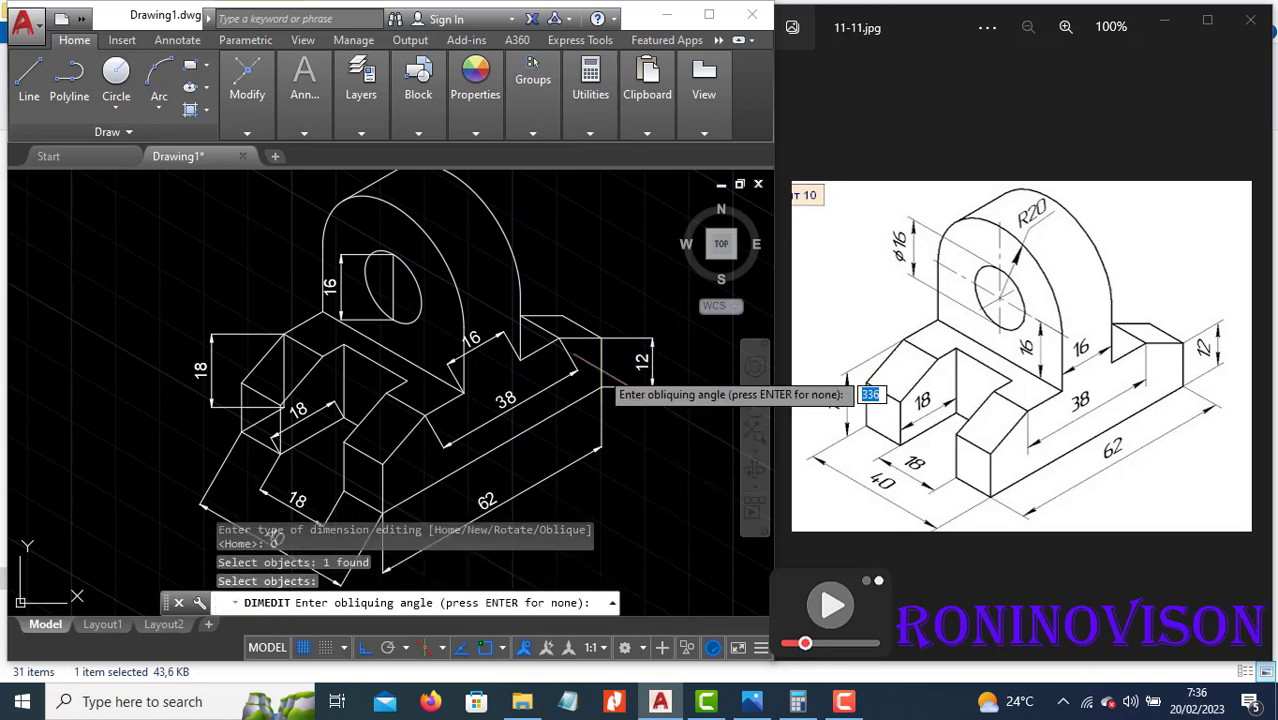
left_click(383, 511)
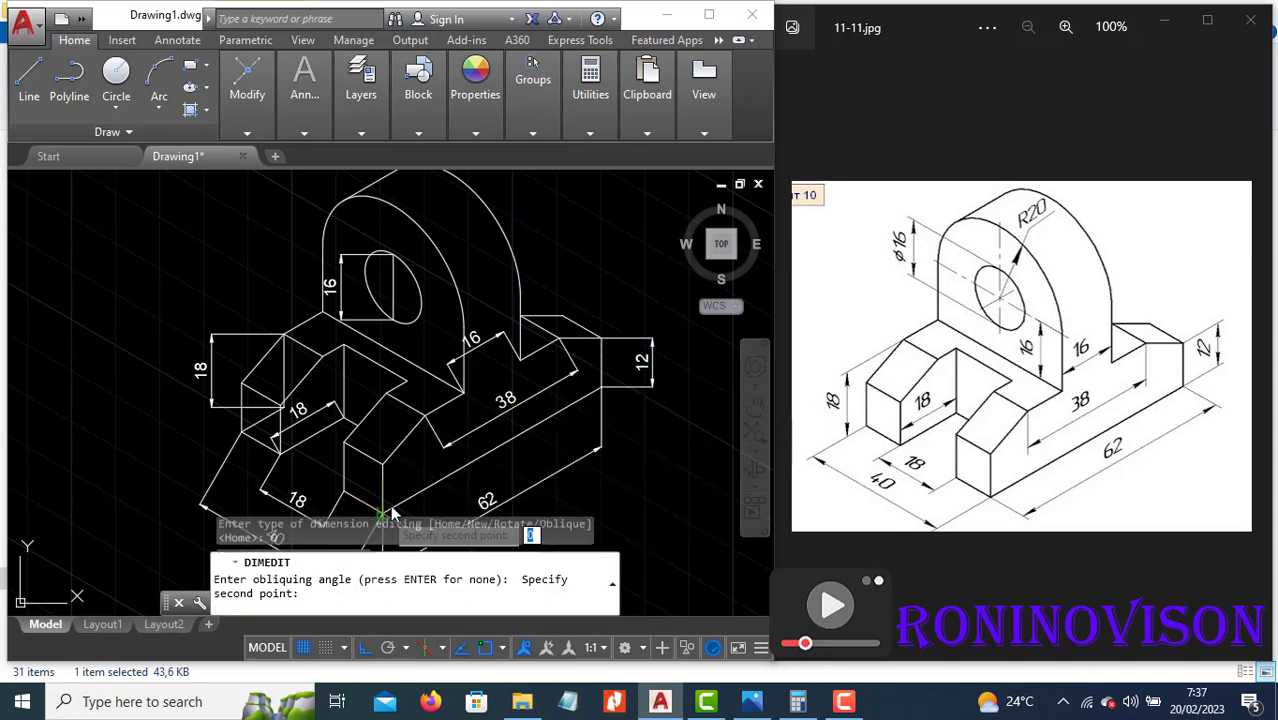
left_click(601, 386)
Make the 40 dimension's extension lines oblique and vertical.
key("Return")
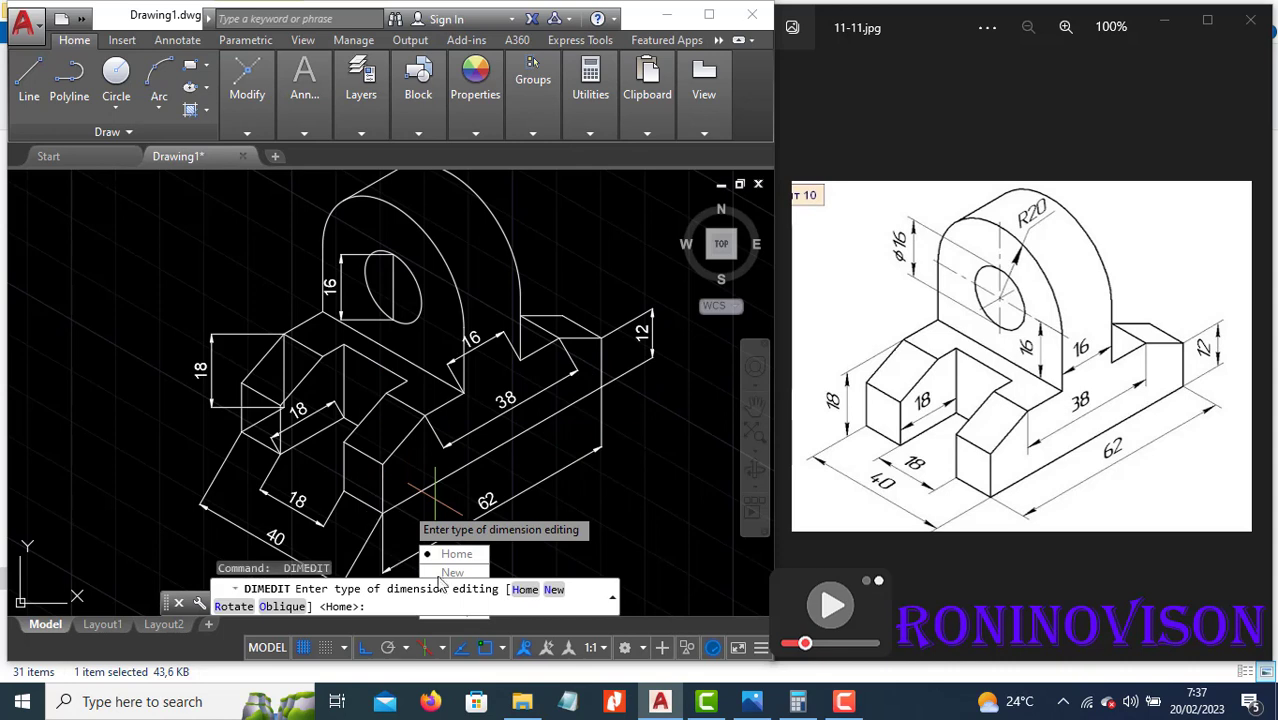
left_click(284, 607)
left_click(383, 495)
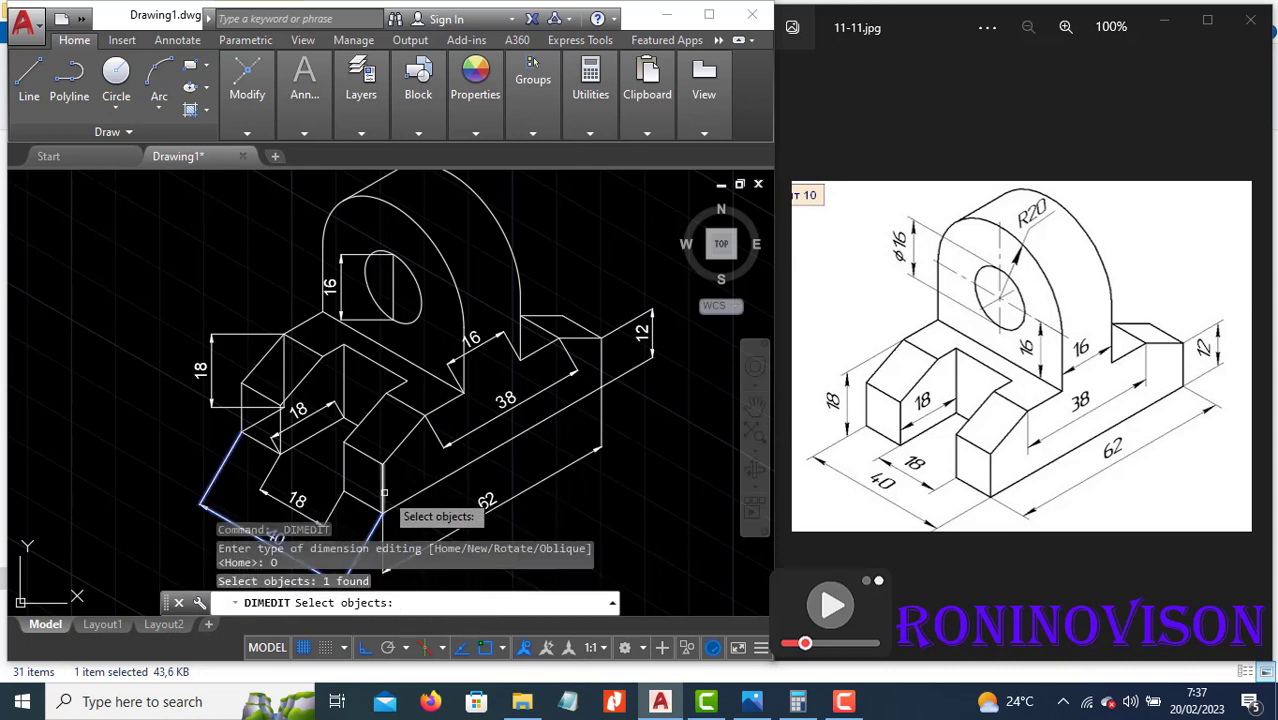
key("Return")
left_click(344, 492)
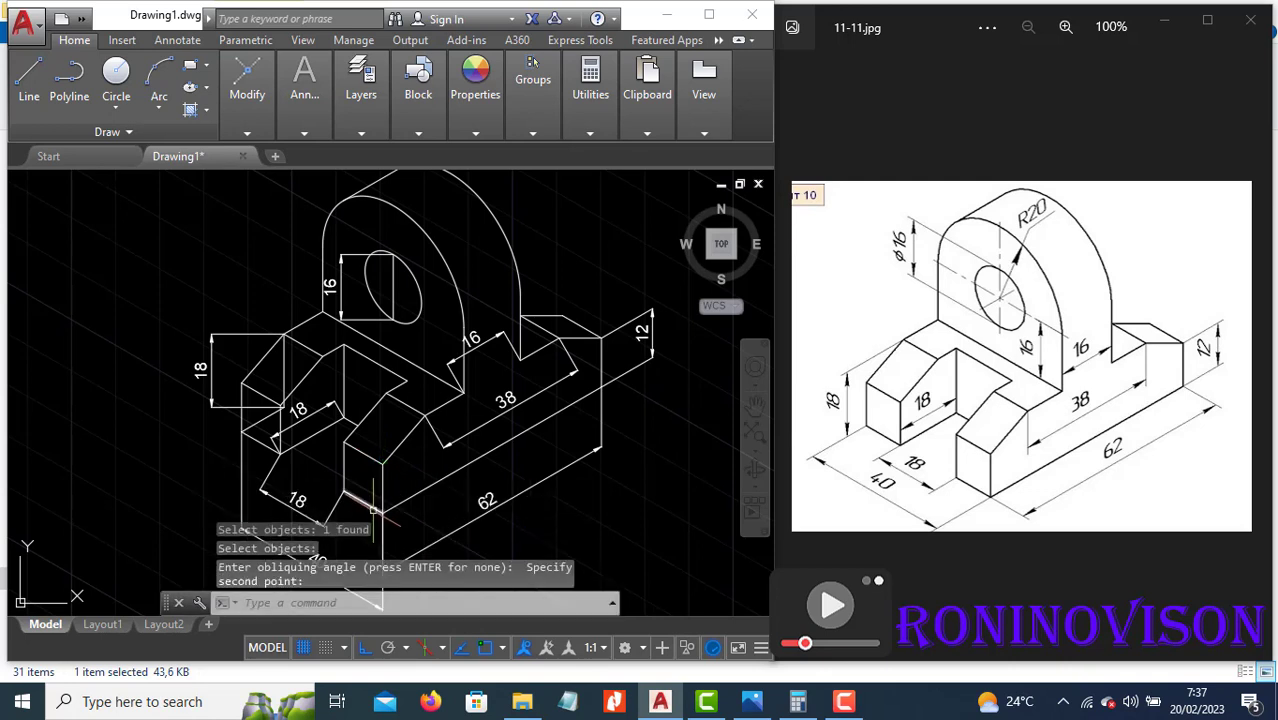
left_click(344, 525)
Make the lower 18 dimension's extension lines oblique and vertical.
key("Return")
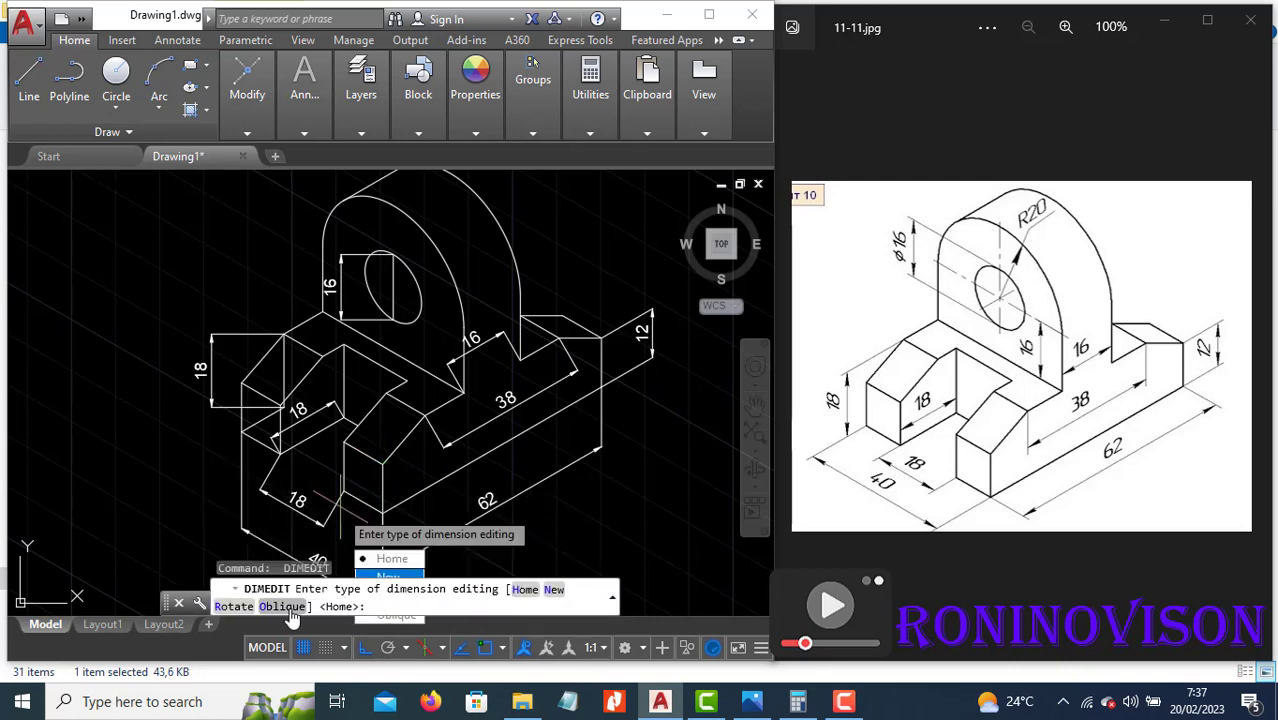
left_click(286, 607)
left_click(266, 478)
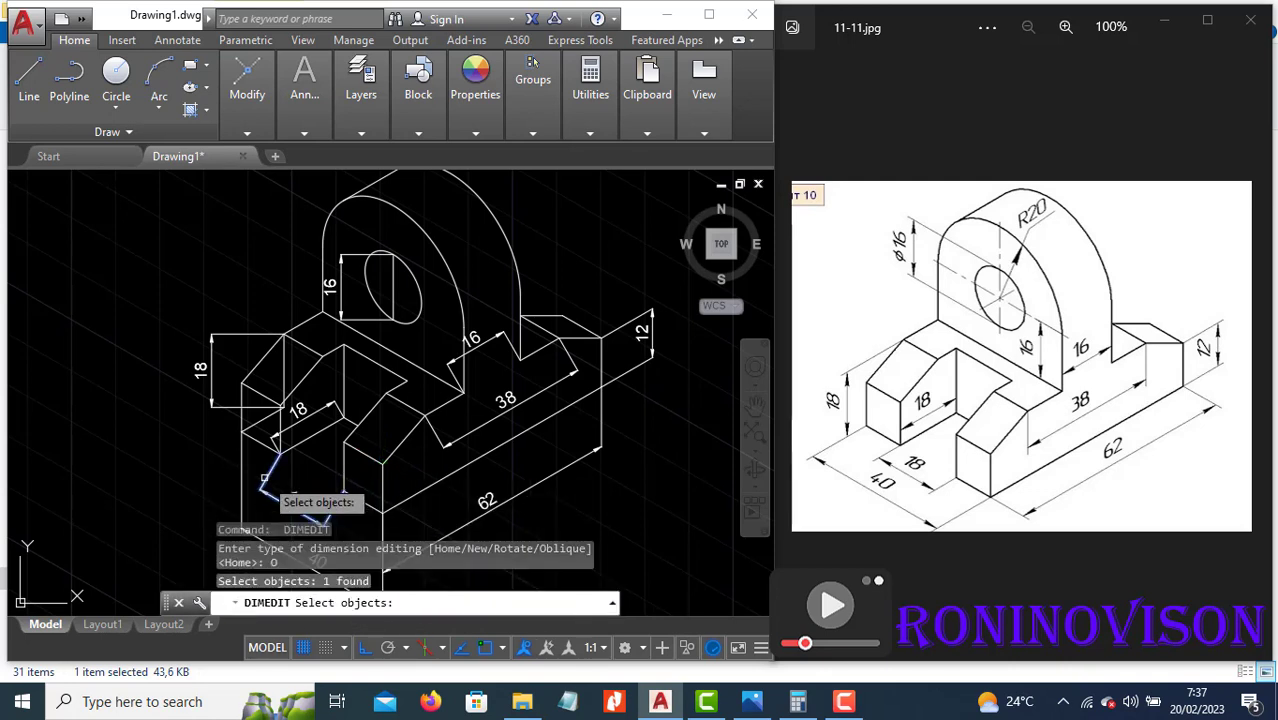
key("Return")
left_click(344, 441)
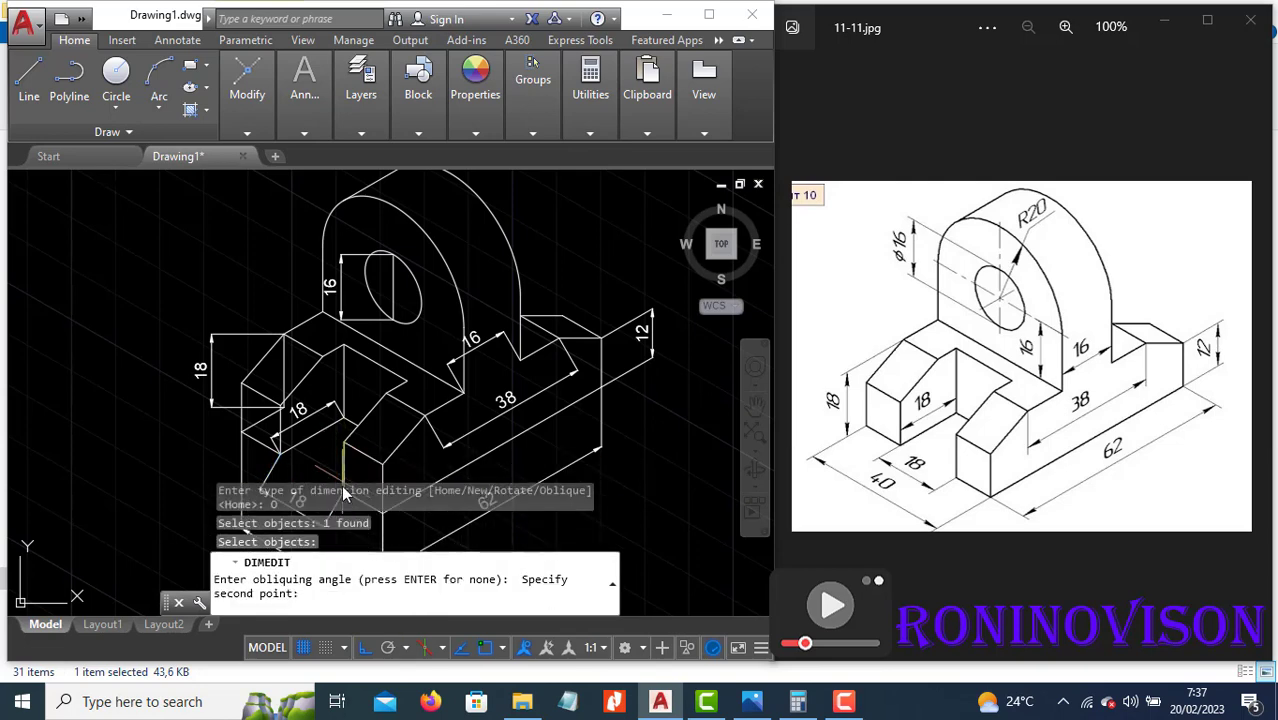
scroll(350, 460, "up", 3)
scroll(368, 420, "down", 5)
scroll(368, 420, "up", 4)
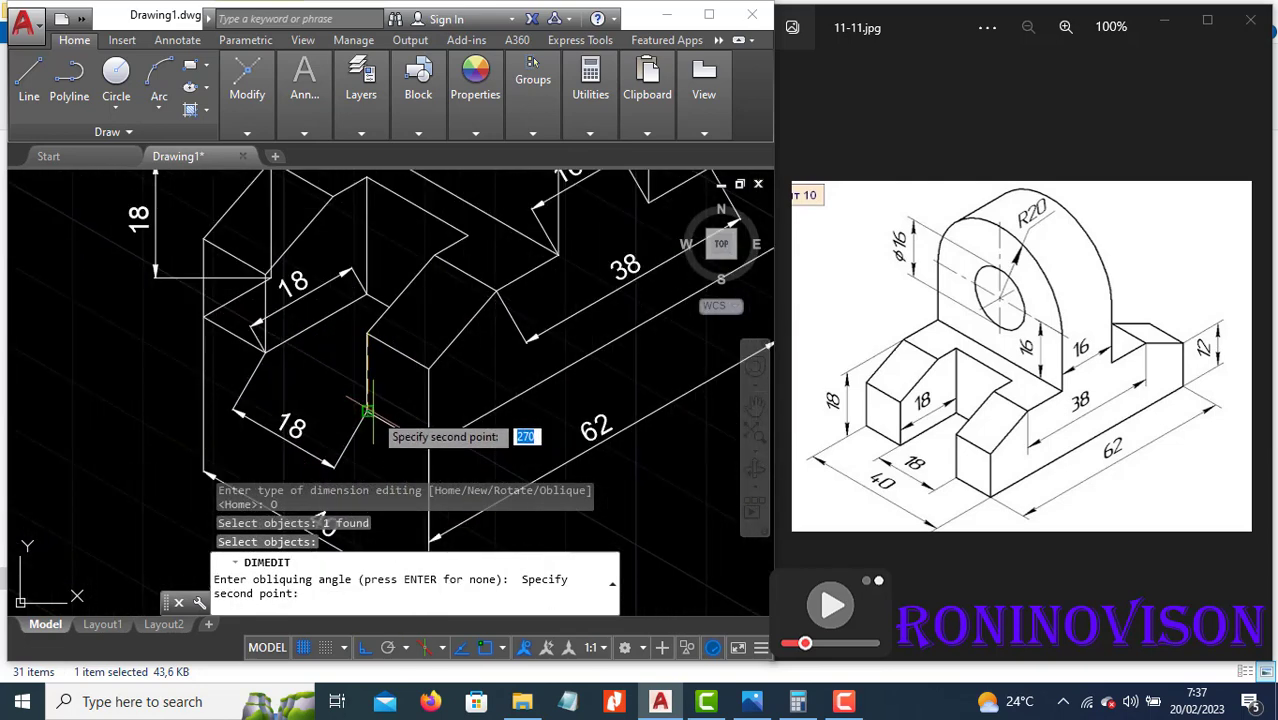
left_click(368, 412)
scroll(400, 400, "down", 2)
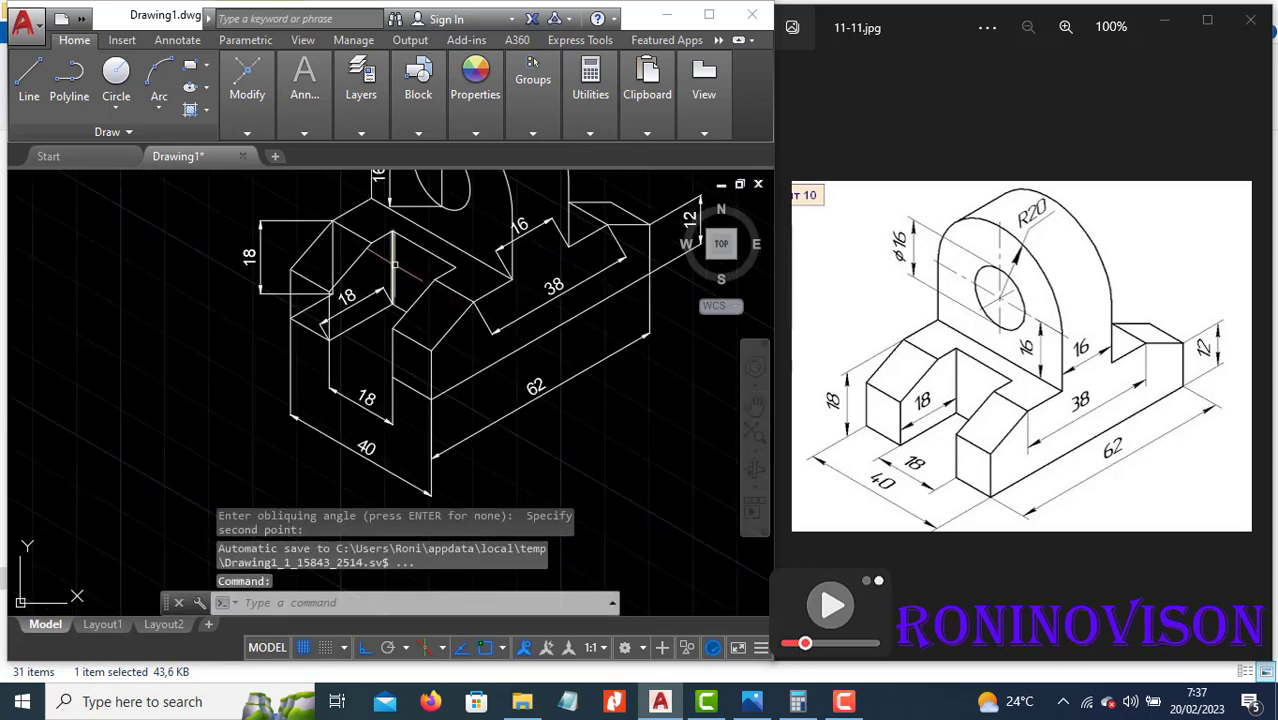
scroll(461, 277, "down", 1)
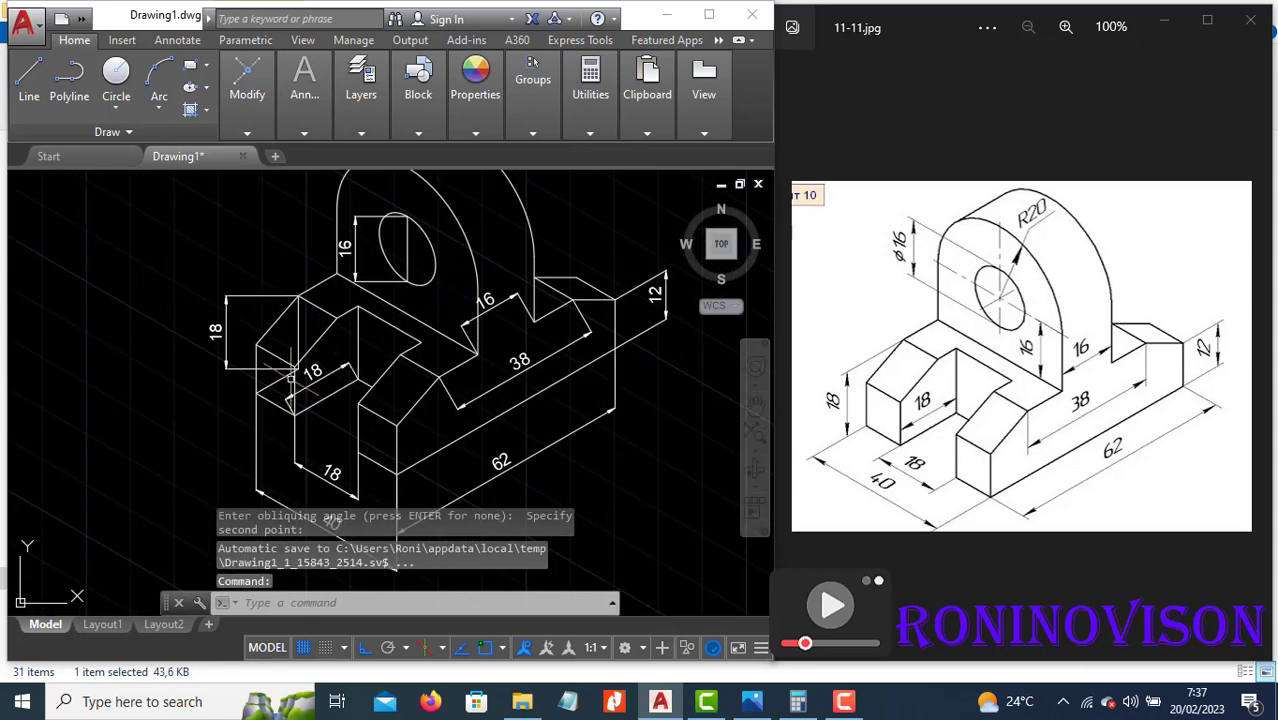
Slant the left 18 dimension's extension lines along the isometric edge.
key("Return")
left_click(300, 487)
type("O")
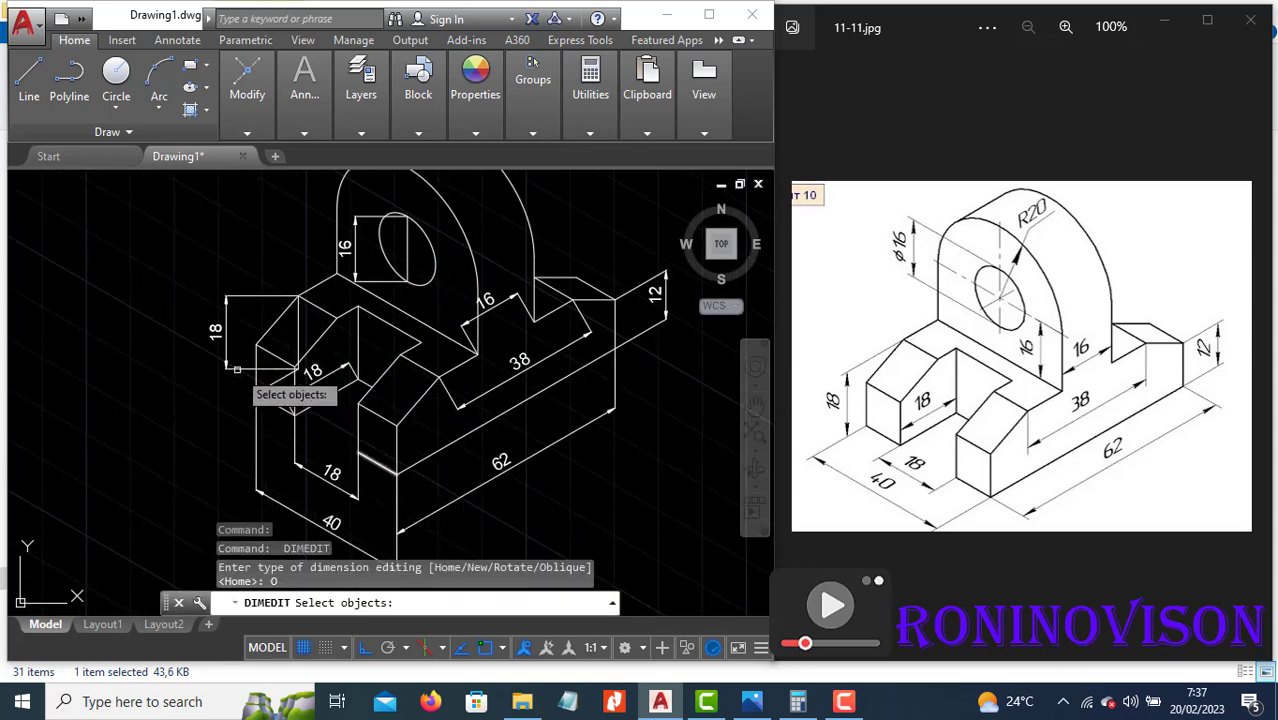
left_click(227, 335)
key("Return")
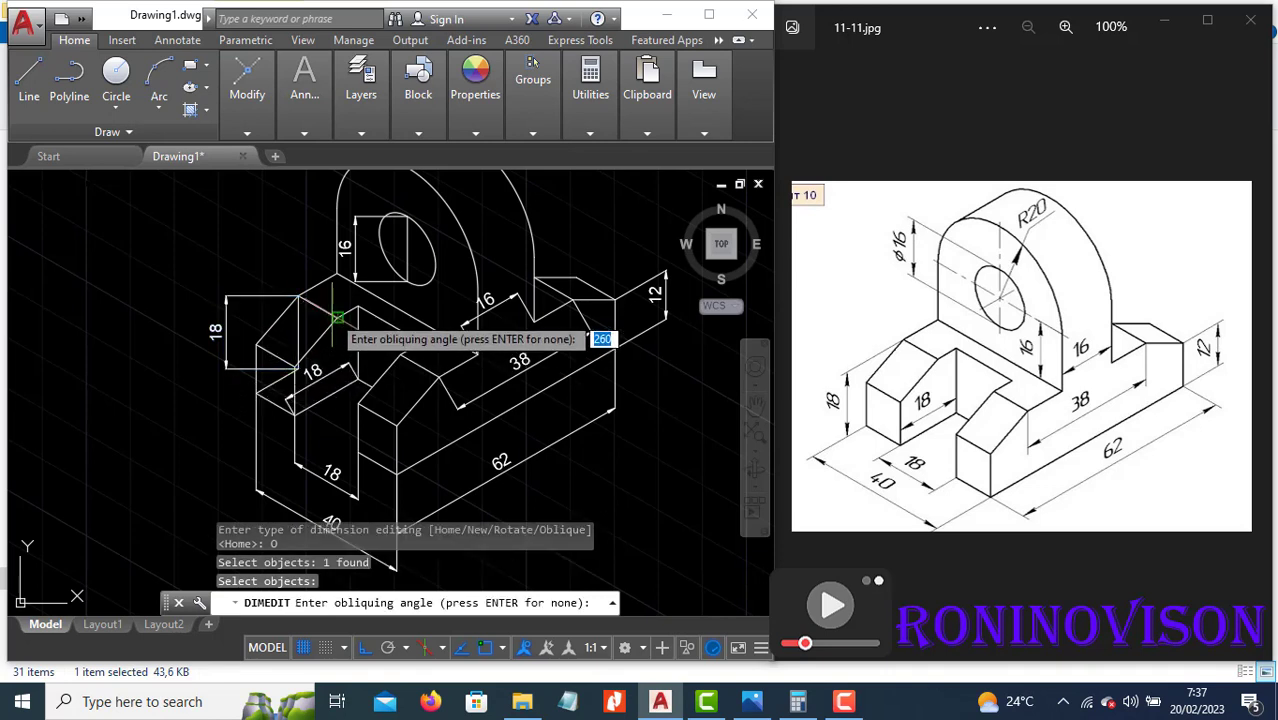
left_click(338, 318)
left_click(297, 299)
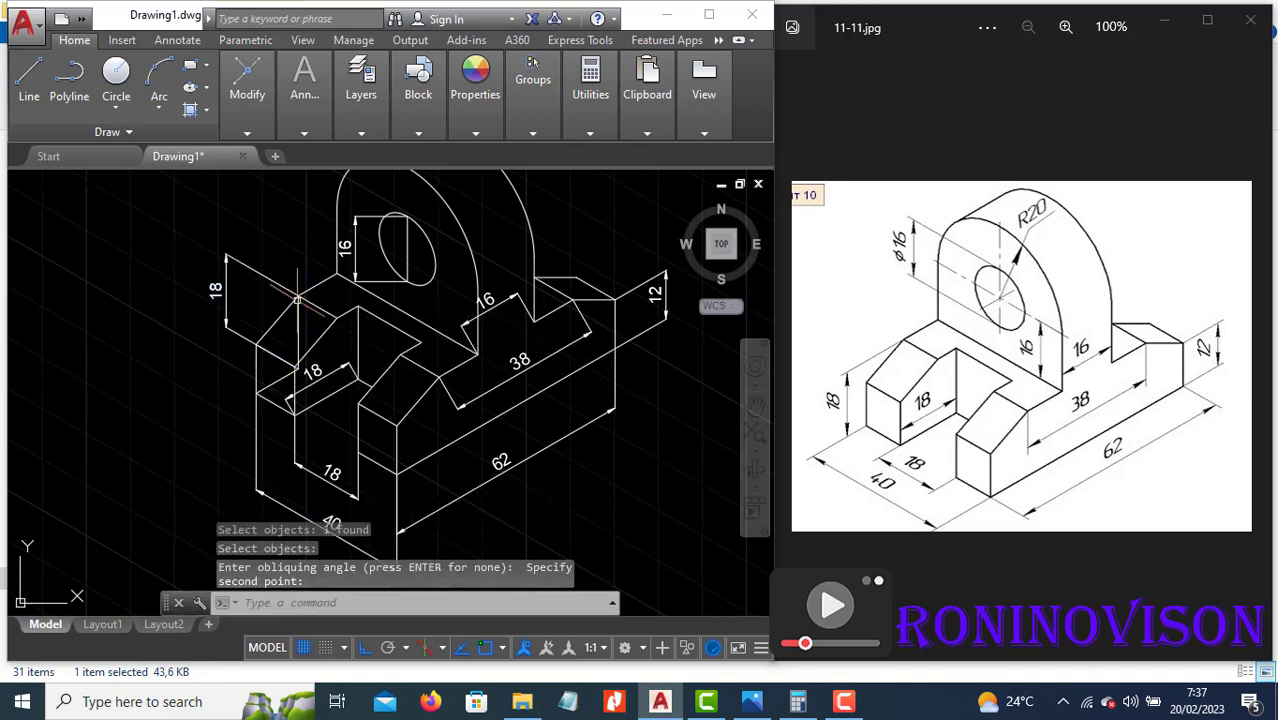
left_click(325, 359)
key("Return")
left_click(381, 485)
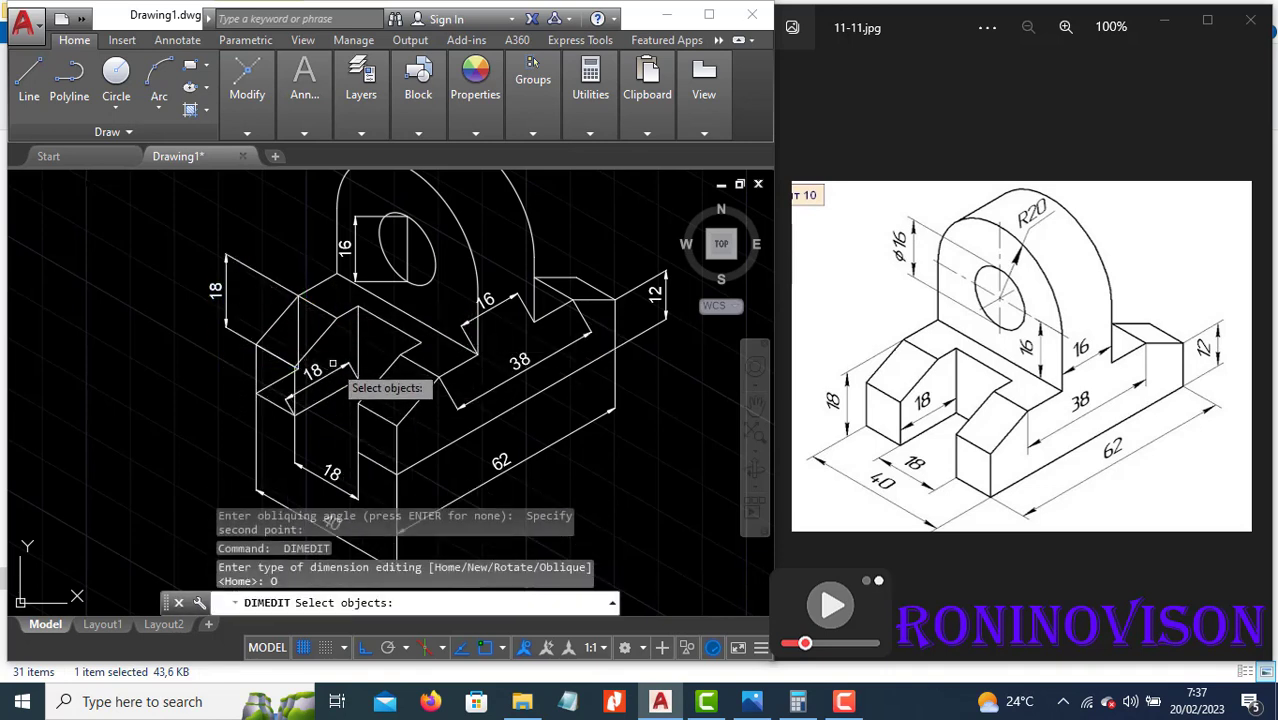
left_click(349, 376)
key("Return")
left_click(352, 372)
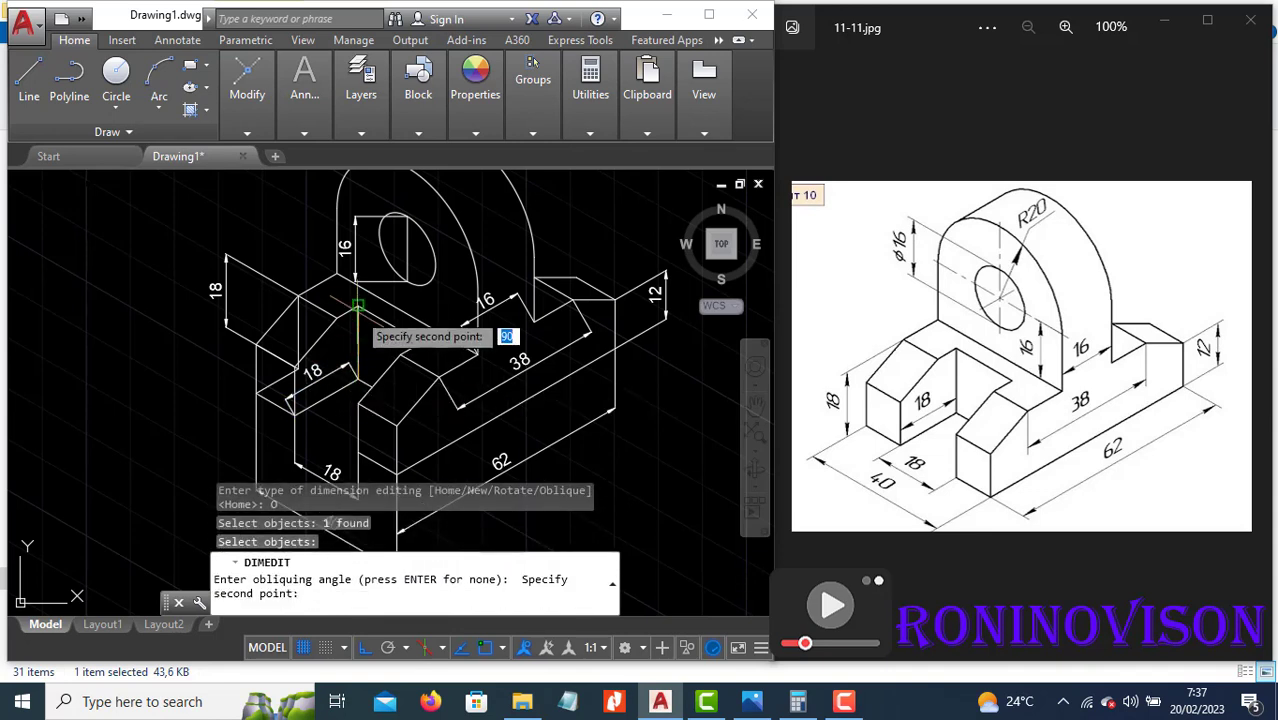
left_click(382, 350)
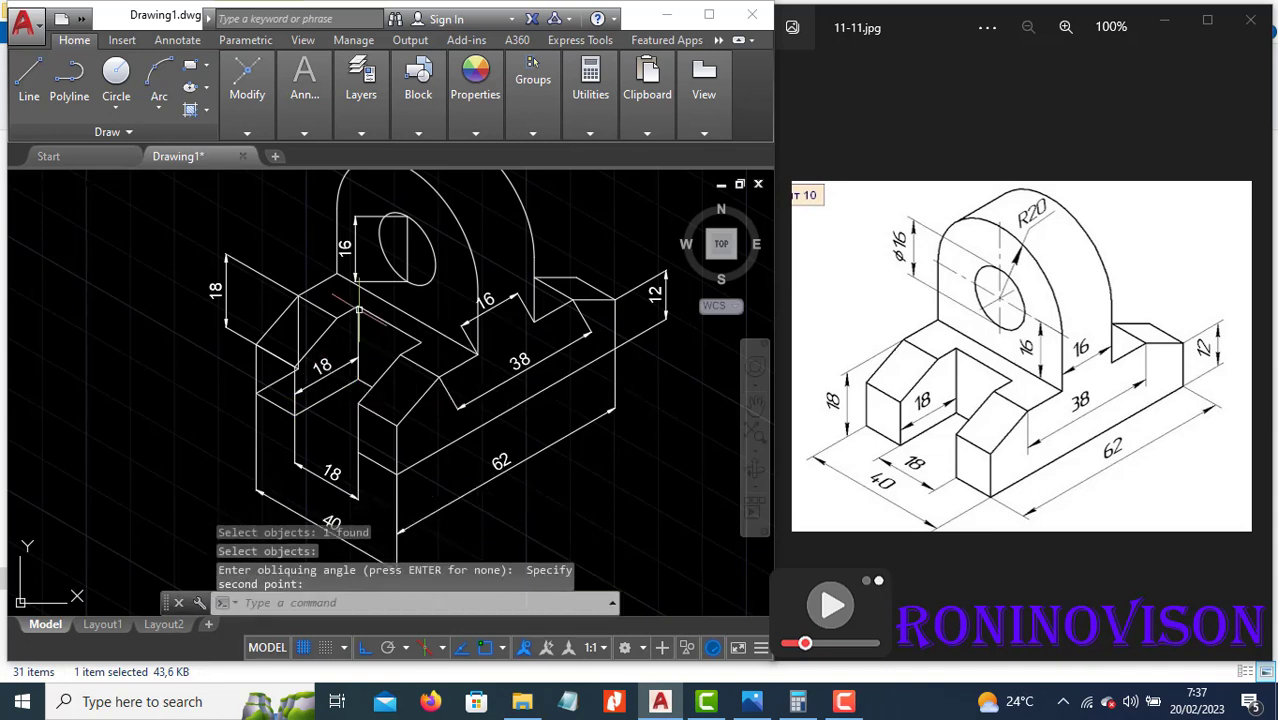
left_click(547, 412)
Slant the 38 dimension's extension lines to match the isometric edge.
key("Return")
left_click(548, 509)
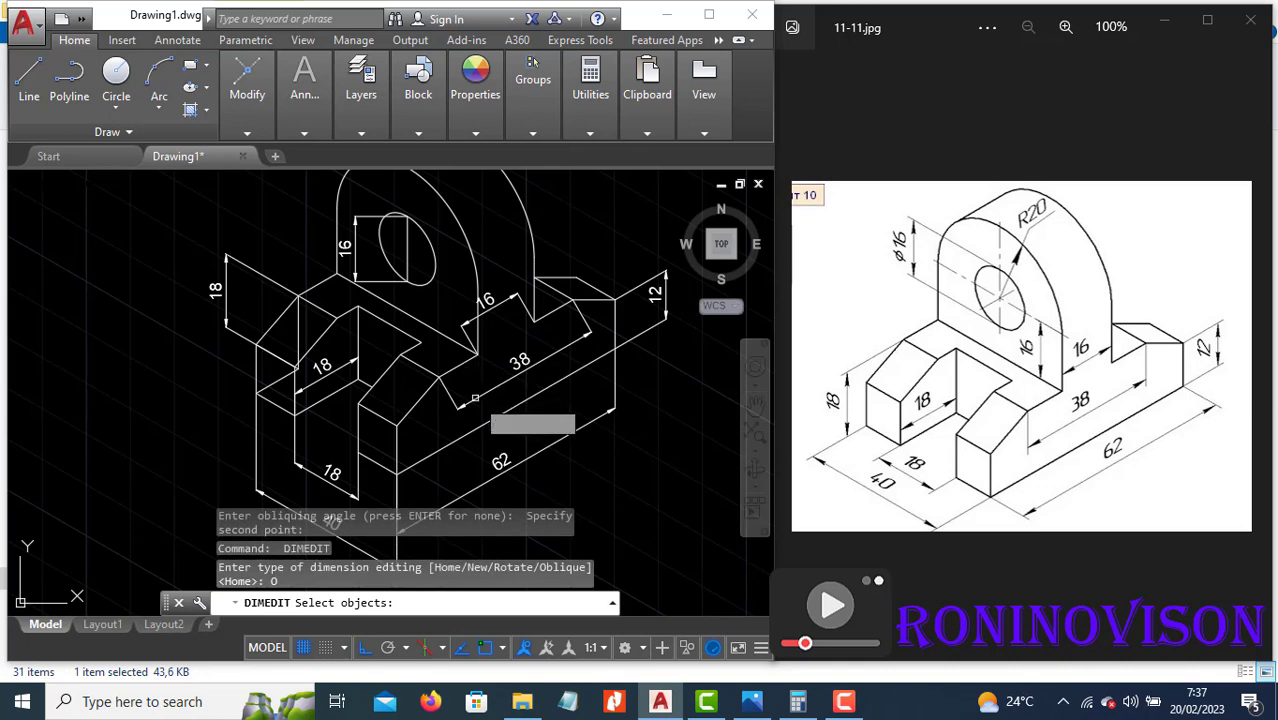
left_click(475, 401)
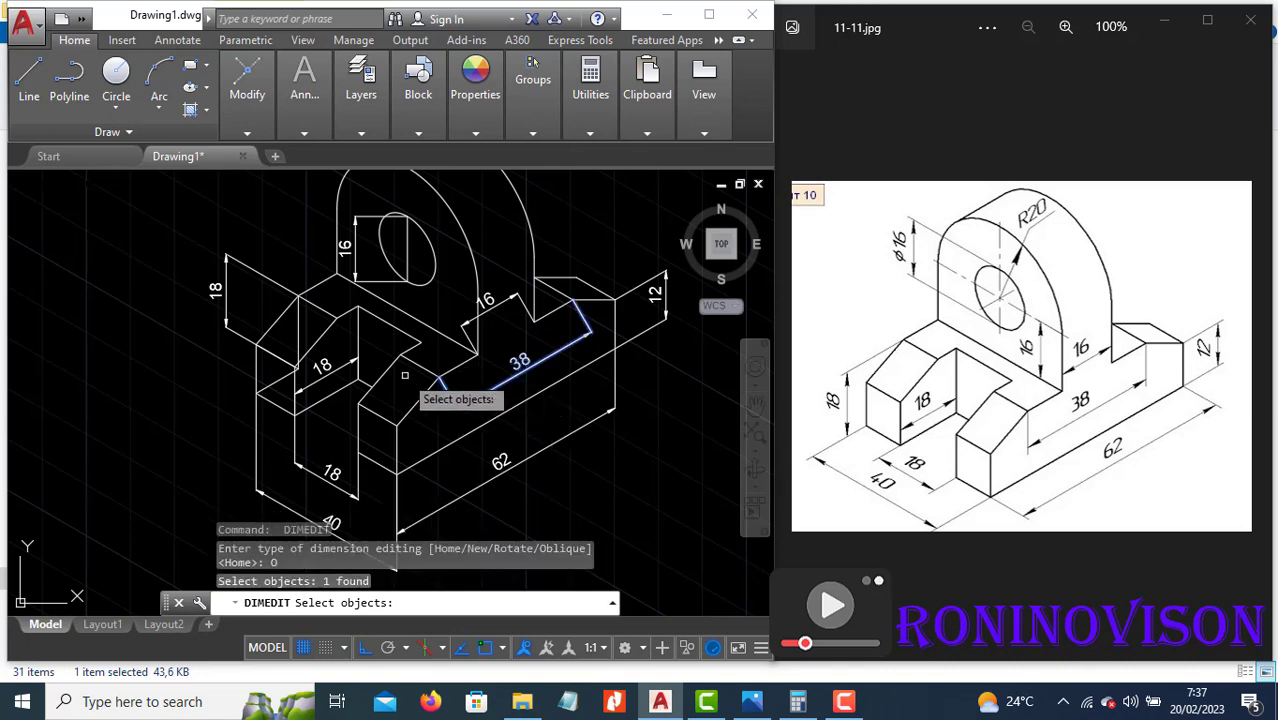
key("Return")
left_click(358, 310)
left_click(361, 375)
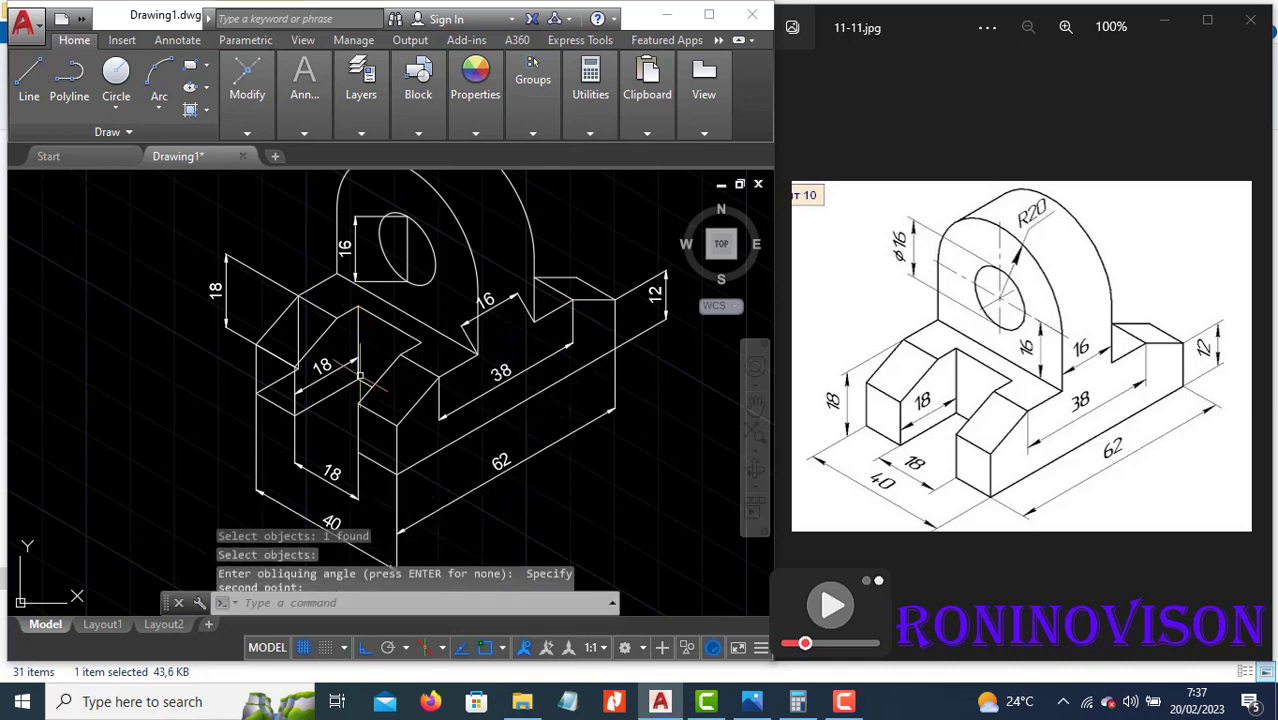
Slant the upright's 16 dimension extension lines along its isometric edge.
key("Return")
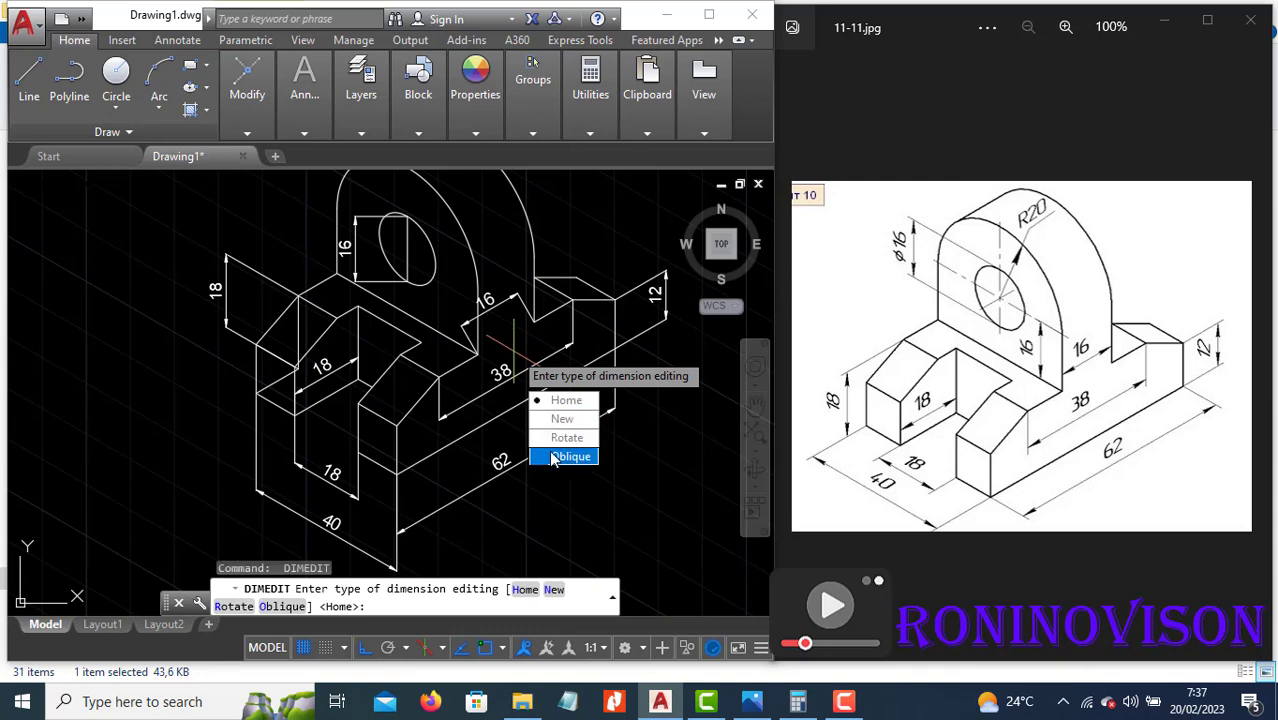
left_click(553, 460)
left_click(486, 334)
key("Return")
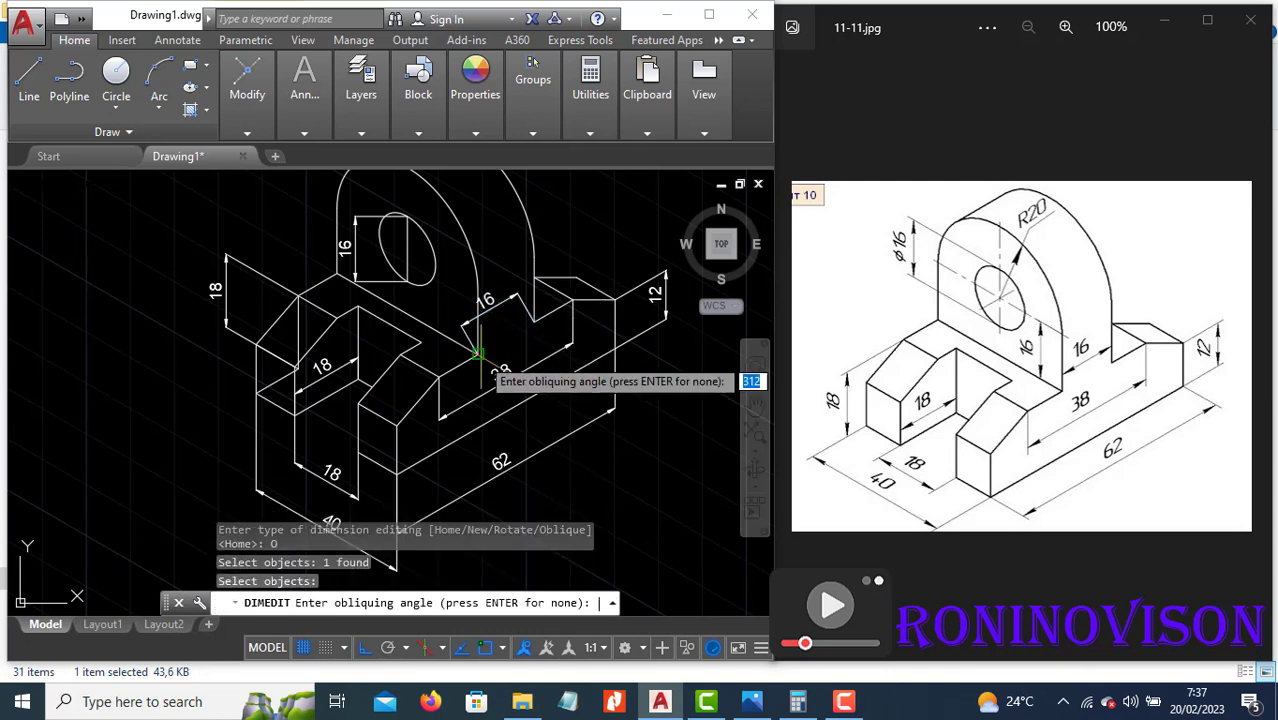
left_click(476, 355)
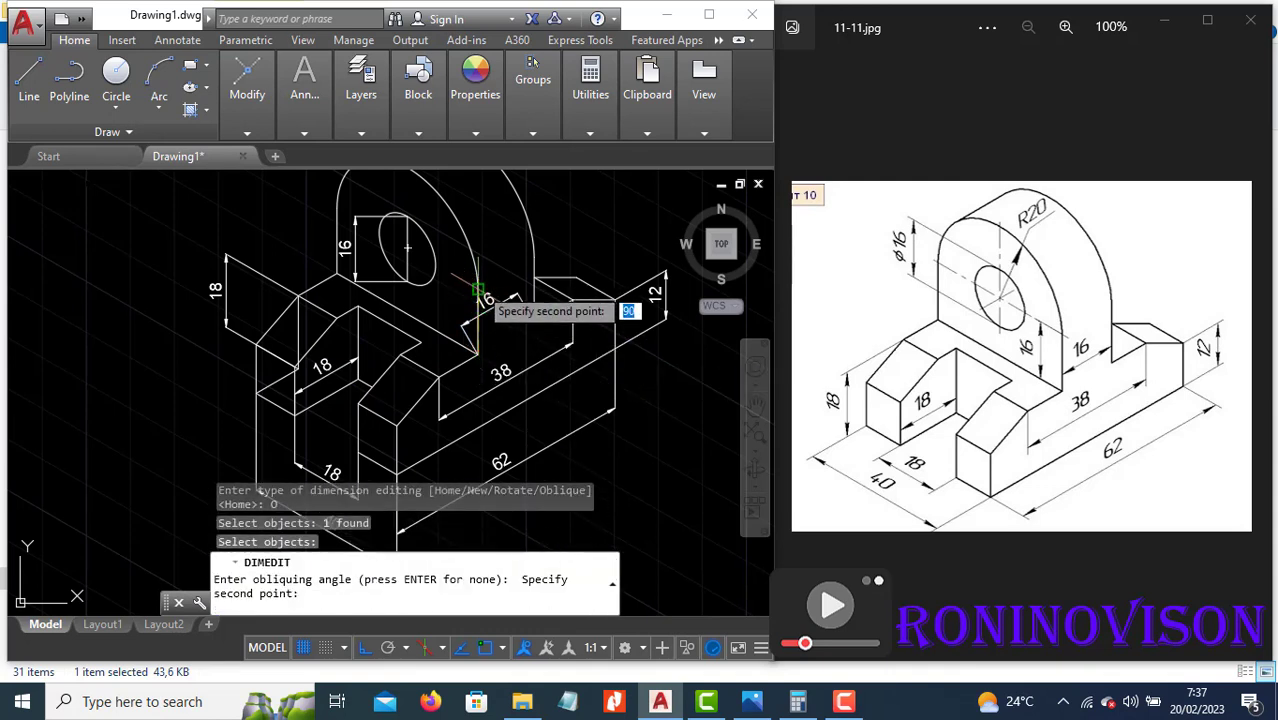
left_click(478, 289)
scroll(571, 457, "down", 3)
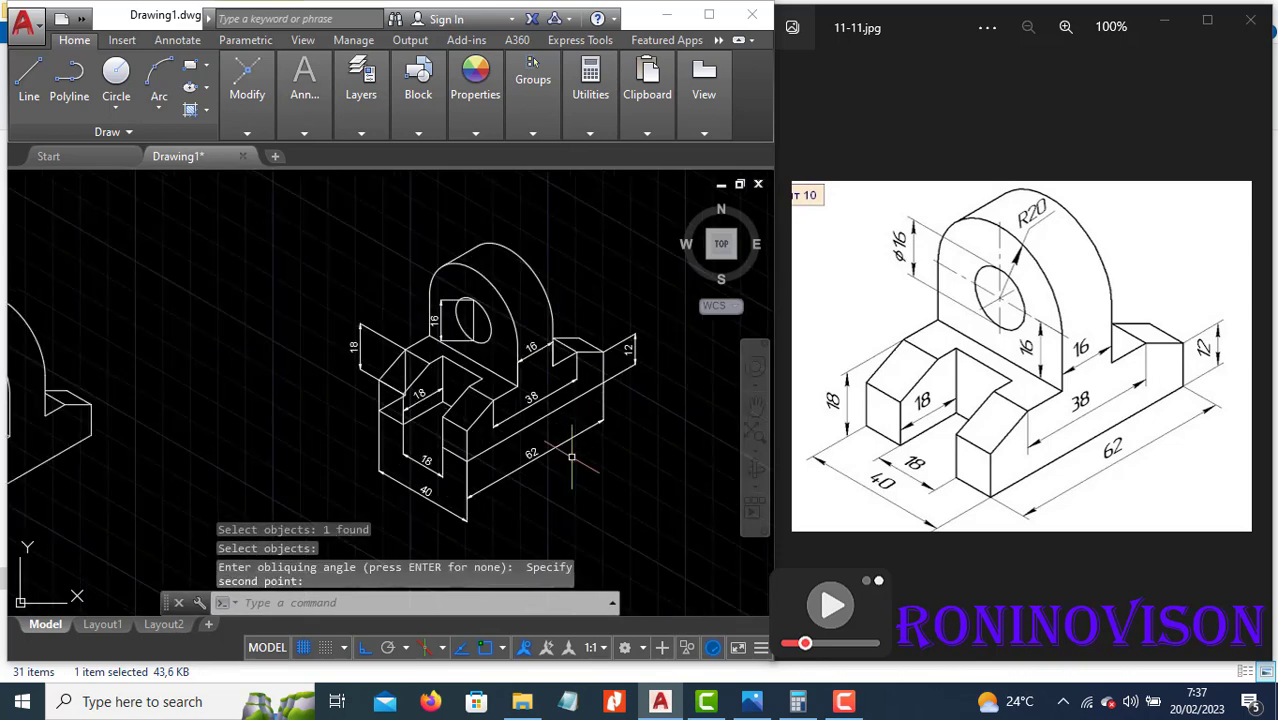
scroll(499, 524, "up", 2)
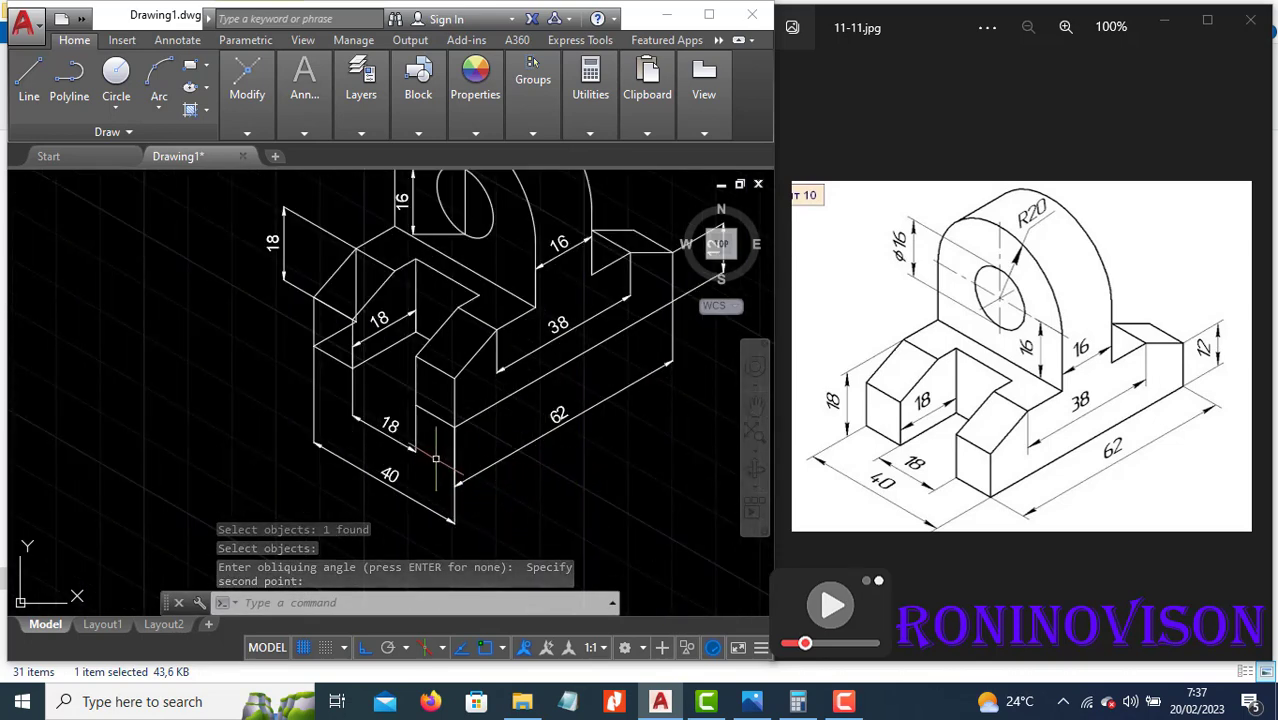
scroll(330, 467, "down", 2)
scroll(388, 302, "up", 2)
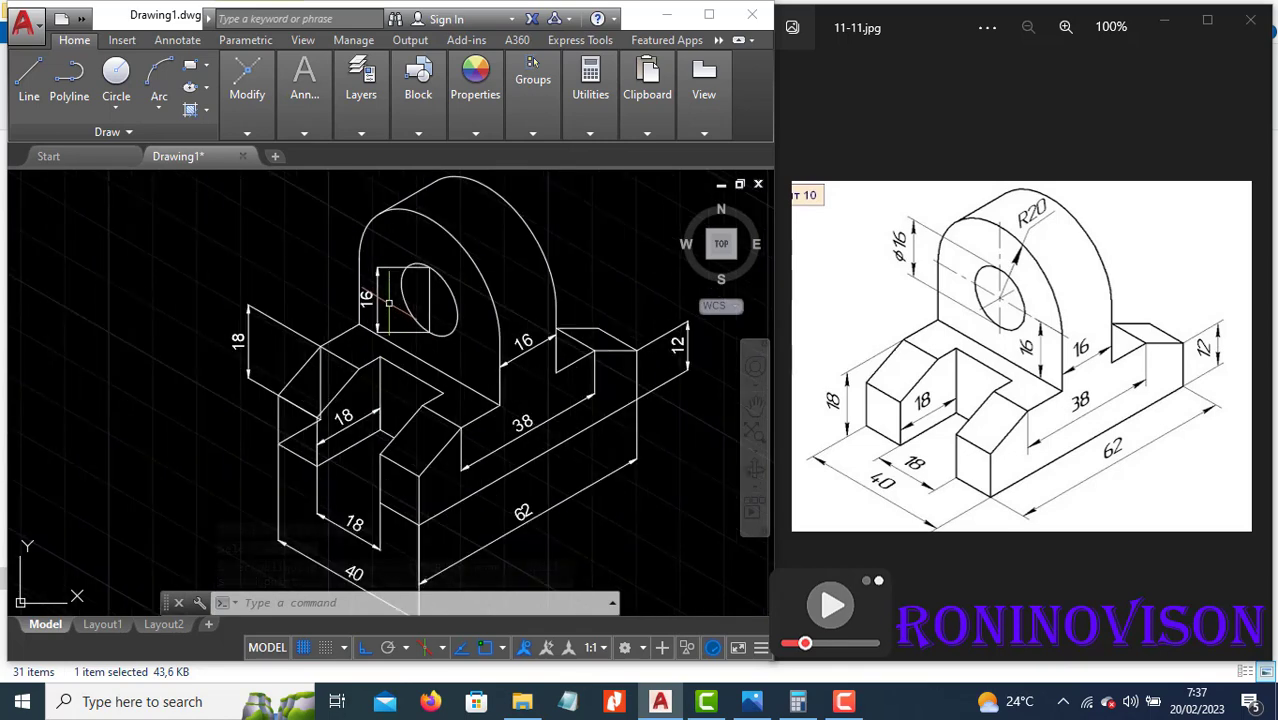
scroll(383, 301, "up", 2)
Slant the hole's 16 dimension extension lines onto the upright's isometric face.
key("Escape")
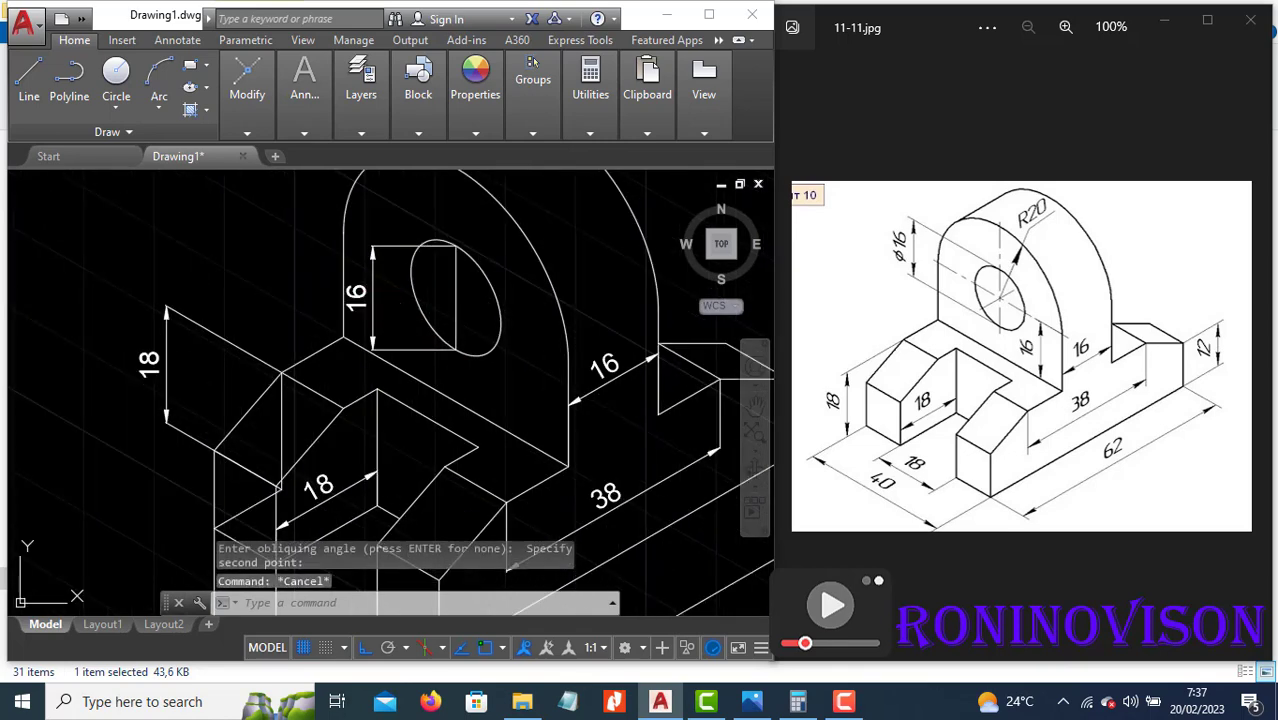
key("Escape")
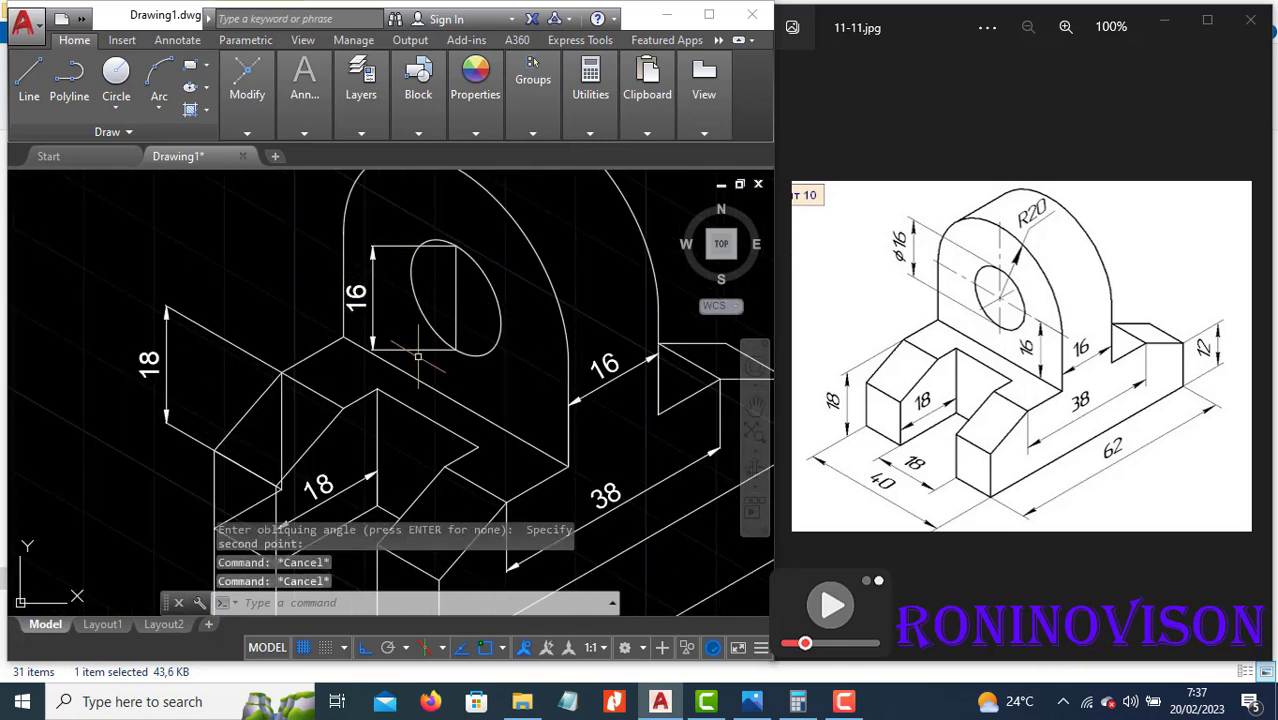
key("Return")
left_click(470, 465)
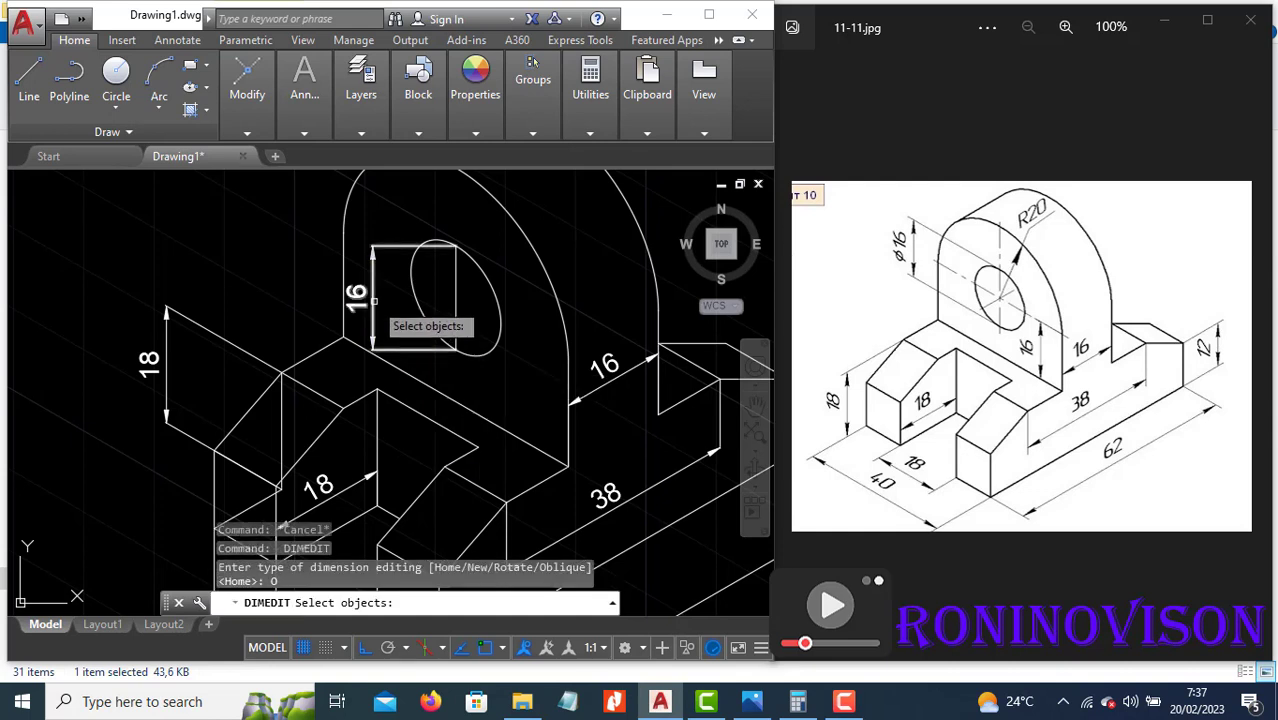
left_click(372, 296)
key("Return")
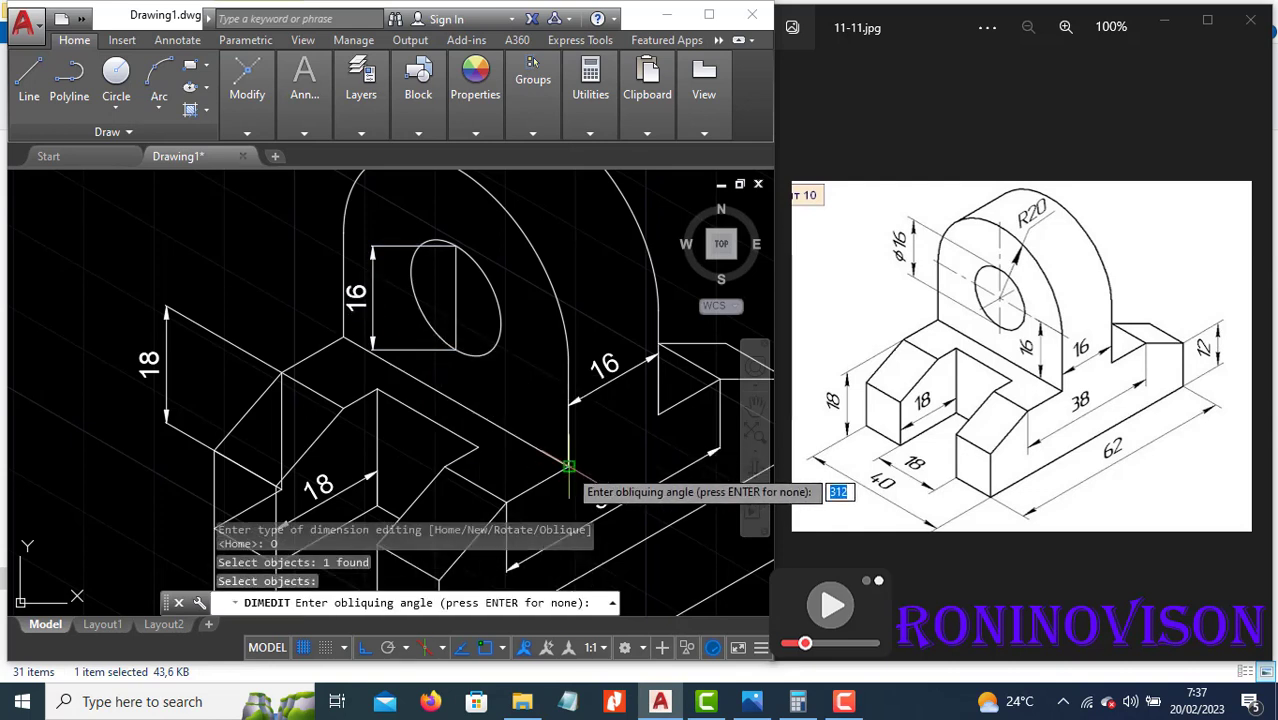
left_click(569, 465)
left_click(343, 336)
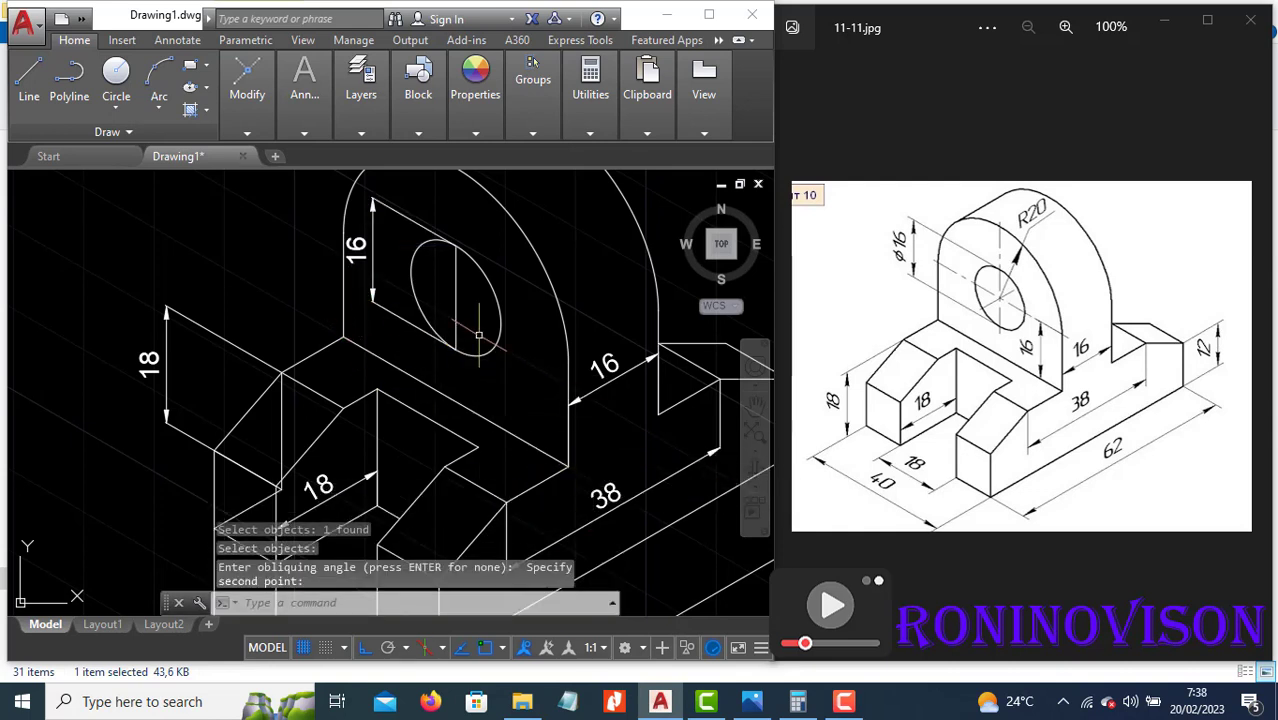
Edit the hole's 16 dimension text with ED, inserting the Diameter symbol to read Ø16.
type("ed")
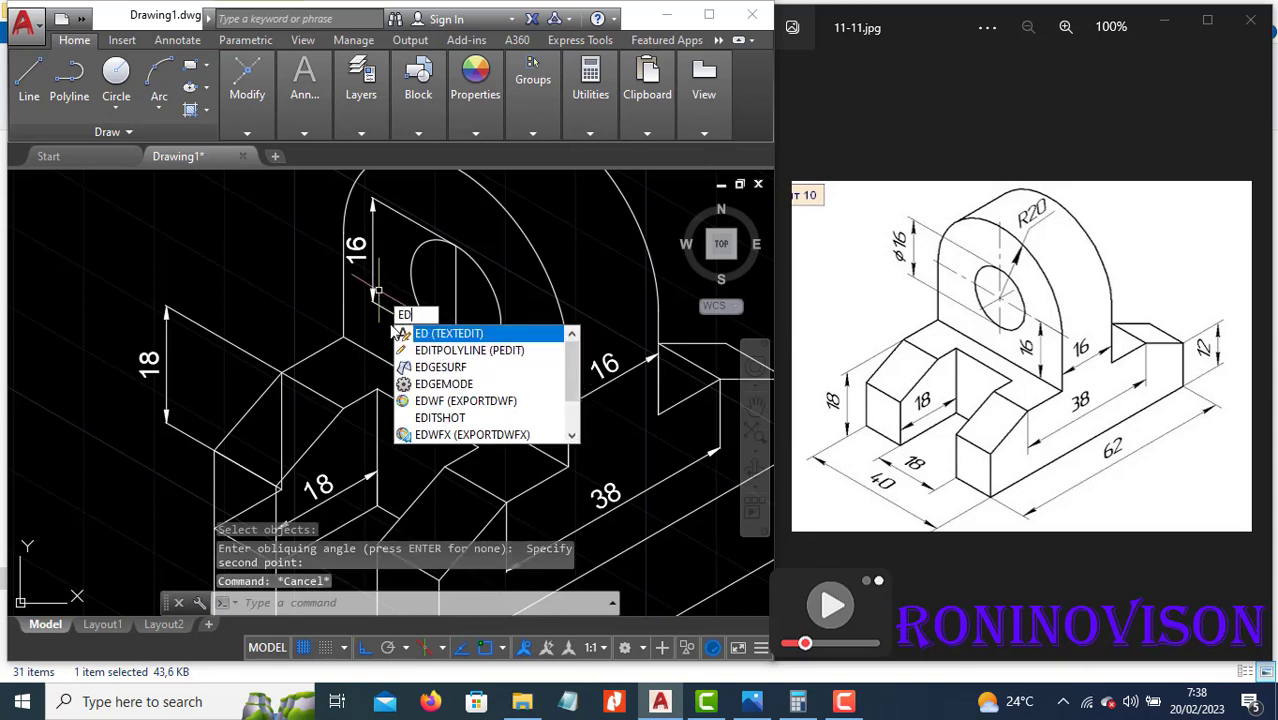
key("Return")
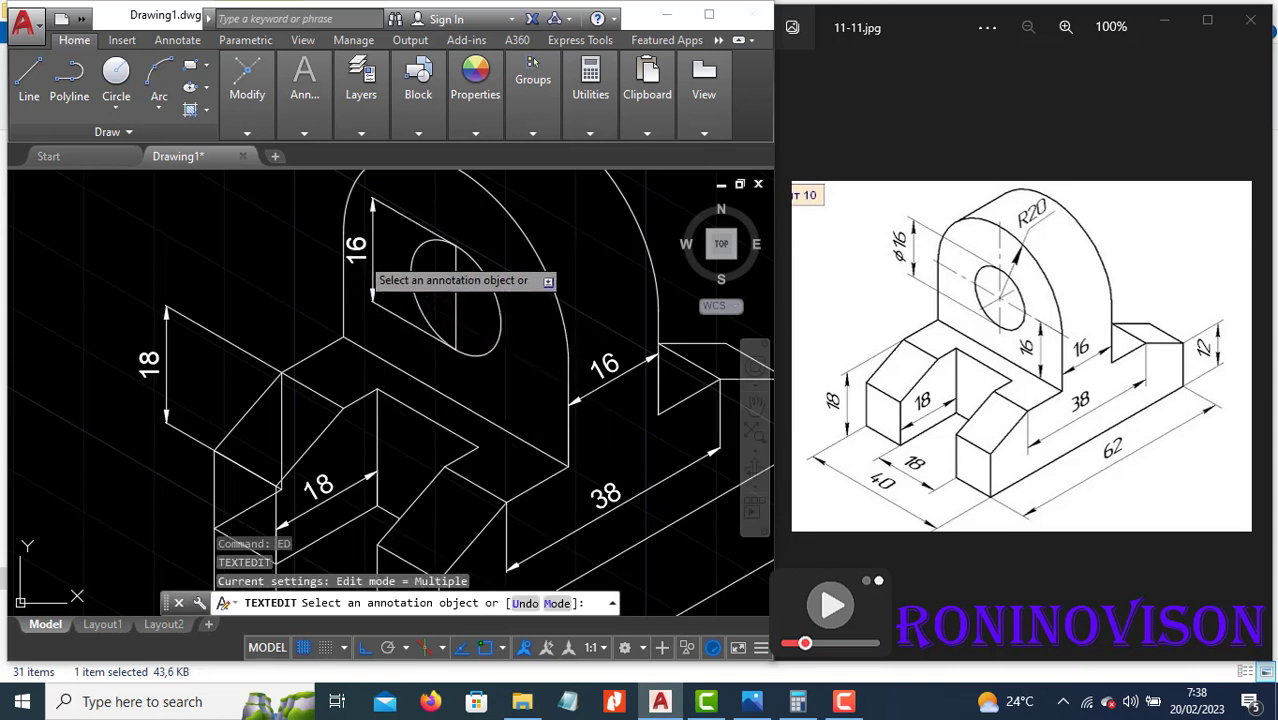
left_click(358, 255)
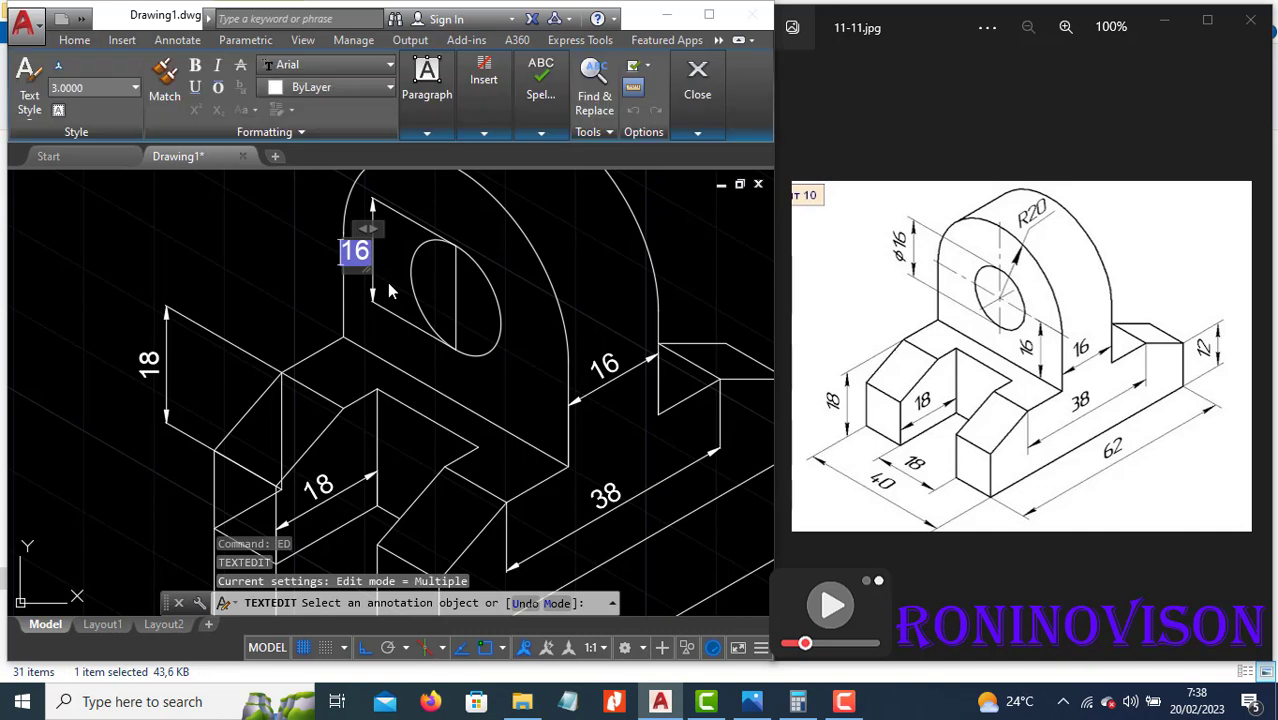
left_click(486, 134)
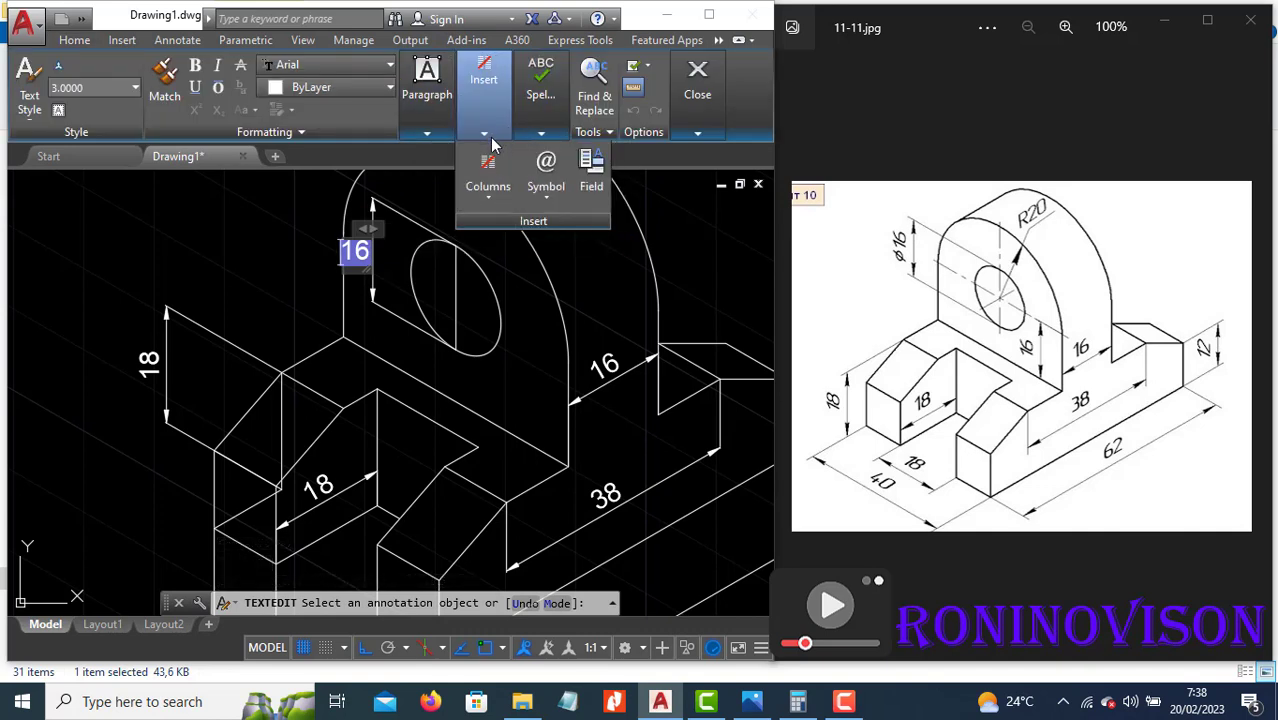
left_click(543, 198)
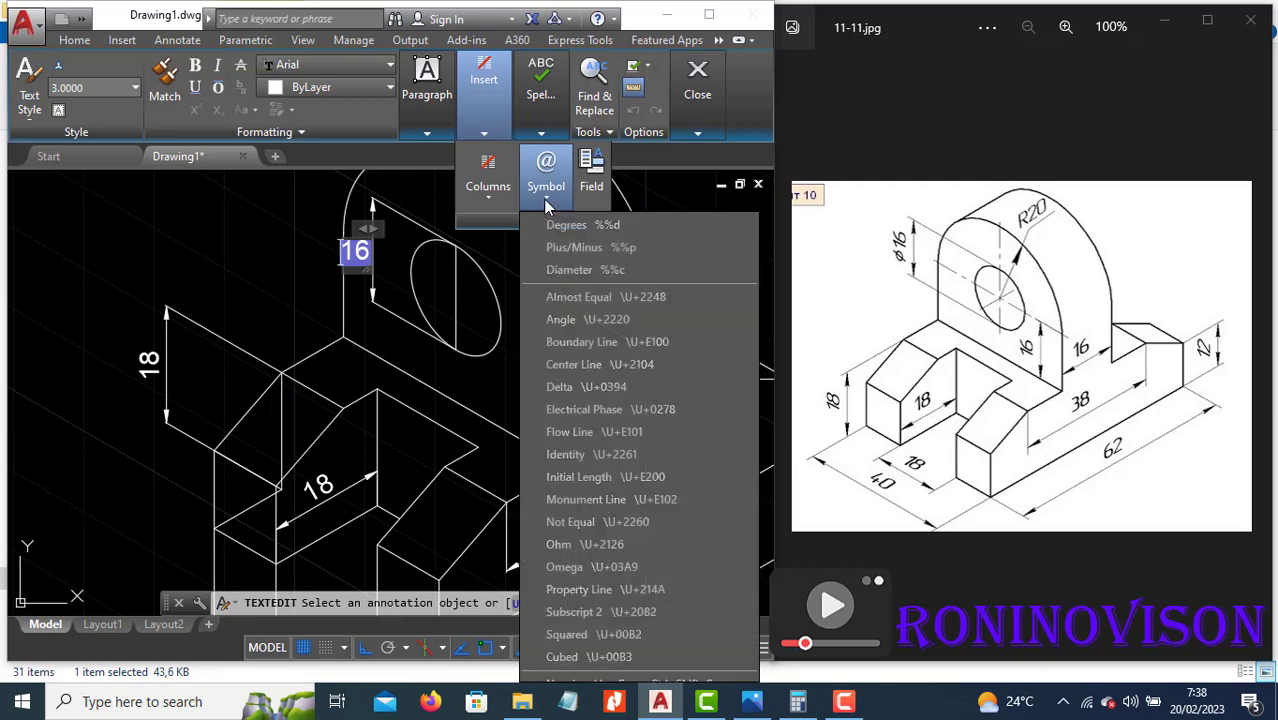
left_click(571, 270)
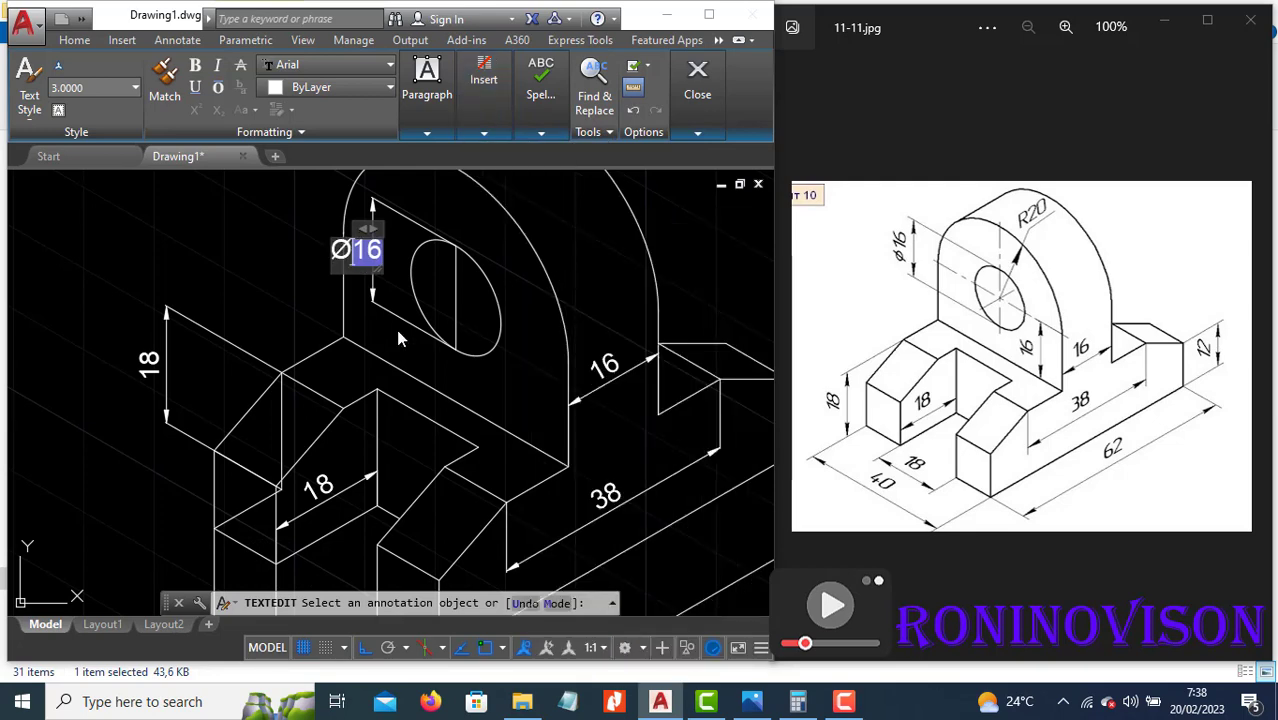
left_click(316, 293)
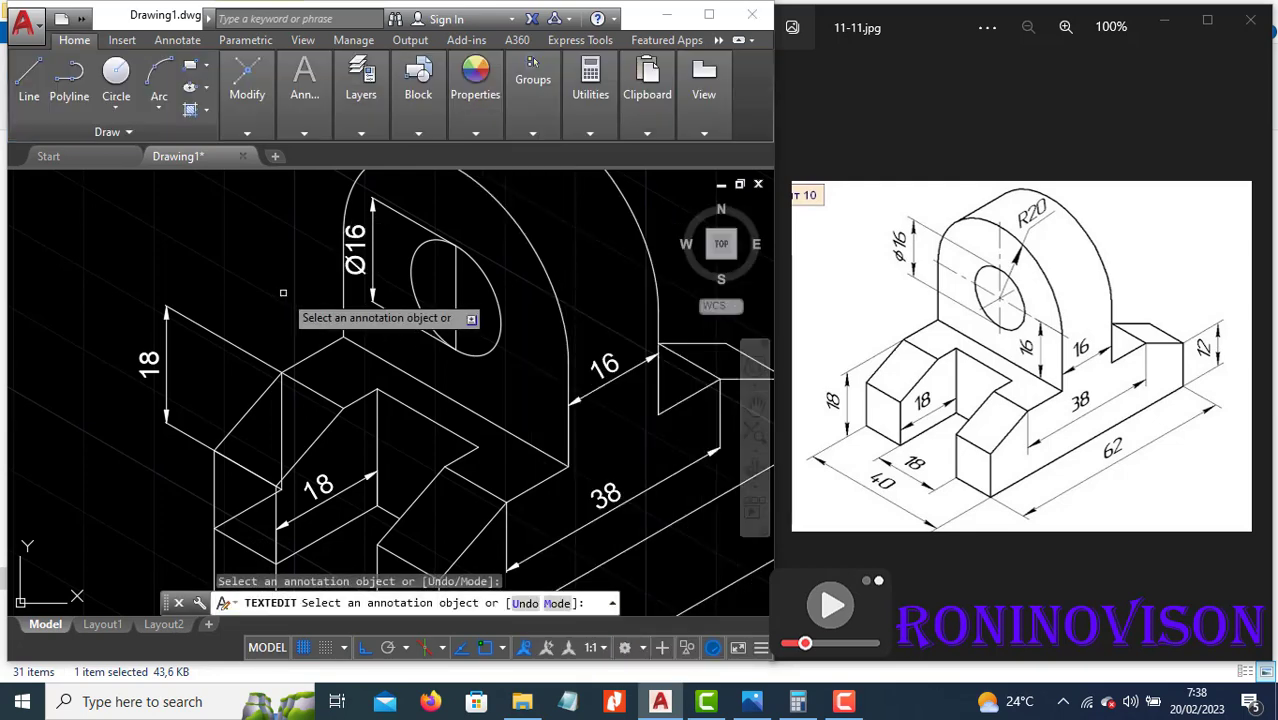
scroll(340, 310, "down", 2)
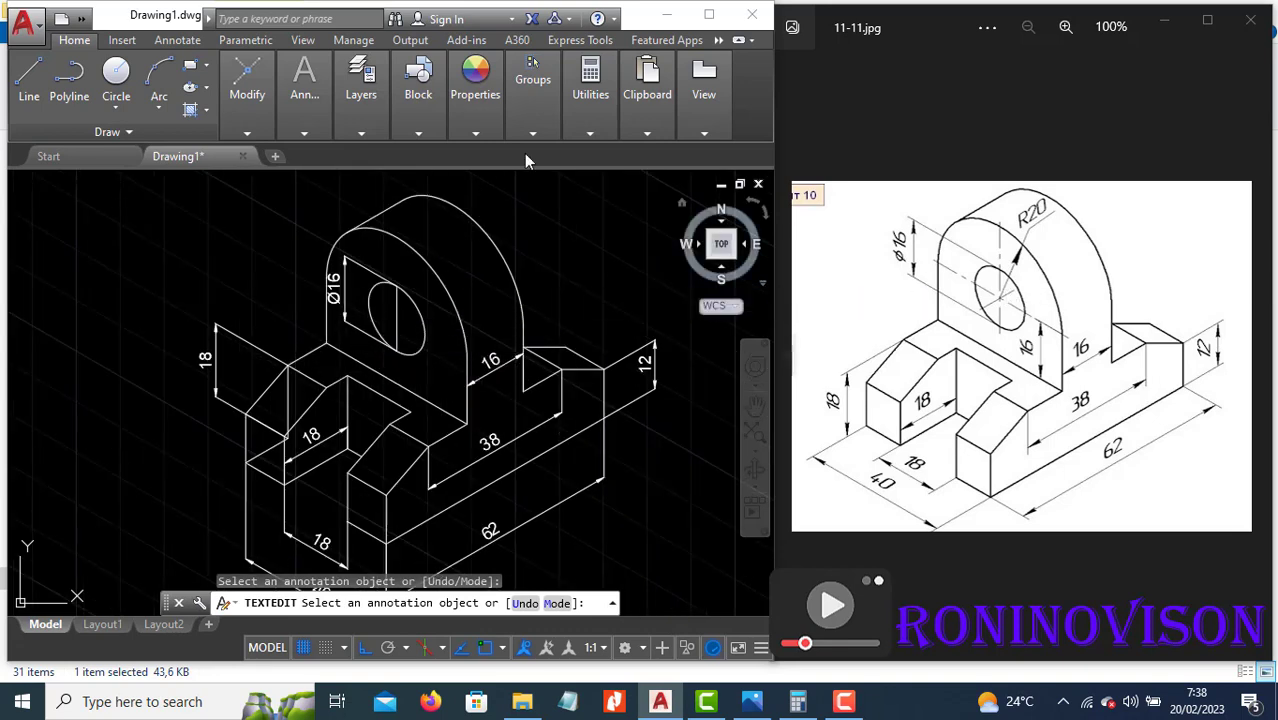
left_click(301, 118)
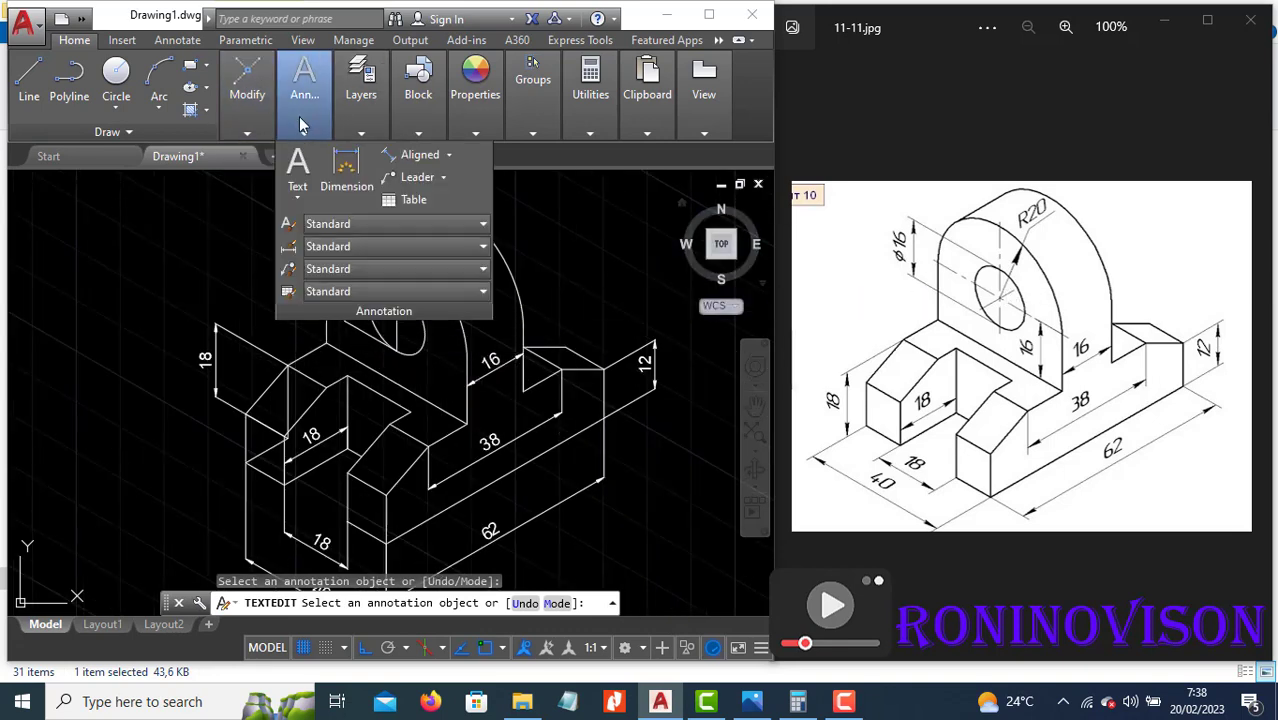
left_click(449, 156)
left_click(436, 345)
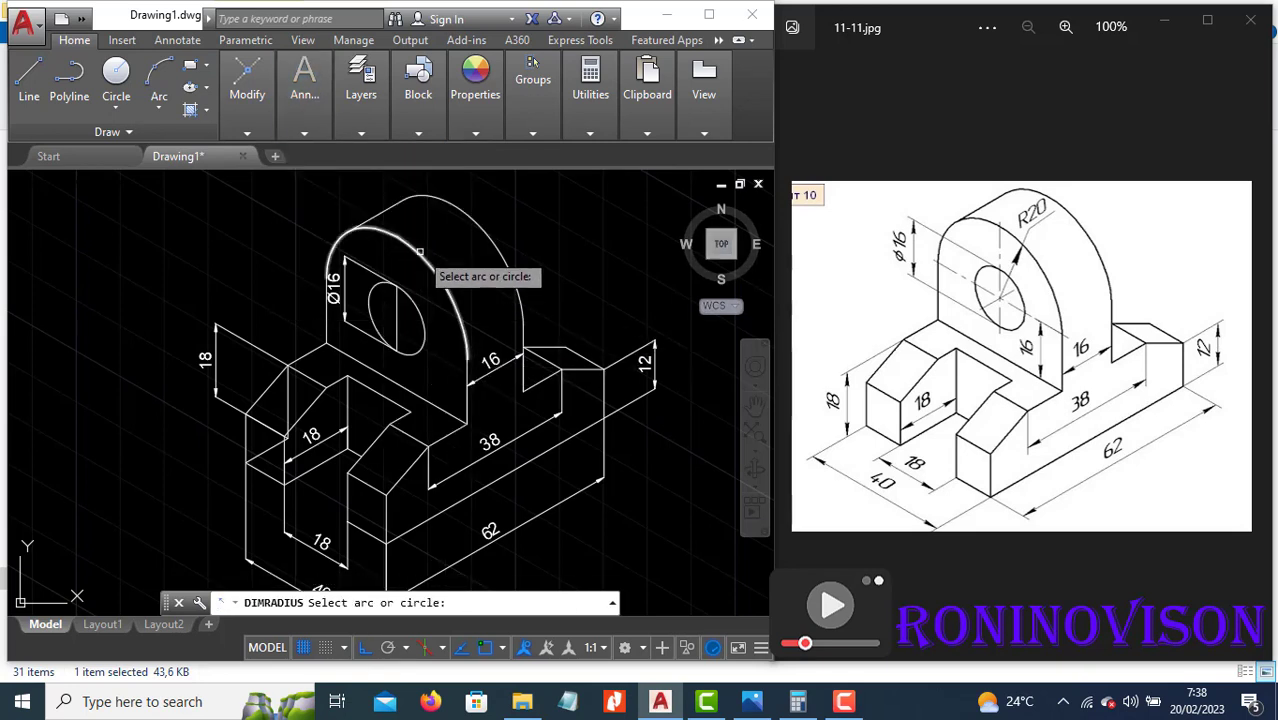
left_click(414, 254)
key("Escape")
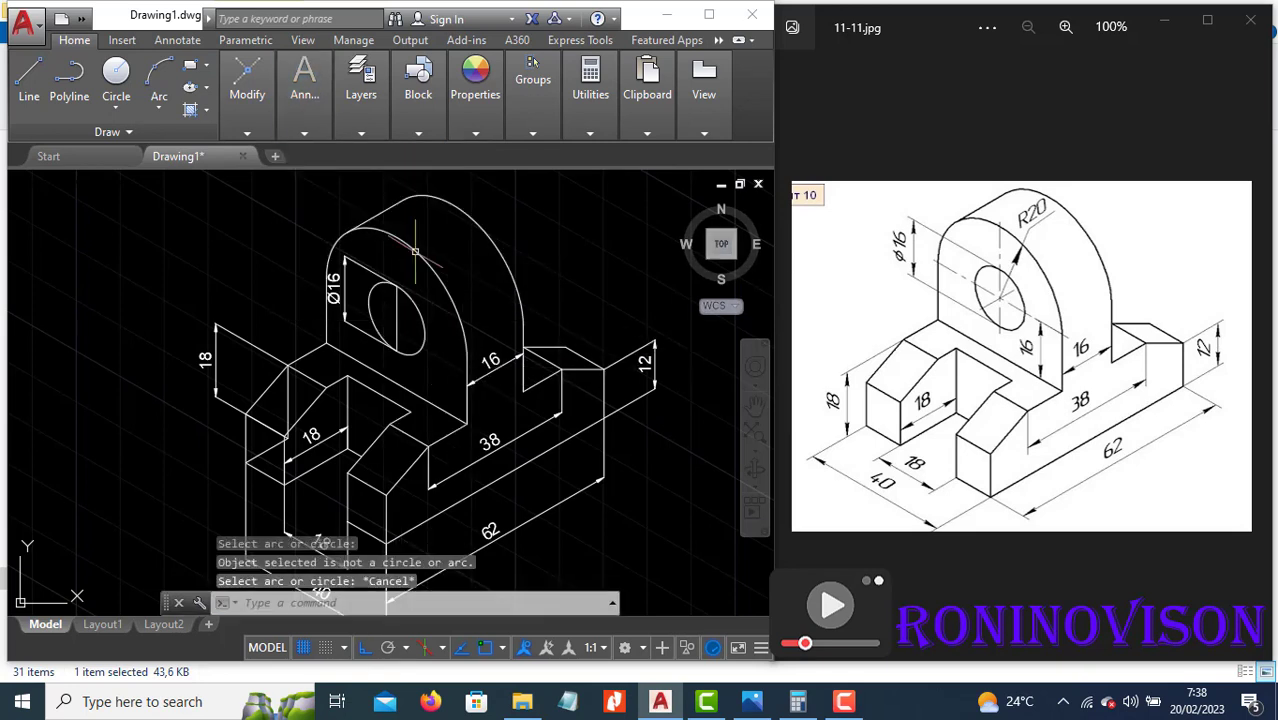
key("Escape")
left_click(364, 130)
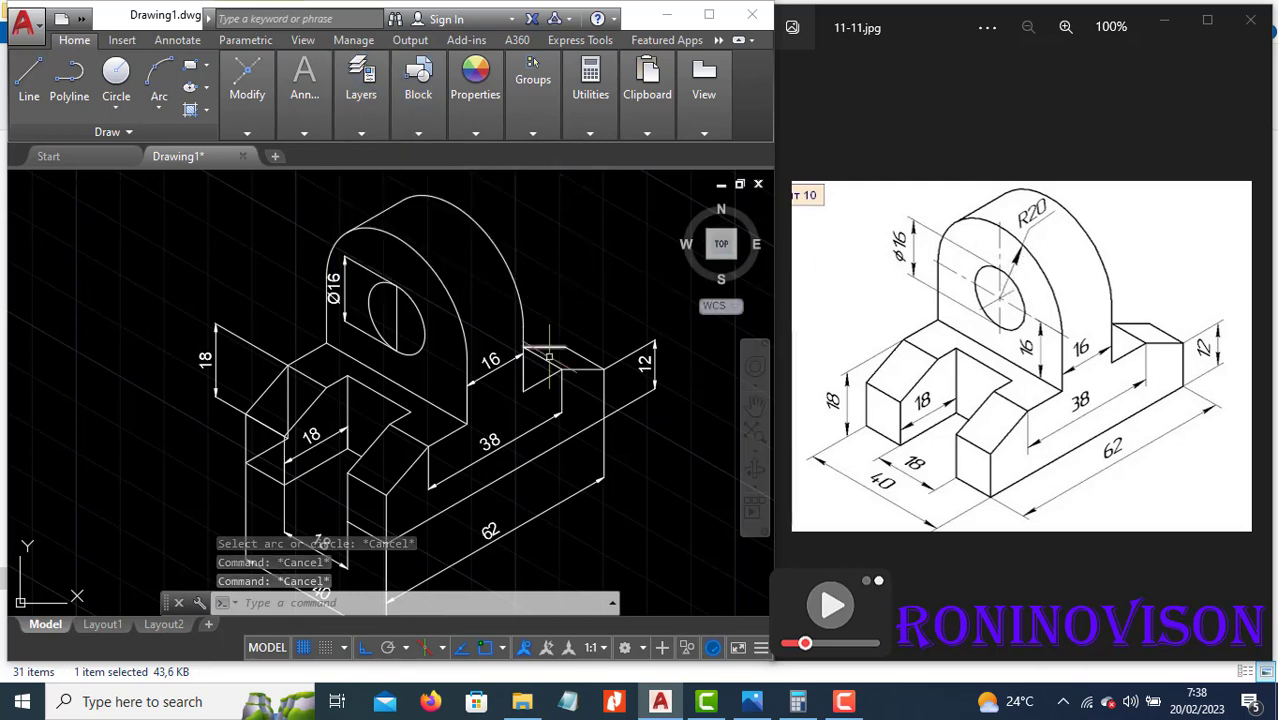
scroll(525, 431, "down", 1)
scroll(525, 431, "up", 1)
middle_click_drag(525, 431, 515, 419)
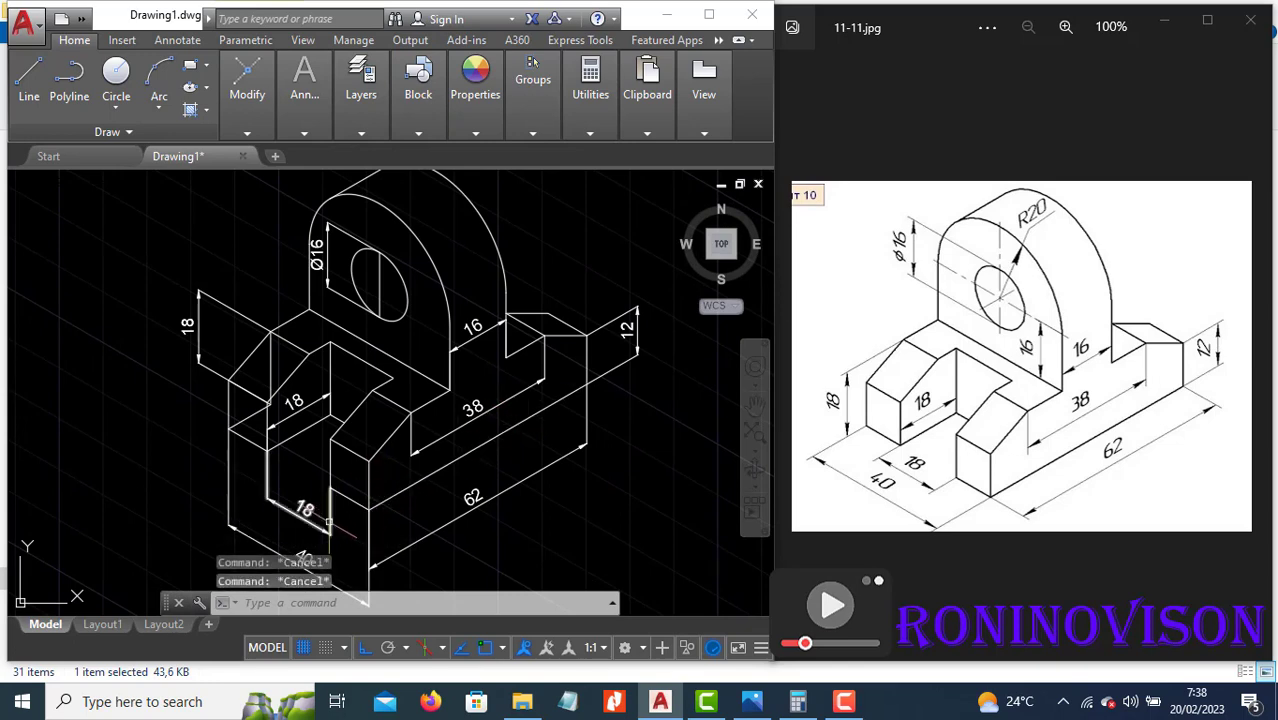
left_click(388, 563)
key("Escape")
Grip-stretch the 40 dimension's lines vertically so it sits just beyond the lower 18.
scroll(397, 530, "down", 2)
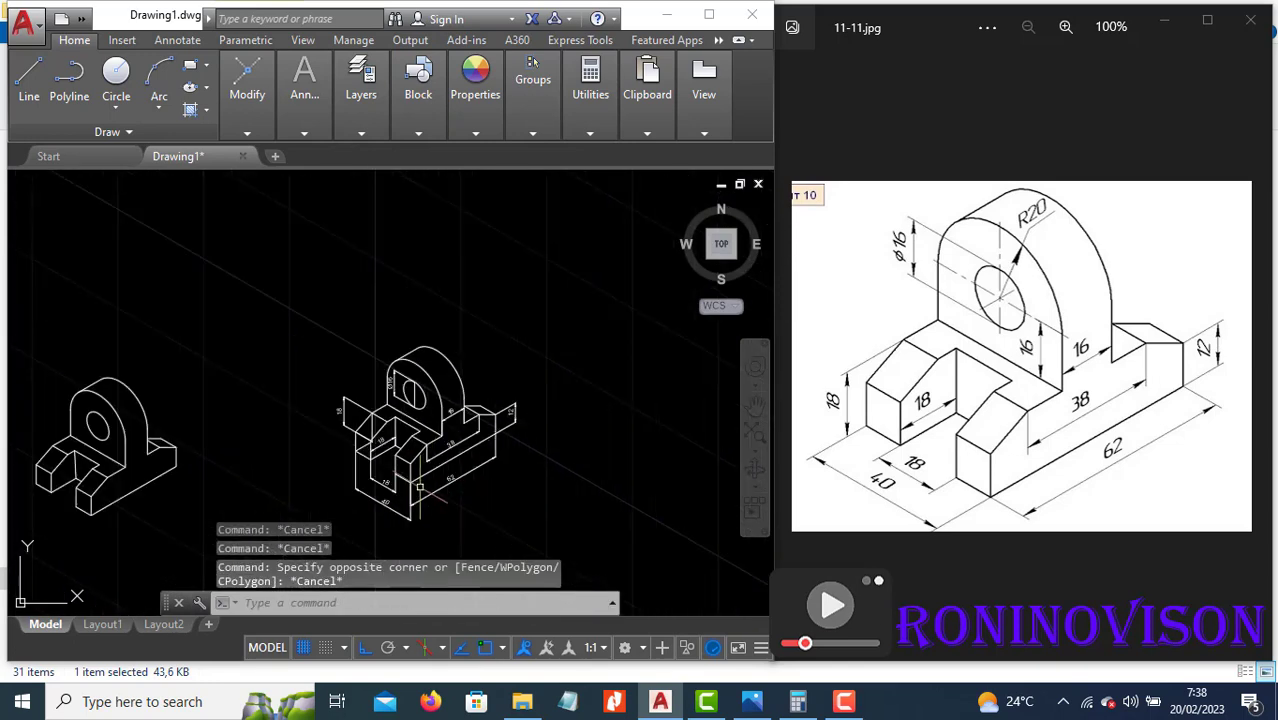
scroll(397, 527, "up", 3)
left_click(445, 468)
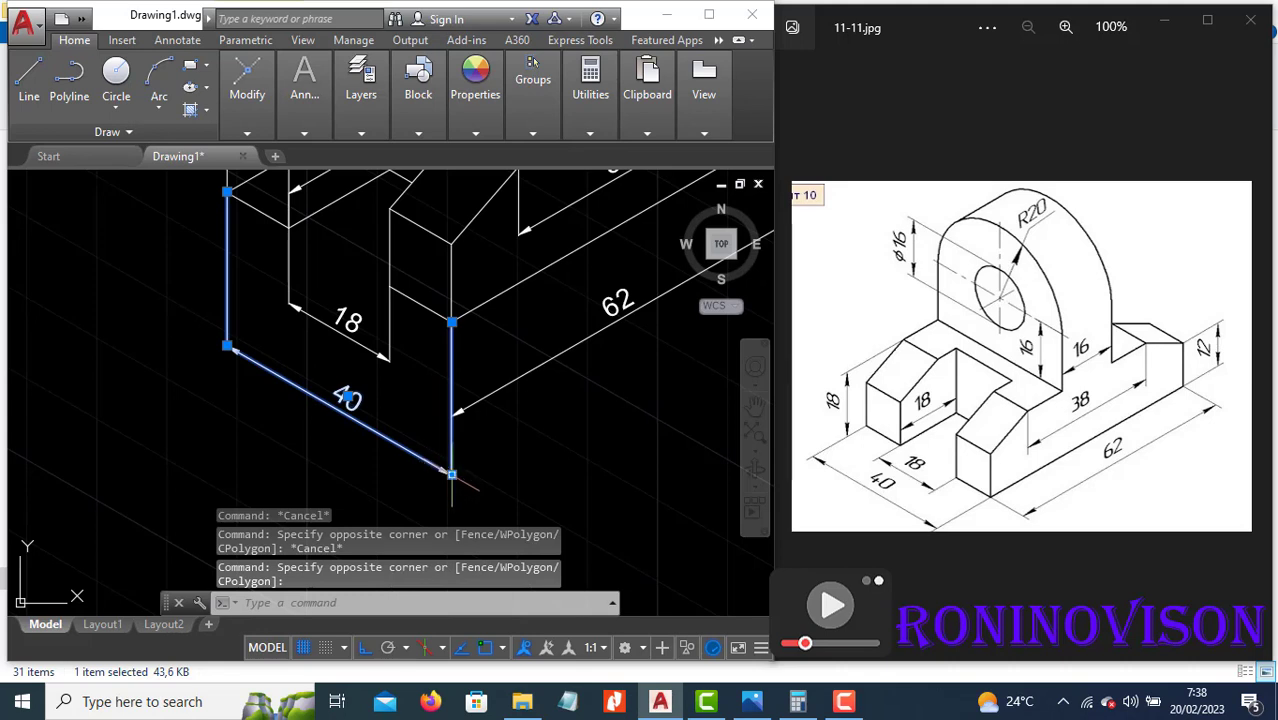
left_click(452, 474)
left_click(385, 357)
key("Escape")
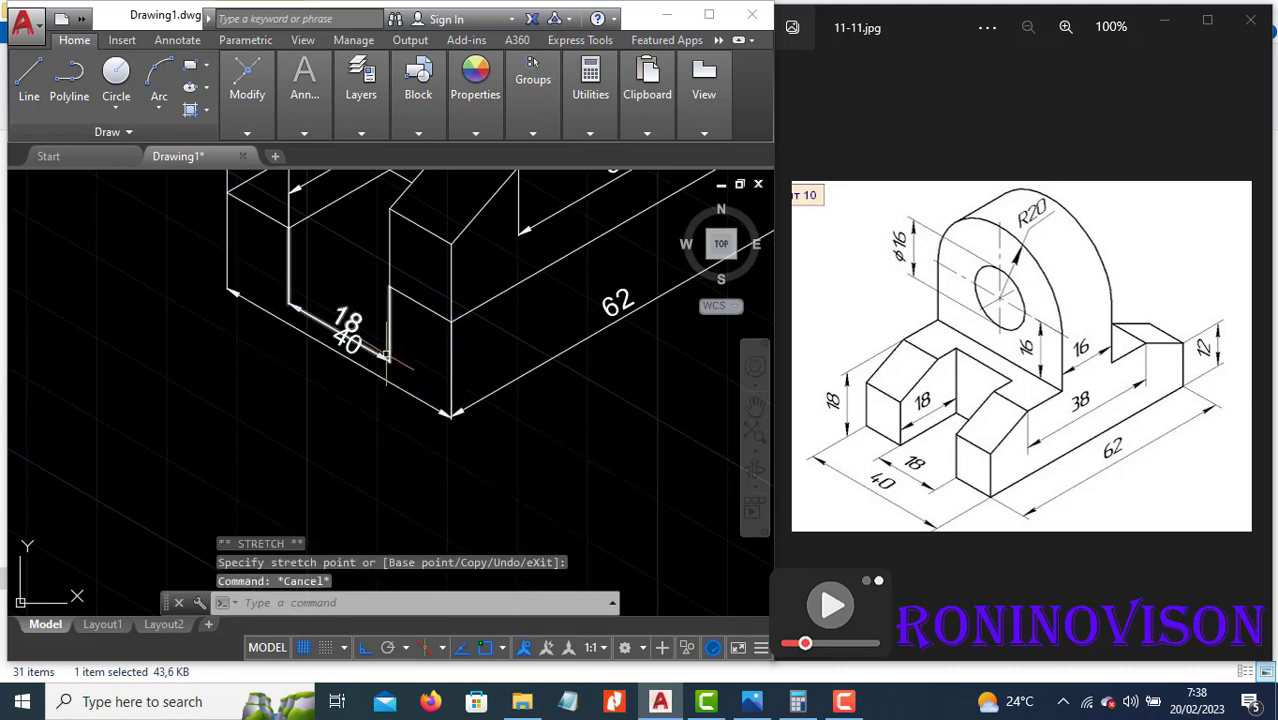
left_click(385, 357)
left_click(340, 331)
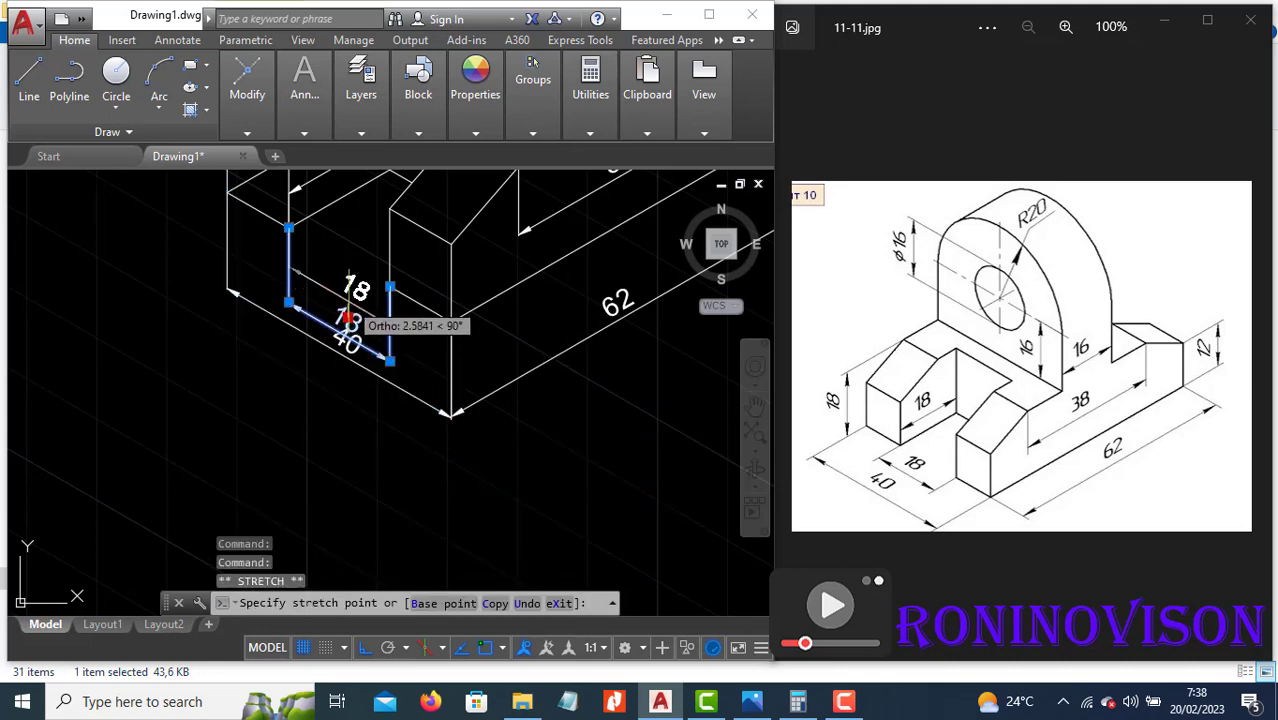
right_click(346, 318)
key("Escape")
scroll(294, 348, "down", 4)
key("Escape")
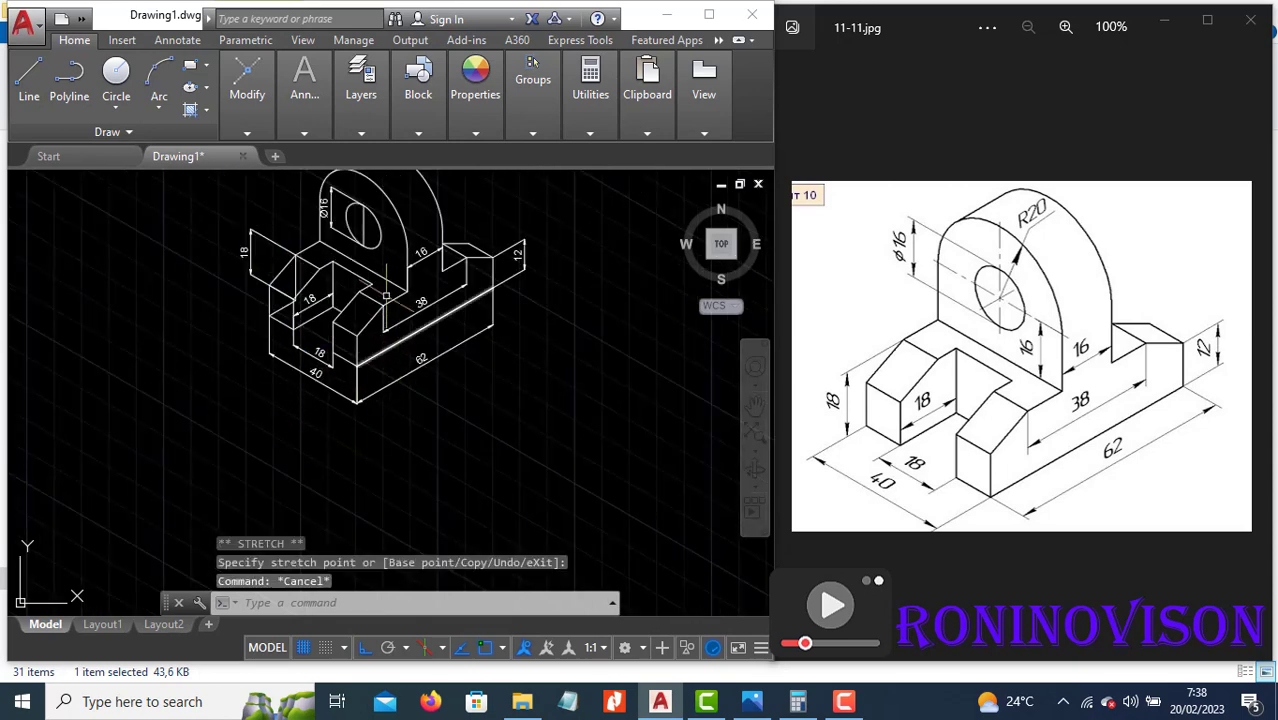
scroll(443, 362, "up", 2)
scroll(443, 362, "up", 1)
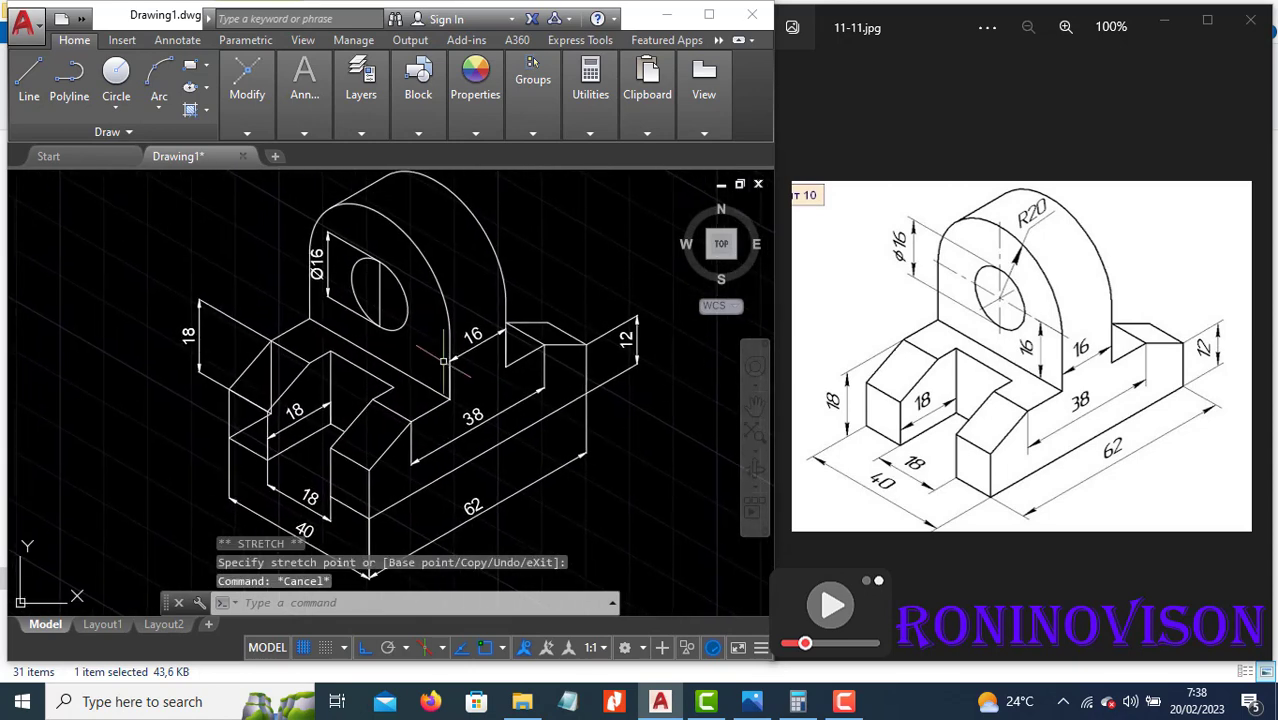
Set the 12 dimension's colour to Red in the Properties panel.
left_click(616, 332)
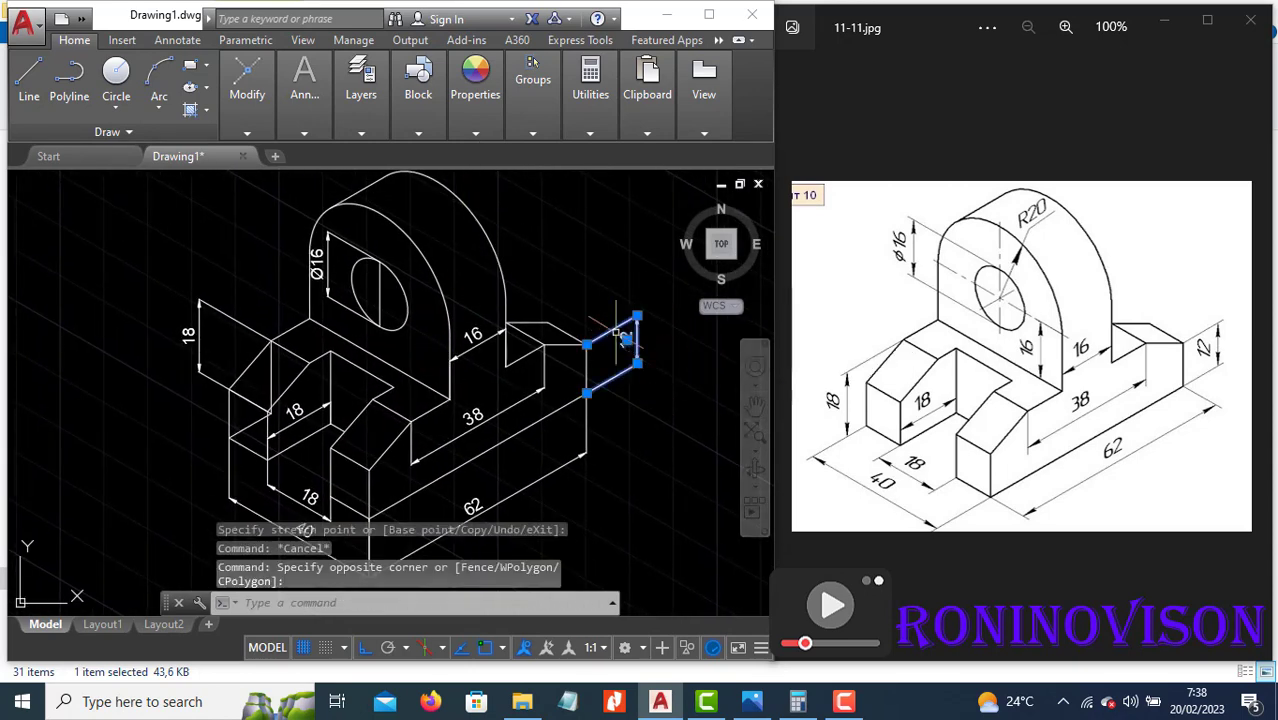
left_click(476, 136)
left_click(610, 154)
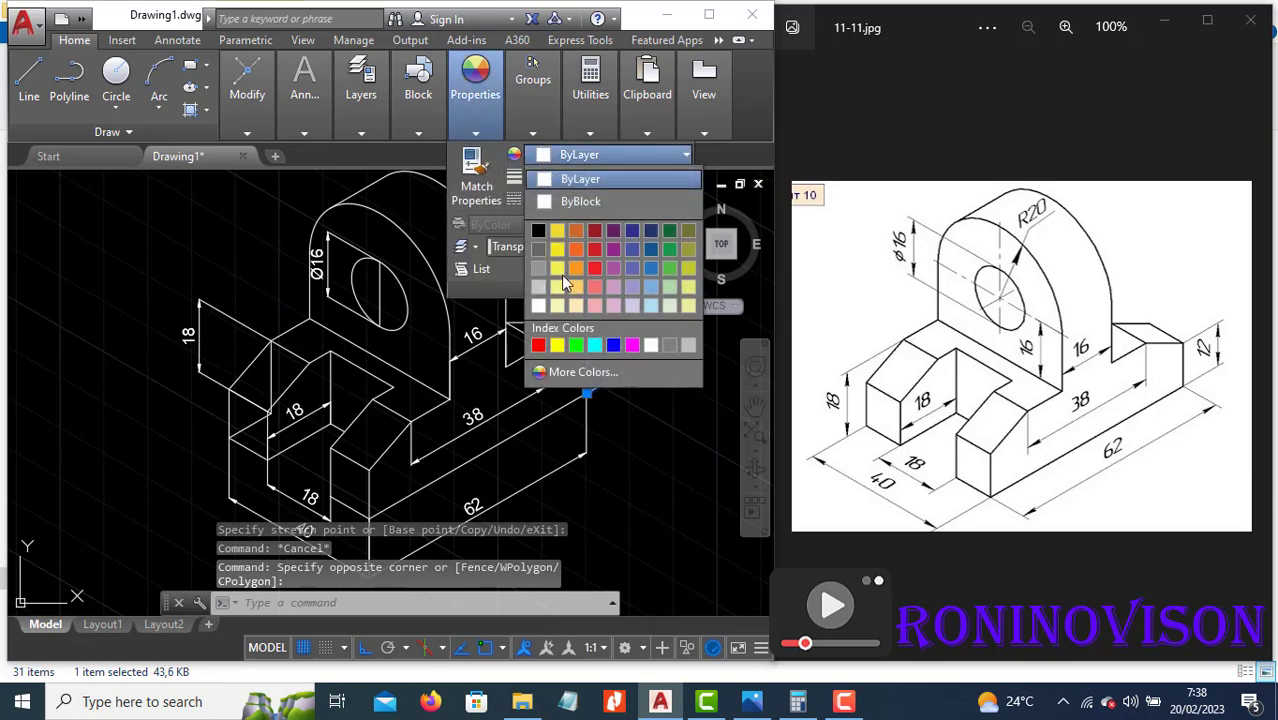
left_click(538, 345)
key("Escape")
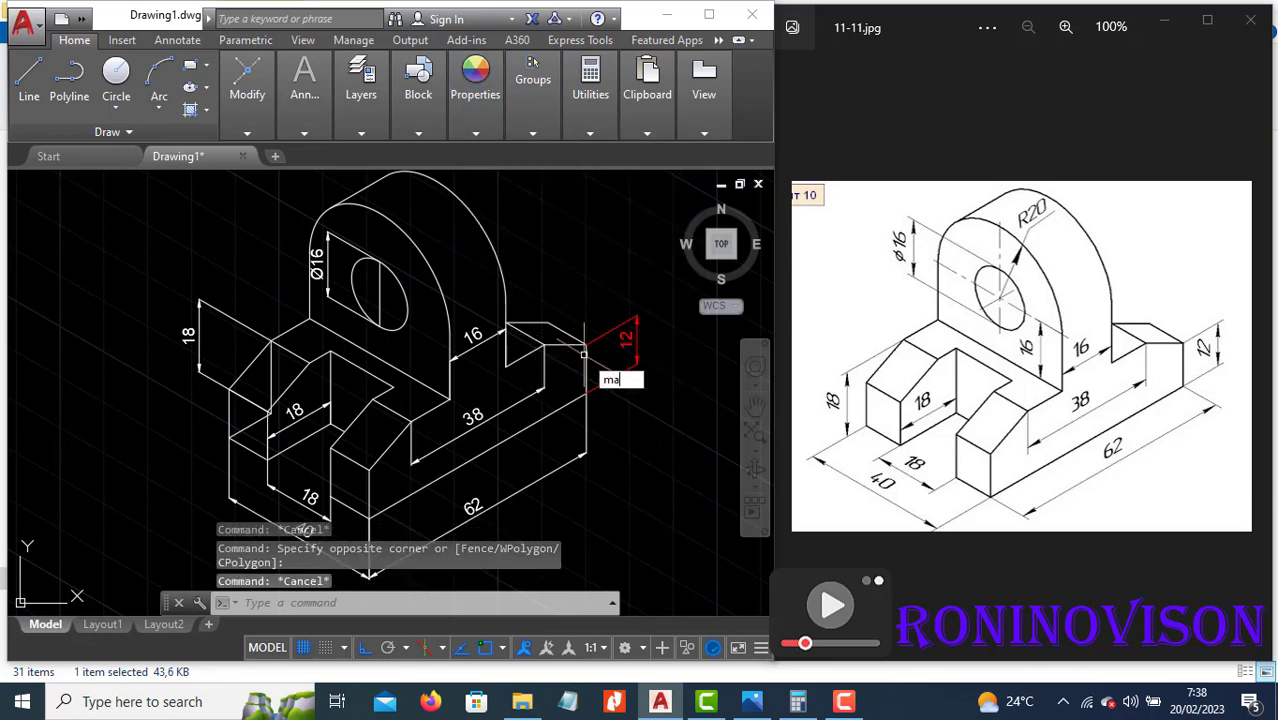
Match the red 12 dimension's properties onto the 38, 16, Ø16 and both 18 dimensions.
key("Return")
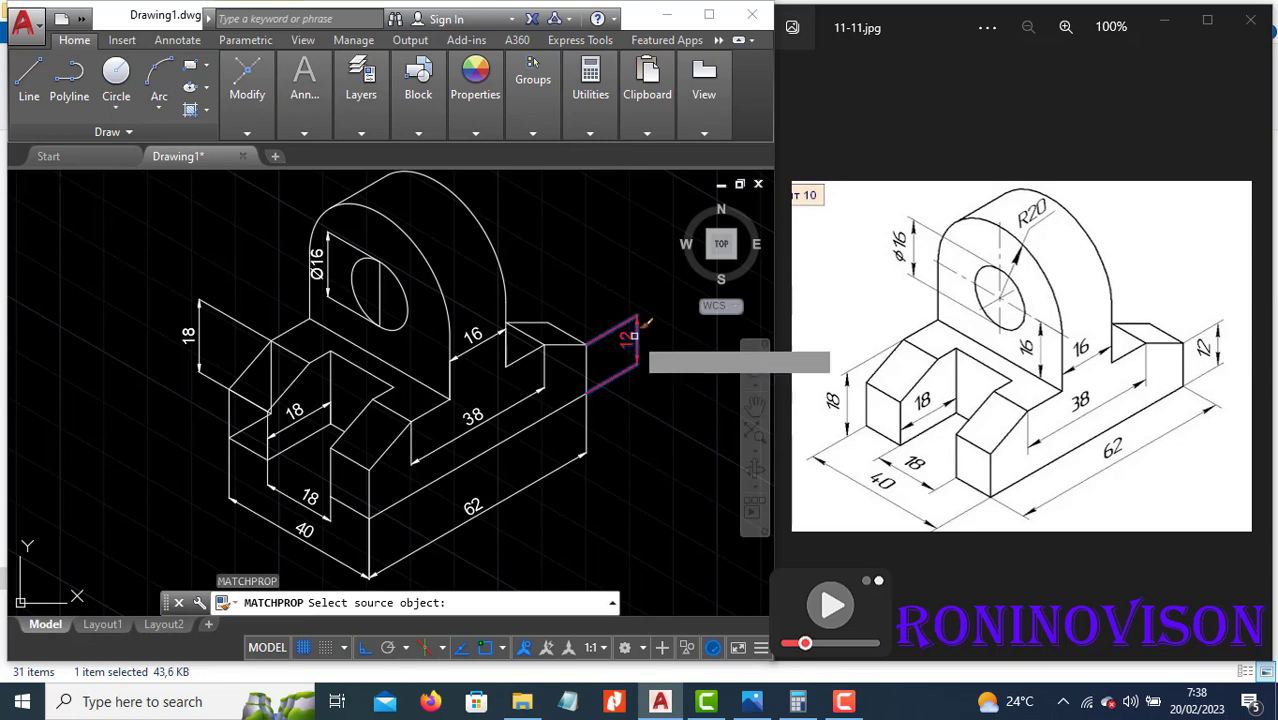
left_click(634, 336)
left_click(578, 430)
left_click(506, 405)
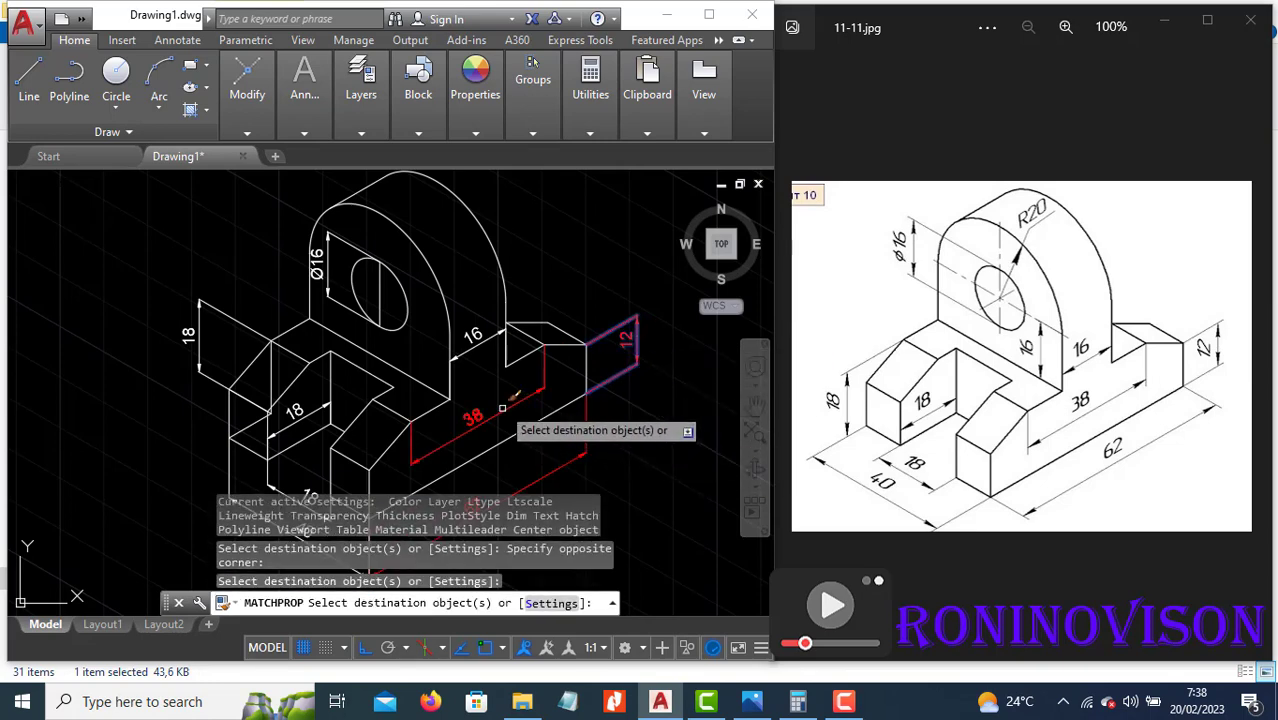
left_click(490, 345)
left_click(328, 250)
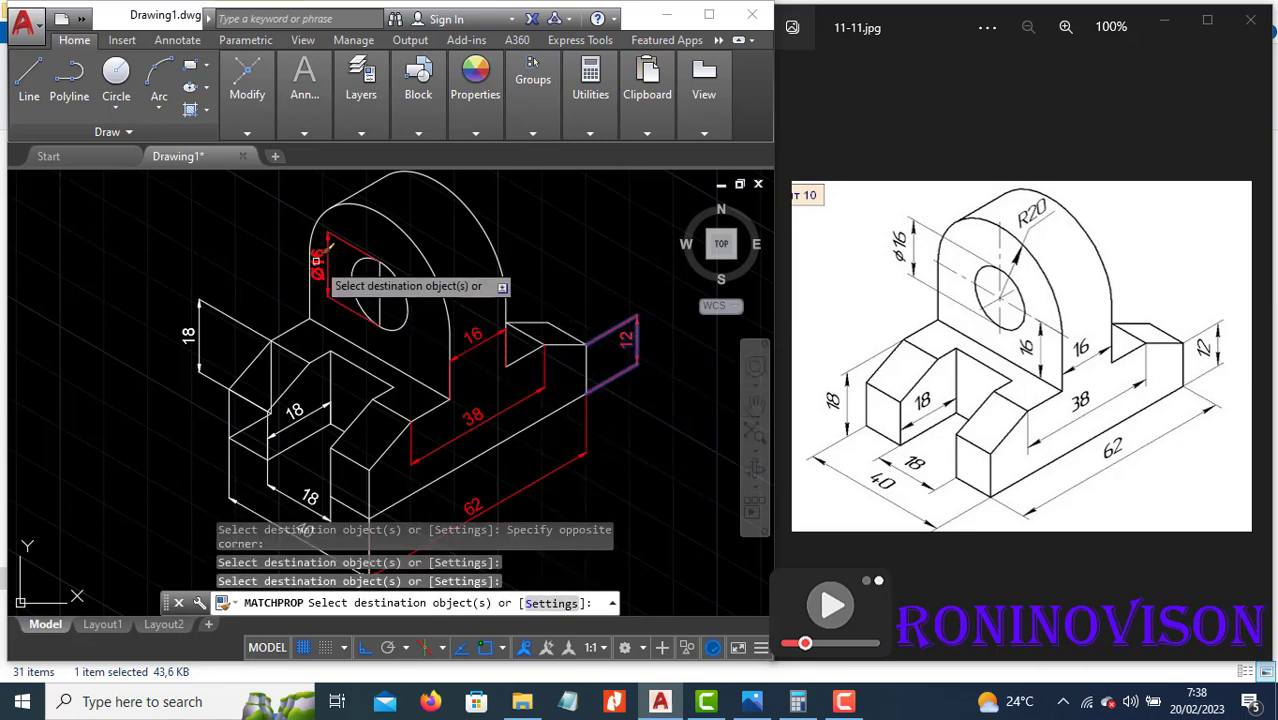
left_click(224, 320)
left_click(200, 400)
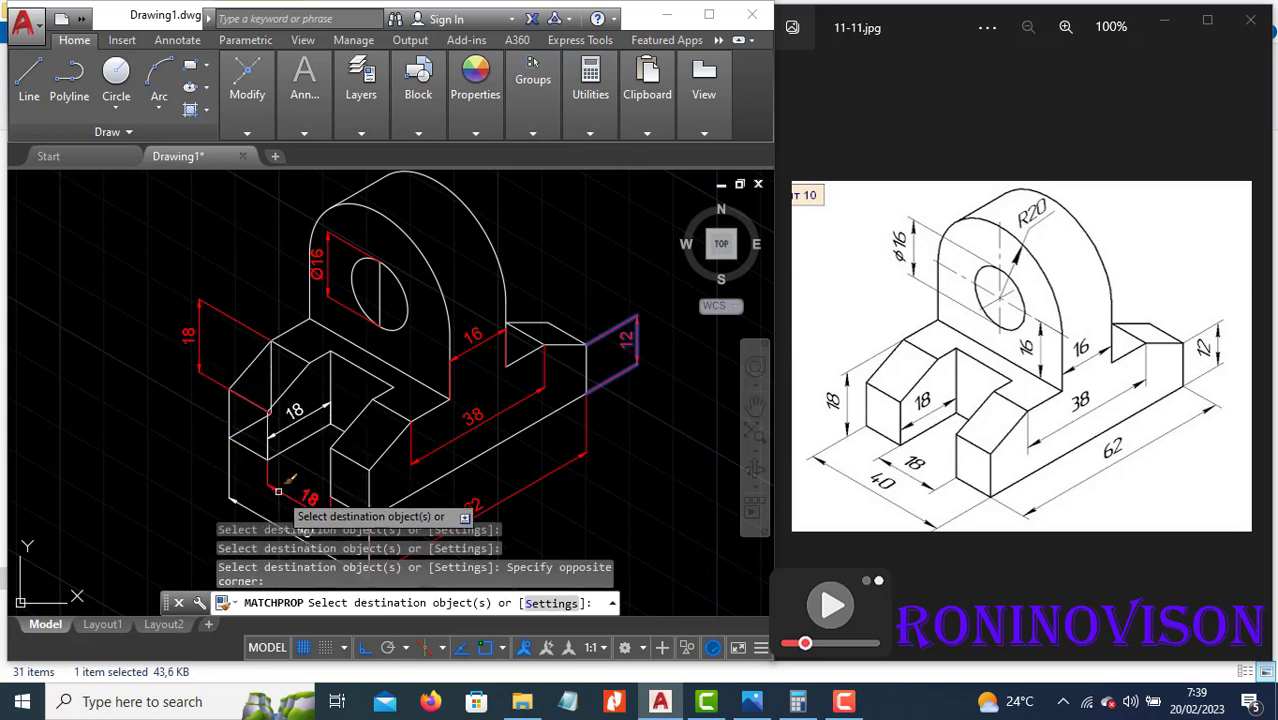
left_click(293, 418)
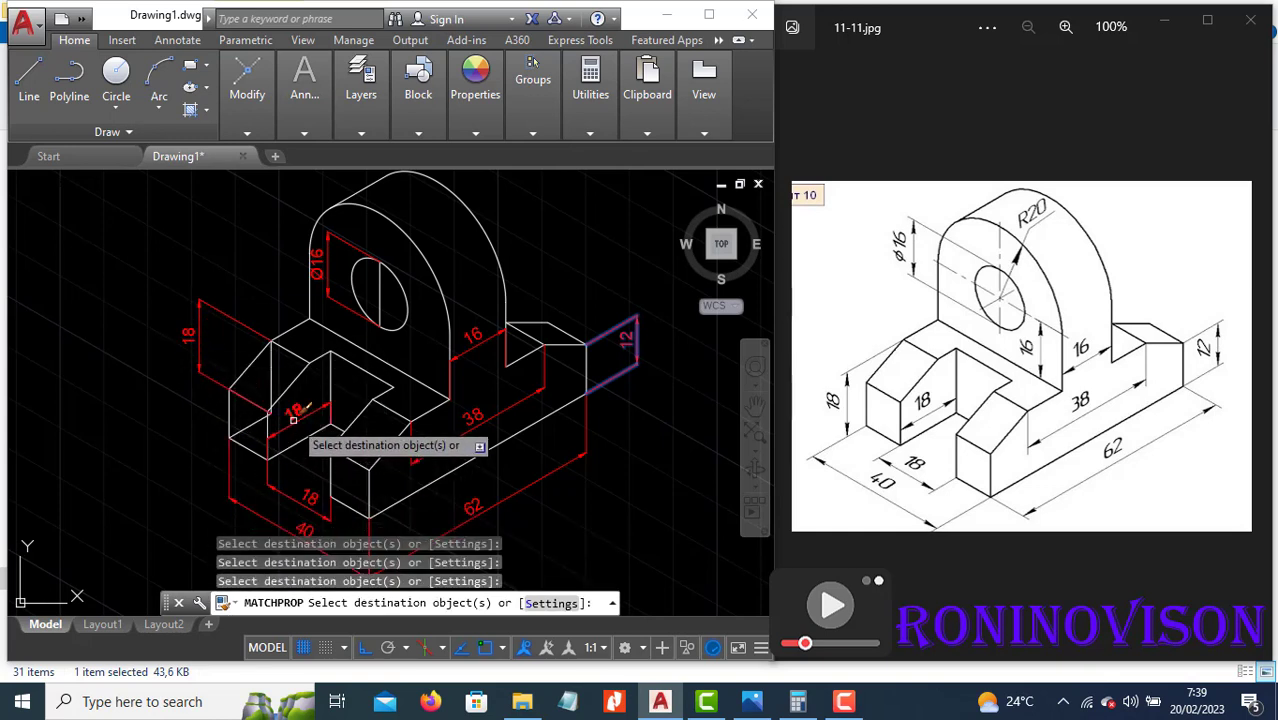
key("Escape")
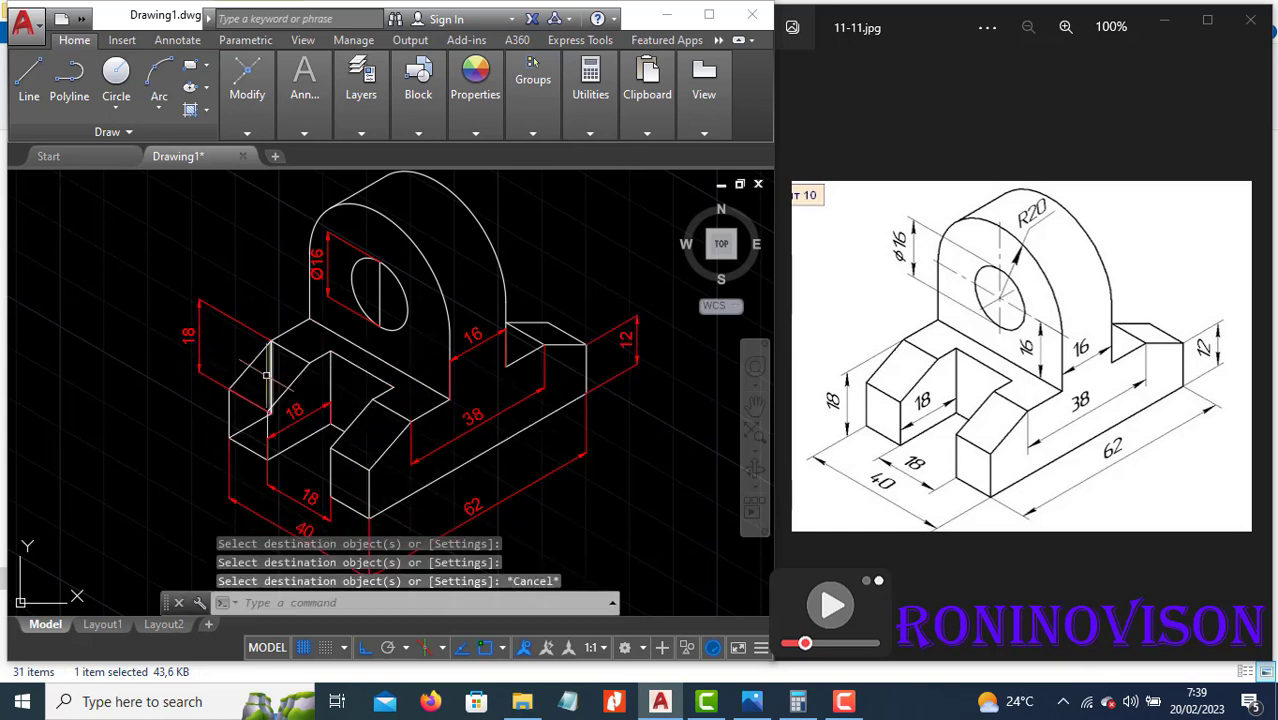
Change the left block's centre lines and the Ø16 hole's centre line to Blue.
left_click(245, 428)
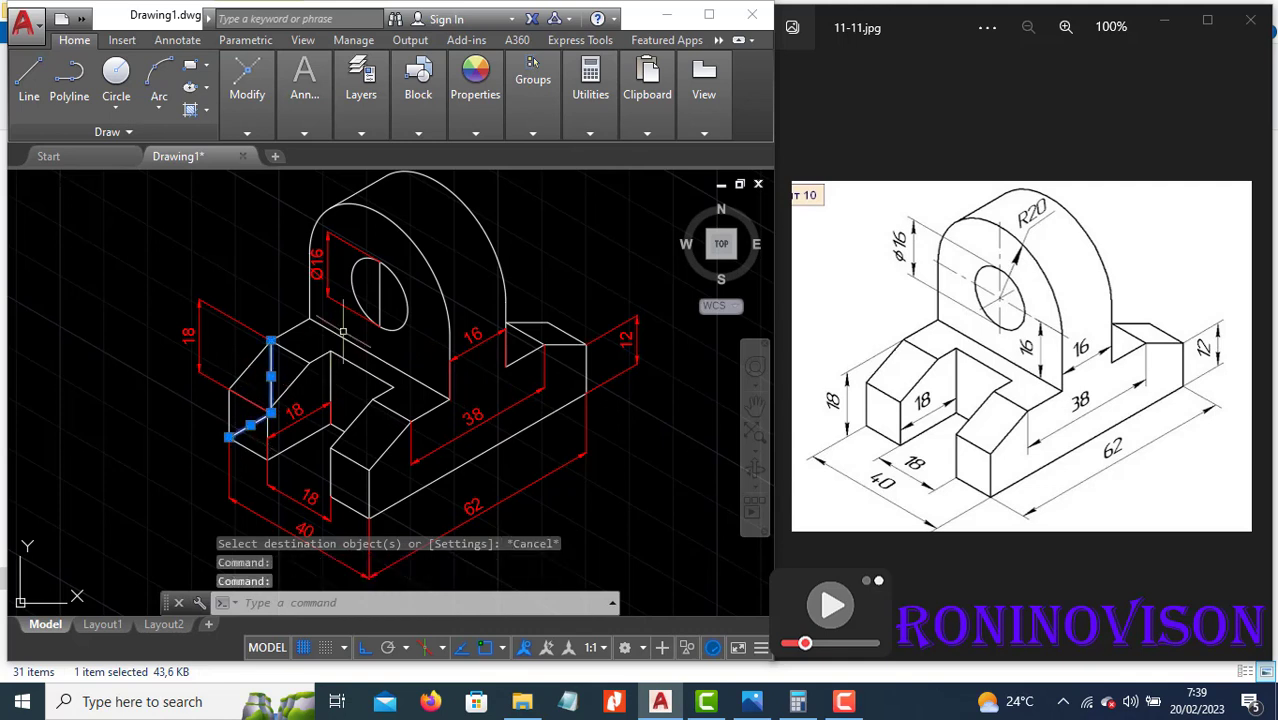
left_click(378, 294)
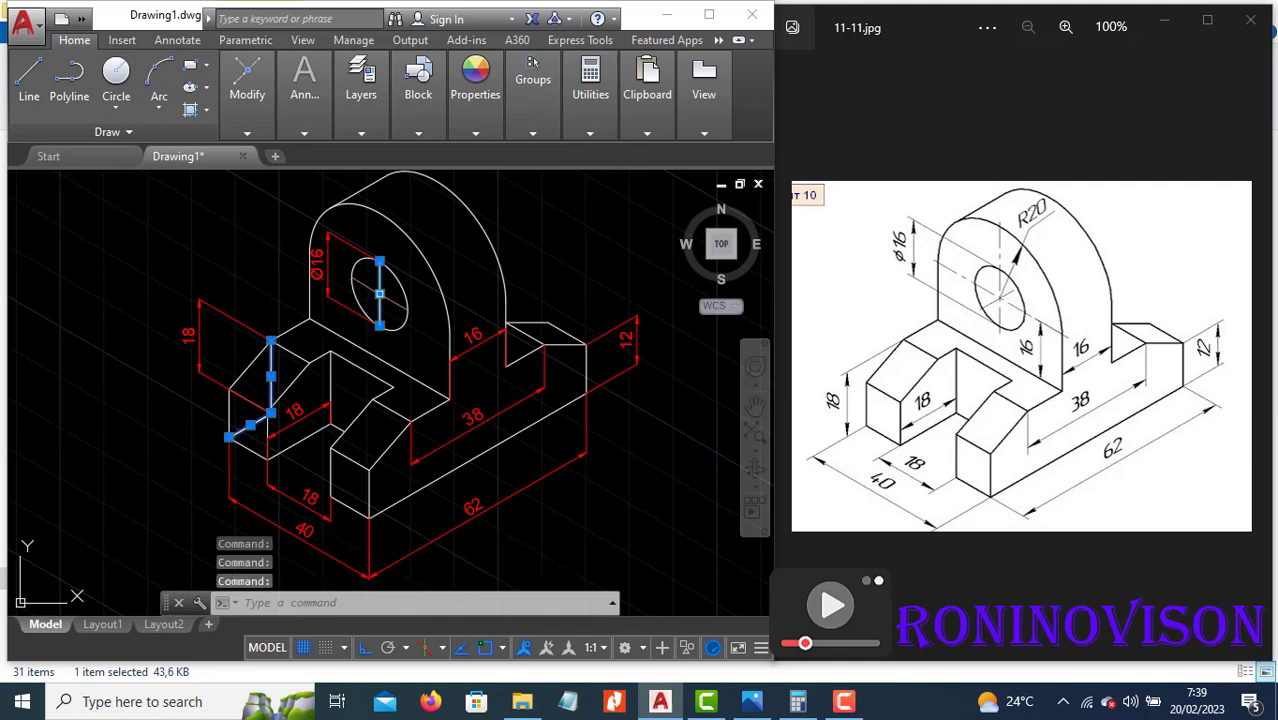
left_click(473, 134)
left_click(557, 177)
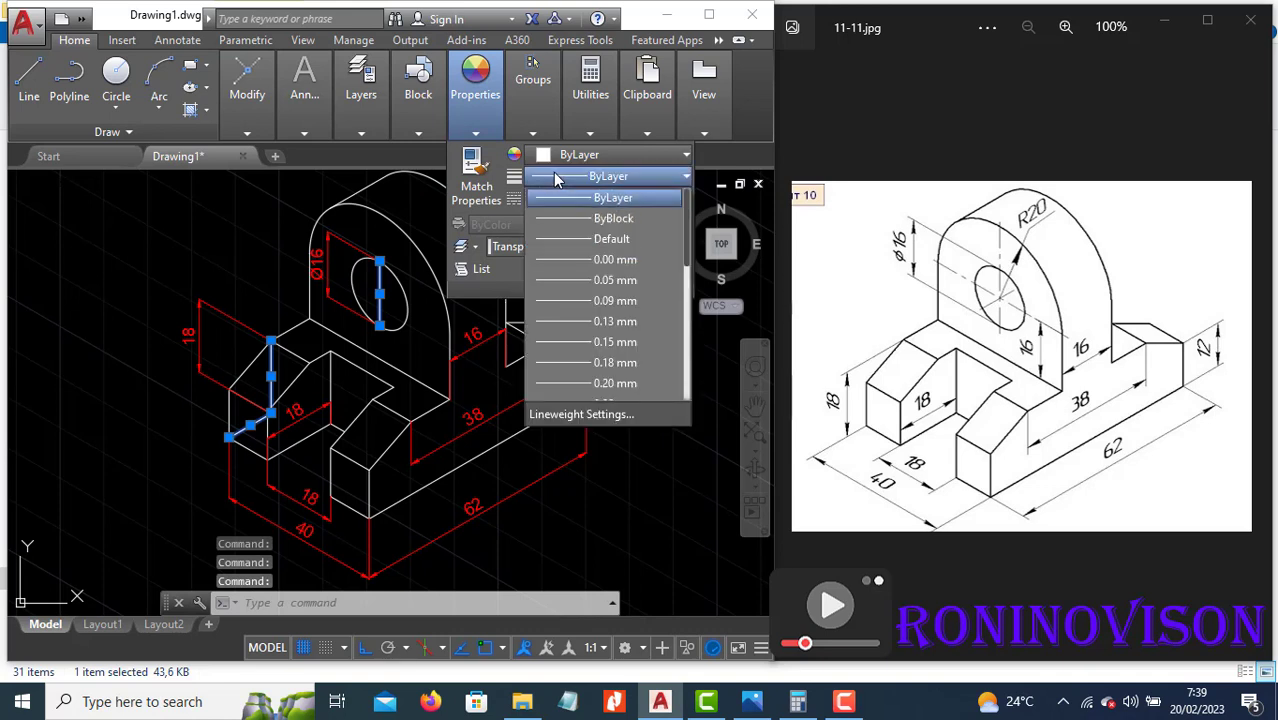
left_click(557, 177)
left_click(558, 197)
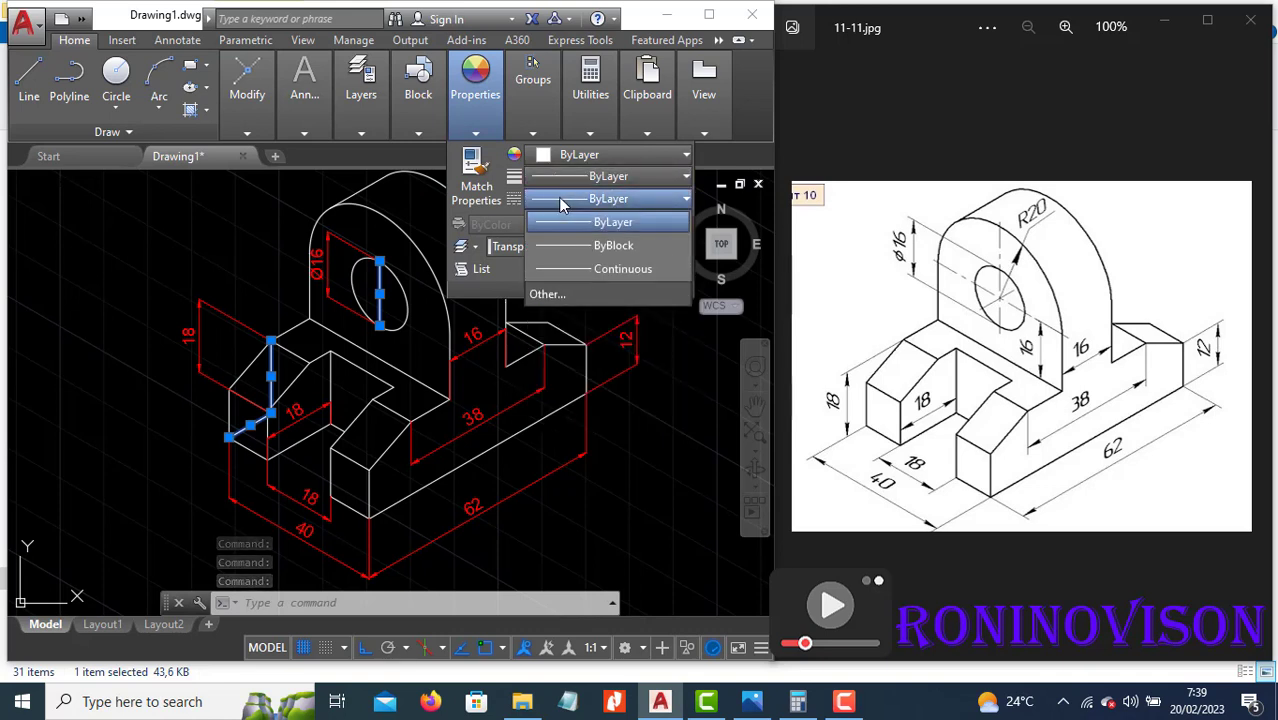
left_click(563, 157)
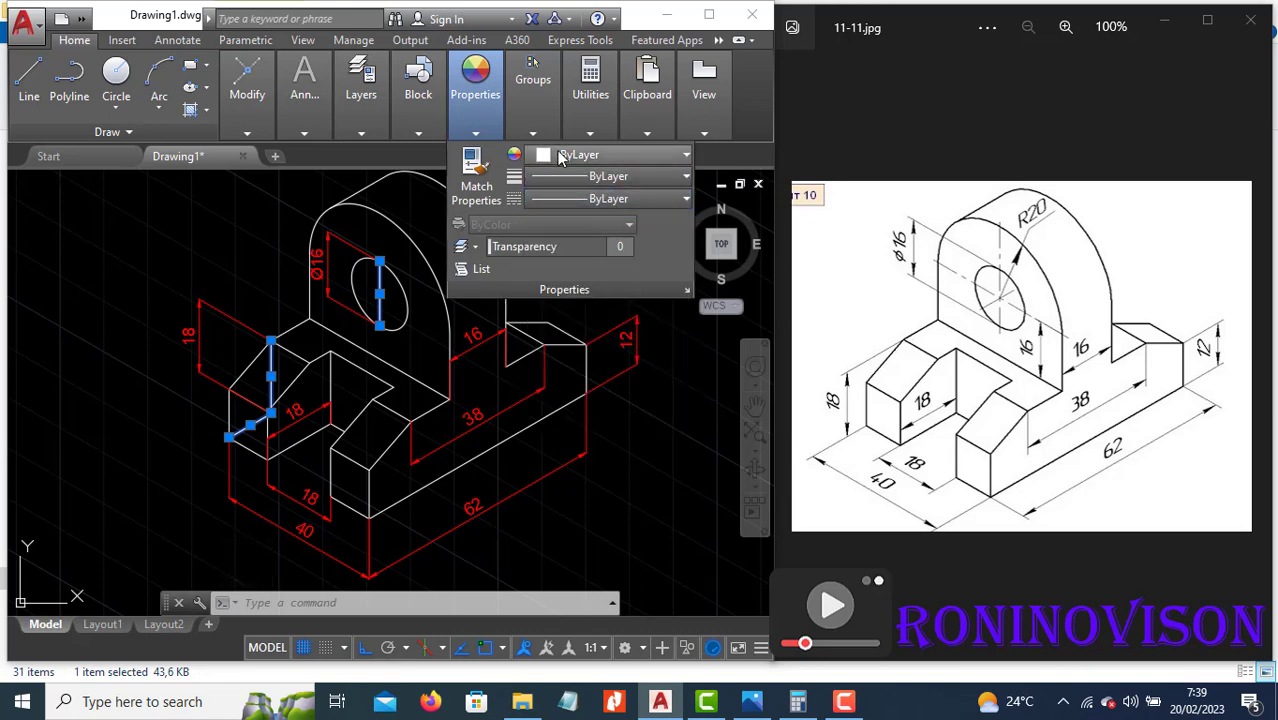
left_click(570, 155)
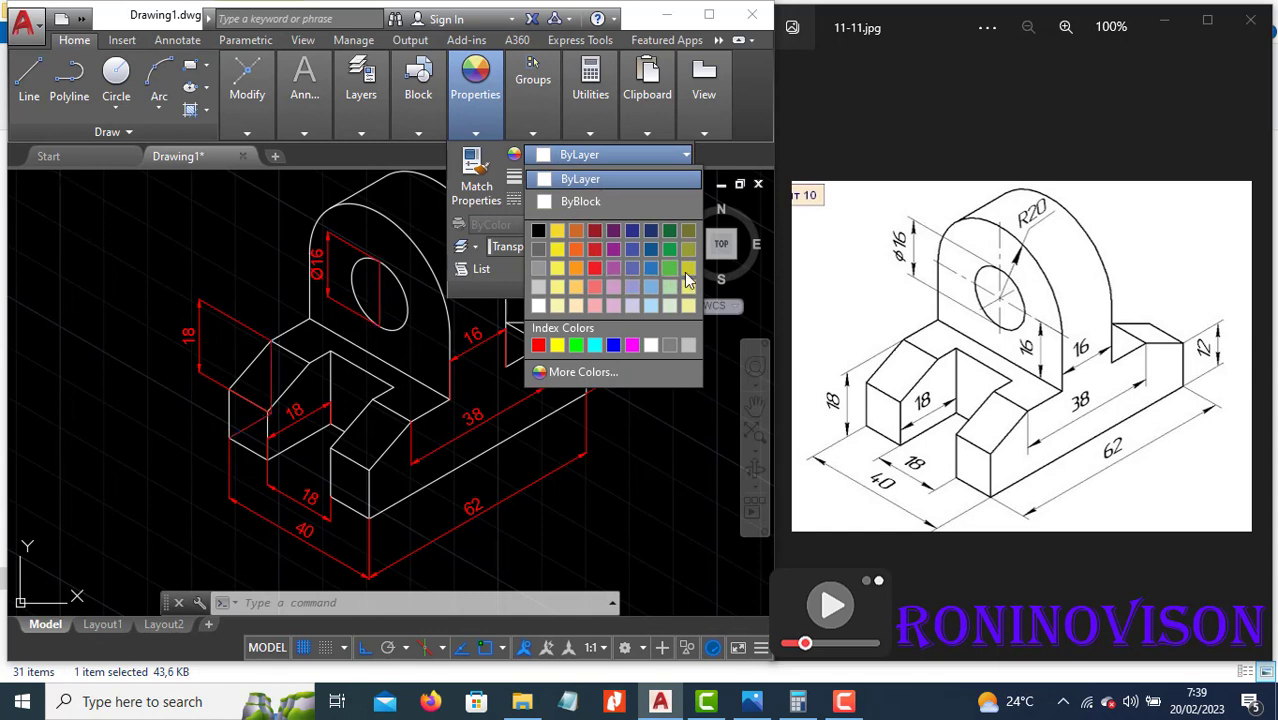
left_click(614, 345)
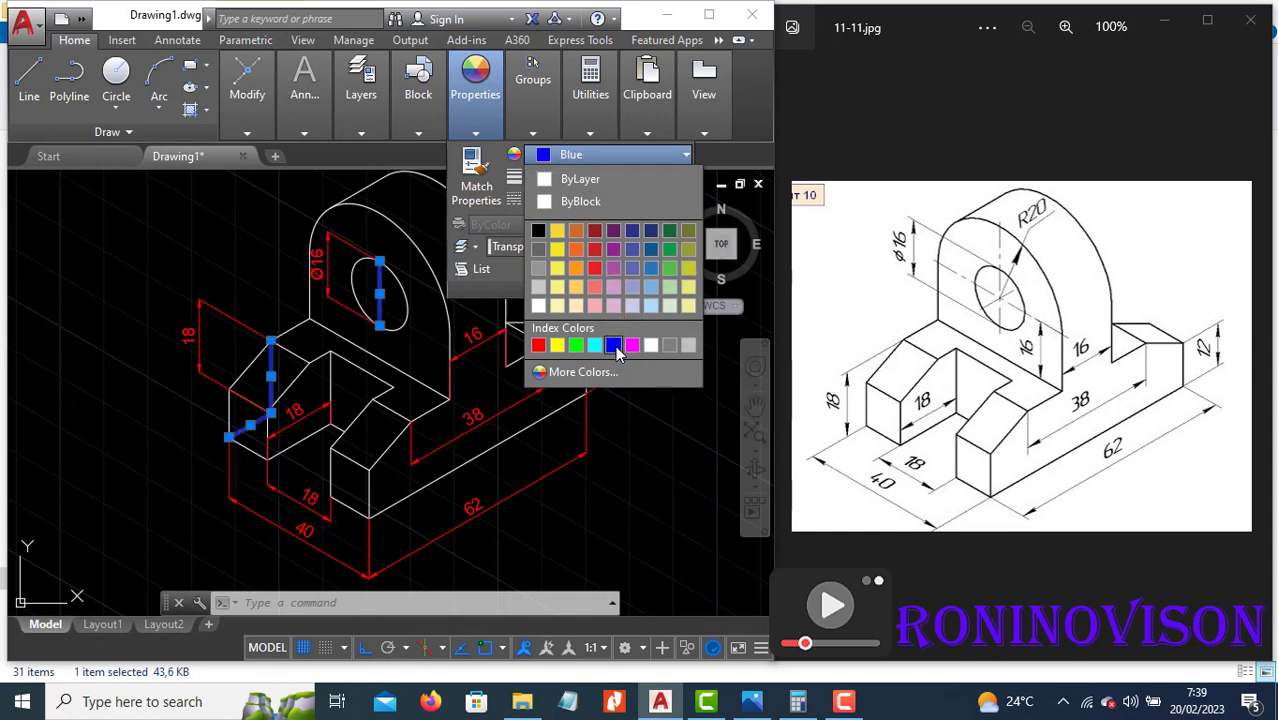
key("Escape")
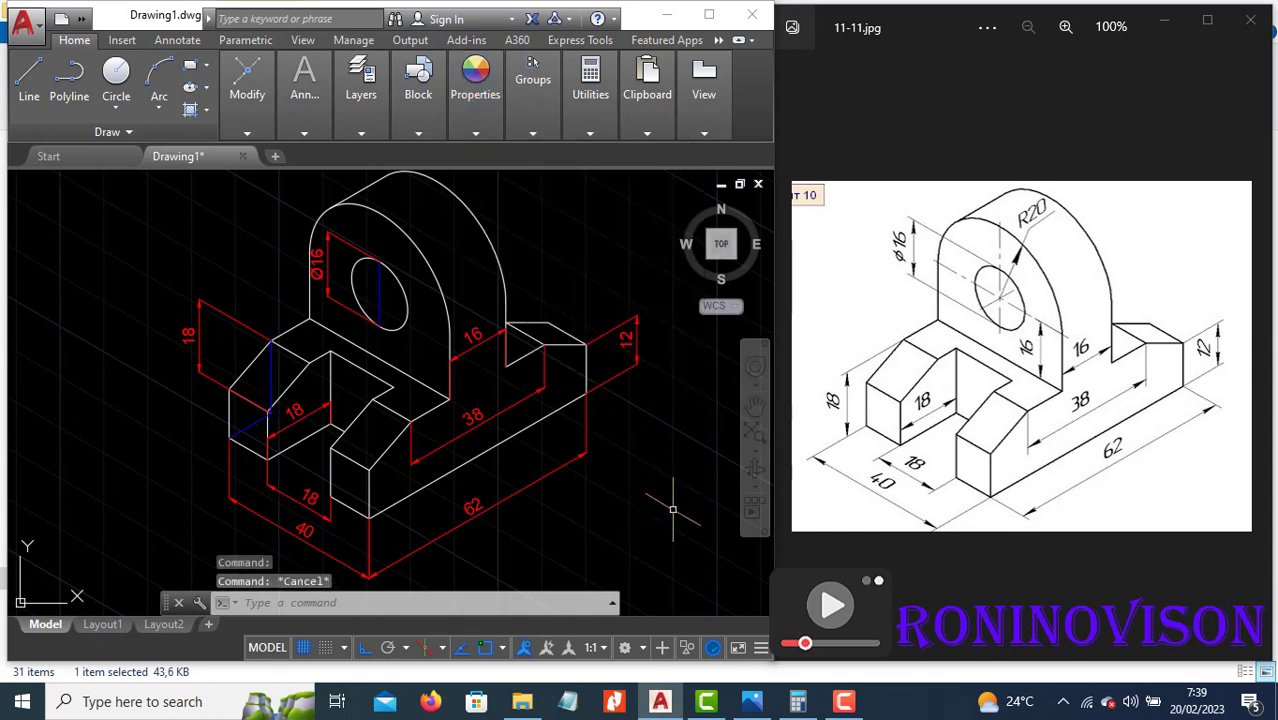